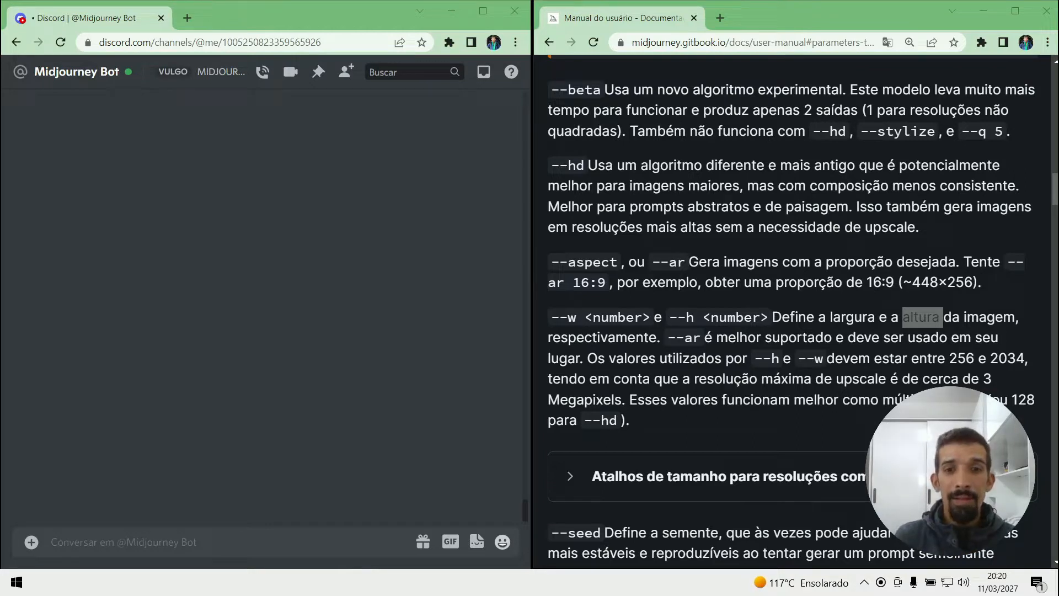
- Read the manual's entry on the --w and --h size parameters, covering --ar support, the allowed value range and the --hd multiples
double_click(572, 317)
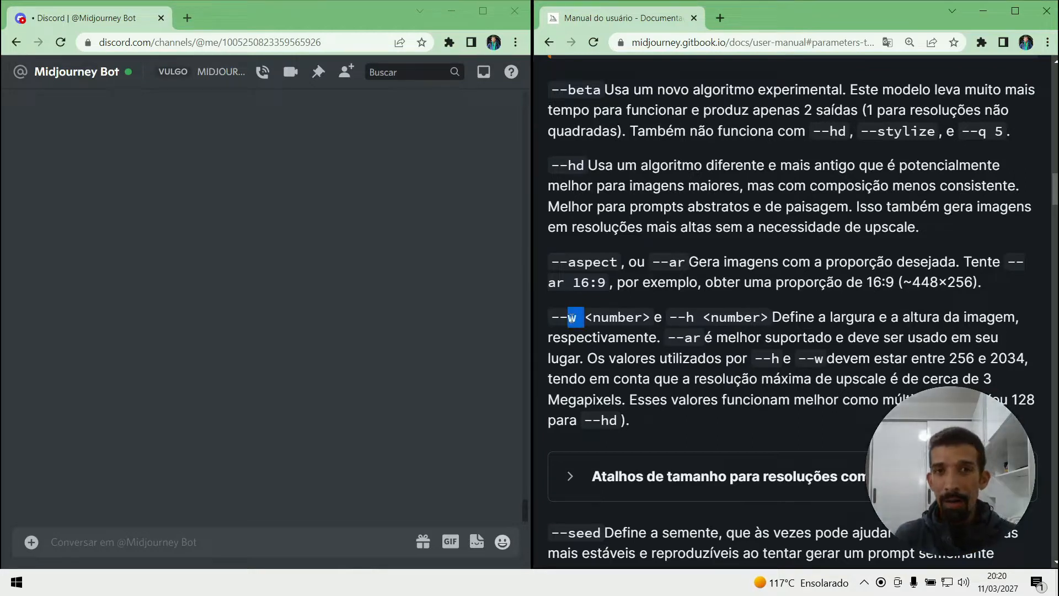
click(574, 320)
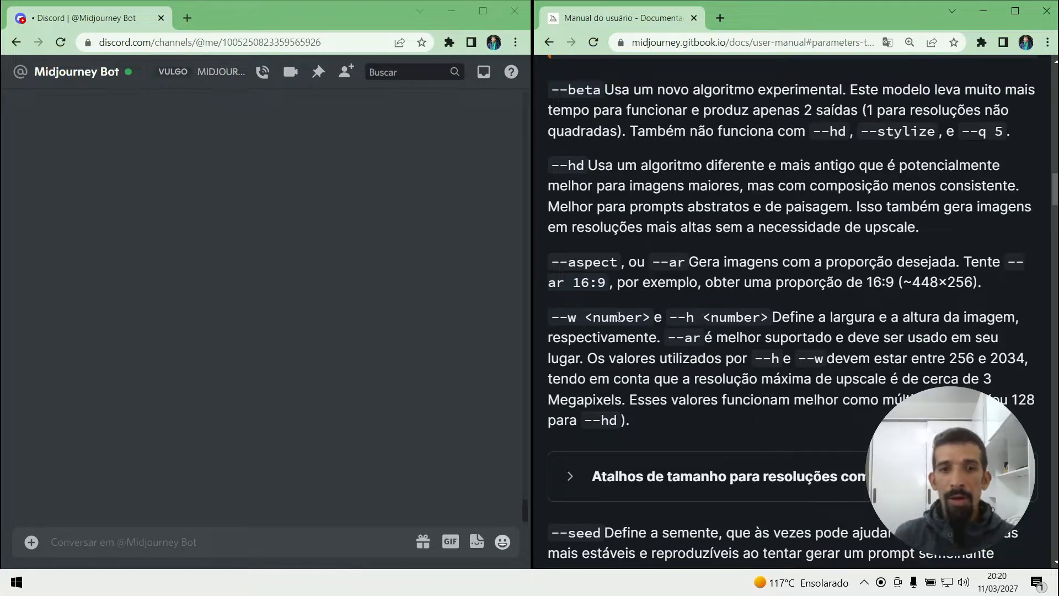
double_click(618, 317)
double_click(730, 318)
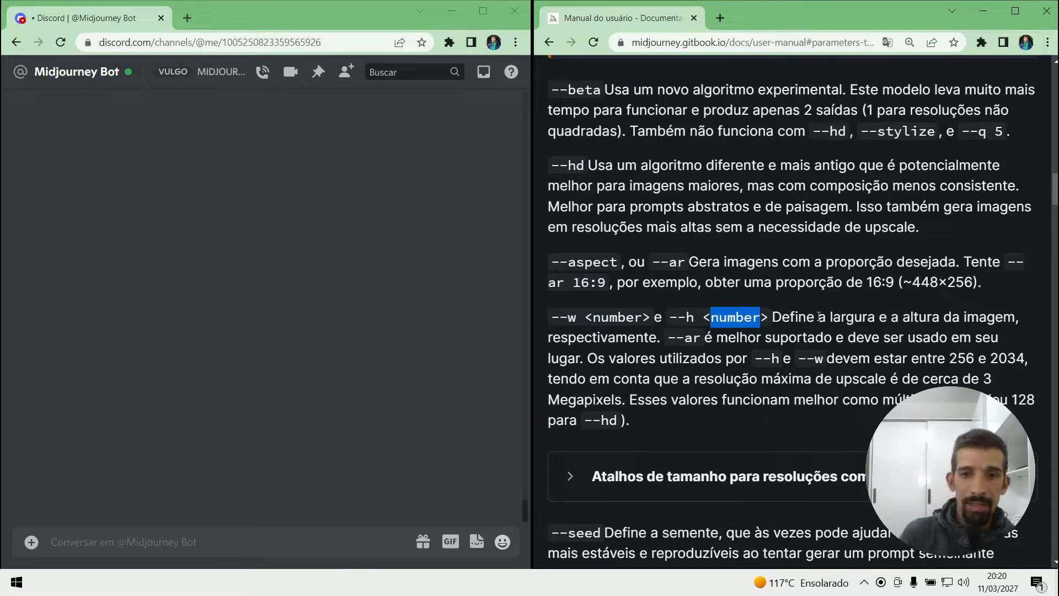
drag(669, 337, 700, 338)
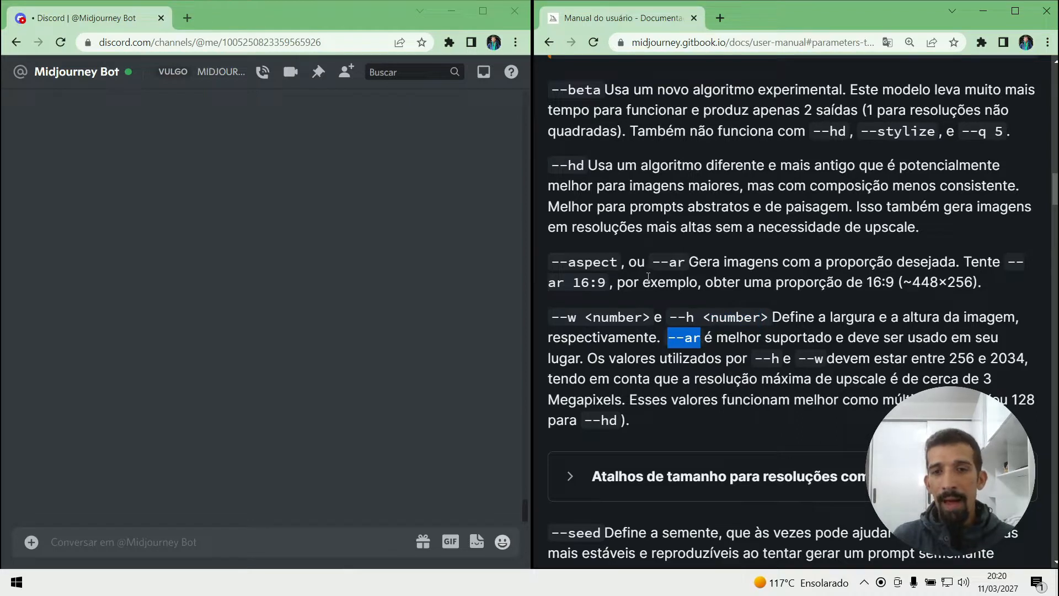
double_click(598, 263)
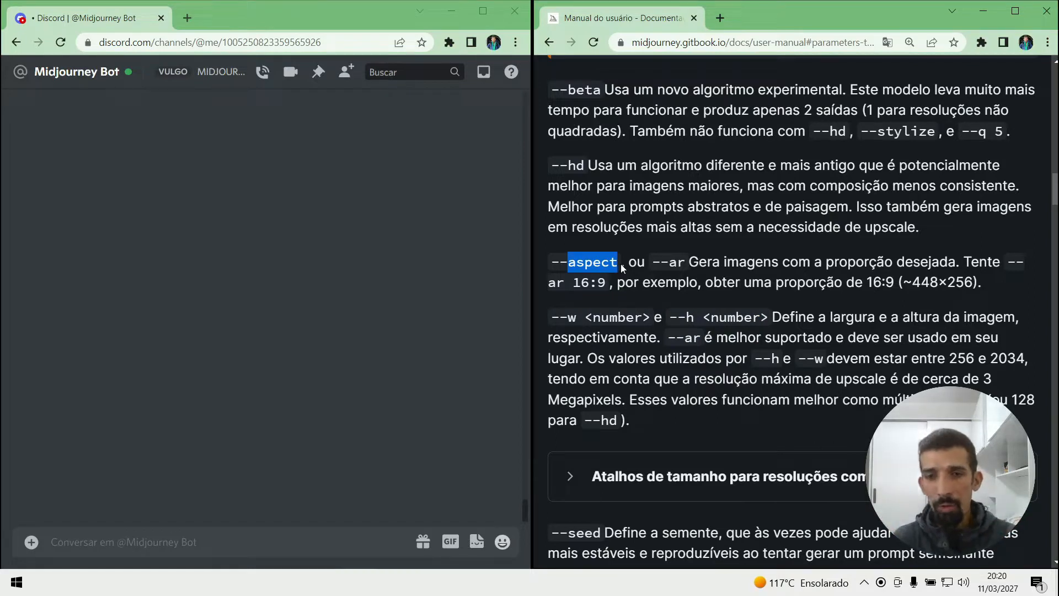
drag(704, 338, 941, 345)
click(671, 347)
drag(584, 359, 781, 360)
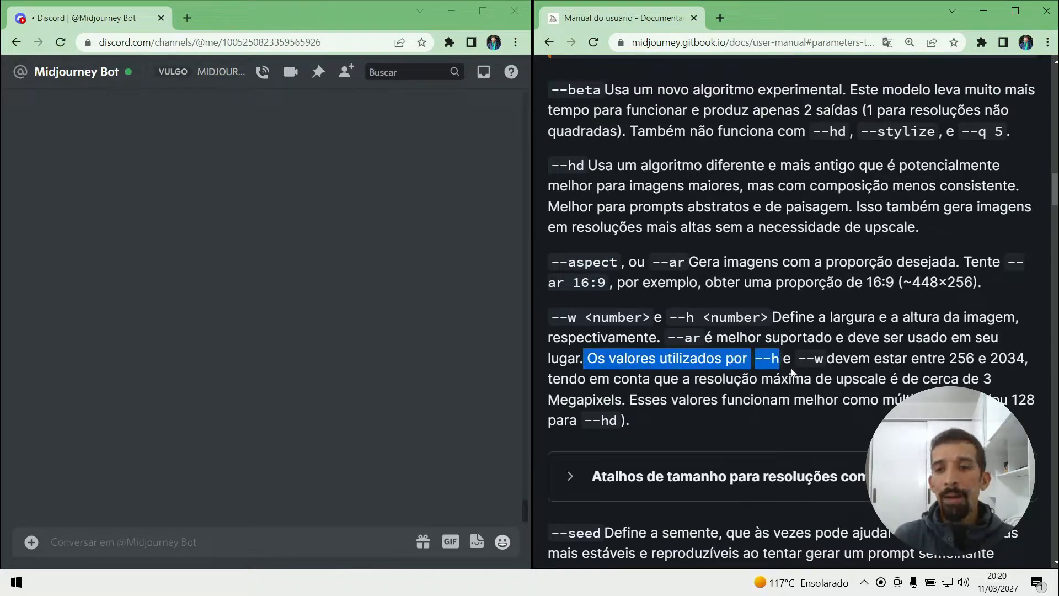
double_click(963, 358)
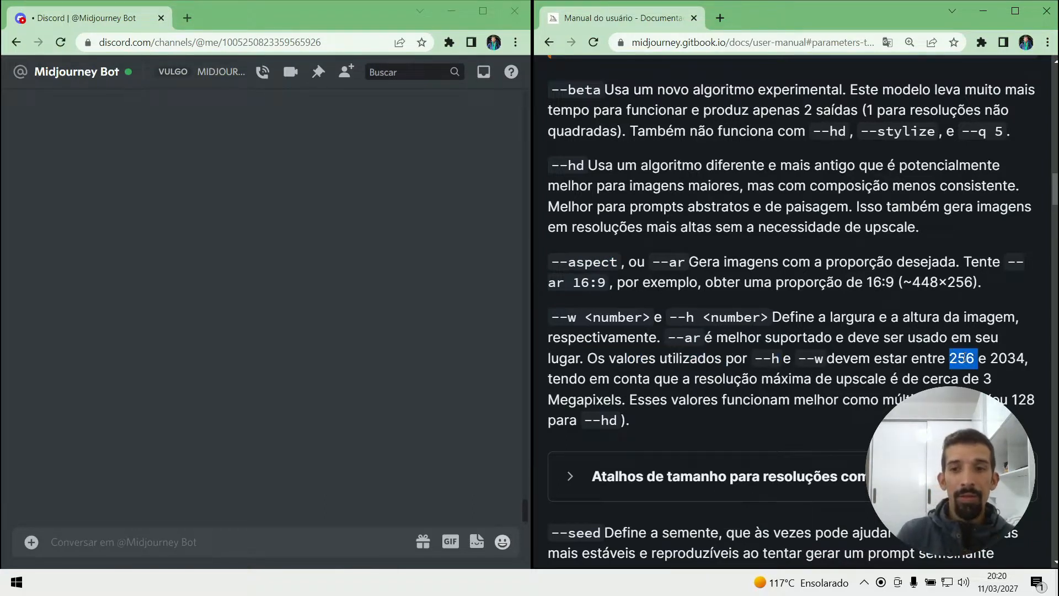
double_click(1006, 358)
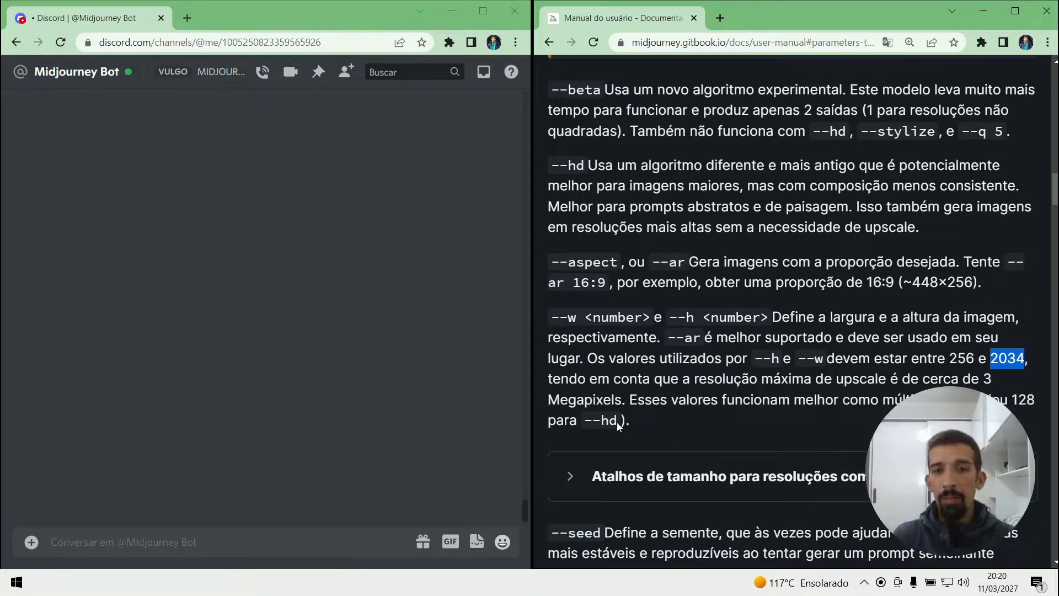
drag(617, 422, 590, 418)
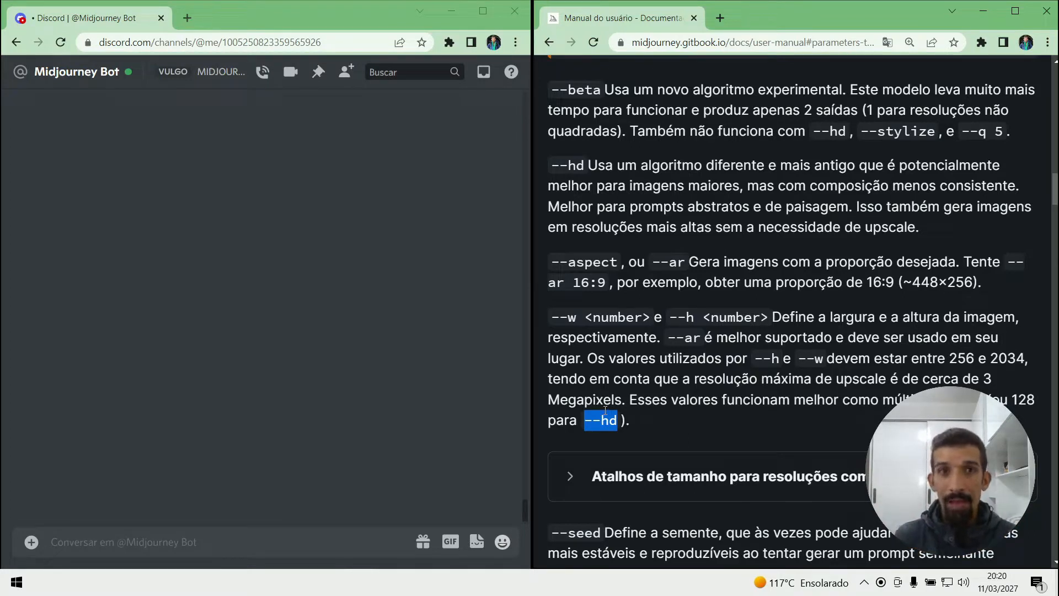
- Expand the manual's section on size shortcuts for common resolutions and review the --wallpaper explanation and shortcut list
scroll(606, 413, down, 1)
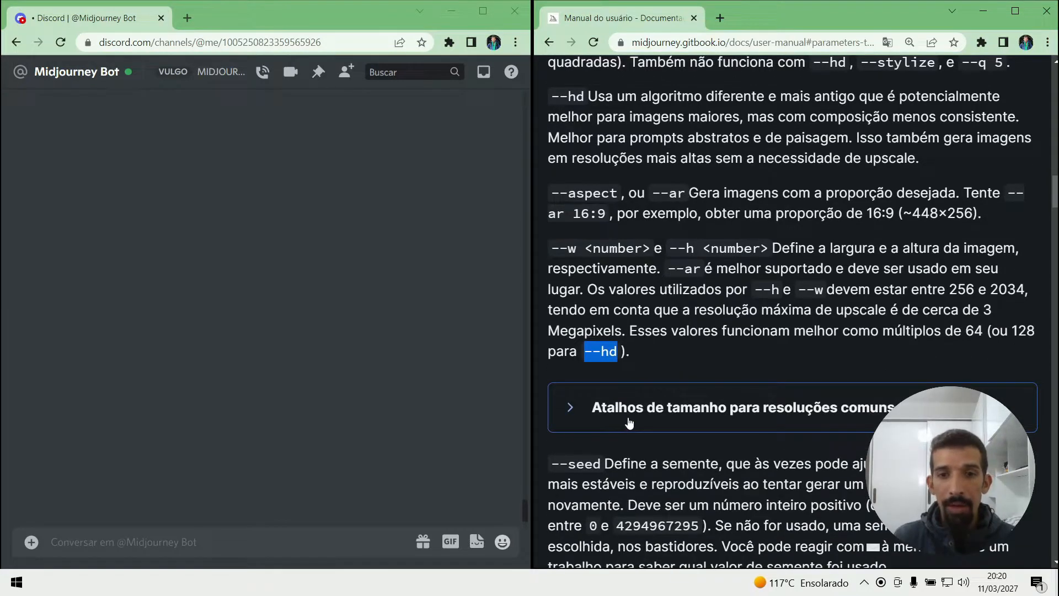
click(634, 419)
scroll(657, 411, down, 3)
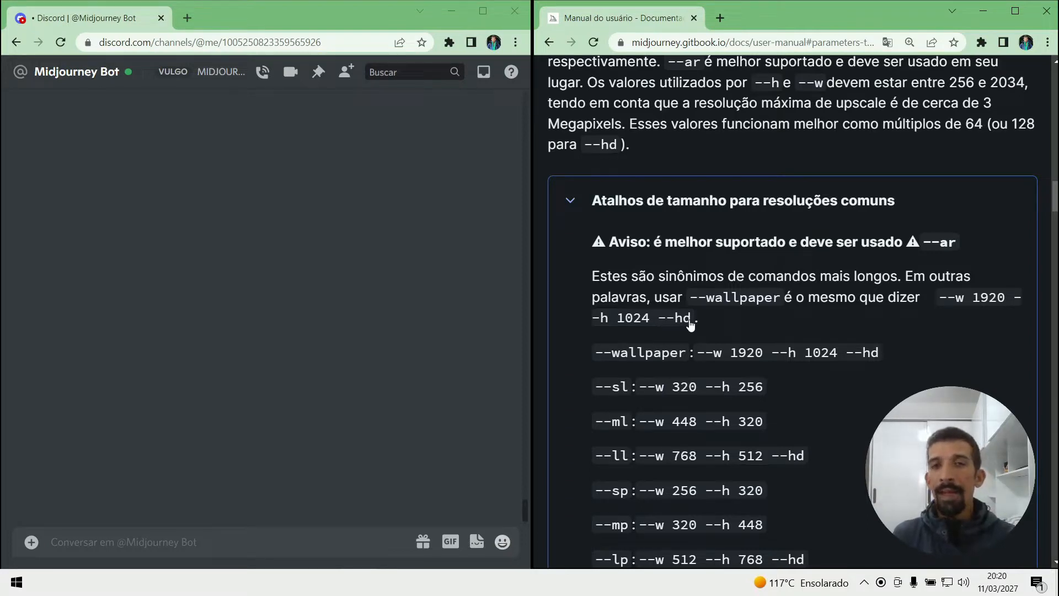
scroll(690, 325, up, 1)
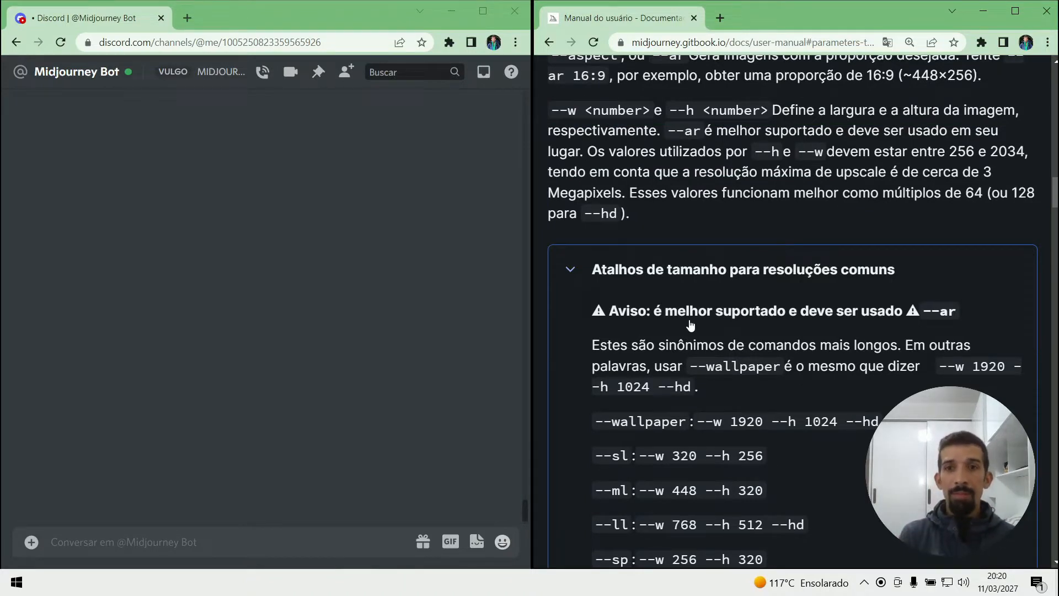
- Submit an /imagine command to the Midjourney Bot in Discord with the prompt "Eru by Alan Lee"
click(315, 539)
text(/)
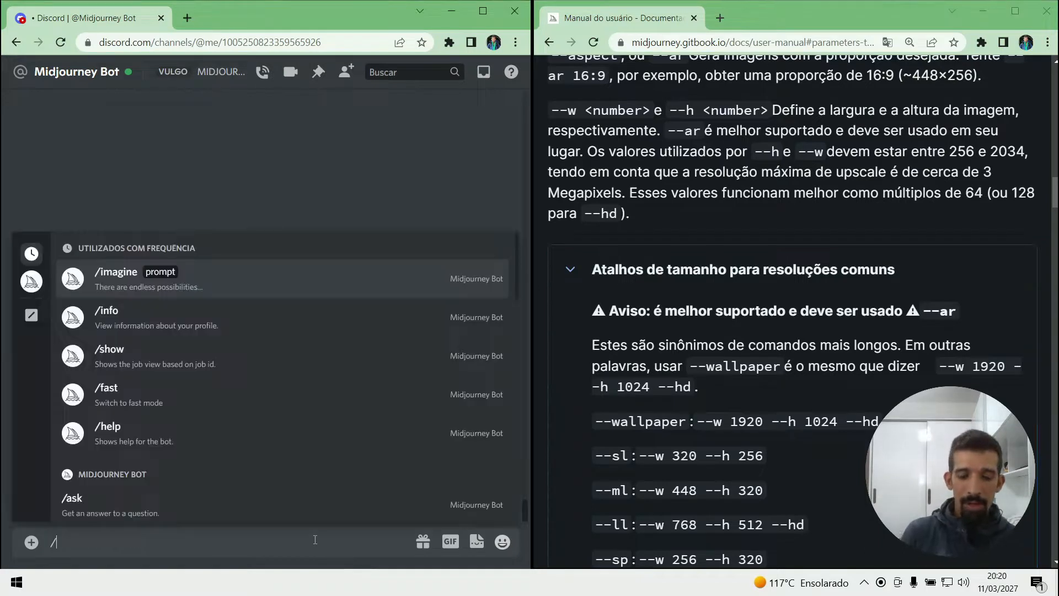
text(ima)
key(Tab)
text(Eru)
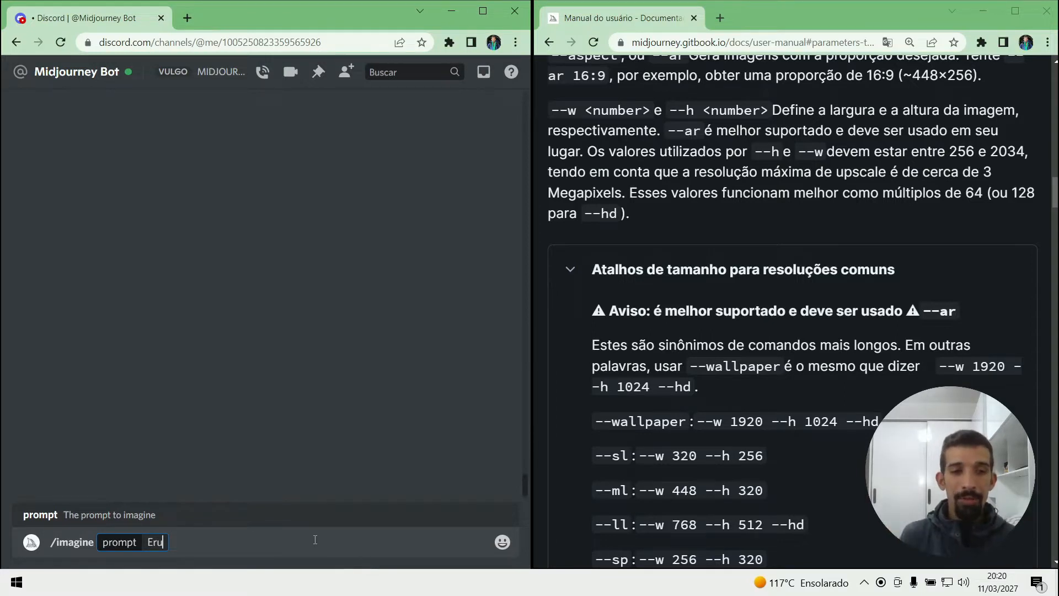
text(by AI)
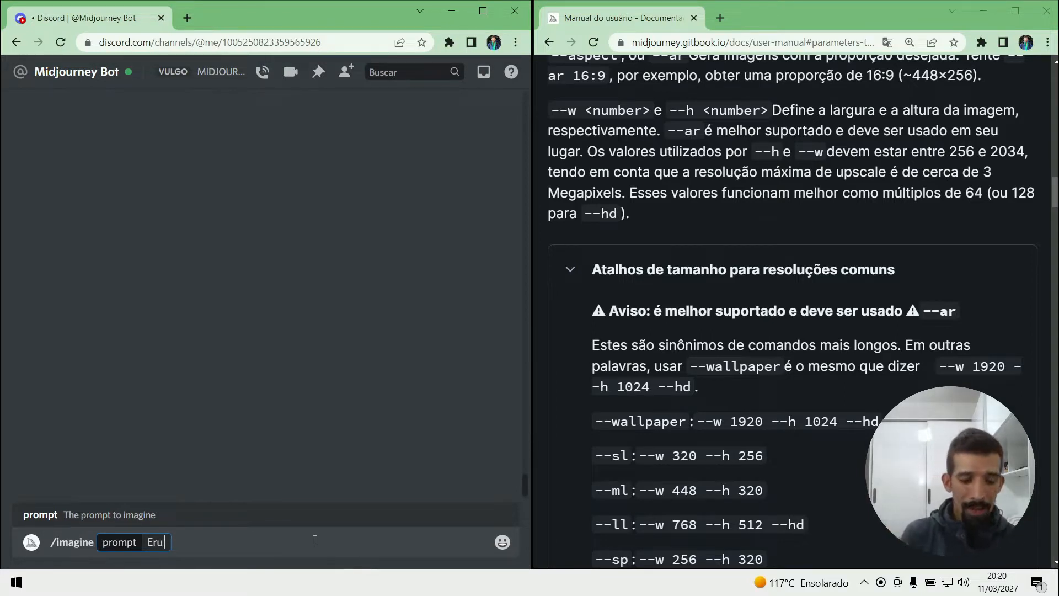
text(an Lee)
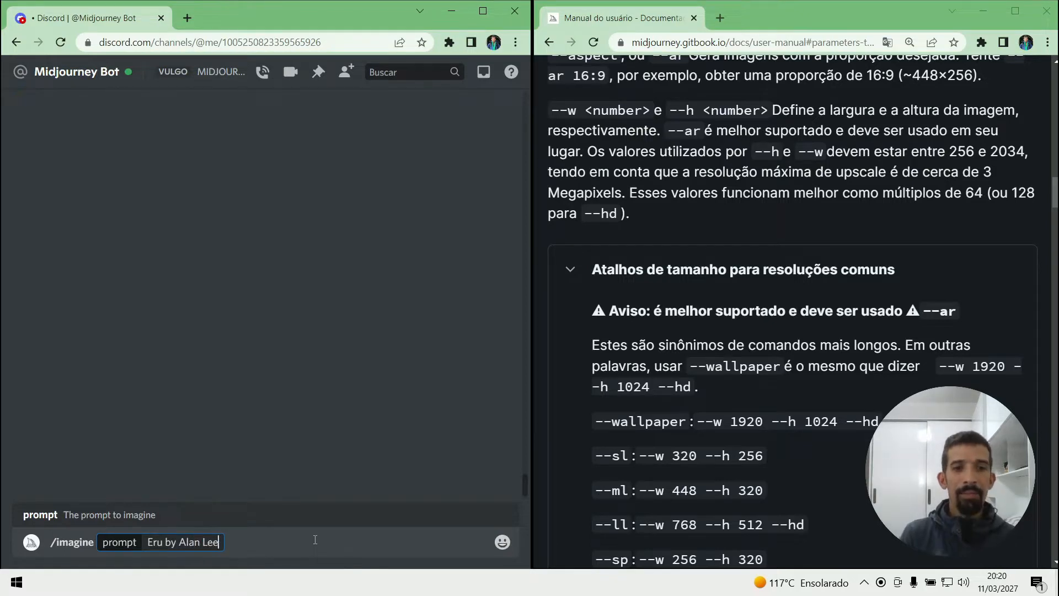
key(Return)
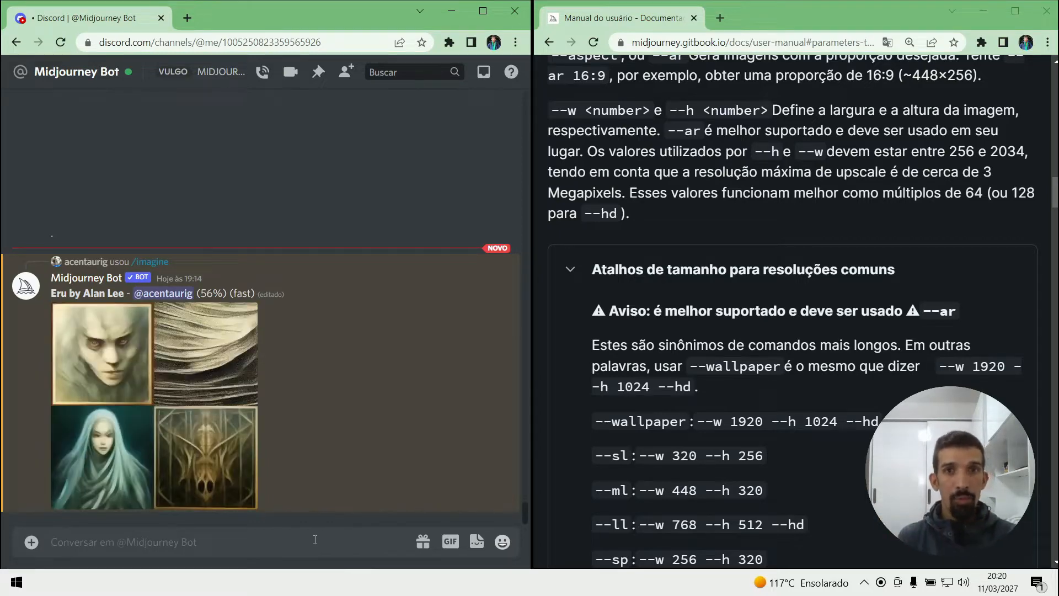
text(--ar 1)
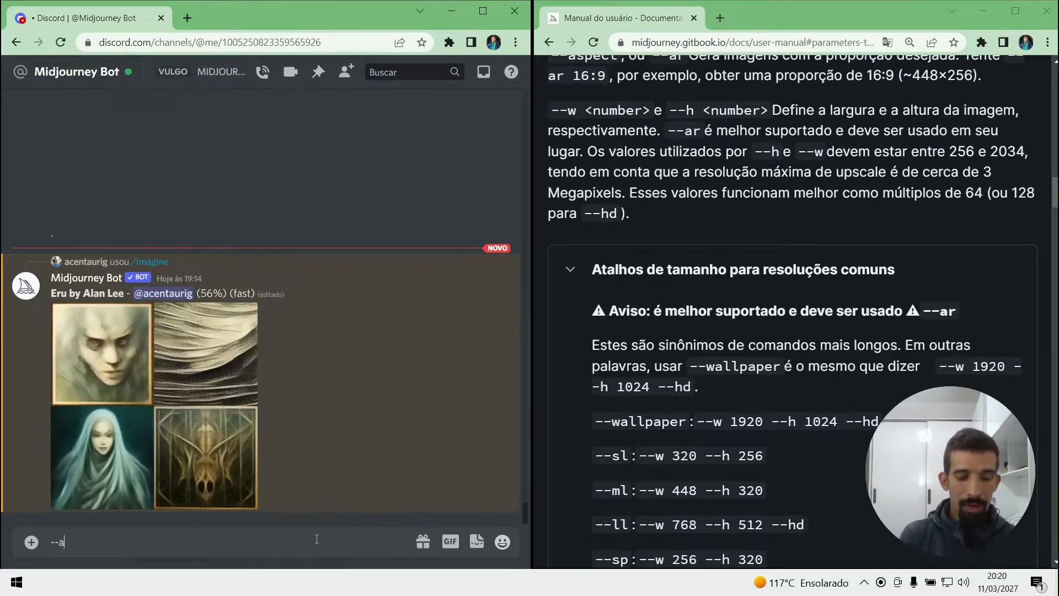
key(BackSpace)
key(BackSpace)
key(BackSpace)
key(BackSpace)
key(BackSpace)
key(BackSpace)
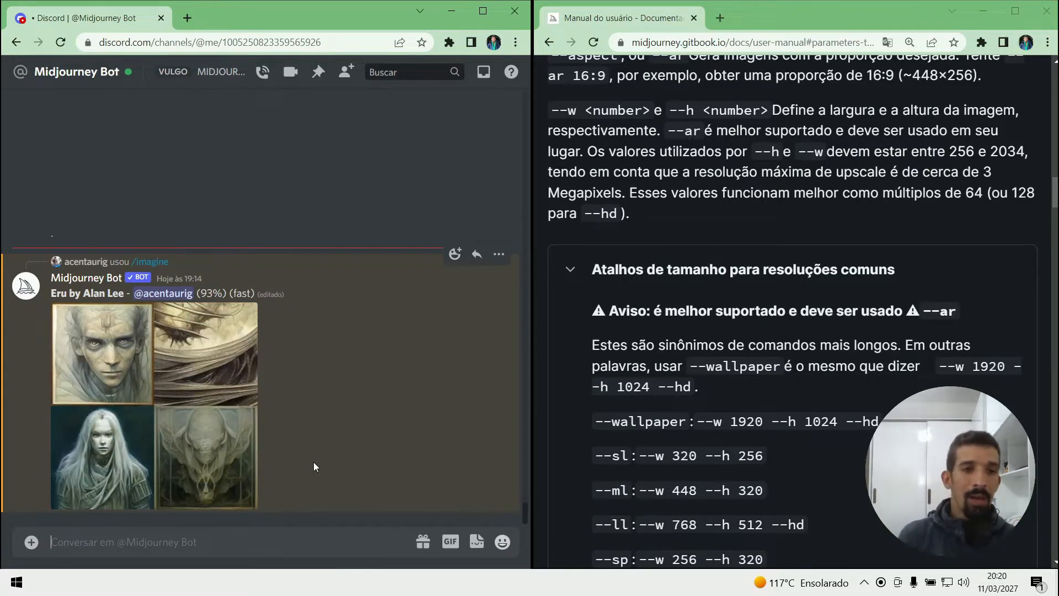
- Compose a new /imagine command with the prompt text "Eru by Alan Lee"
text(/ima)
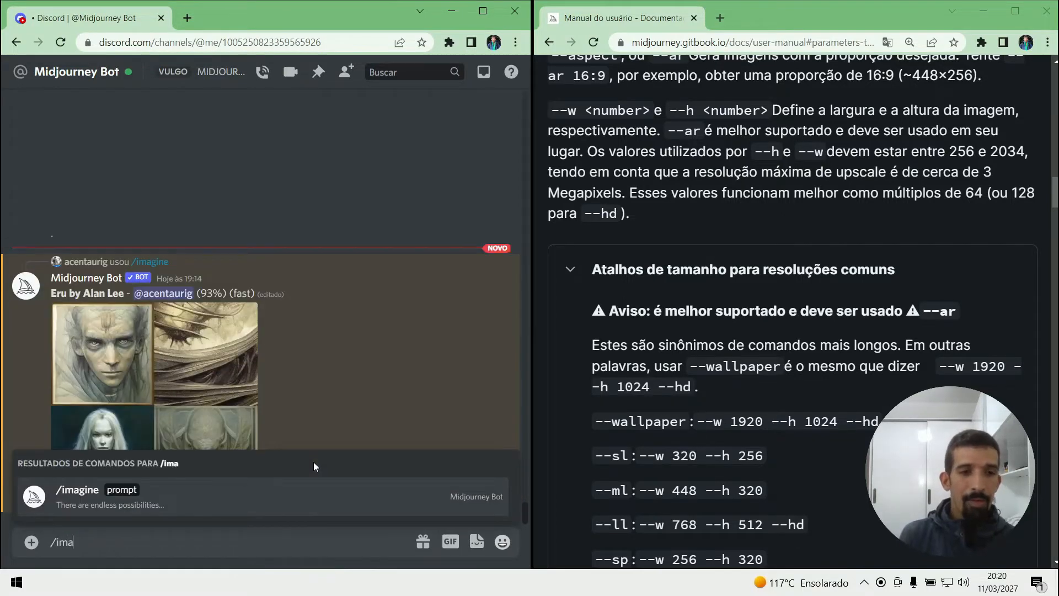
key(Tab)
text(Eru)
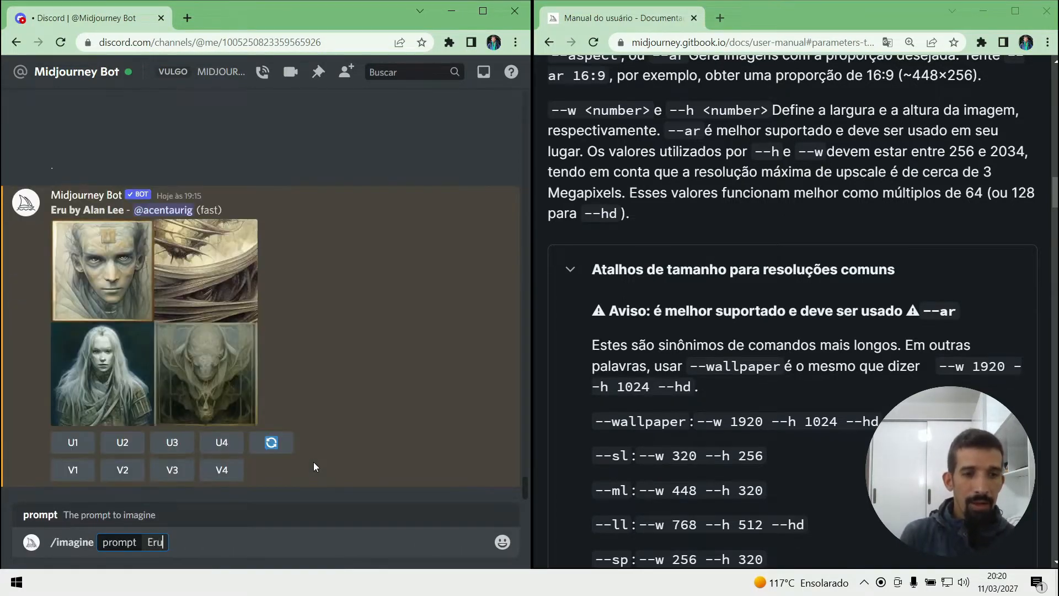
text( by Al)
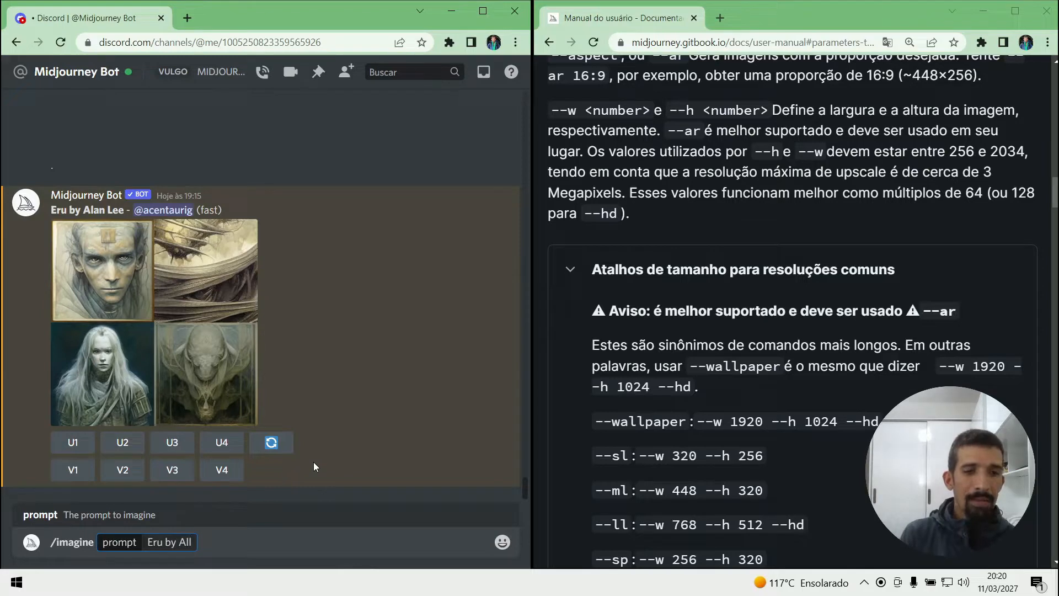
text(an Lee)
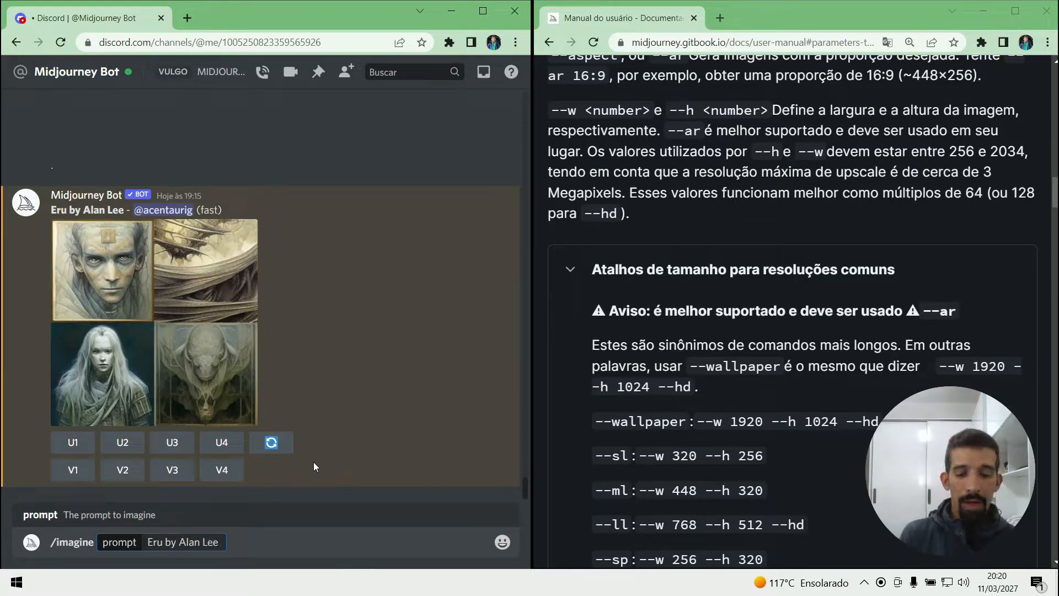
- Add the parameters --w 256 and --h 256 to the prompt and submit it
text( --w --)
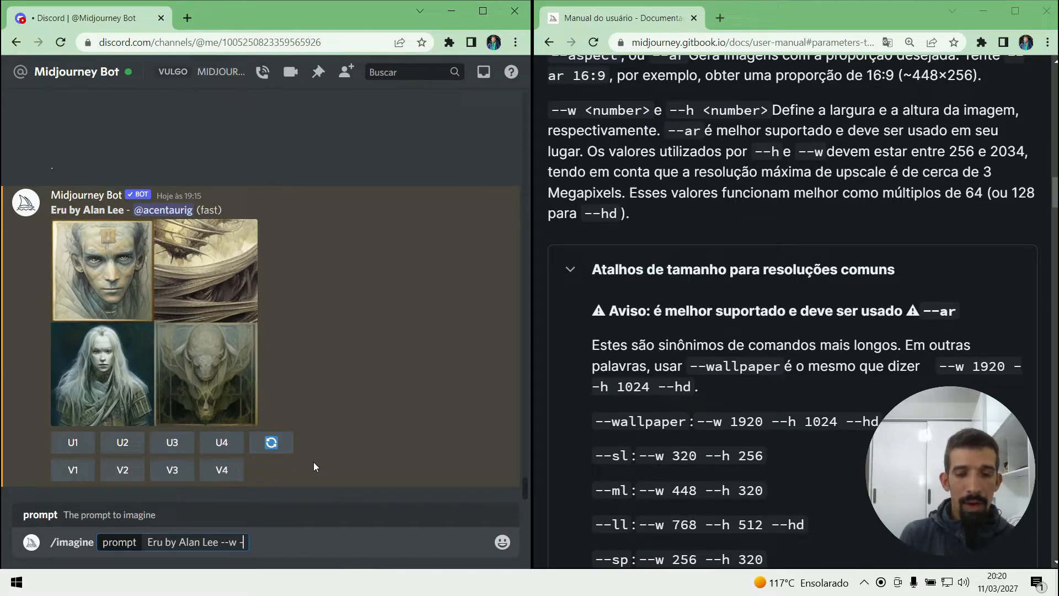
text(h)
key(Left)
key(Left)
key(Left)
key(Left)
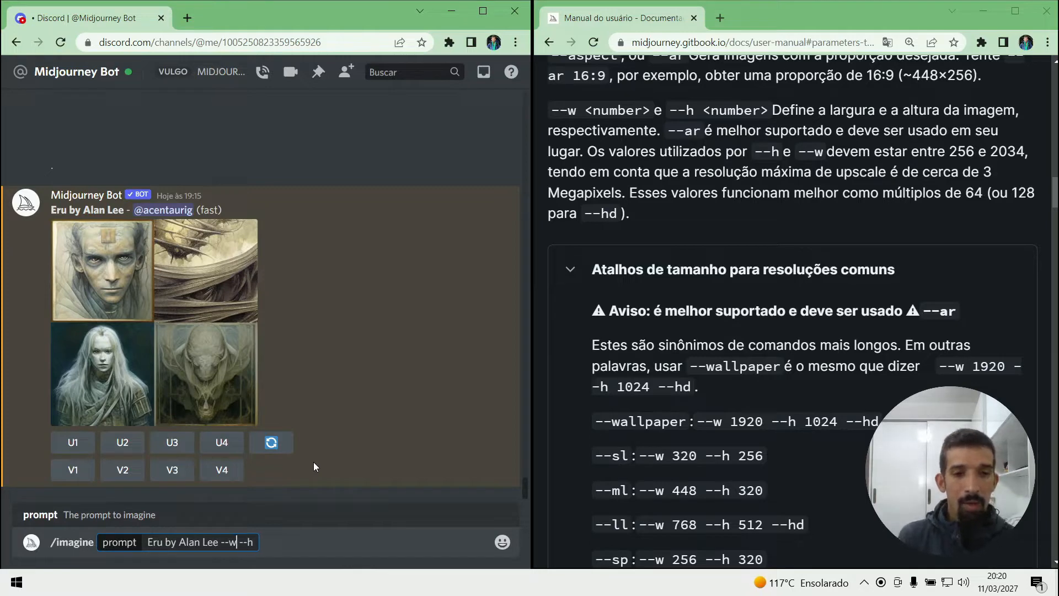
text(256)
key(End)
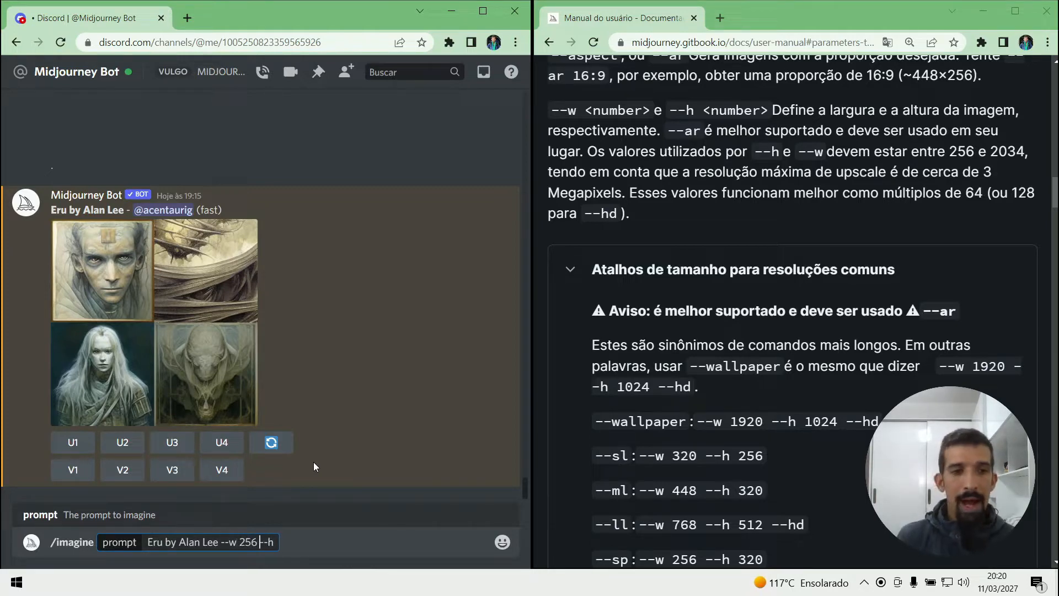
text(256)
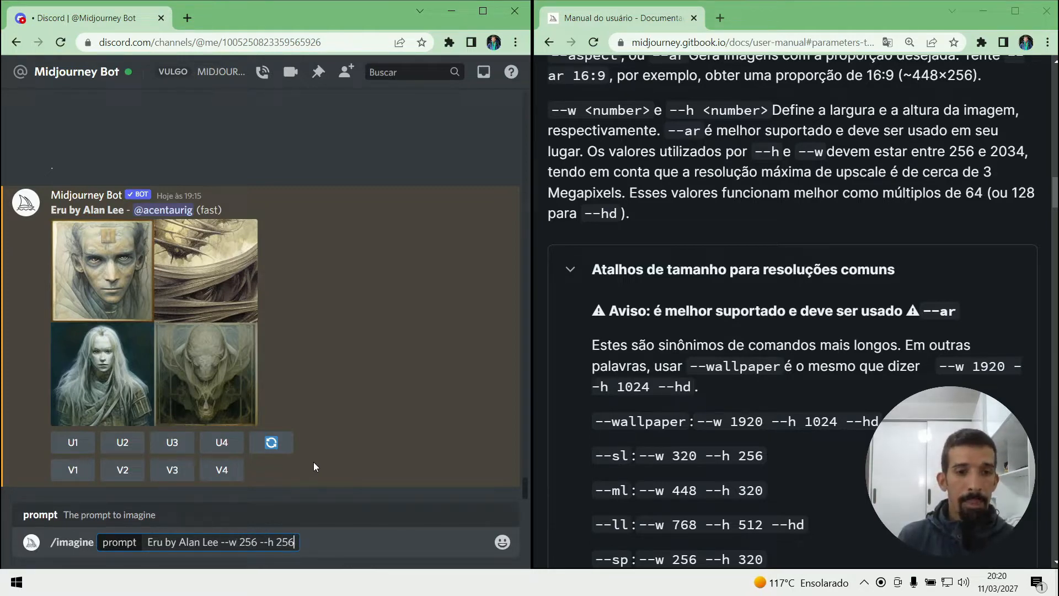
key(Return)
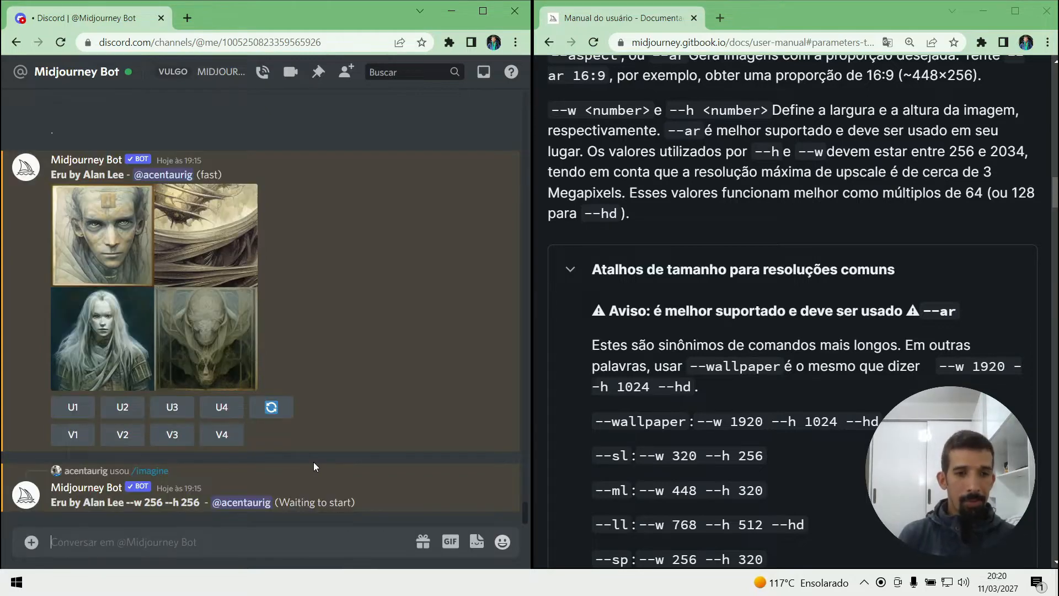
- Compose another /imagine command with the prompt "Eru by Alan Lee --w 256 --h 256"
text(/ima)
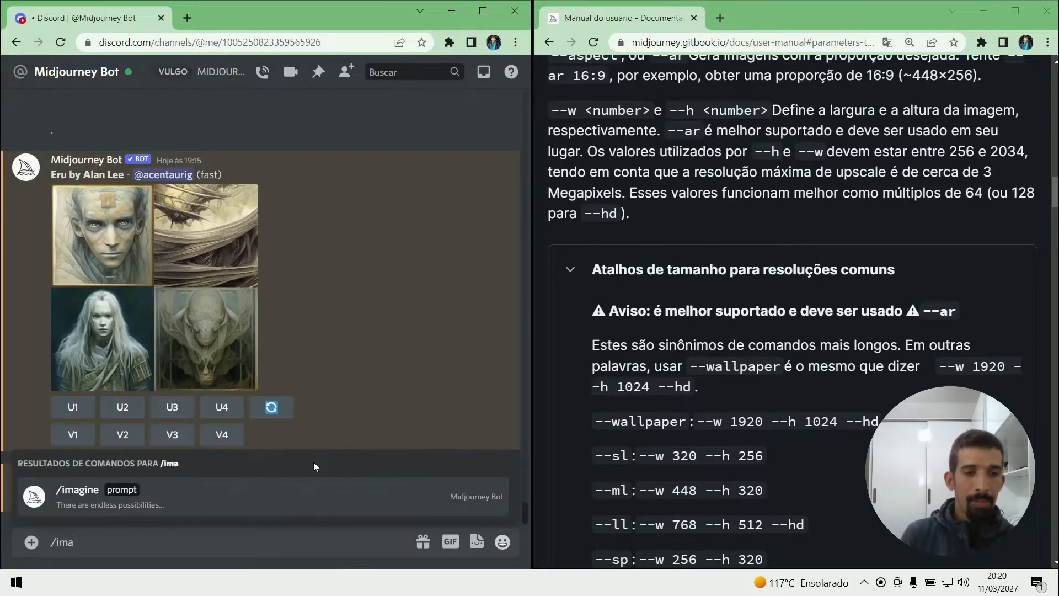
key(Tab)
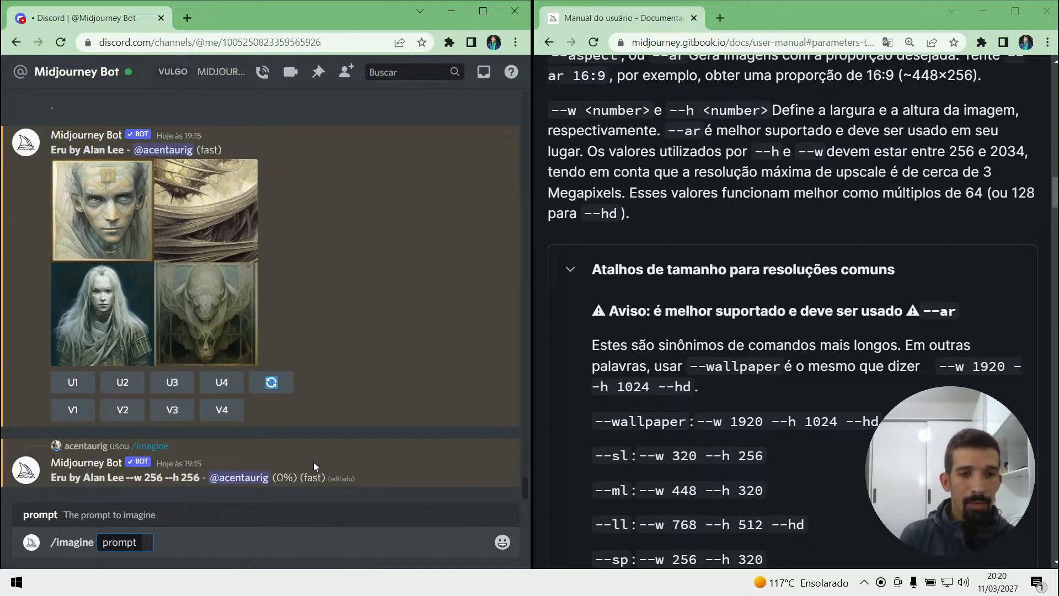
text(Eru)
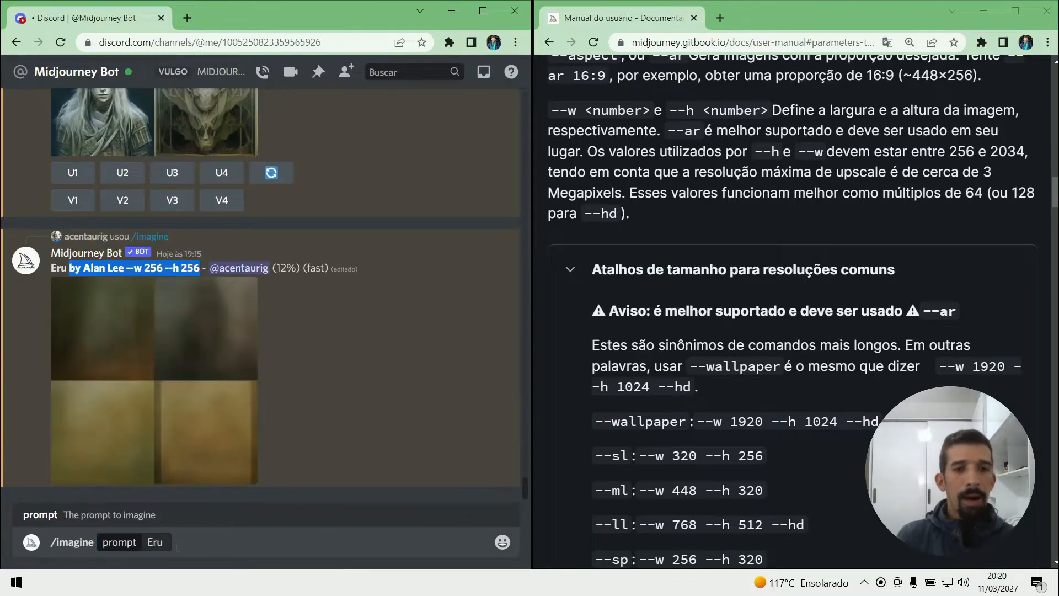
click(168, 540)
text(by Alan Lee --w 256 --h 256)
- Set both the --h and --w values in the unsent prompt to 2034
key(ctrl+shift+Left)
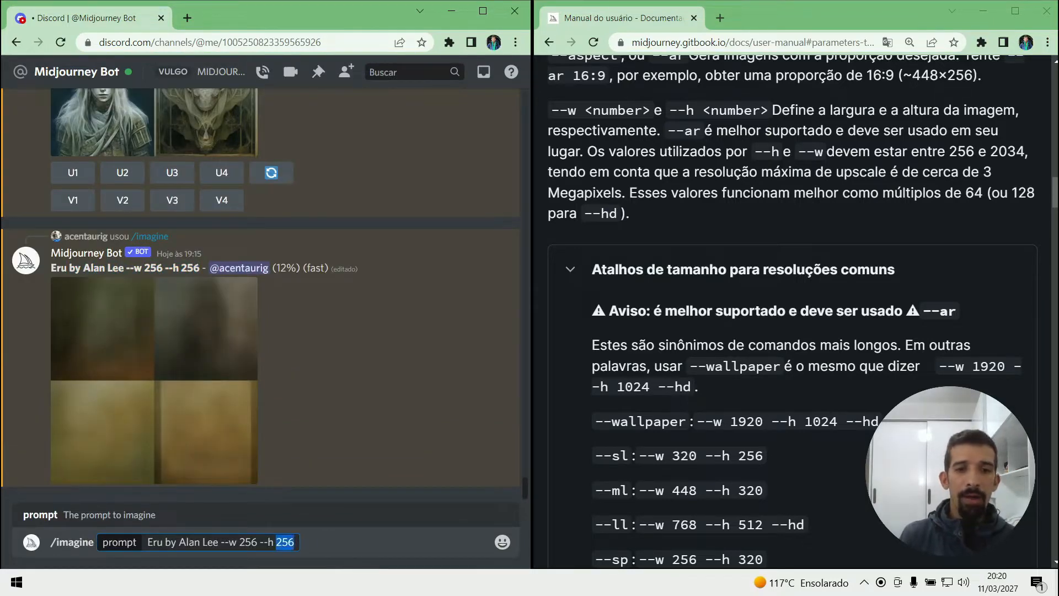
text(2034)
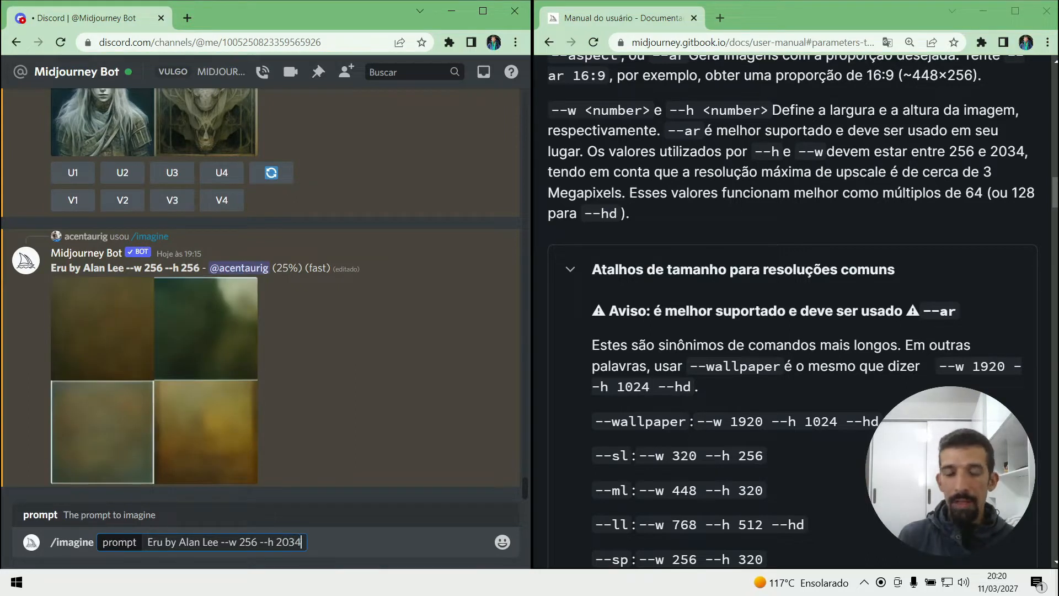
key(ctrl+shift+Left)
key(Left)
key(ctrl+Left)
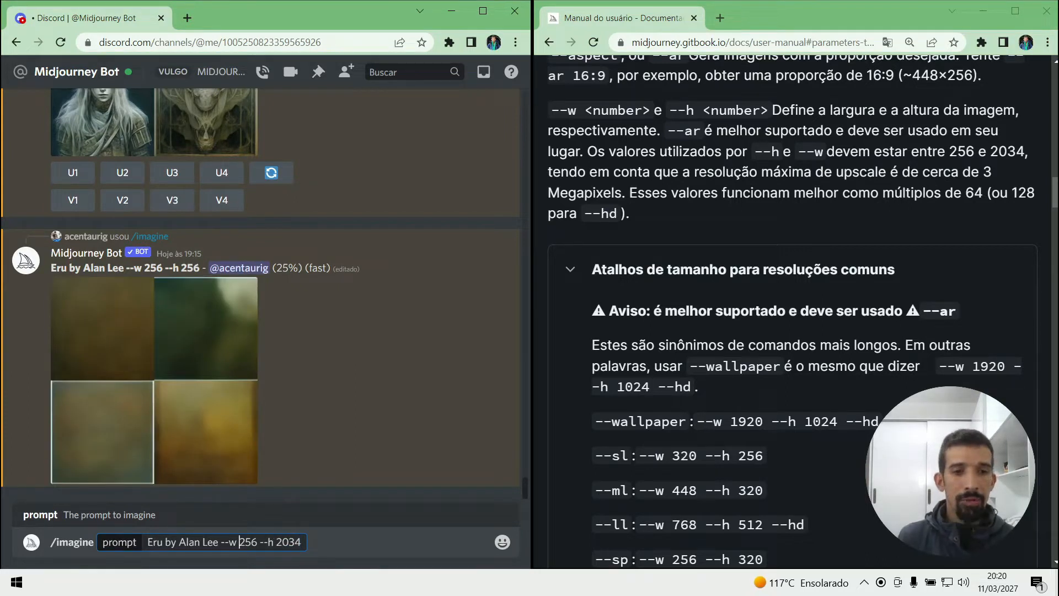
key(ctrl+Left)
key(ctrl+shift+Left)
text(2034)
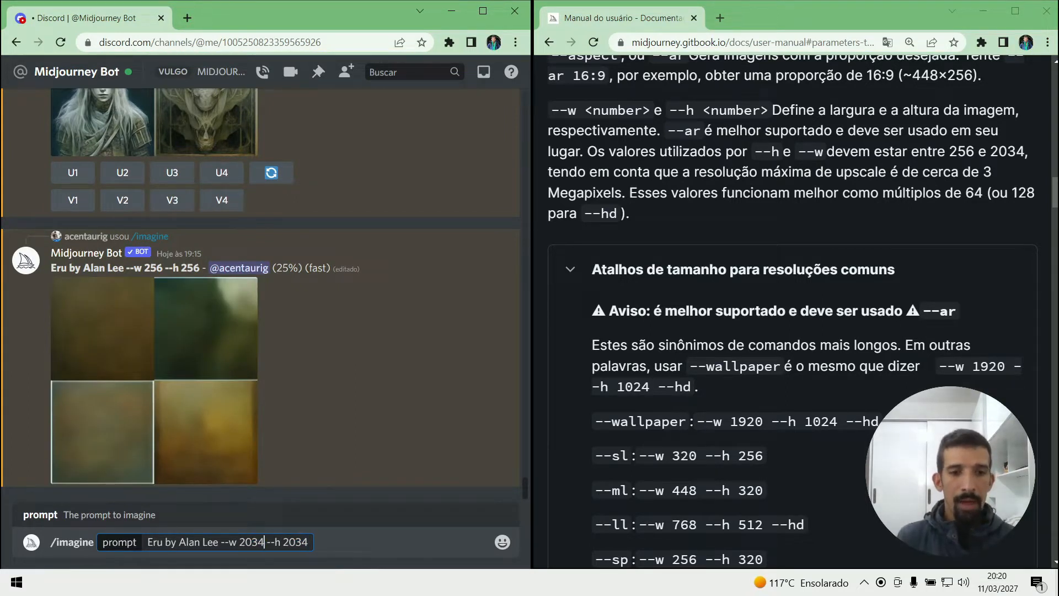
- Submit the unsent 2034 by 2034 prompt and compose another /imagine command with its copied text "Eru by Alan Lee --w 2034 --h 2034"
key(Return)
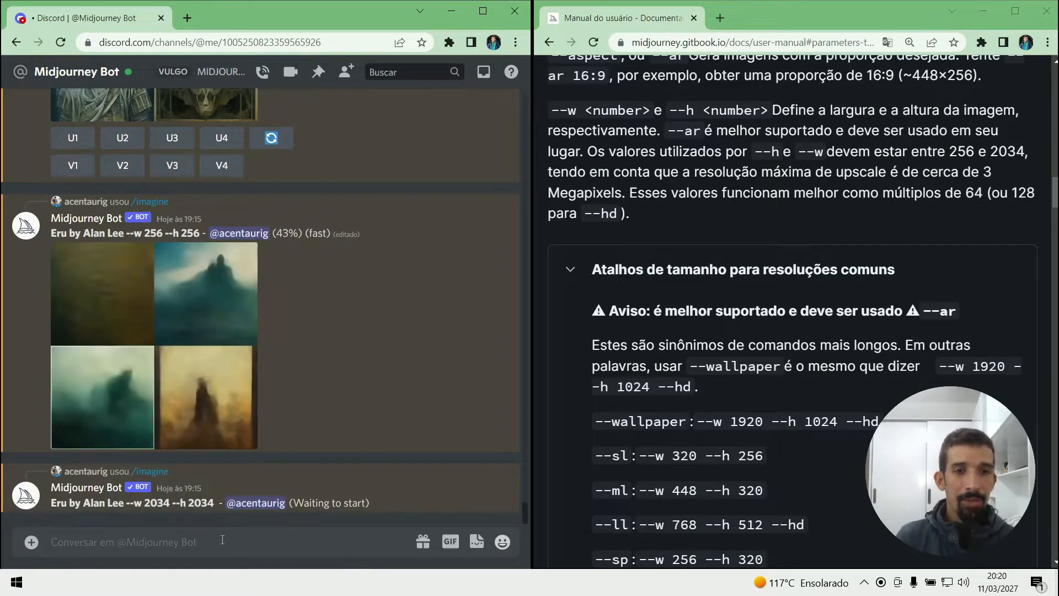
text(/)
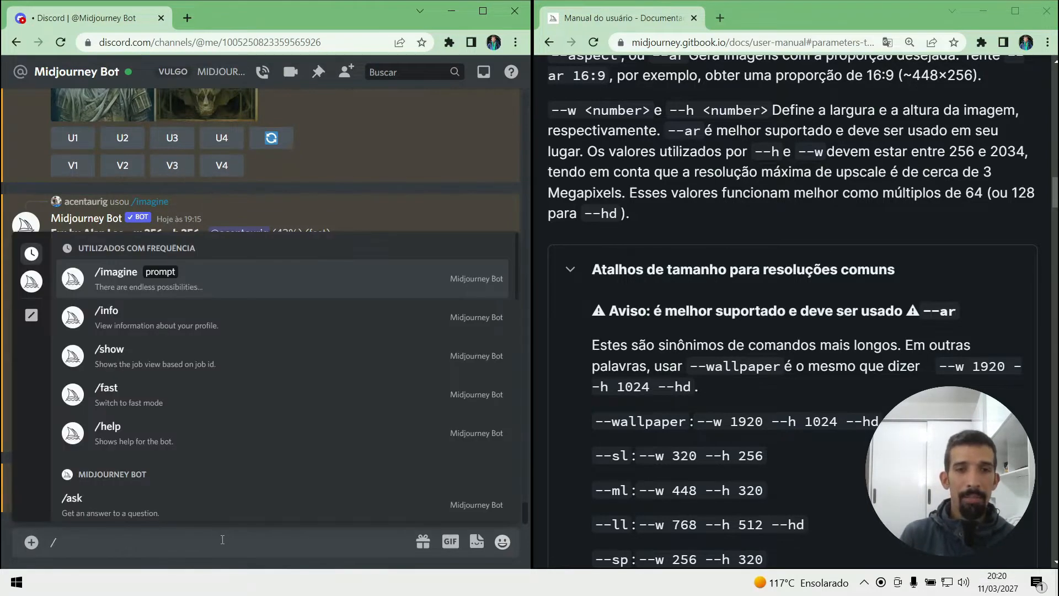
key(Tab)
text(2034)
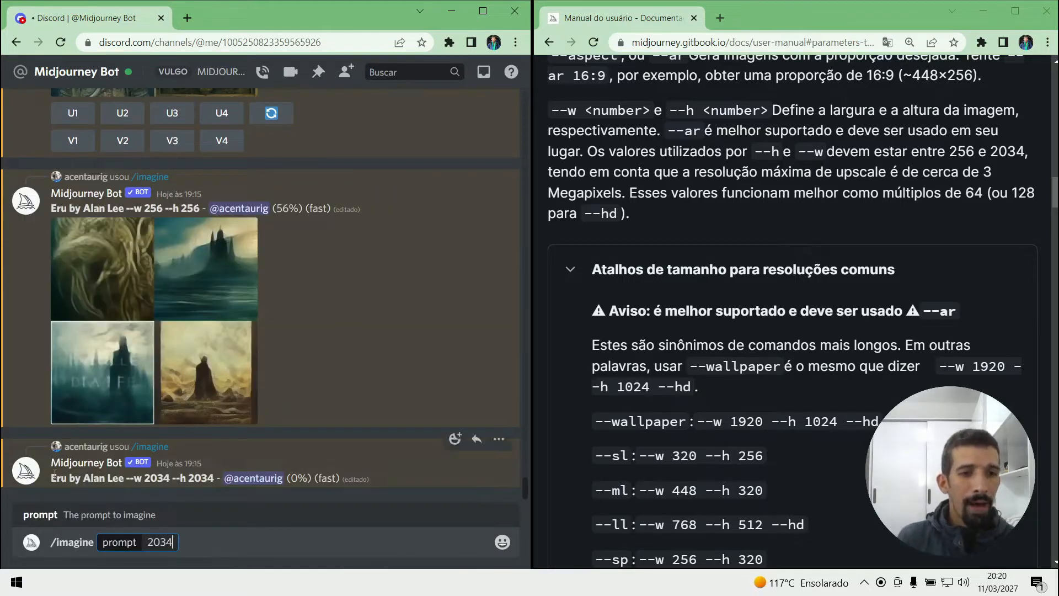
drag(51, 478, 117, 478)
key(ctrl+c)
double_click(144, 552)
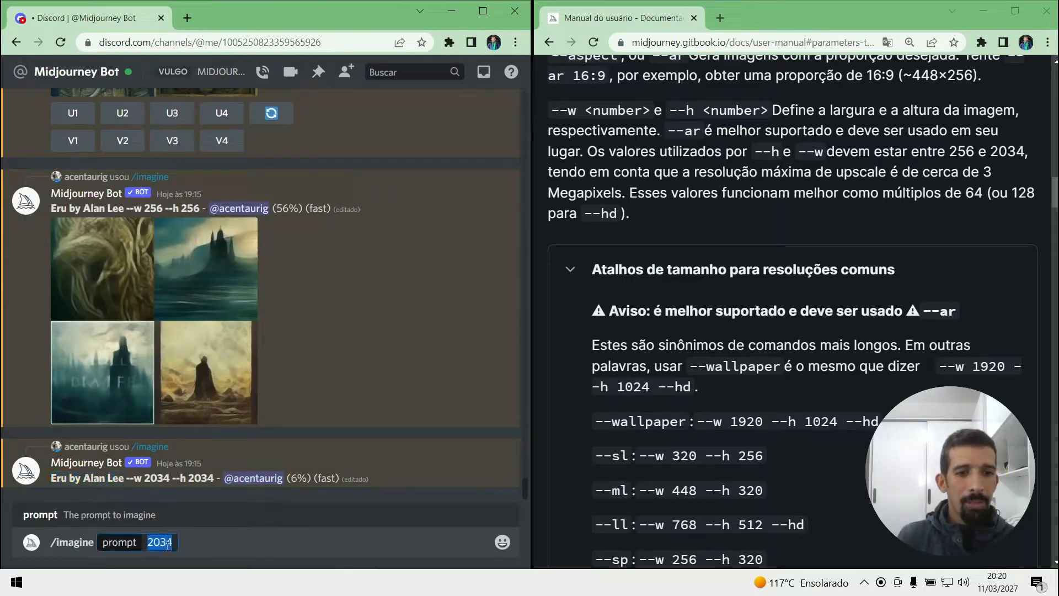
key(ctrl+v)
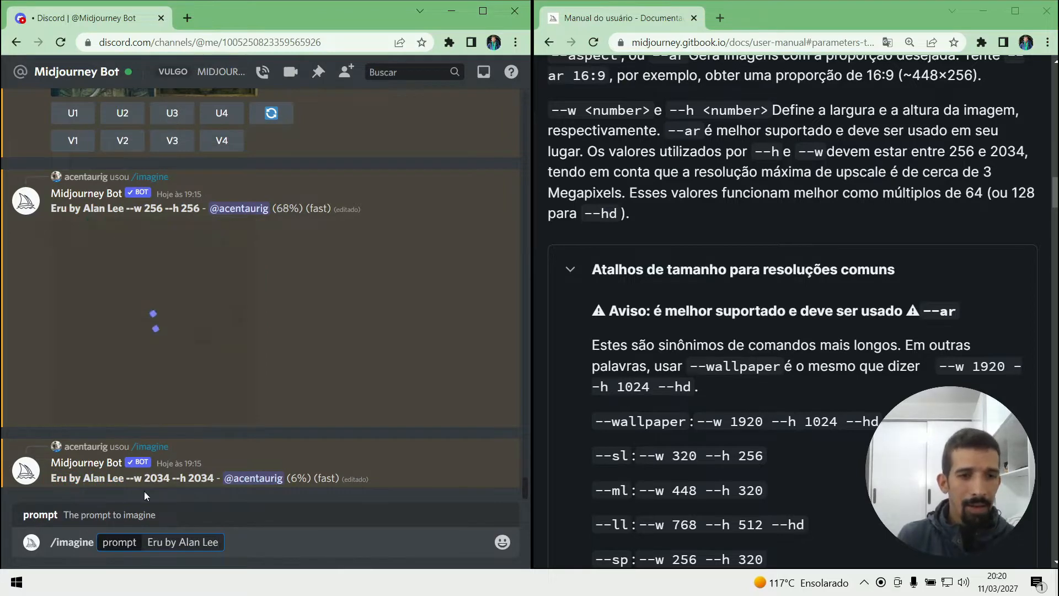
drag(214, 478, 64, 474)
key(ctrl+c)
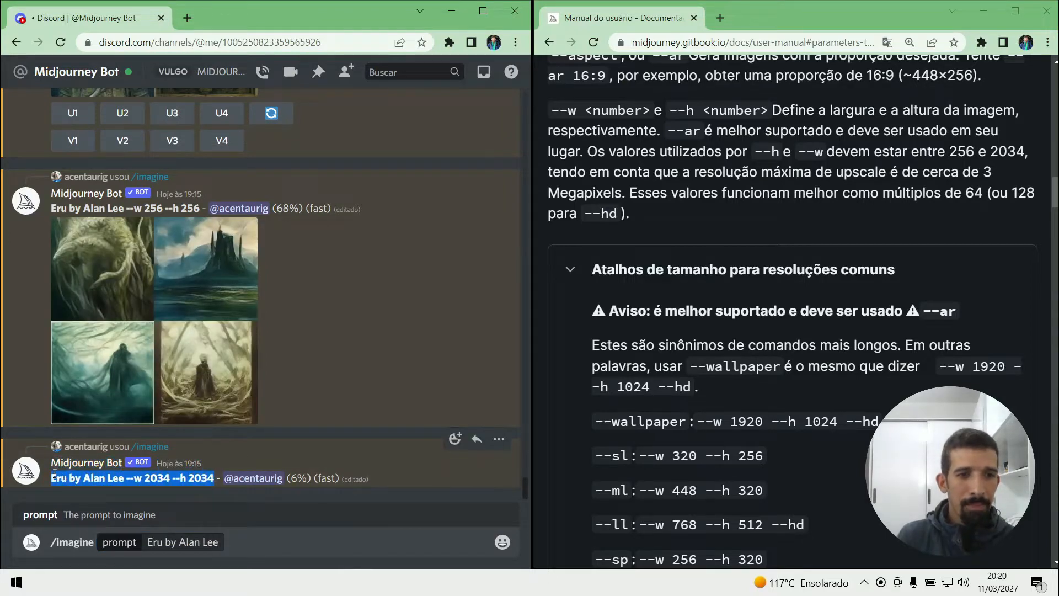
key(ctrl+v)
- Set the --w value in the new prompt to 256, copy the whole prompt and submit it
key(ctrl+Left)
key(ctrl+Left)
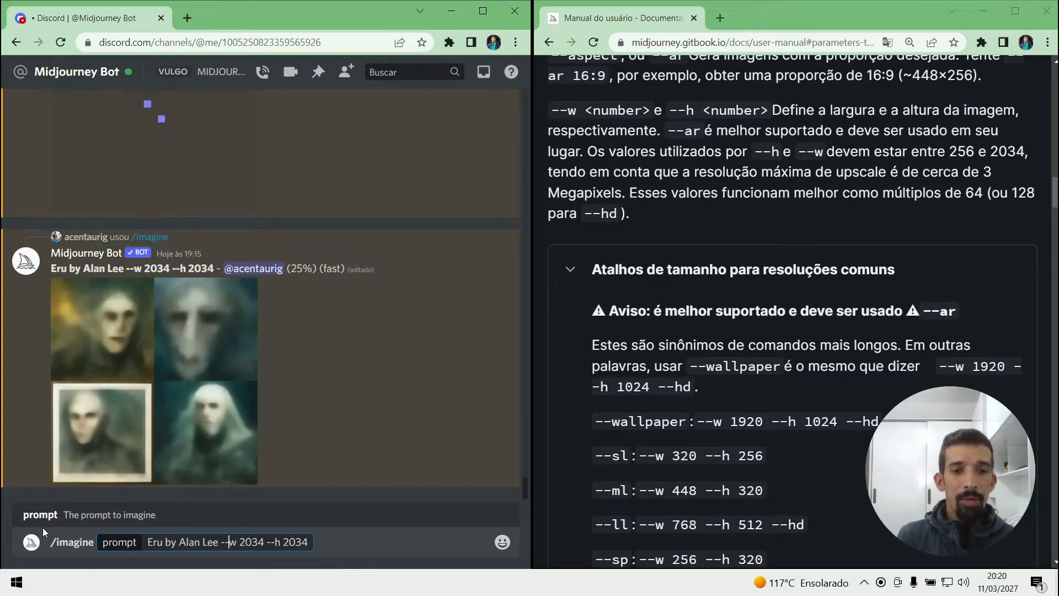
key(ctrl+shift+Left)
key(Right)
key(BackSpace)
key(BackSpace)
key(BackSpace)
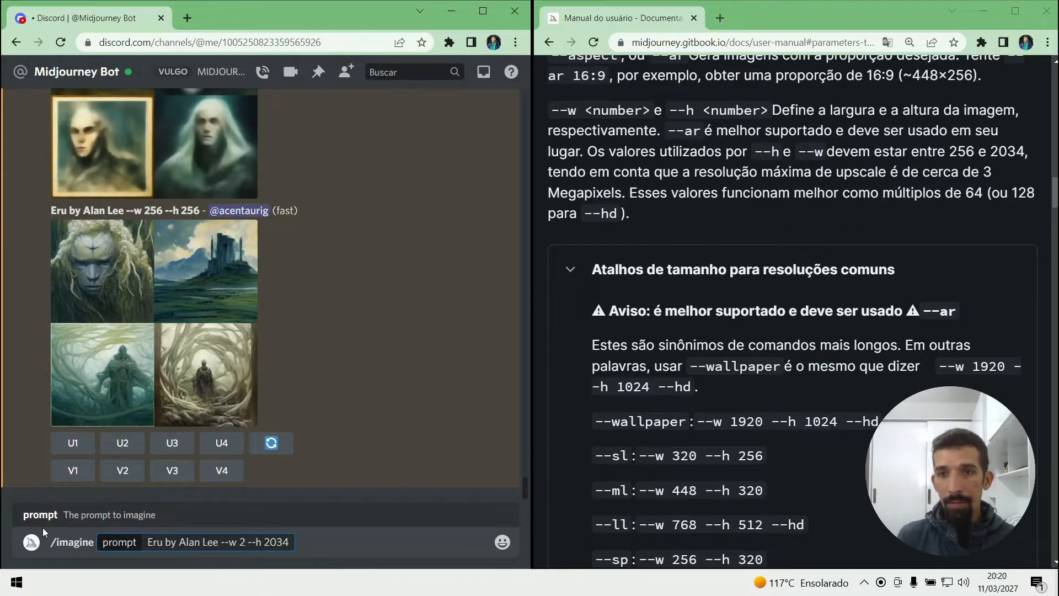
text(56)
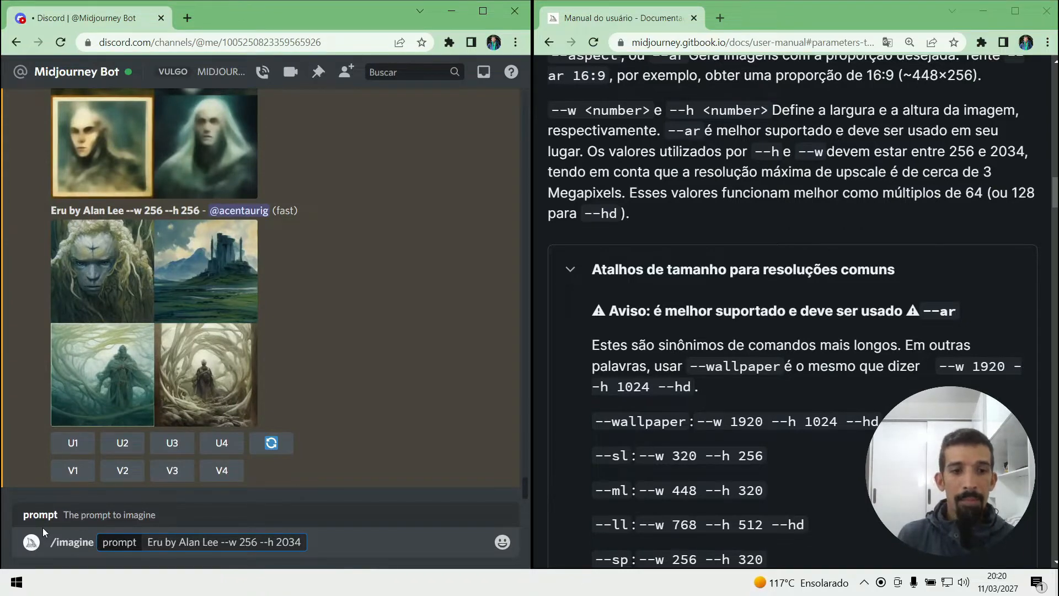
key(ctrl+a)
key(Return)
- Compose another /imagine command with the copied prompt "Eru by Alan Lee --w 256 --h 2034"
text(/im)
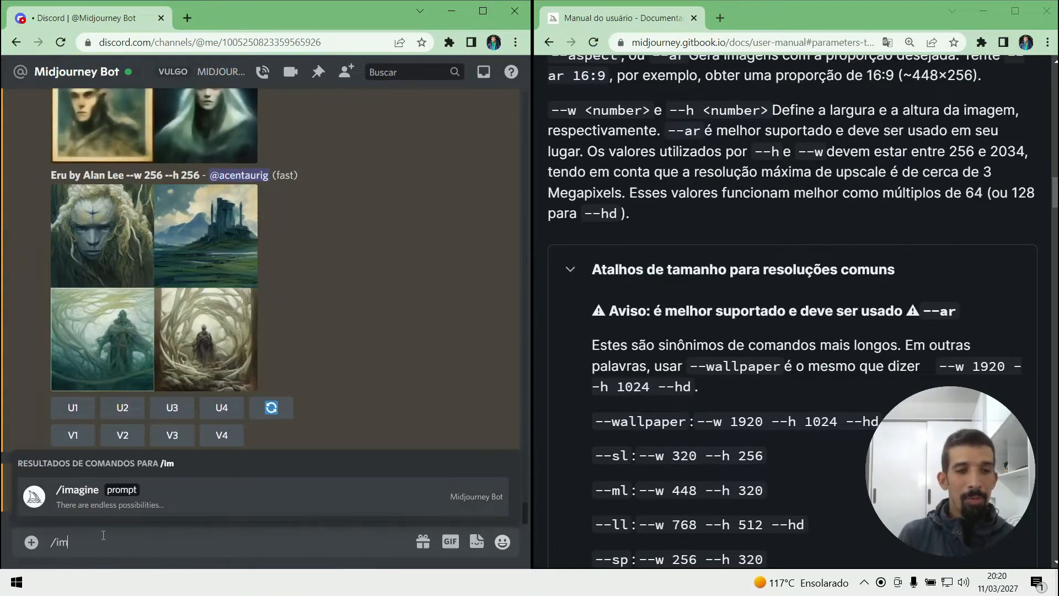
key(Tab)
key(ctrl+v)
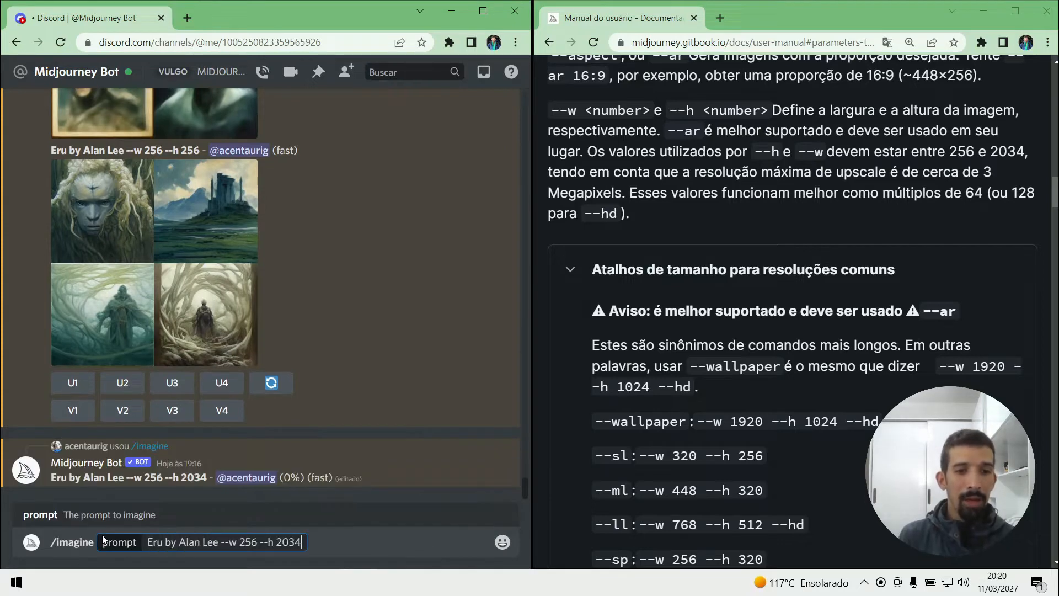
key(Left)
key(Left)
key(Left)
key(Left)
key(Left)
key(Left)
key(Left)
key(Left)
key(Left)
key(Left)
key(Left)
key(Left)
key(ctrl+shift+Right)
key(End)
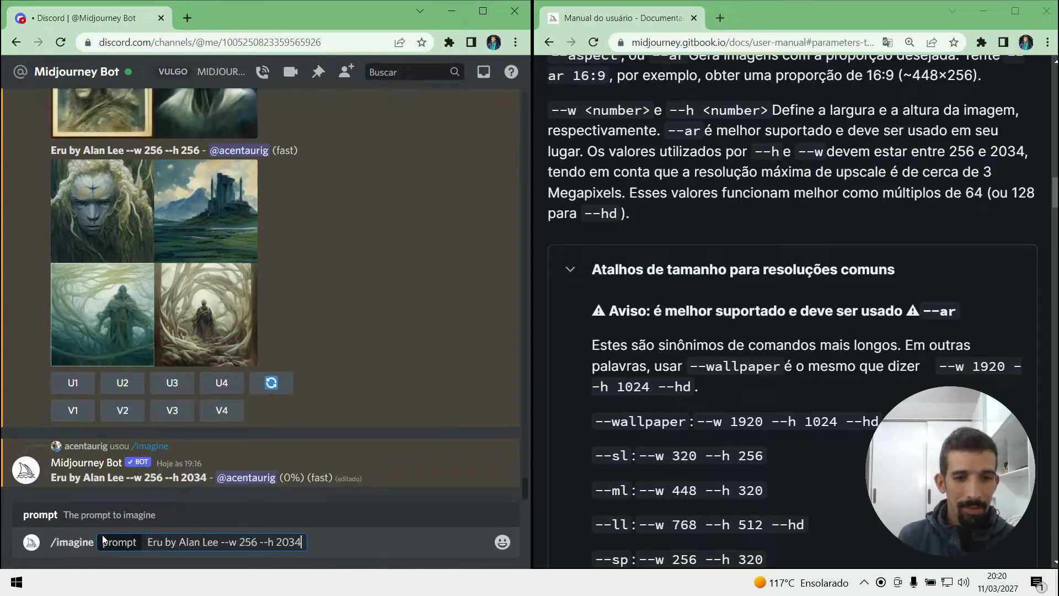
- Swap the size values in the prompt to --w 2034 and --h 256 and submit it
key(ctrl+shift+Left)
key(BackSpace)
key(Left)
key(Left)
key(Left)
key(Left)
key(Left)
key(Left)
key(Left)
key(Left)
text(2034)
key(ctrl+shift+Right)
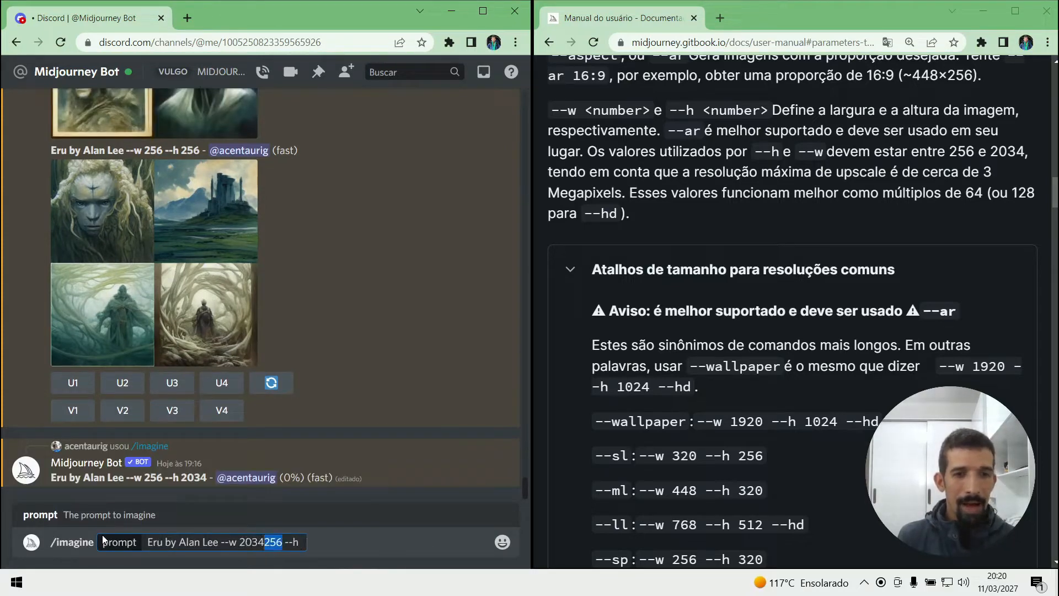
key(ctrl+x)
key(End)
key(ctrl+v)
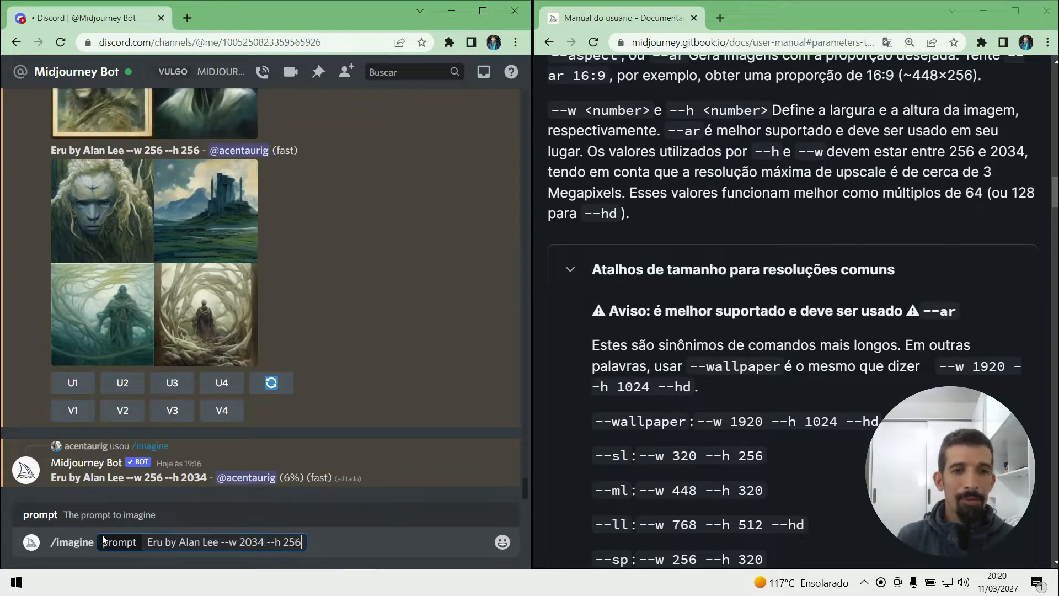
key(Return)
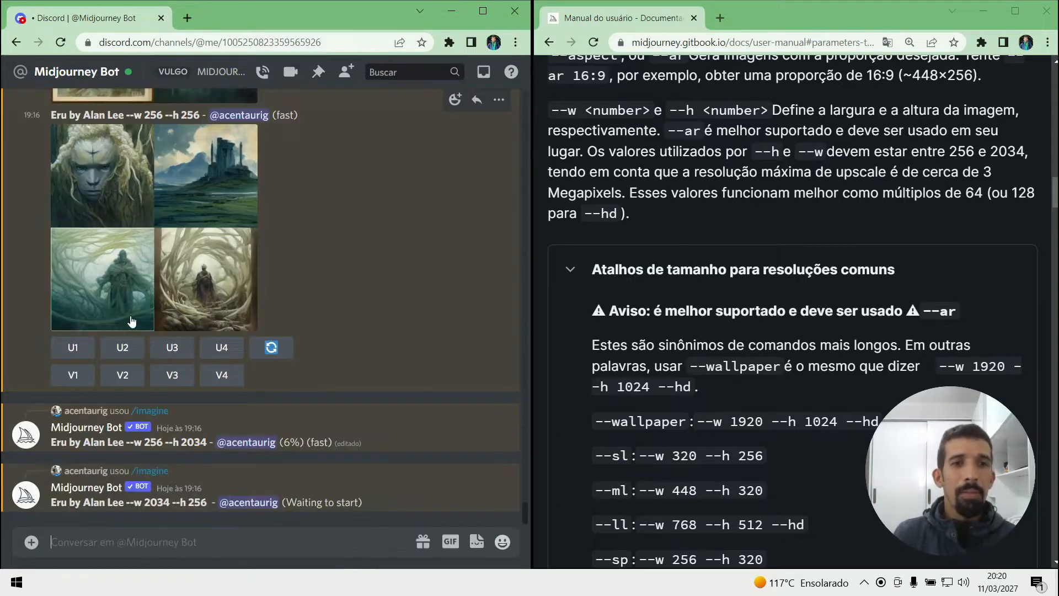
- View the image grid of the default-size "Eru by Alan Lee" result enlarged and close the preview
scroll(135, 318, up, 8)
scroll(138, 319, up, 5)
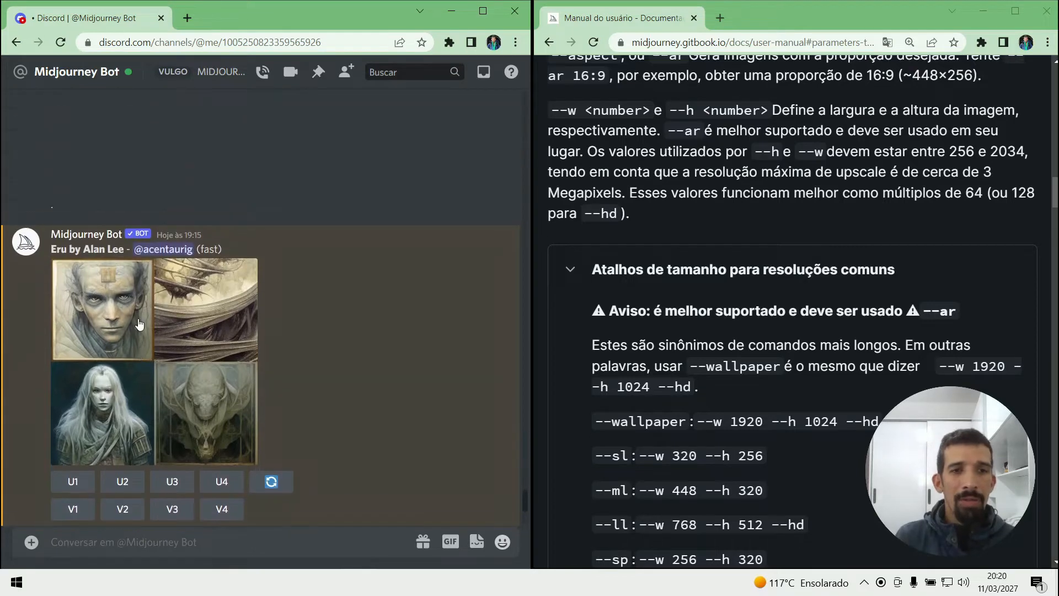
click(193, 306)
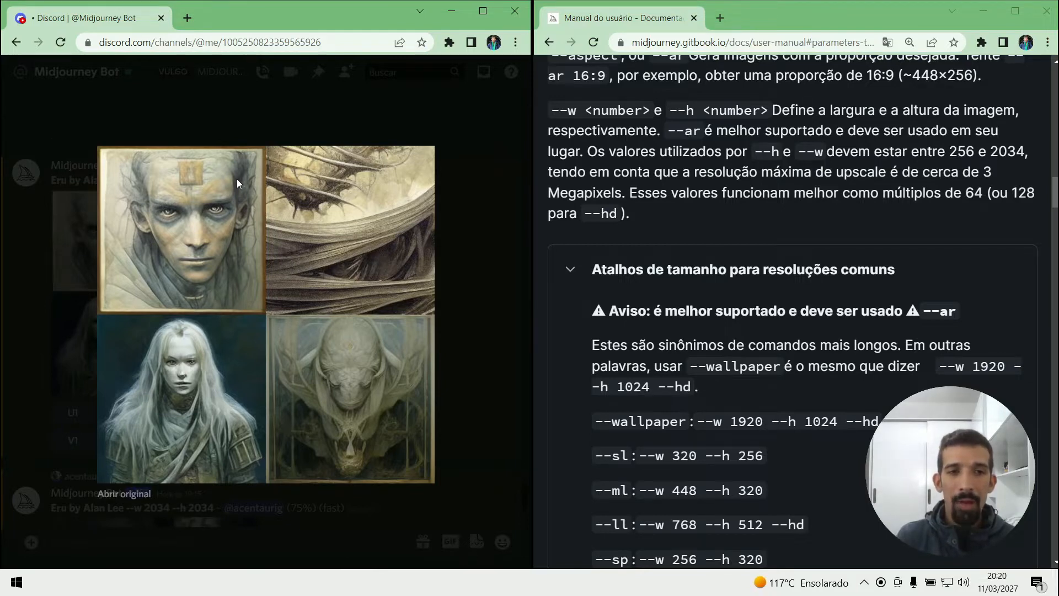
click(55, 318)
- Examine the "--w 2034 --h 2034" result, marking its width and height values in the prompt line
scroll(304, 415, down, 3)
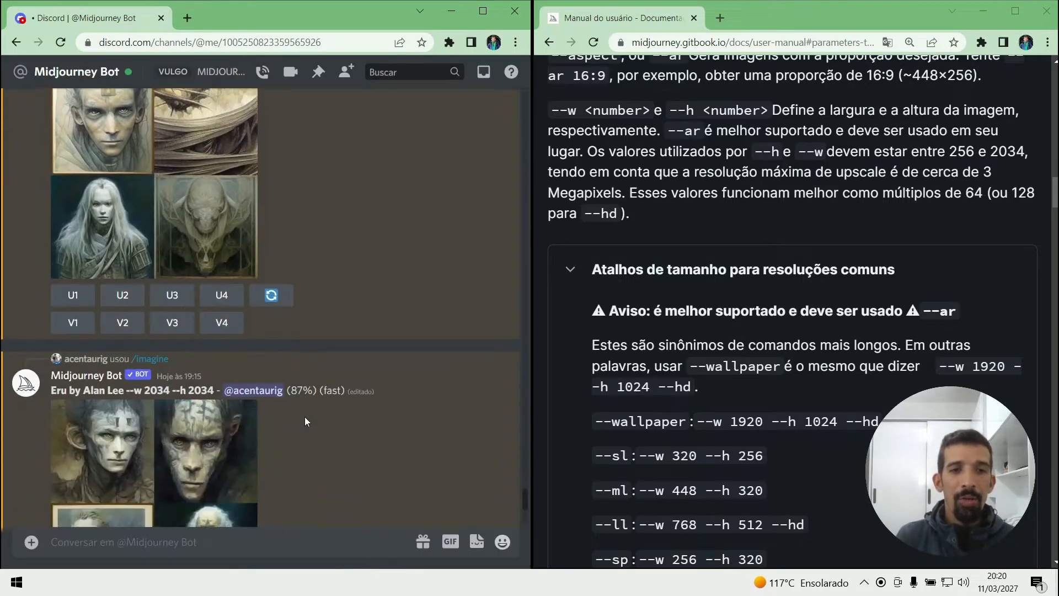
scroll(159, 376, down, 2)
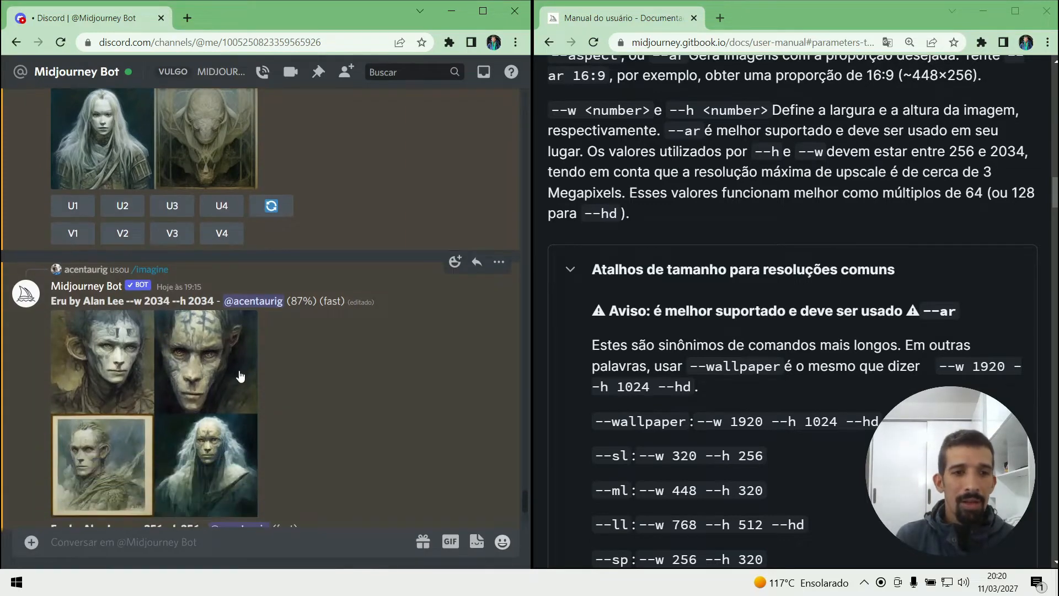
double_click(156, 300)
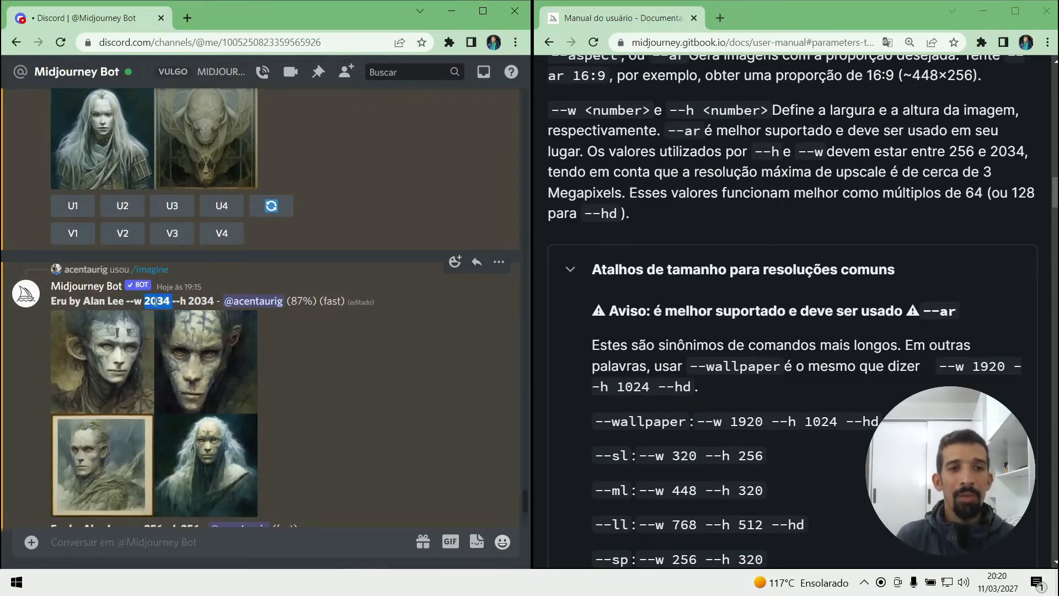
double_click(202, 302)
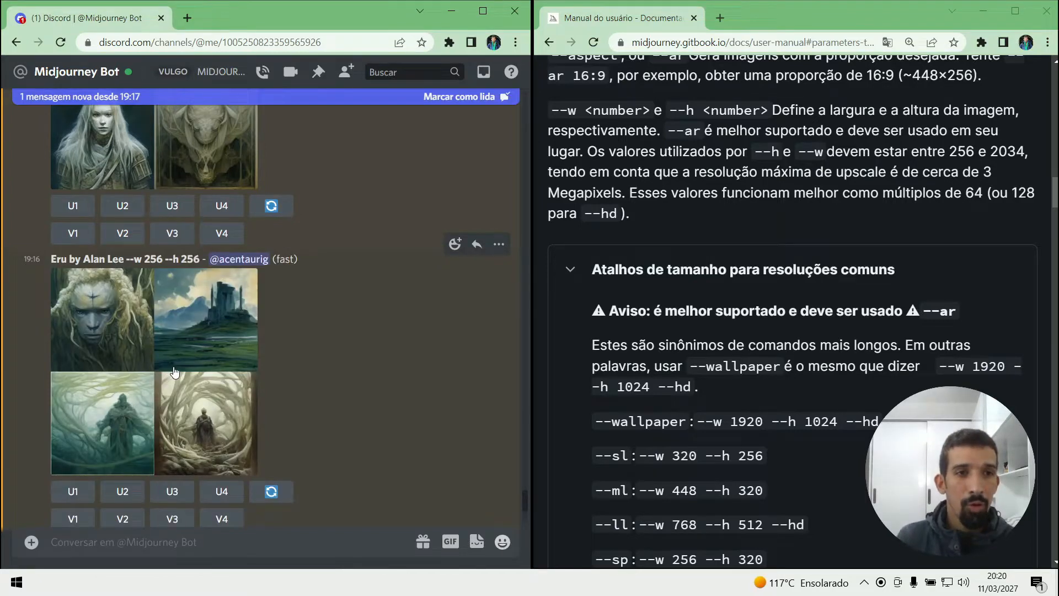
- Mark the new message as read and add an envelope reaction to the default-size "Eru by Alan Lee" result
scroll(177, 368, up, 5)
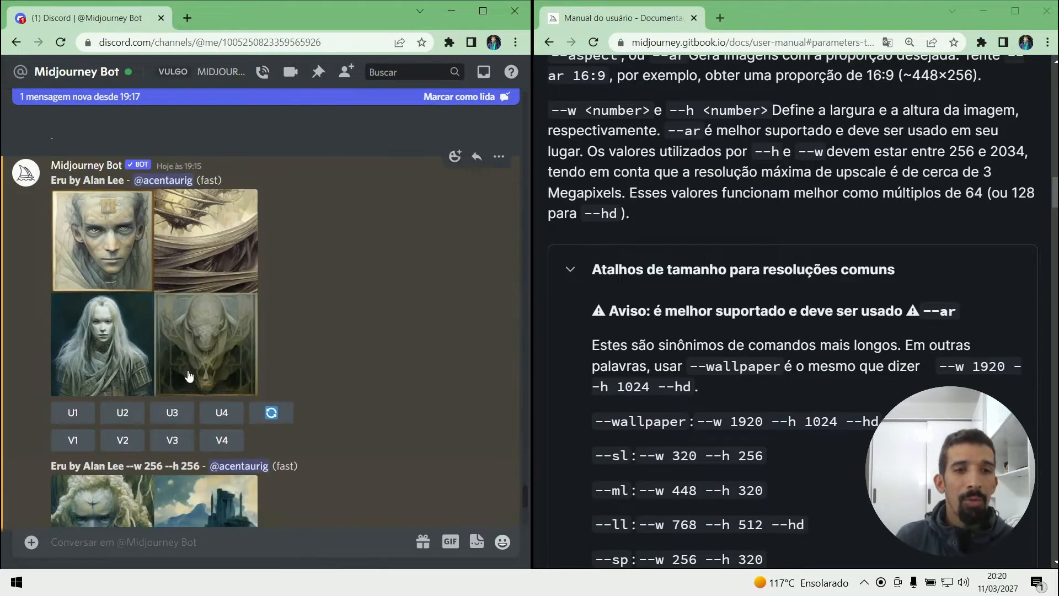
click(449, 100)
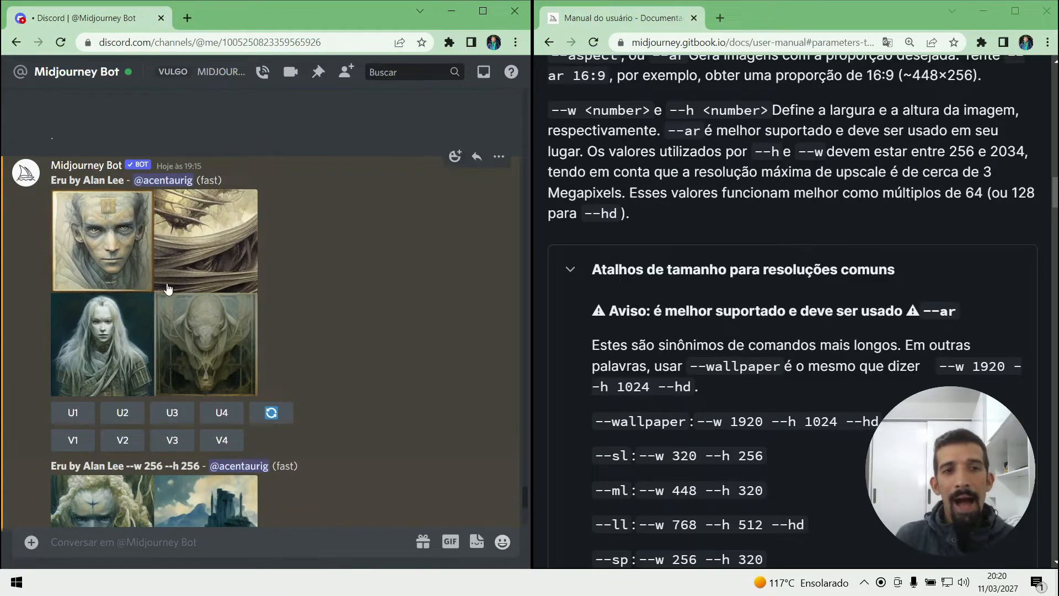
click(458, 160)
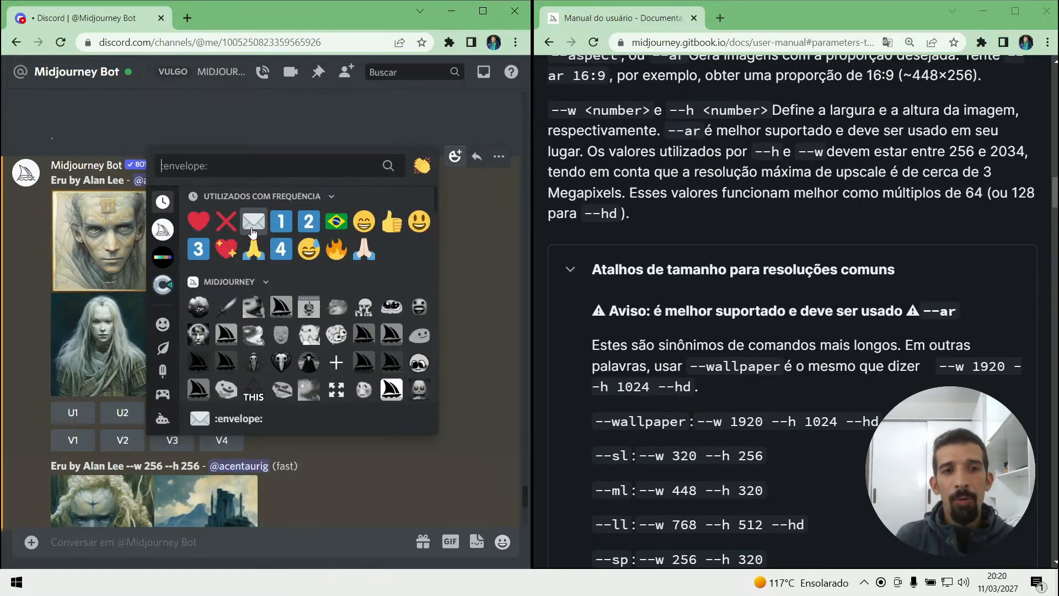
click(279, 220)
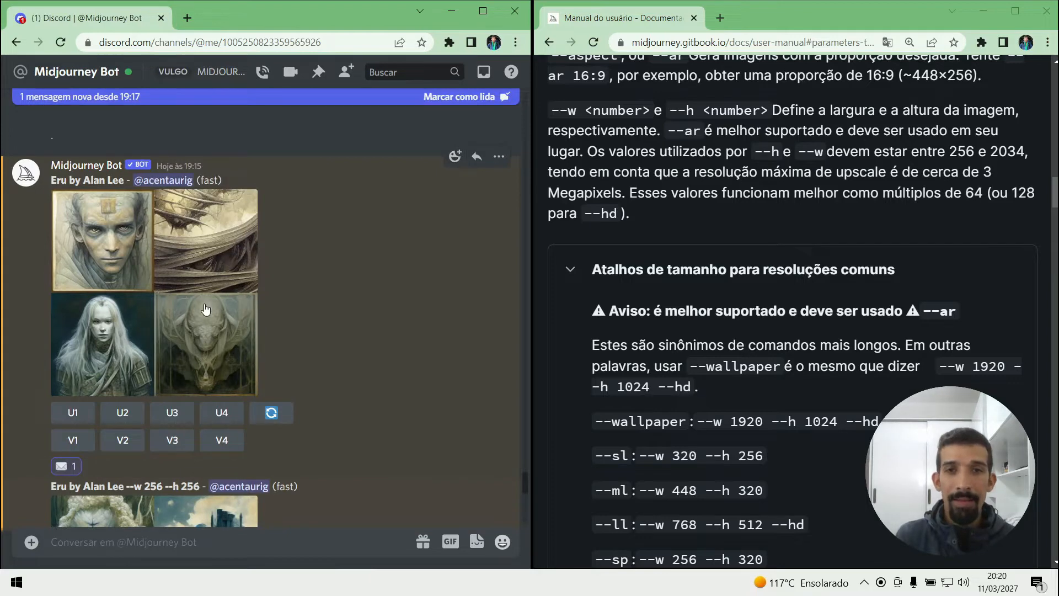
- Open the original of the last individual image the bot sent for "Eru by Alan Lee" in its own tab
scroll(317, 415, down, 10)
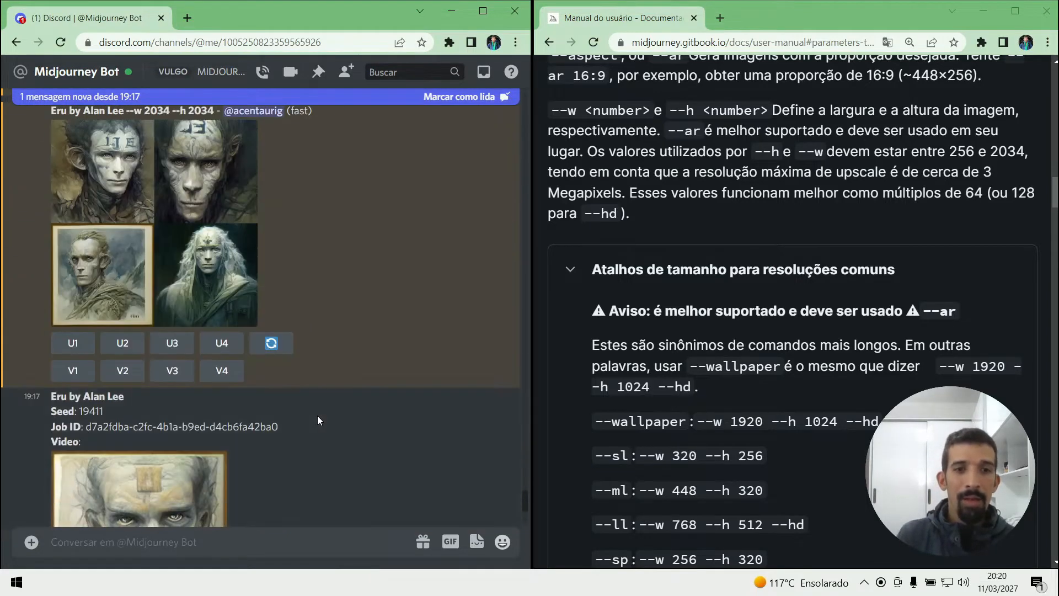
scroll(309, 427, down, 5)
scroll(305, 433, down, 5)
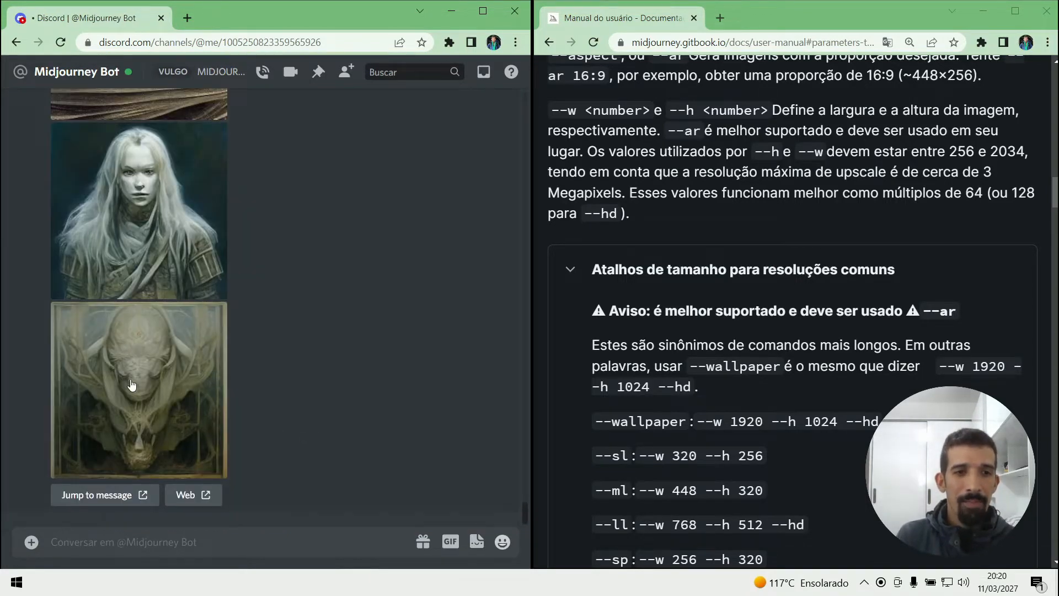
click(169, 363)
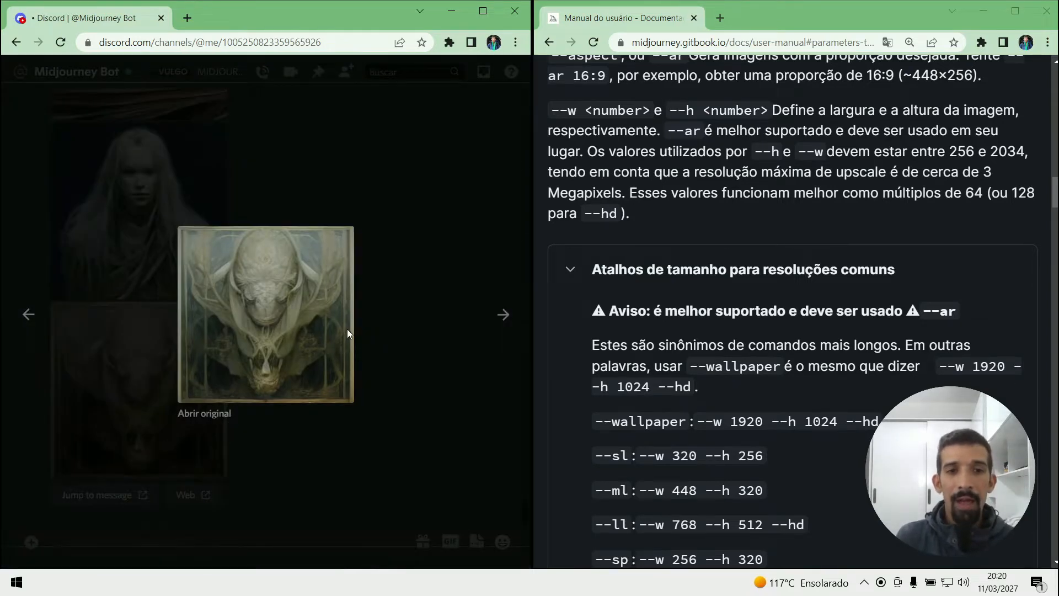
click(278, 273)
click(259, 20)
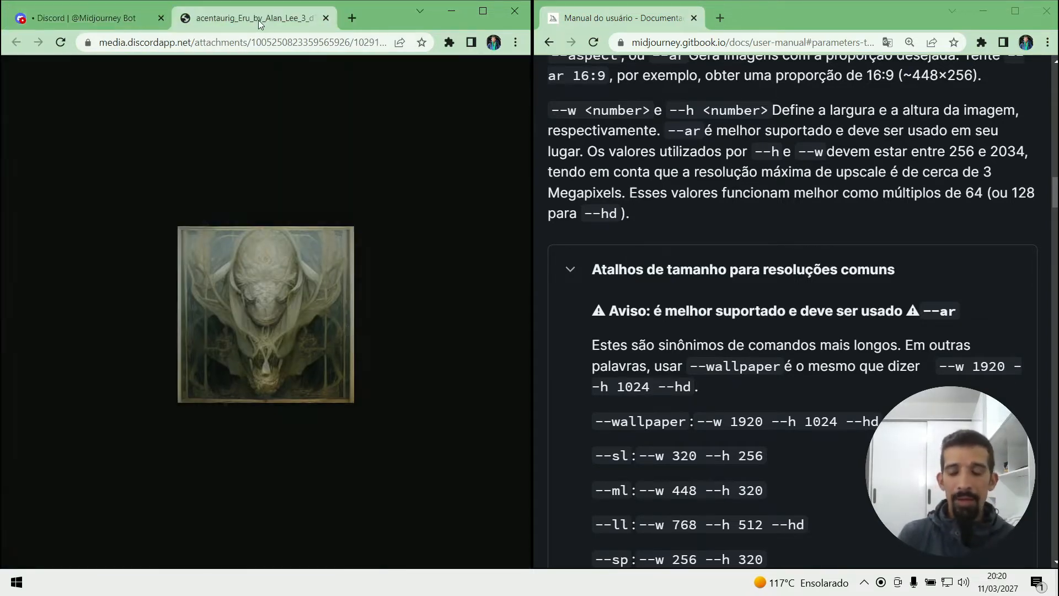
- Inspect the opened image element in the developer tools to read its pixel dimensions, then close the image's tab
key(F12)
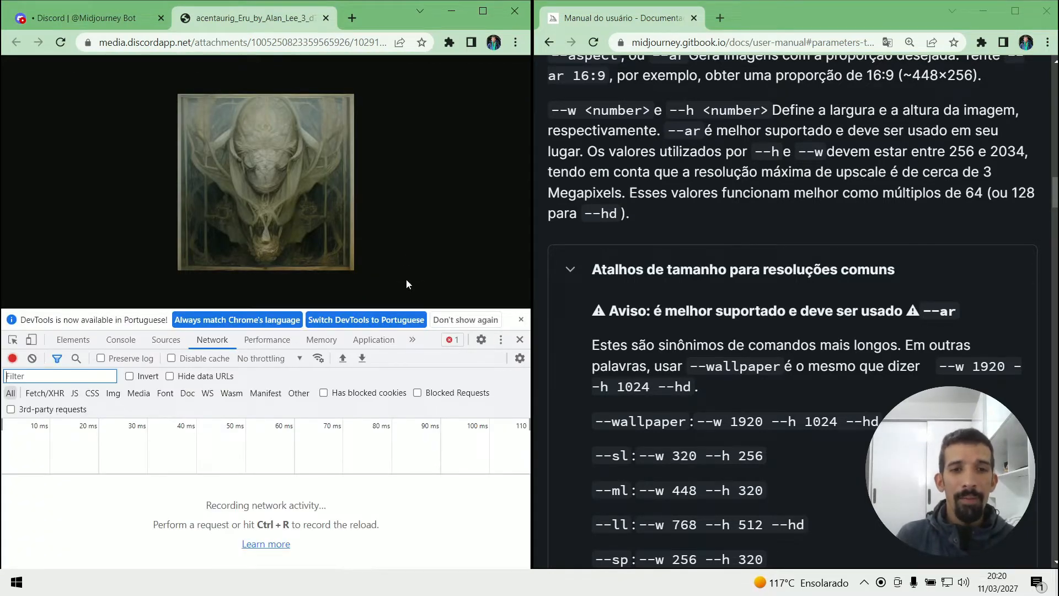
click(318, 176)
key(ctrl+shift+c)
click(354, 299)
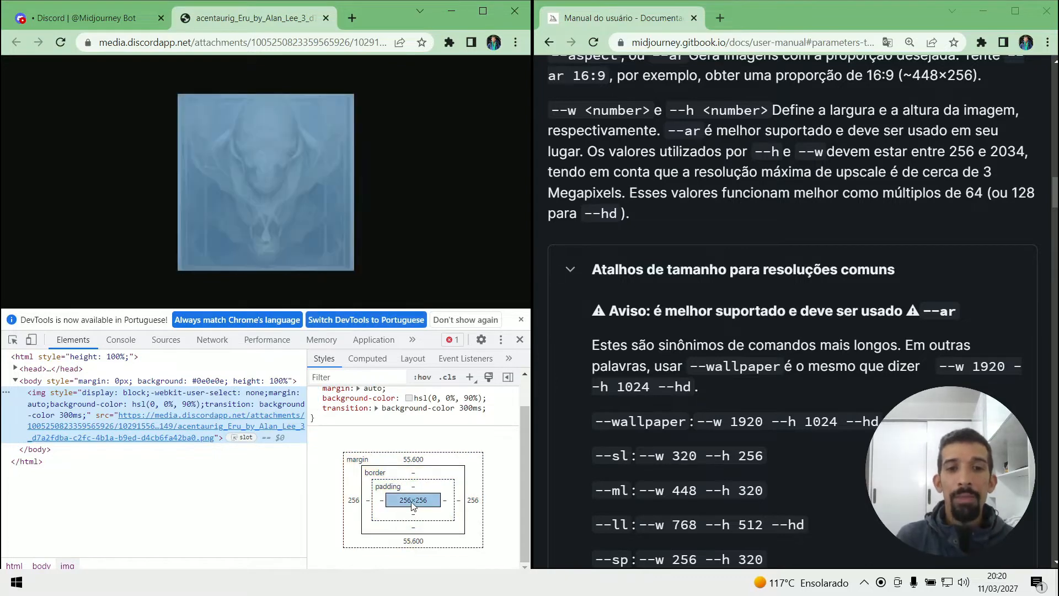
click(325, 18)
- Open the original of the white-haired figure image, inspect its pixel dimensions in the developer tools and close its tab
click(160, 217)
click(160, 216)
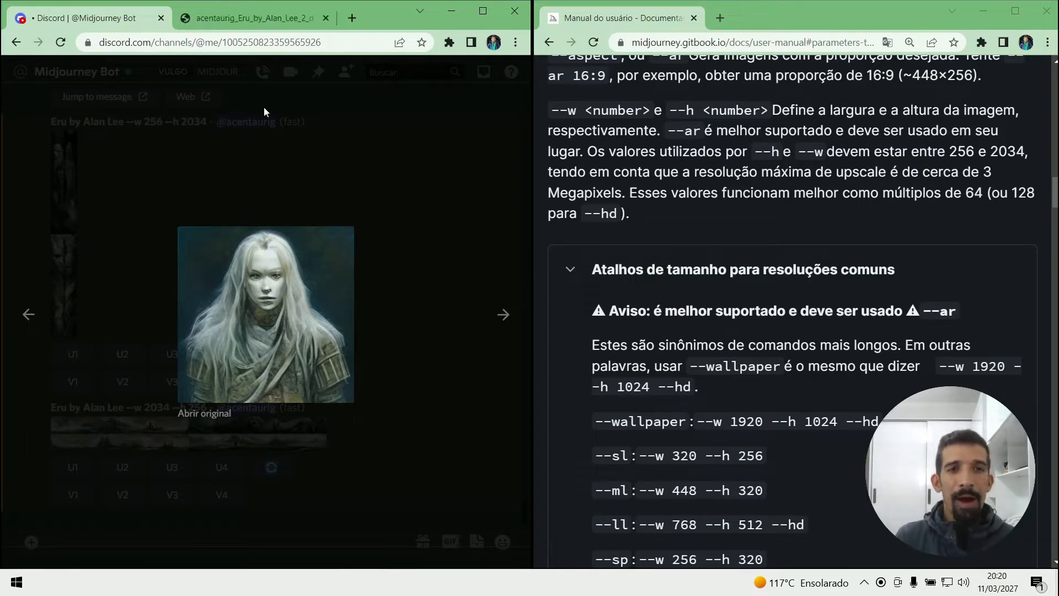
click(267, 18)
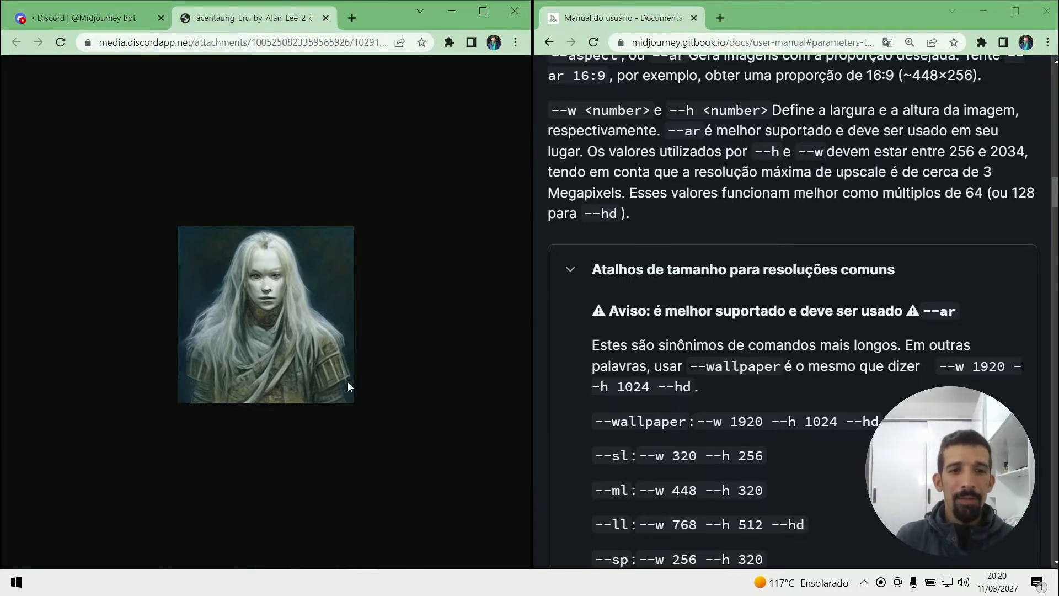
key(ctrl+shift+i)
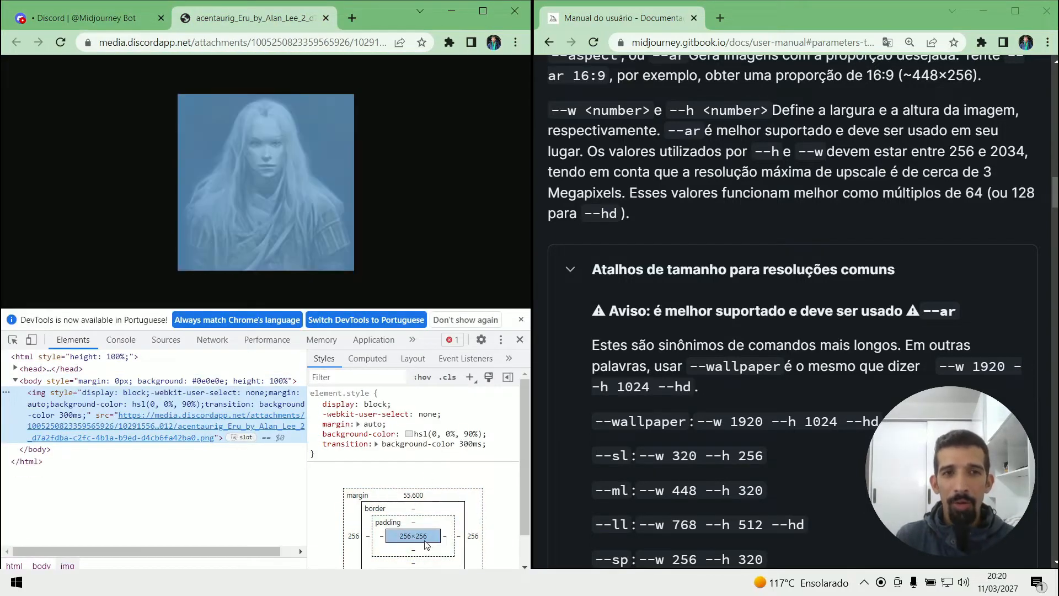
click(325, 19)
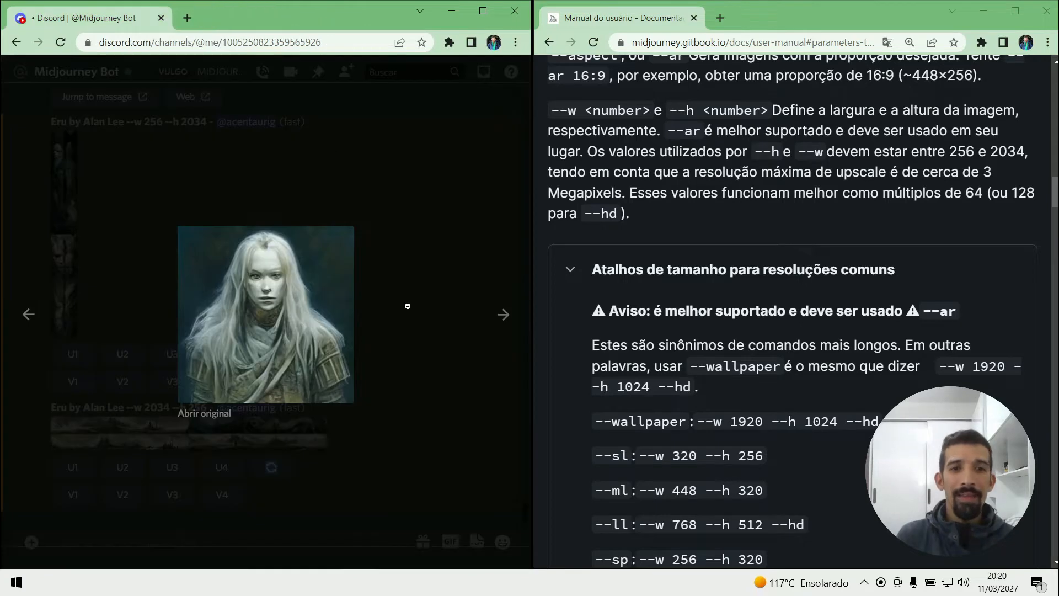
- Close the enlarged white-haired figure and return to the default-size "Eru by Alan Lee" grid for comparison with the other results
click(433, 359)
scroll(417, 375, up, 5)
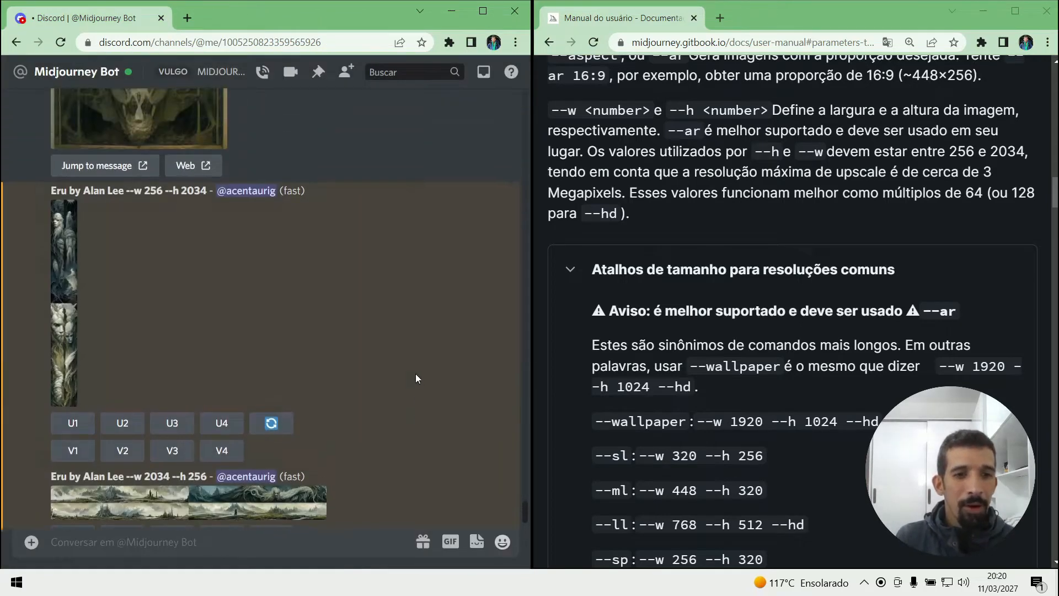
scroll(340, 393, up, 3)
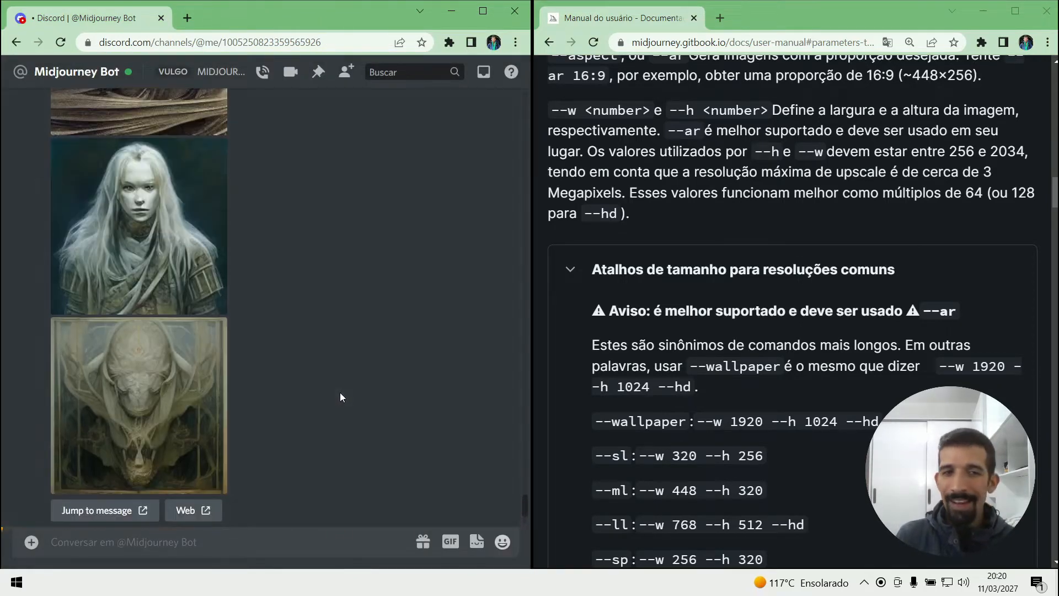
scroll(342, 392, up, 10)
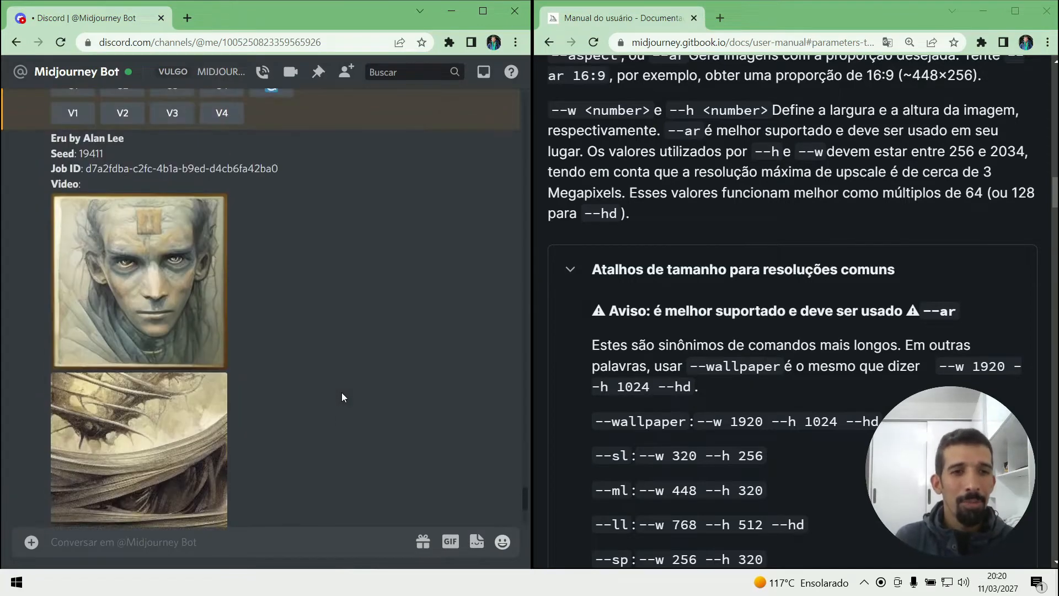
scroll(342, 392, up, 3)
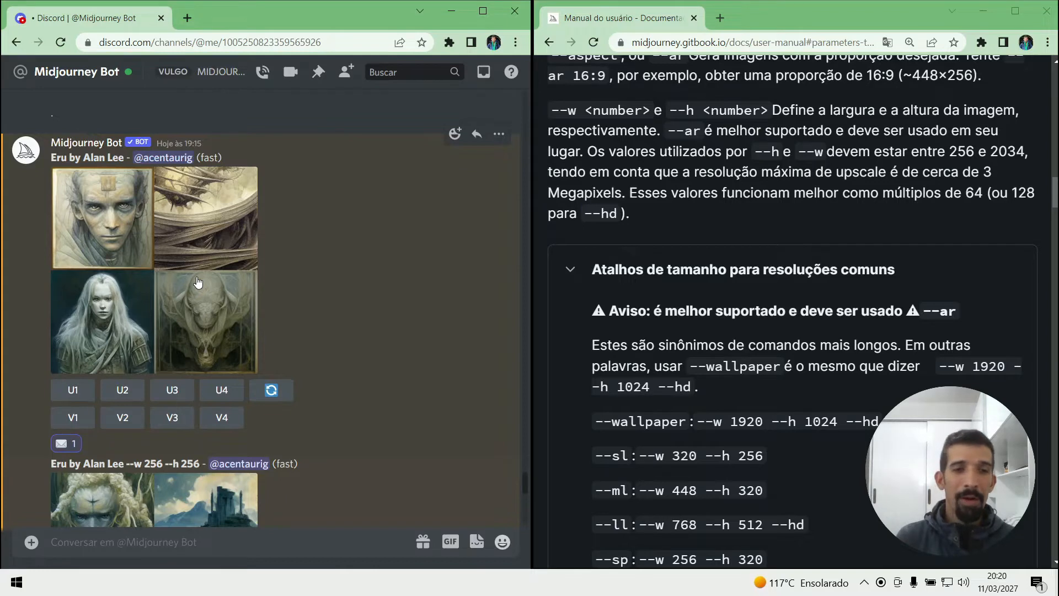
scroll(197, 282, down, 5)
scroll(207, 314, up, 5)
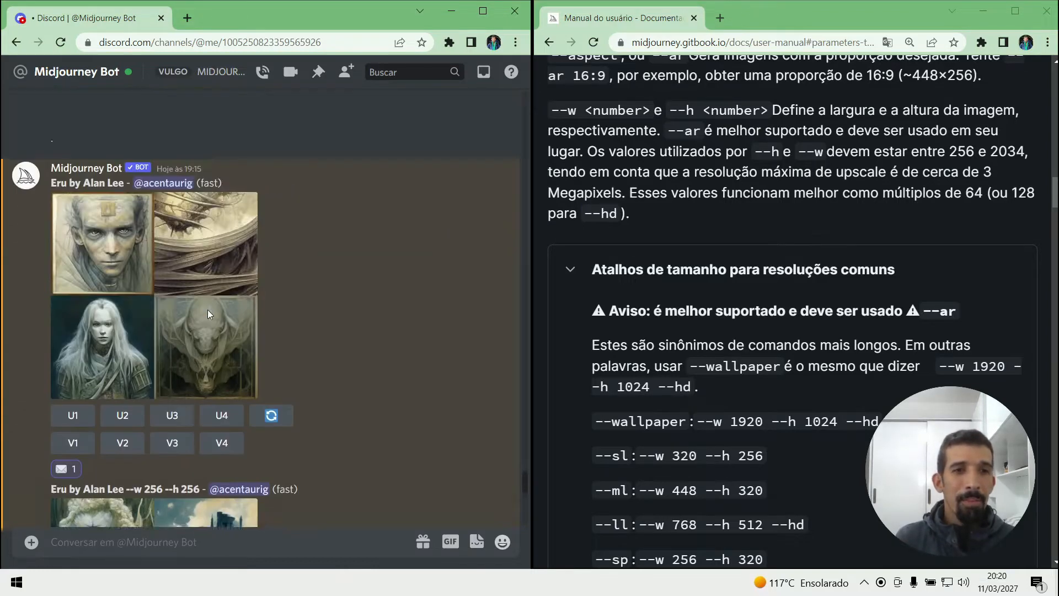
- View the "--w 256 --h 256" grid enlarged, then add an envelope reaction to that result
scroll(207, 314, down, 5)
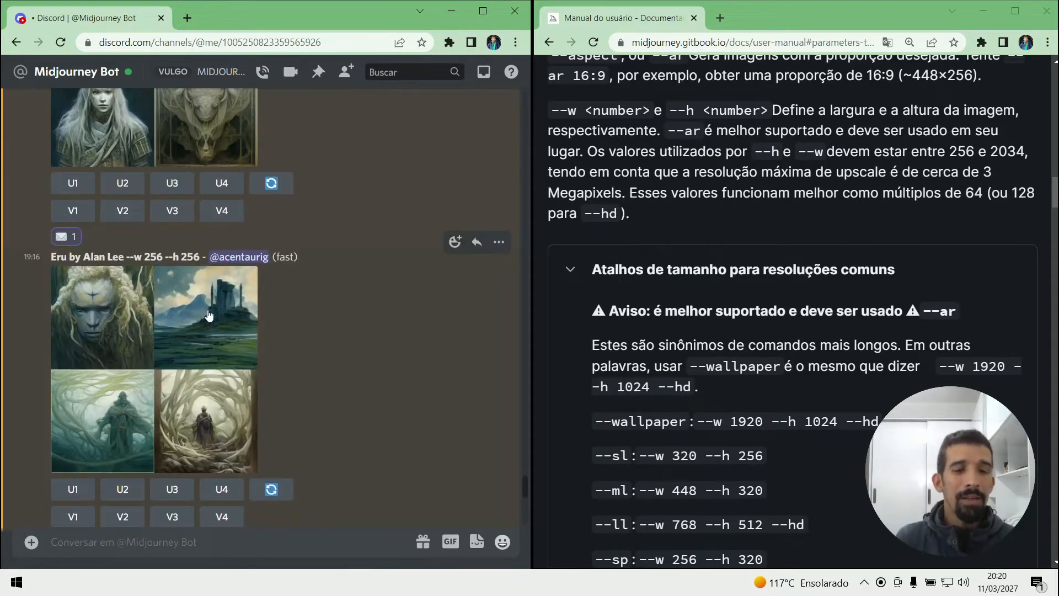
scroll(209, 314, down, 2)
click(160, 221)
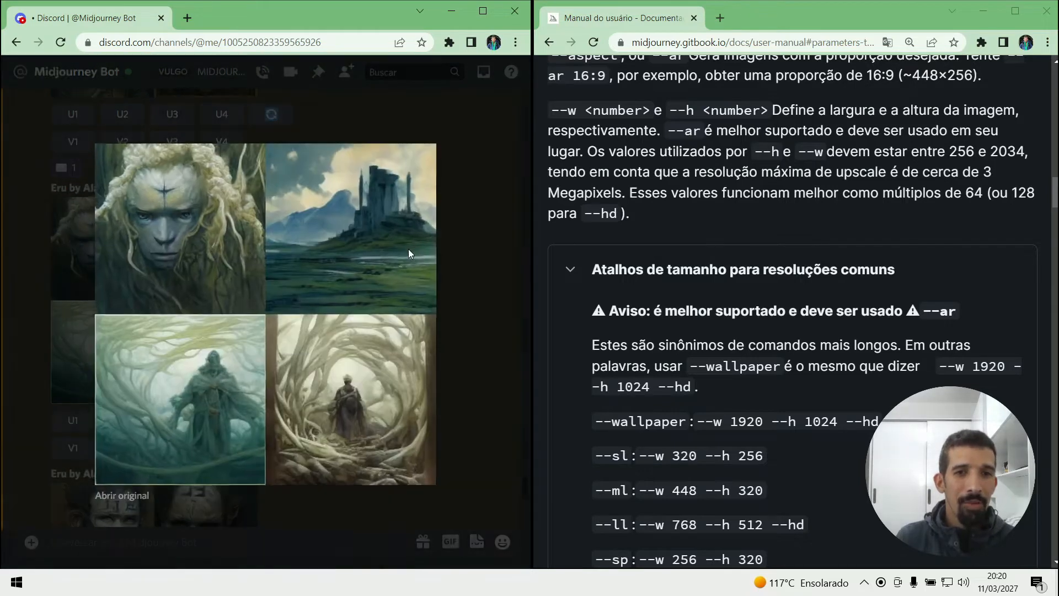
click(447, 159)
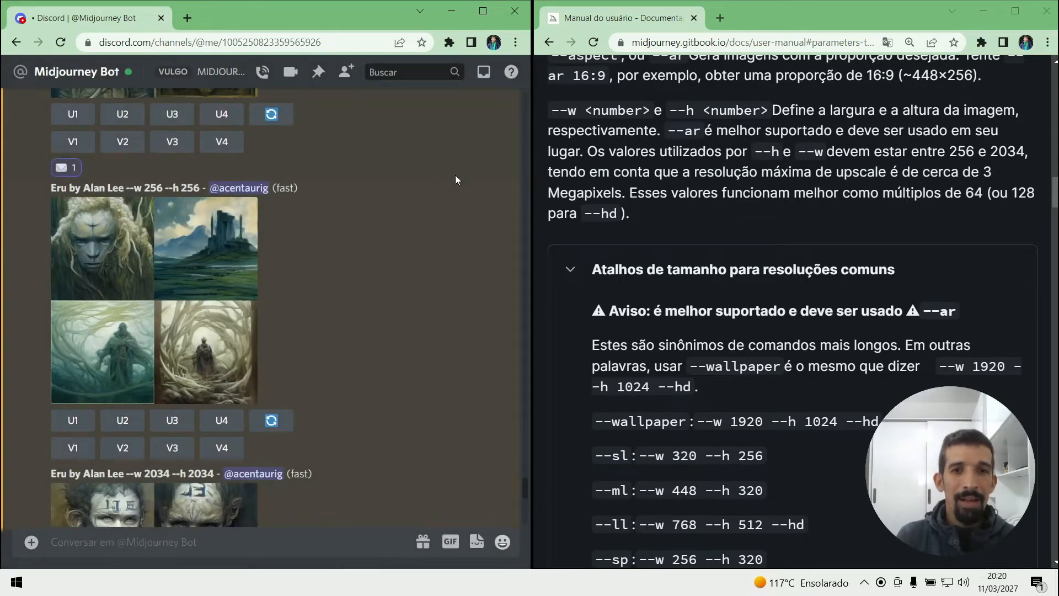
click(454, 173)
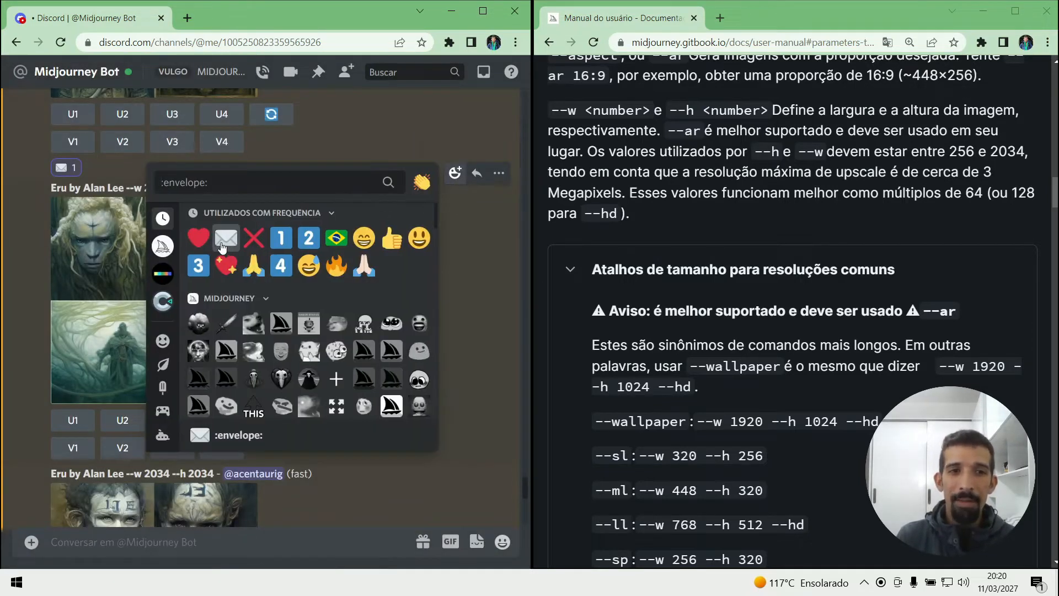
click(221, 247)
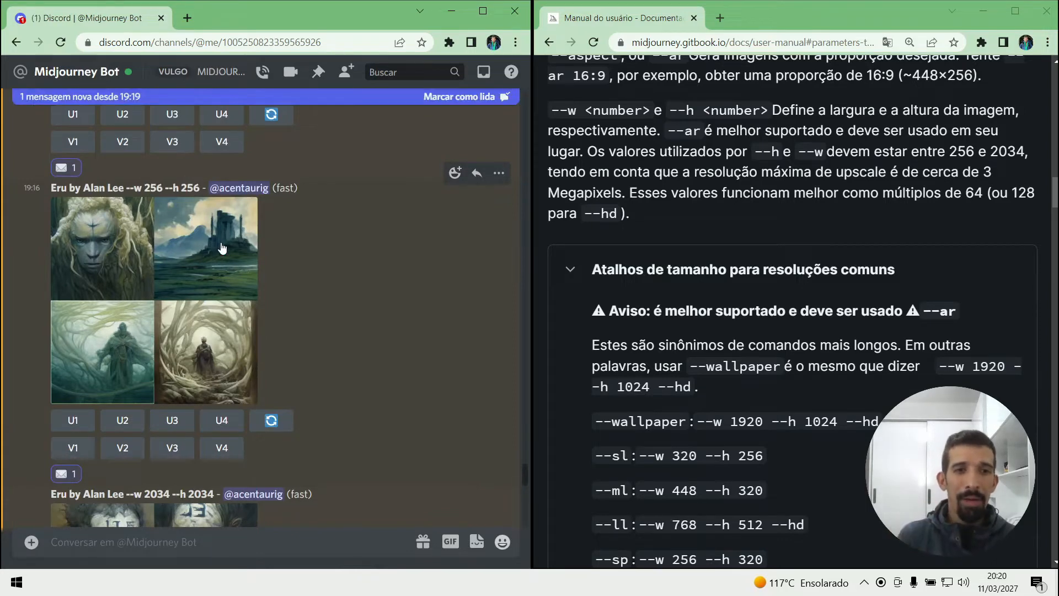
- Open the original of the green robed figure image from the 256 × 256 result in its own tab
scroll(324, 331, down, 15)
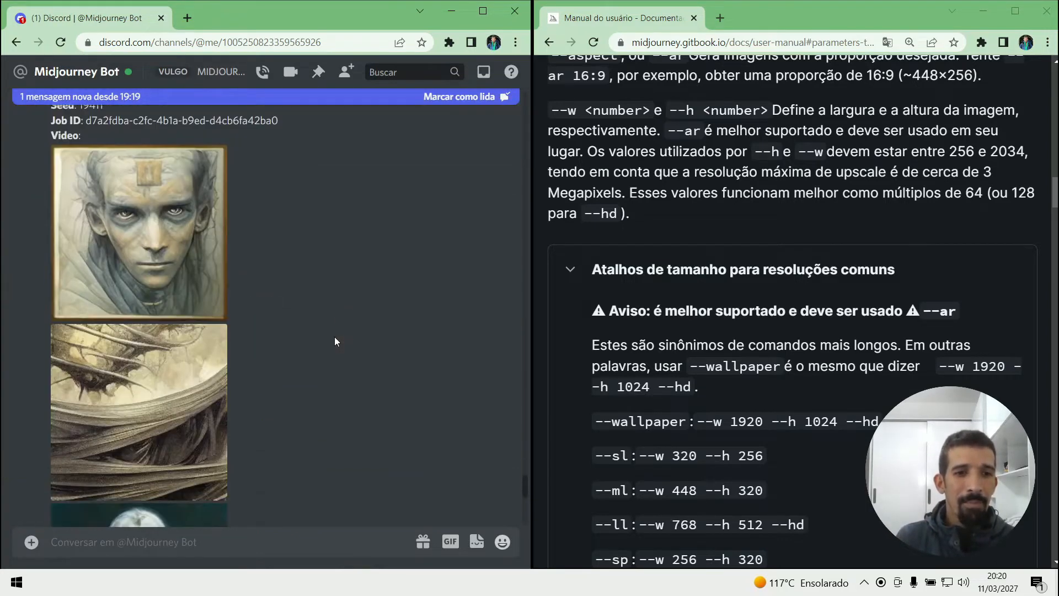
scroll(336, 359, down, 10)
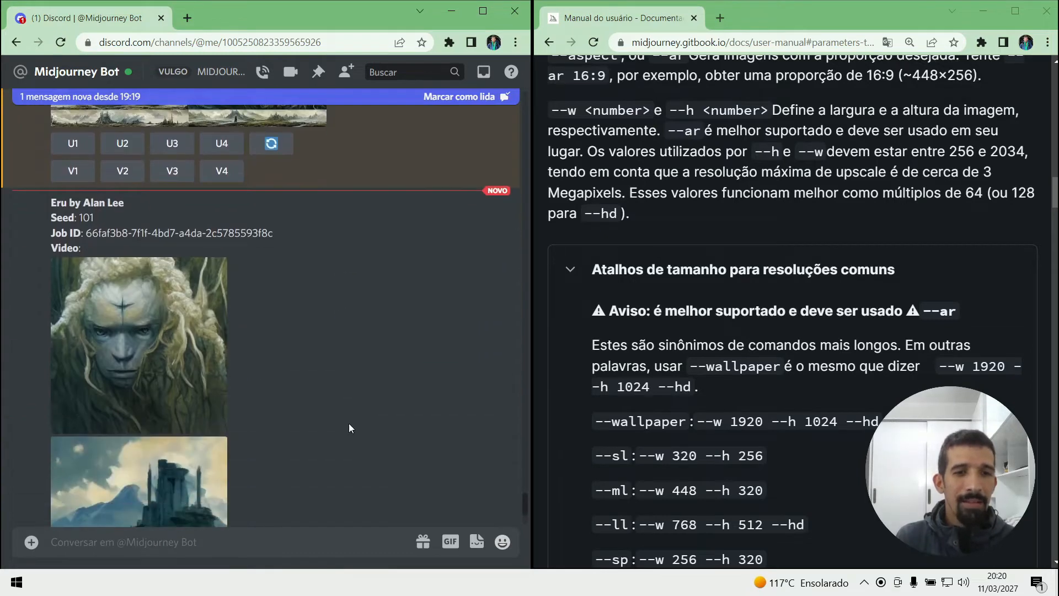
scroll(227, 316, down, 4)
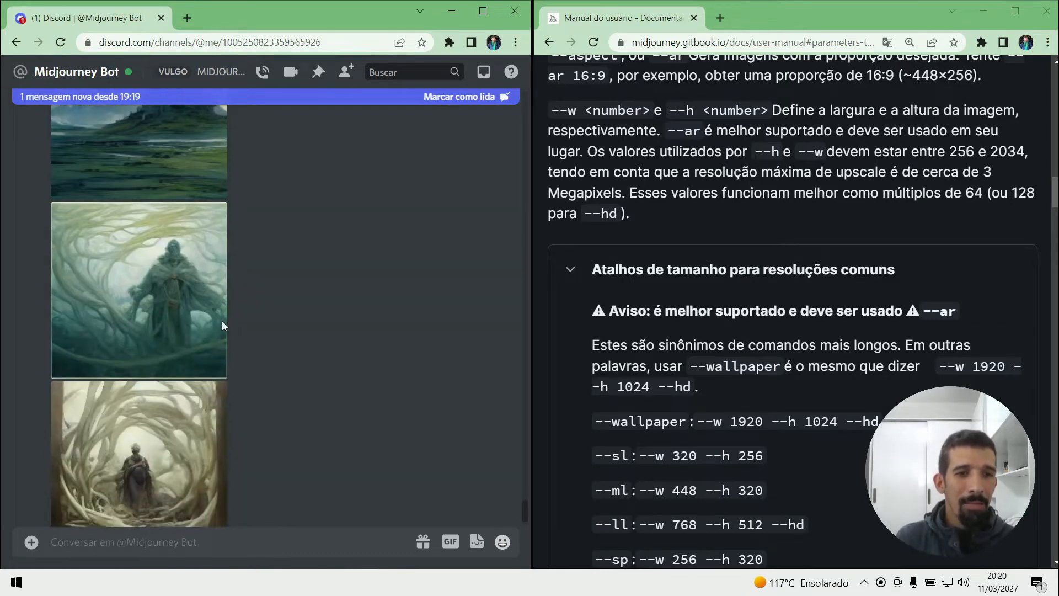
click(219, 289)
click(204, 413)
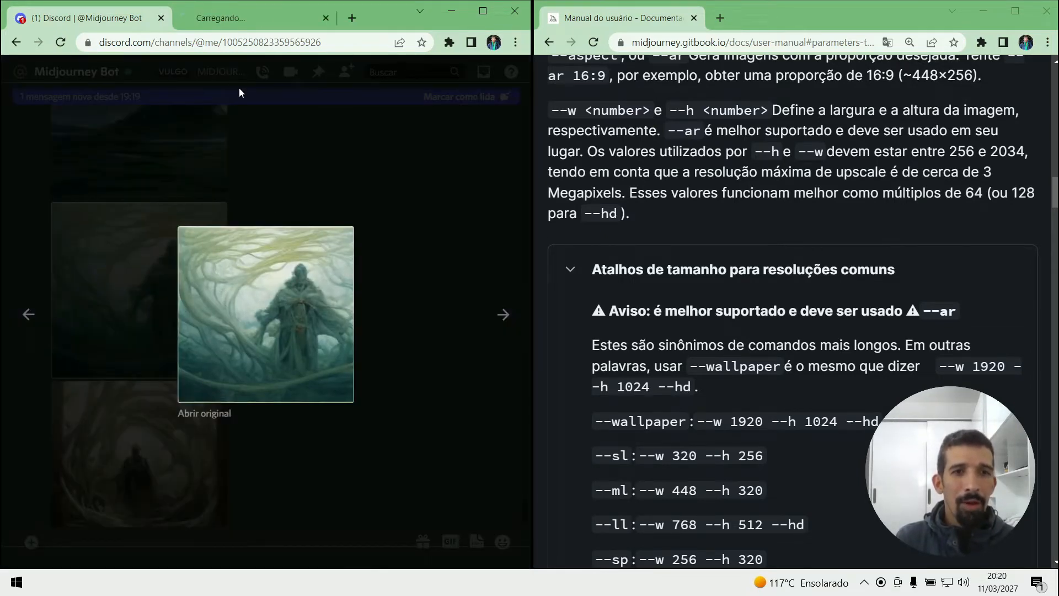
click(227, 18)
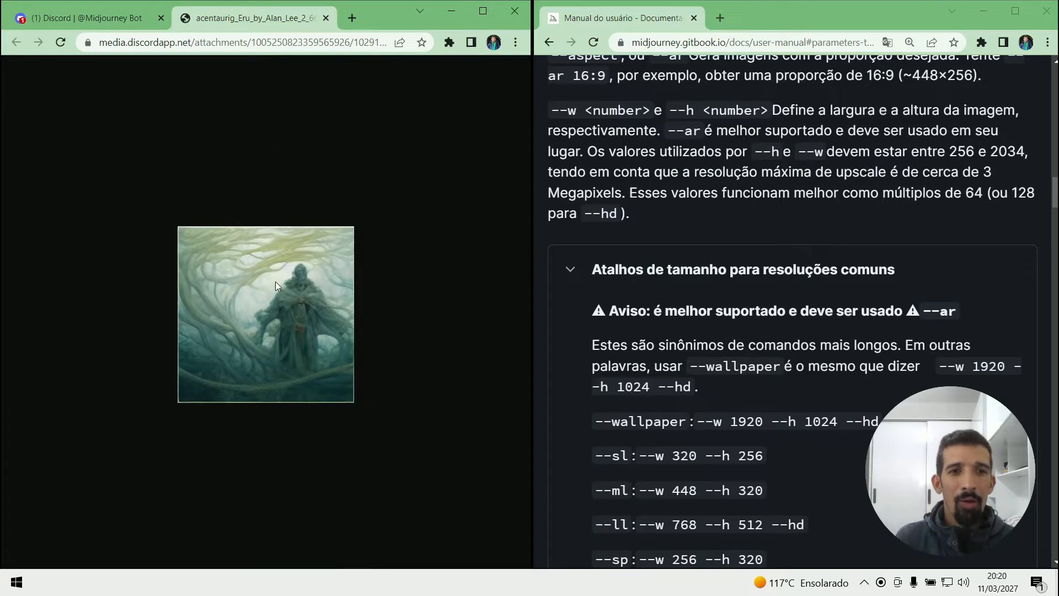
- Inspect the robed figure image in the developer tools for its pixel dimensions, then close its tab and the enlarged preview
right_click(336, 393)
click(375, 549)
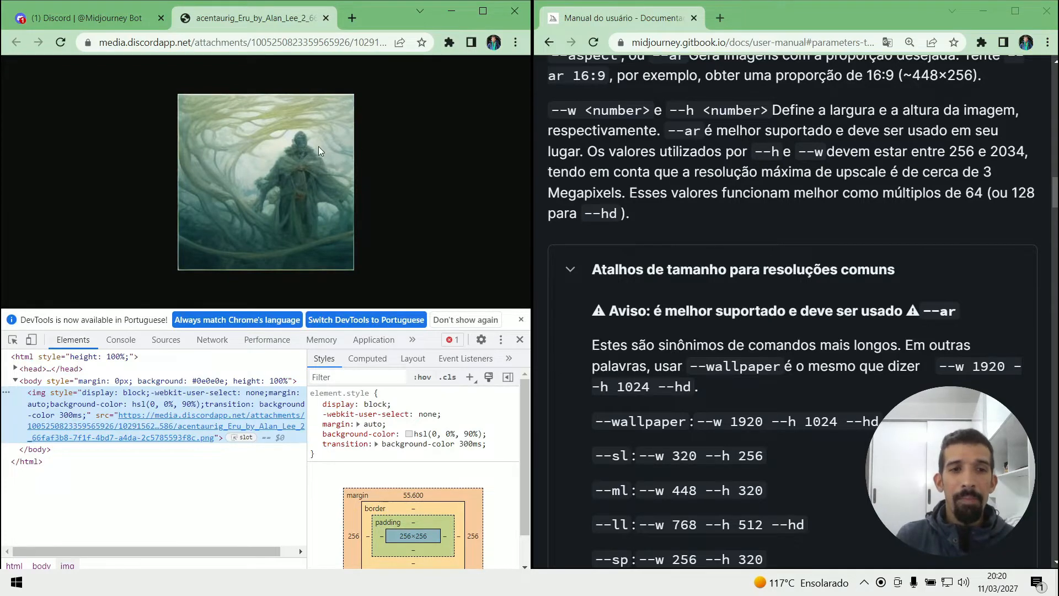
click(325, 19)
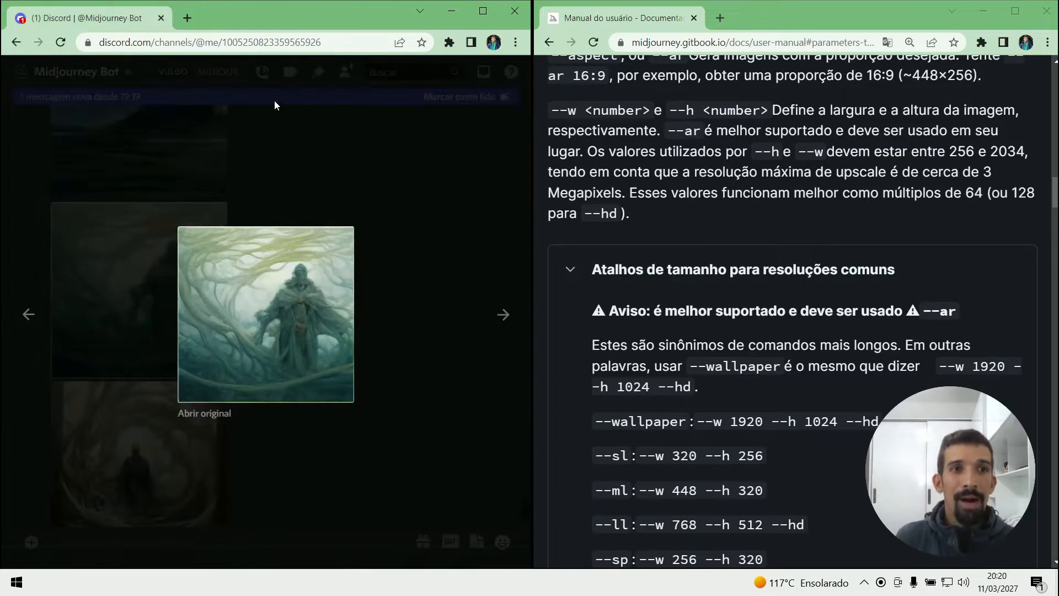
click(407, 235)
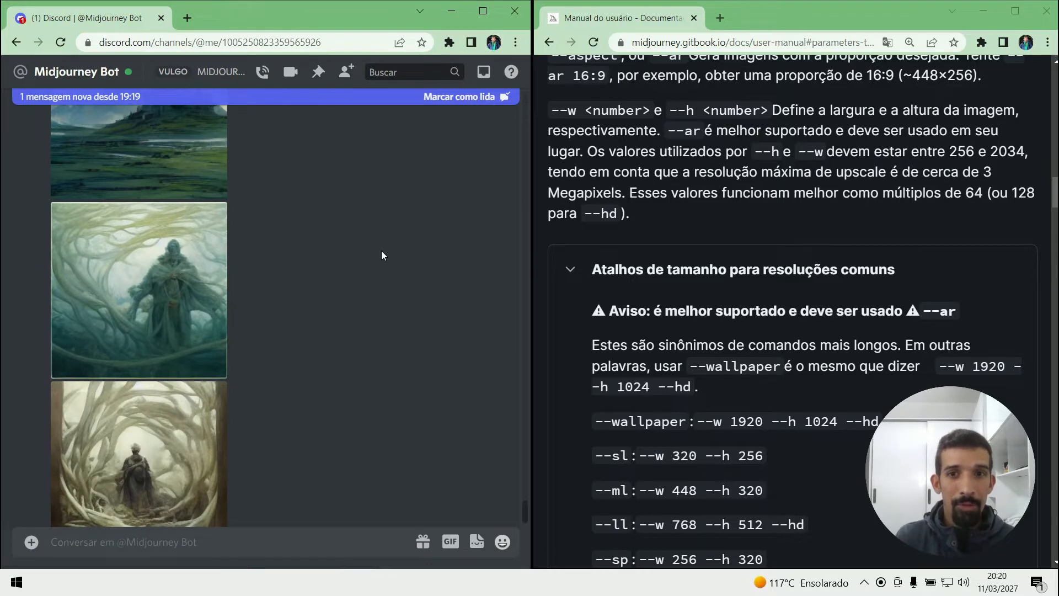
- Add an envelope reaction to the "--w 2034 --h 2034" result and highlight the width value in its prompt
scroll(273, 299, up, 10)
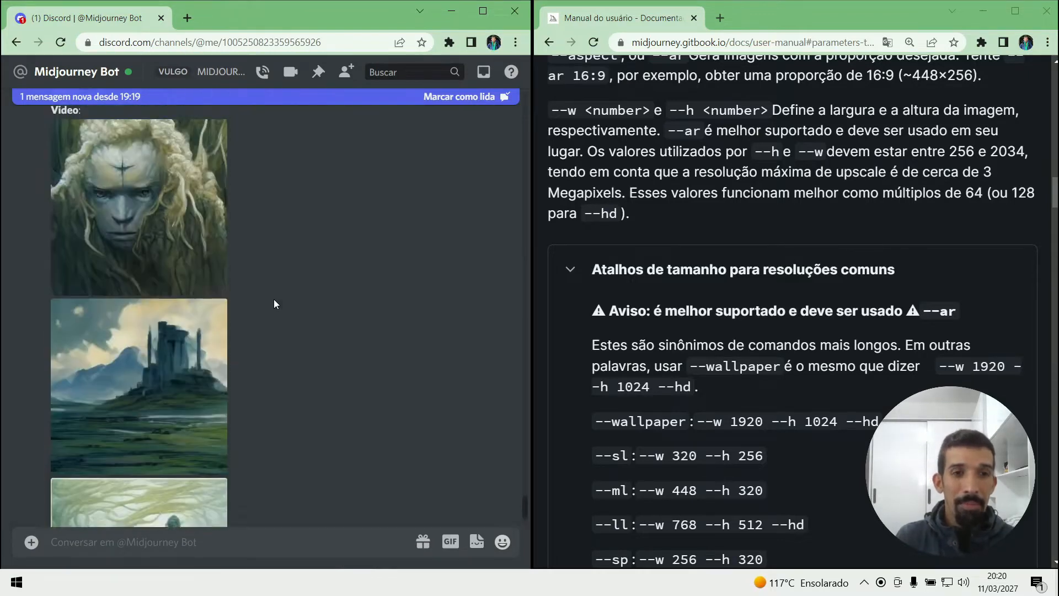
scroll(415, 332, up, 10)
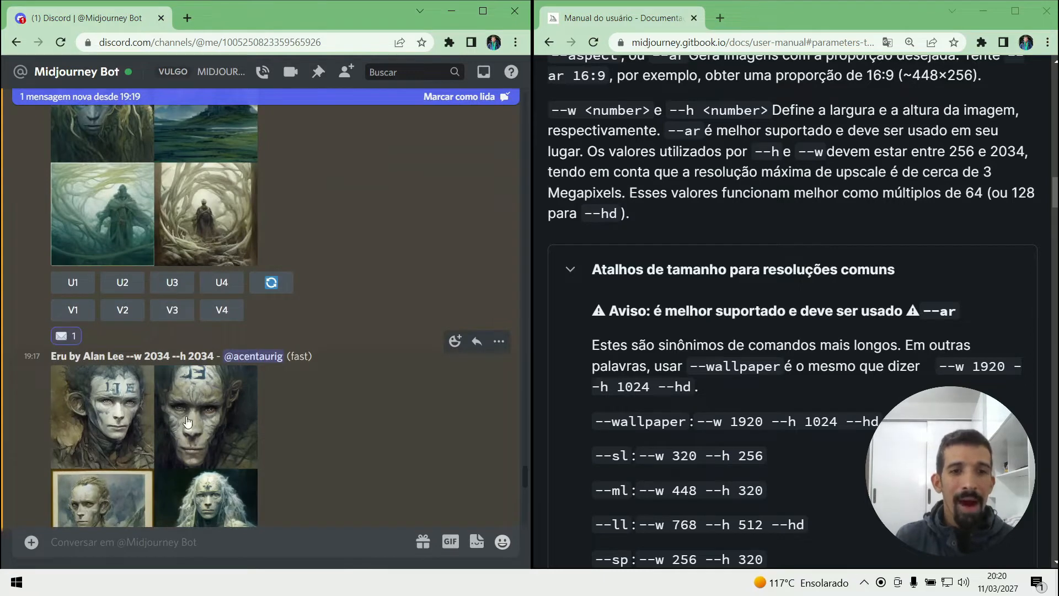
click(454, 341)
click(220, 352)
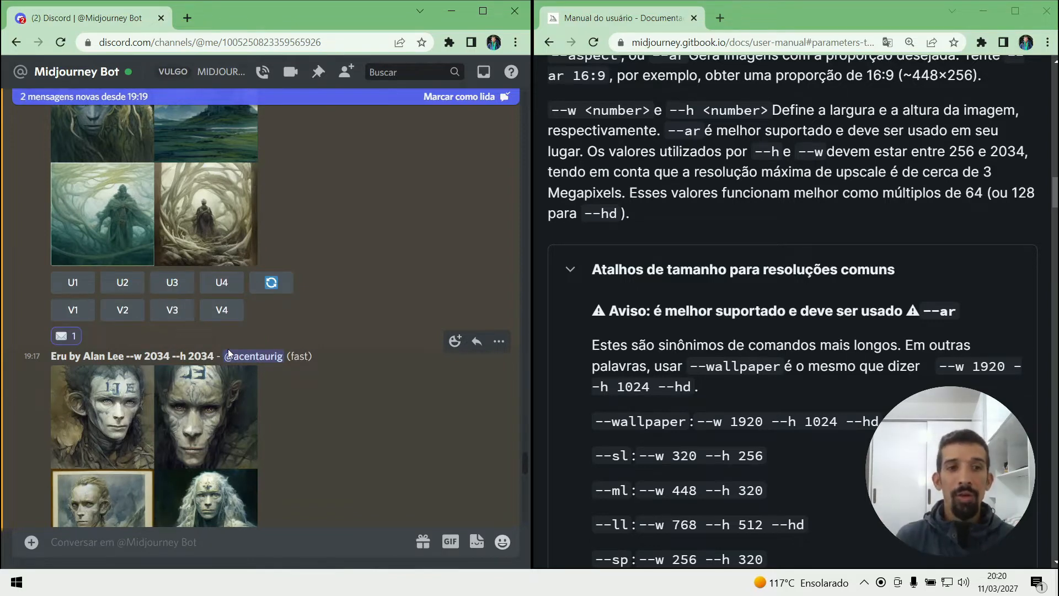
double_click(153, 356)
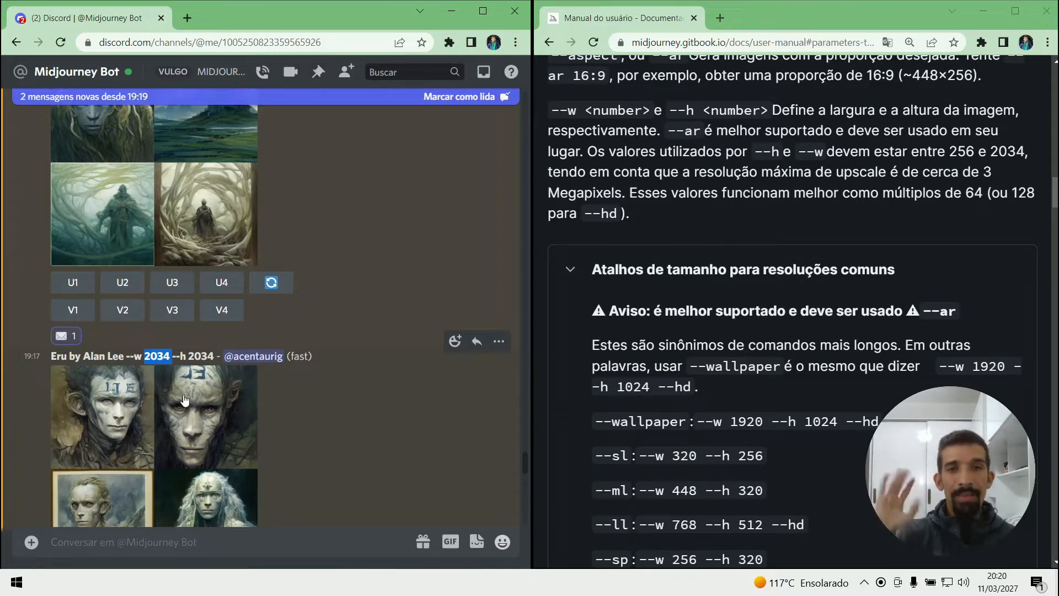
- Open the original of the last individual image sent for the 2034 × 2034 result in its own tab
scroll(263, 395, down, 10)
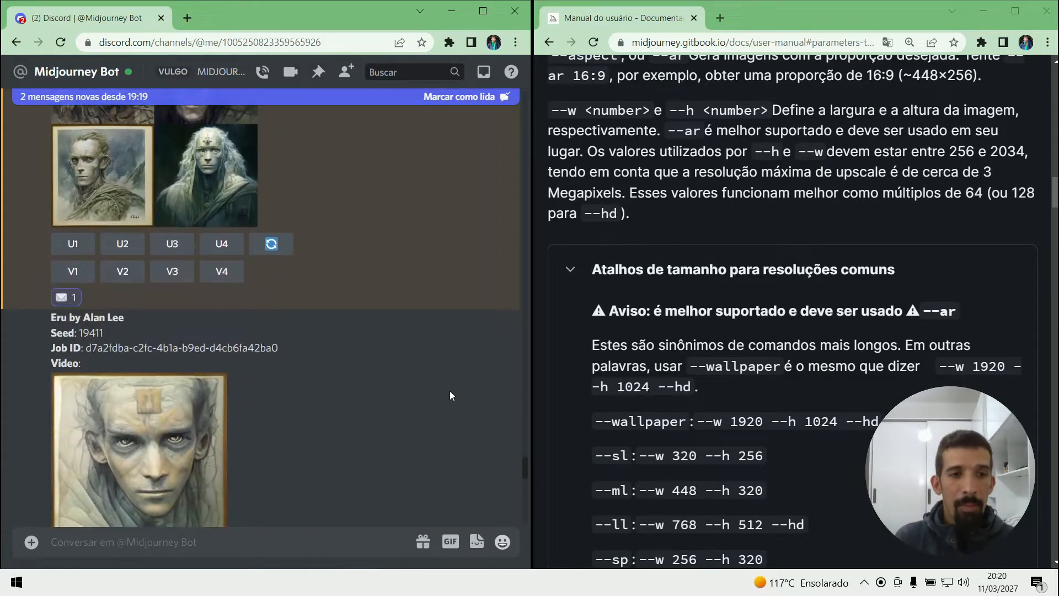
scroll(451, 393, down, 15)
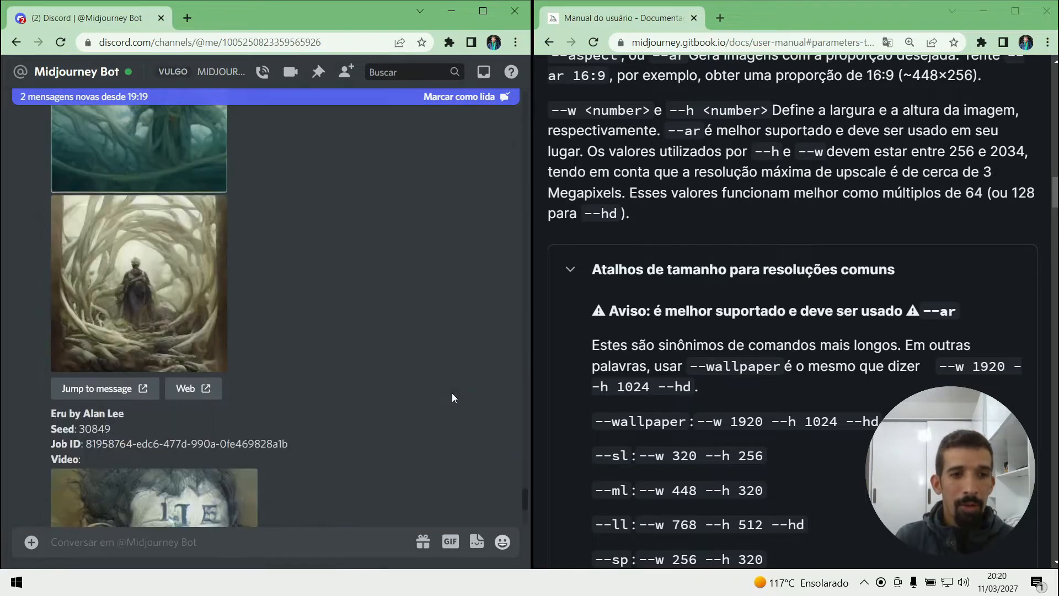
scroll(451, 393, up, 2)
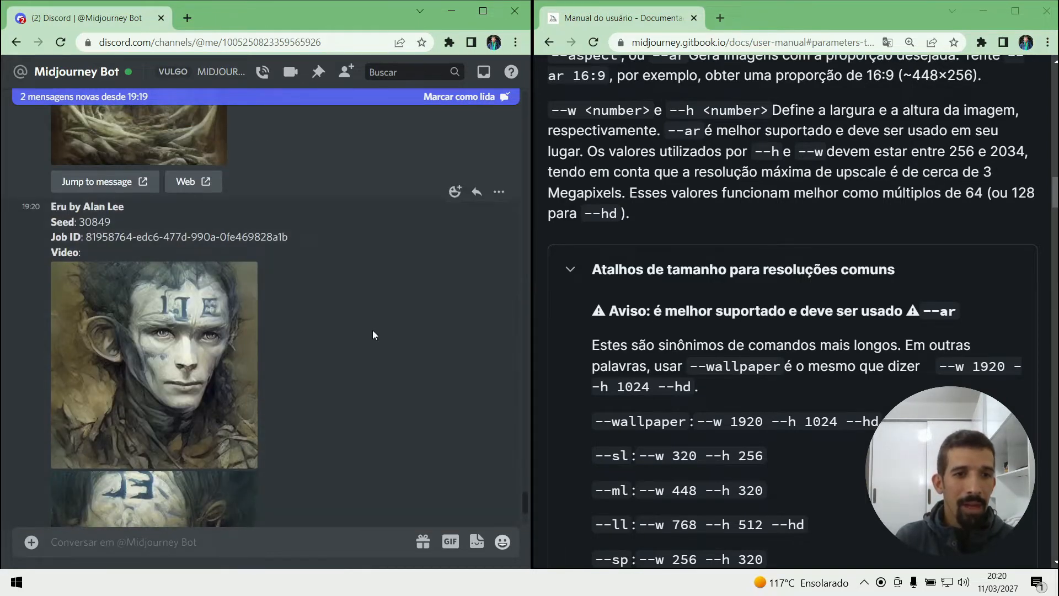
scroll(369, 333, down, 10)
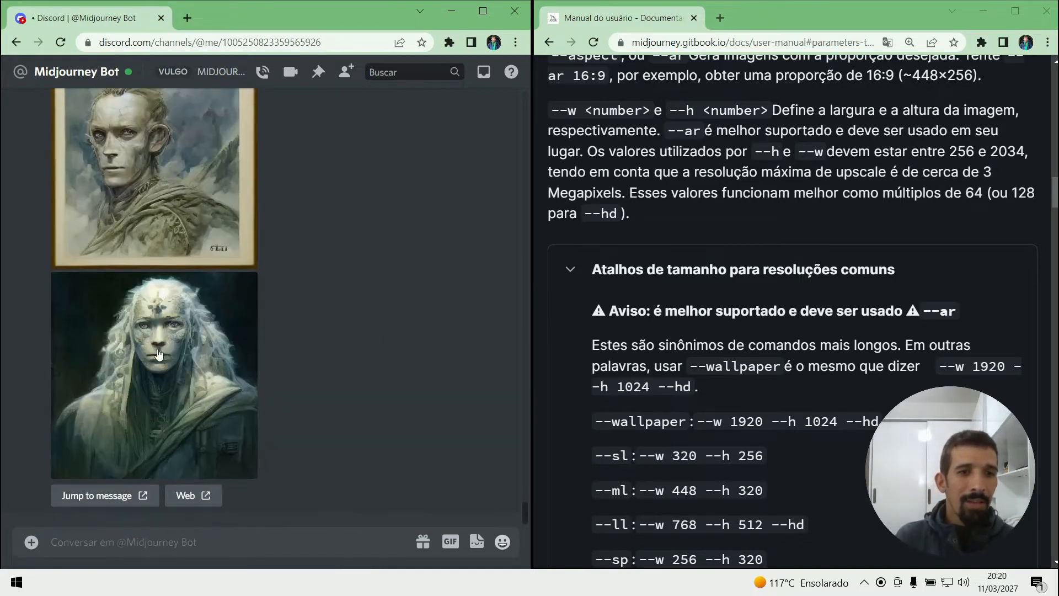
click(157, 354)
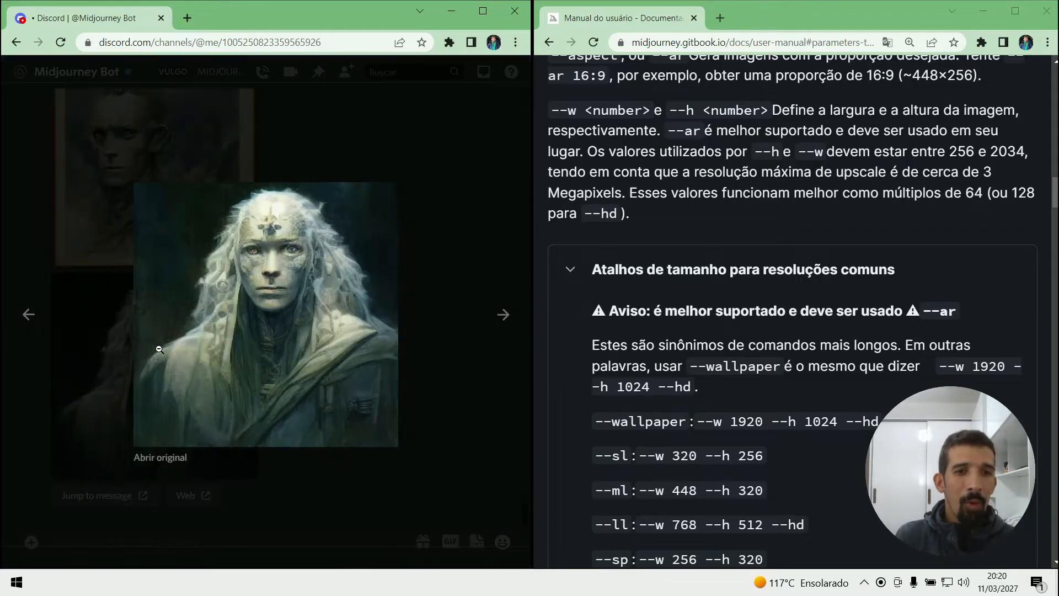
click(299, 336)
click(223, 18)
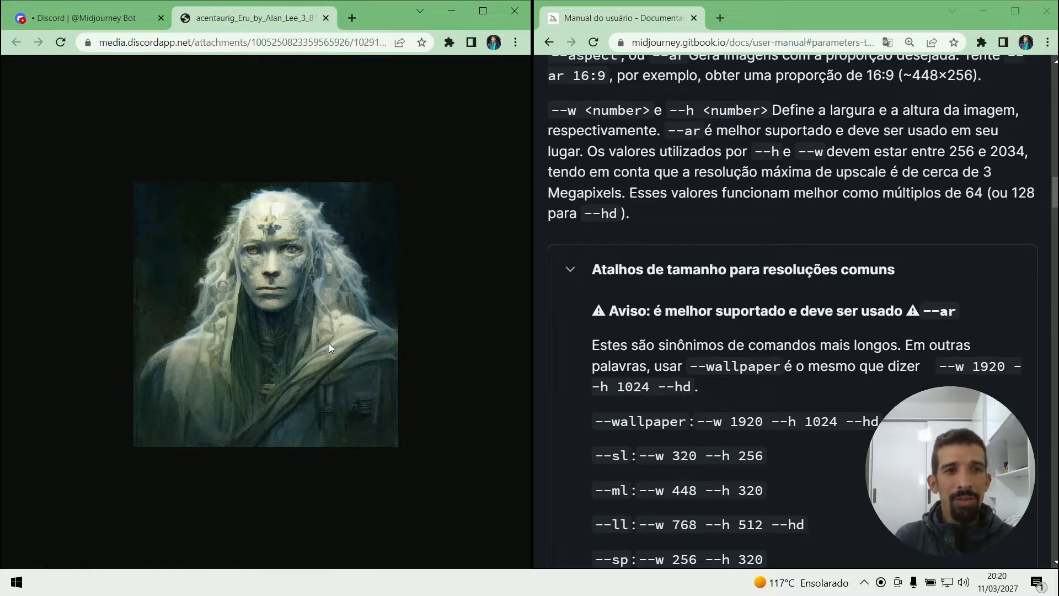
- Inspect the opened image element for its pixel dimensions, dismiss the language notice and close the developer tools
right_click(315, 399)
click(299, 548)
scroll(432, 461, down, 1)
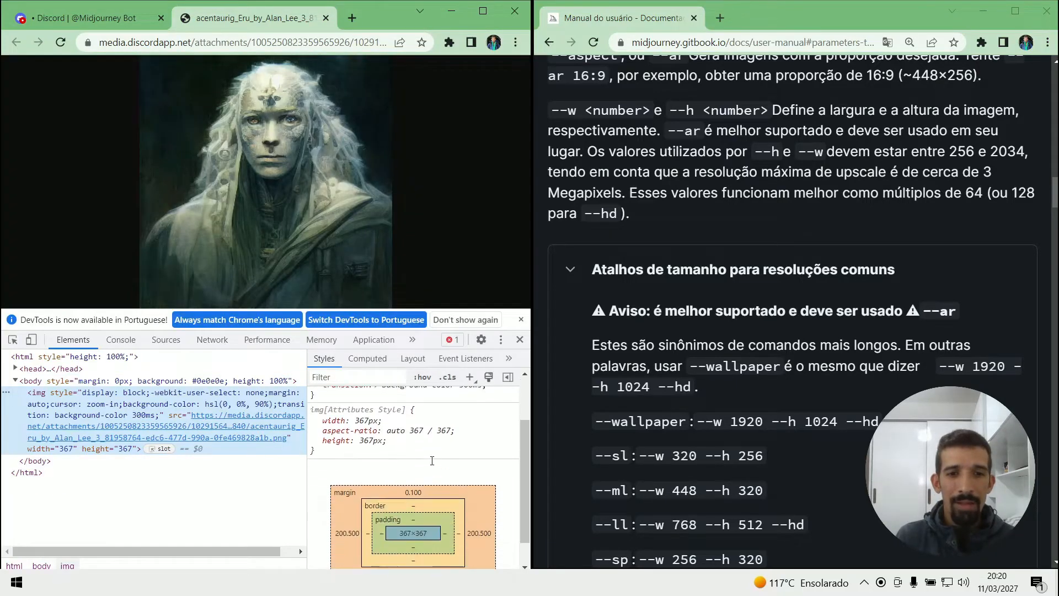
scroll(432, 461, down, 1)
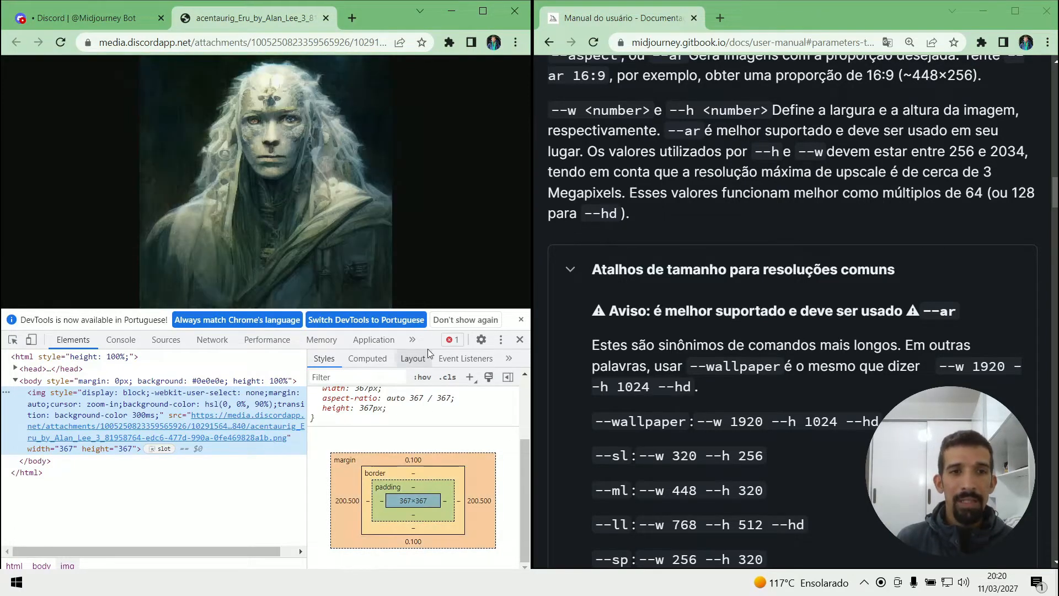
click(520, 319)
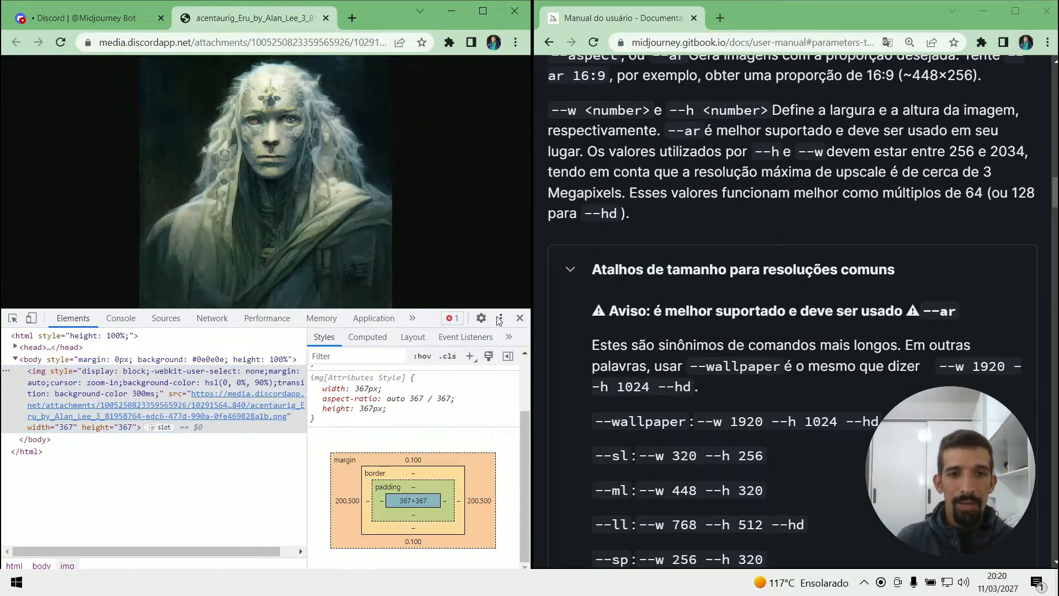
click(520, 317)
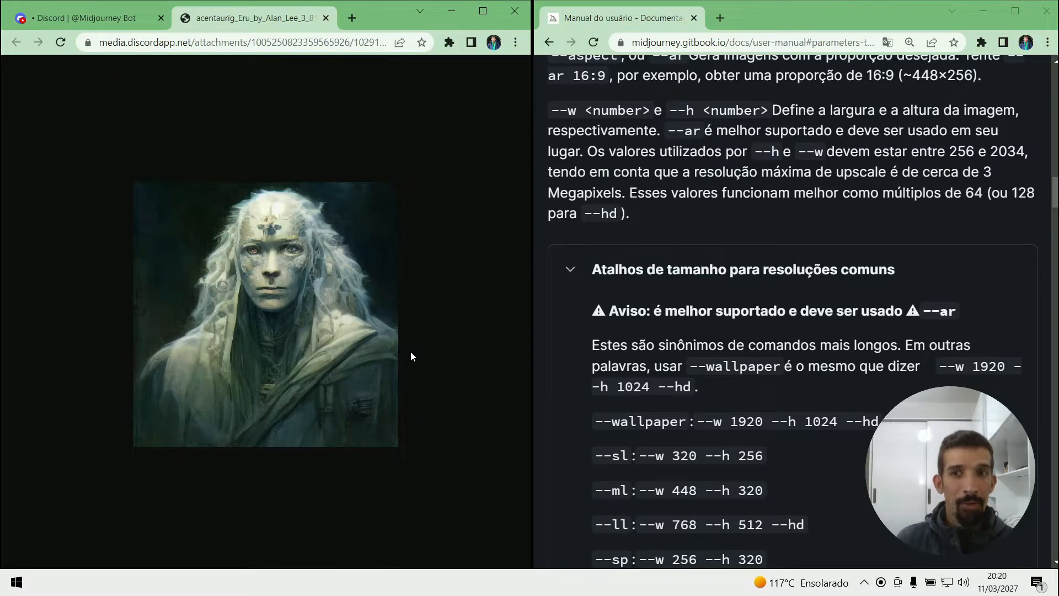
- Return to the Discord chat and request upscales of the fourth 2034 × 2034 image, the third default image and the third 256 × 256 image
key(ctrl+shift+Tab)
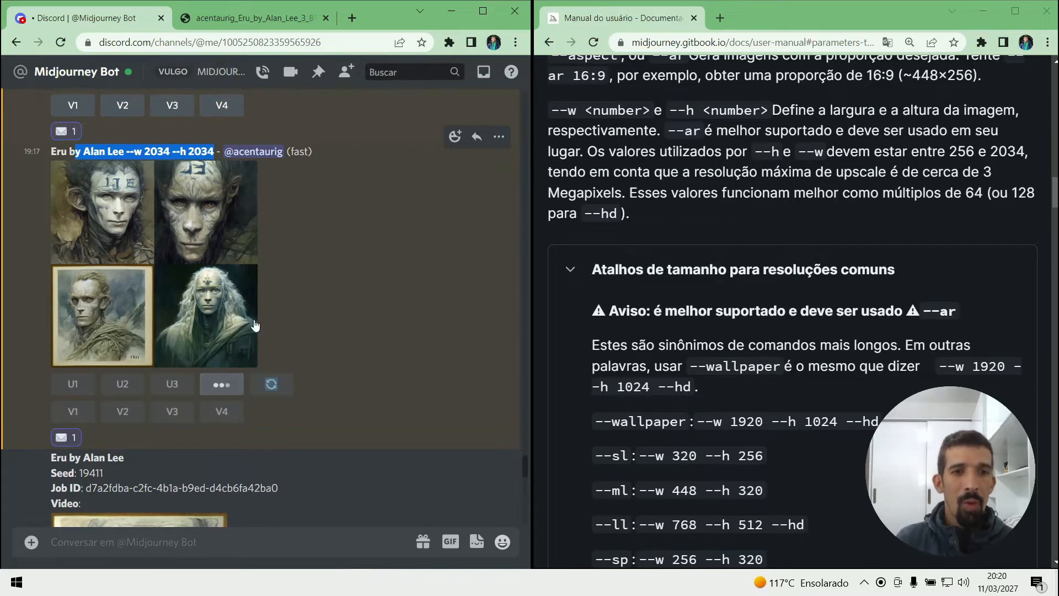
scroll(193, 277, up, 6)
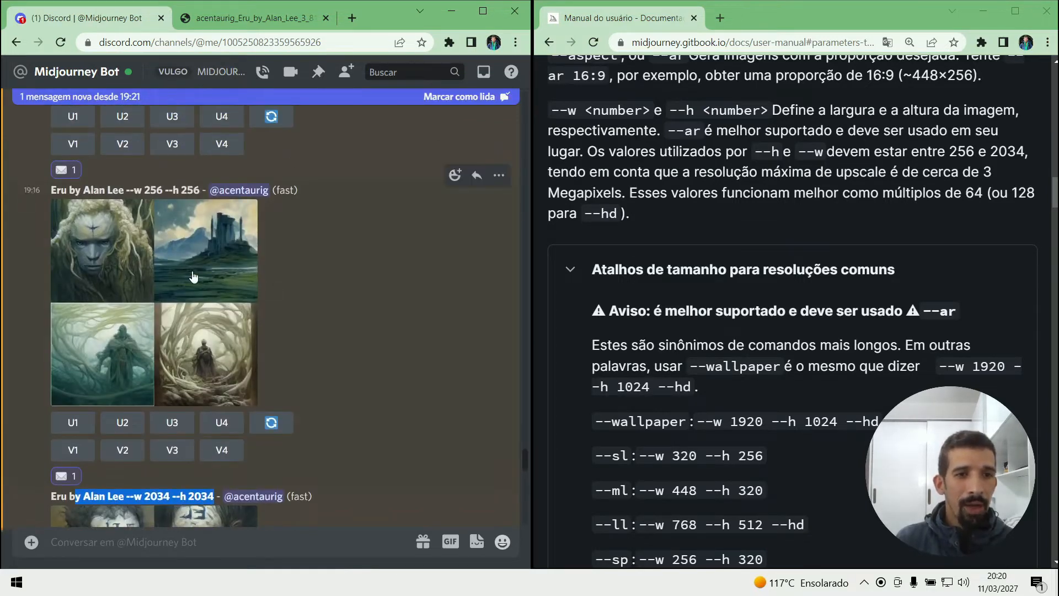
scroll(193, 277, up, 5)
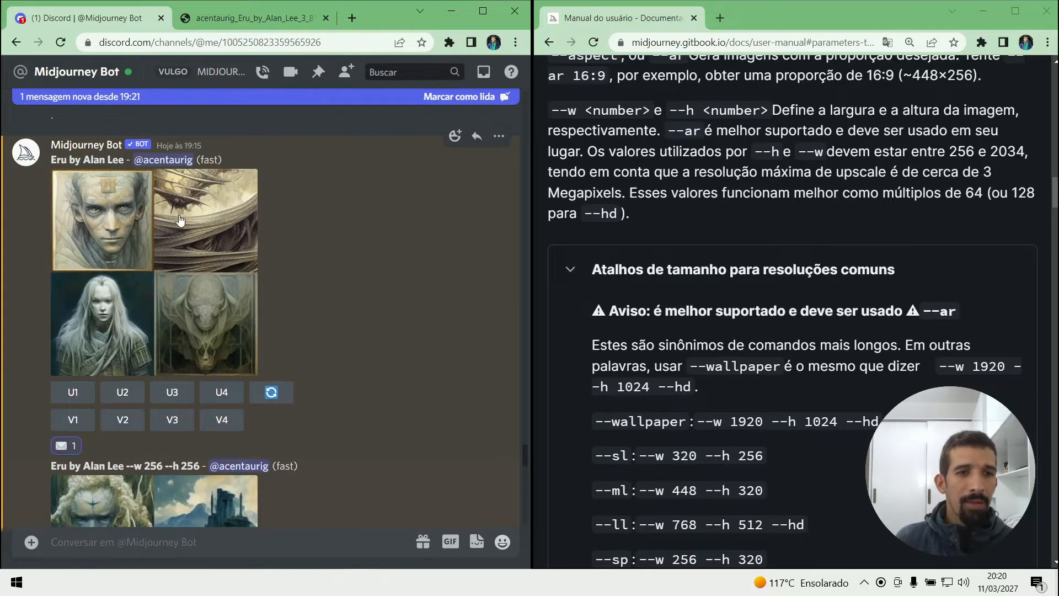
scroll(172, 408, down, 3)
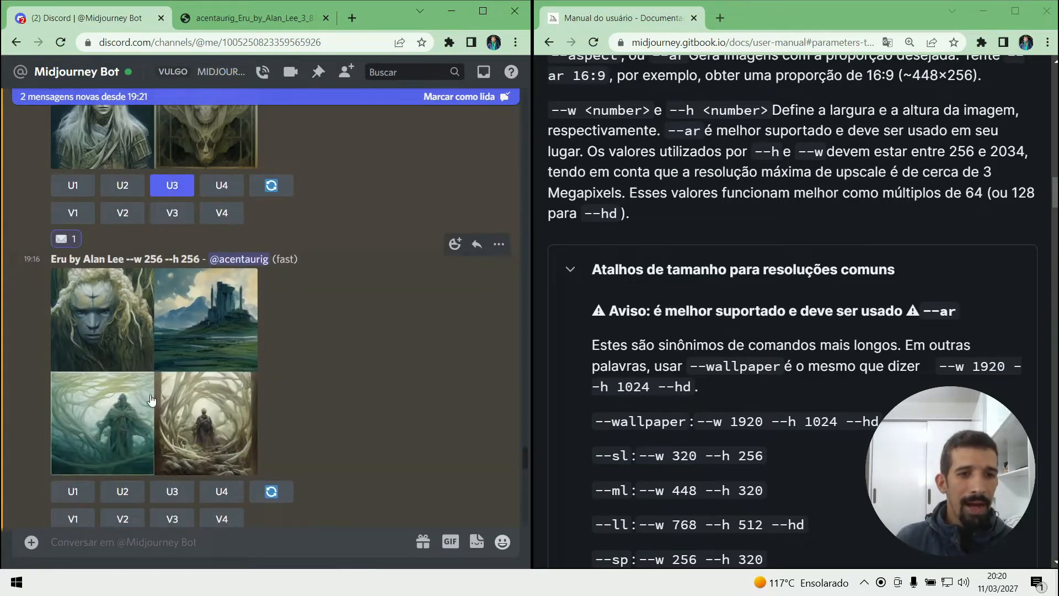
click(185, 495)
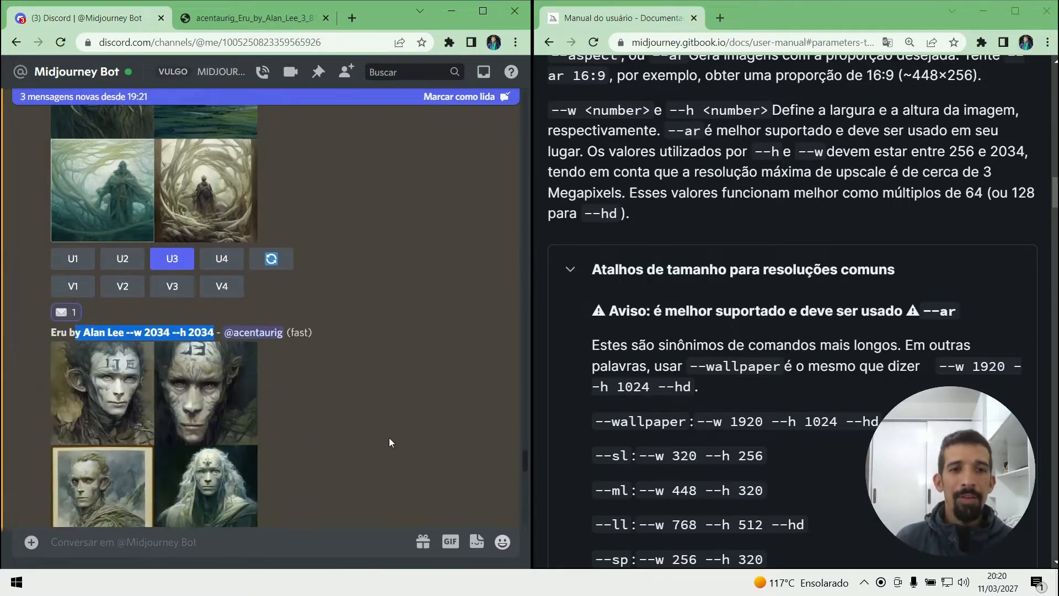
- Check the progress of the requested upscales at the end of the chat
scroll(389, 442, down, 10)
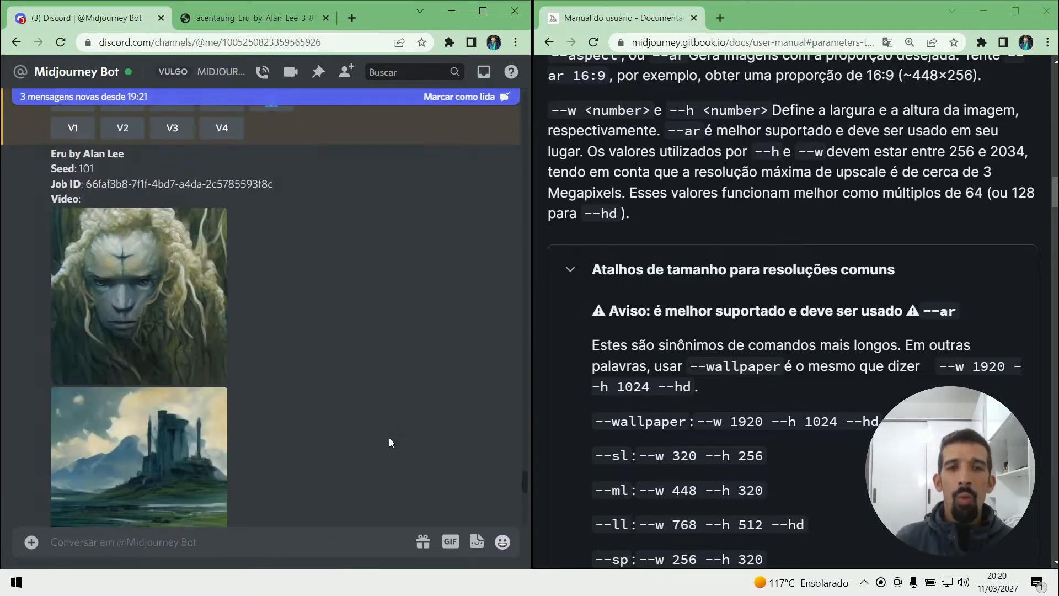
scroll(389, 442, down, 10)
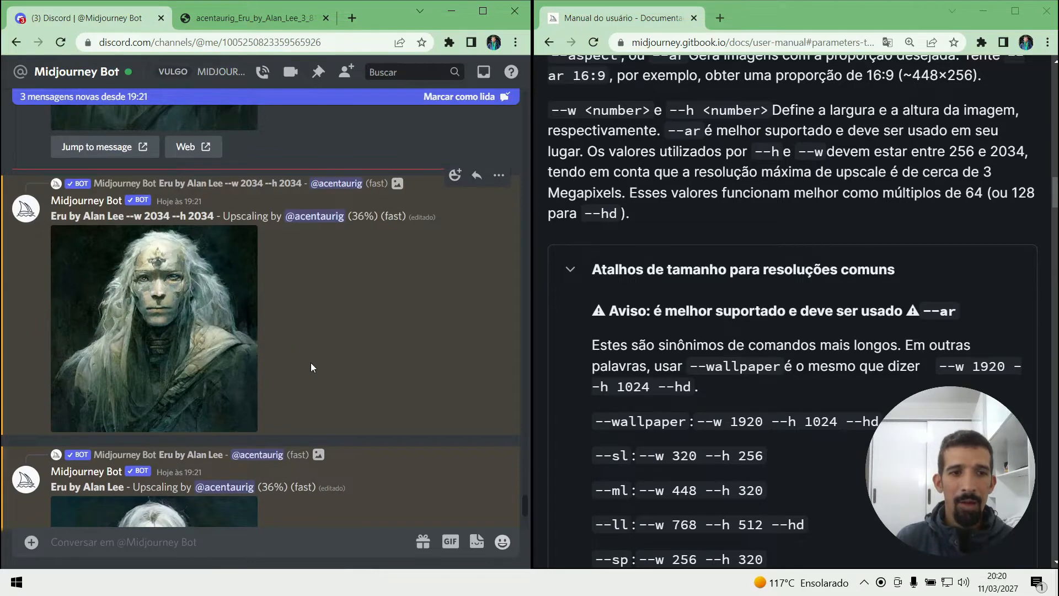
scroll(237, 342, down, 5)
scroll(220, 353, down, 2)
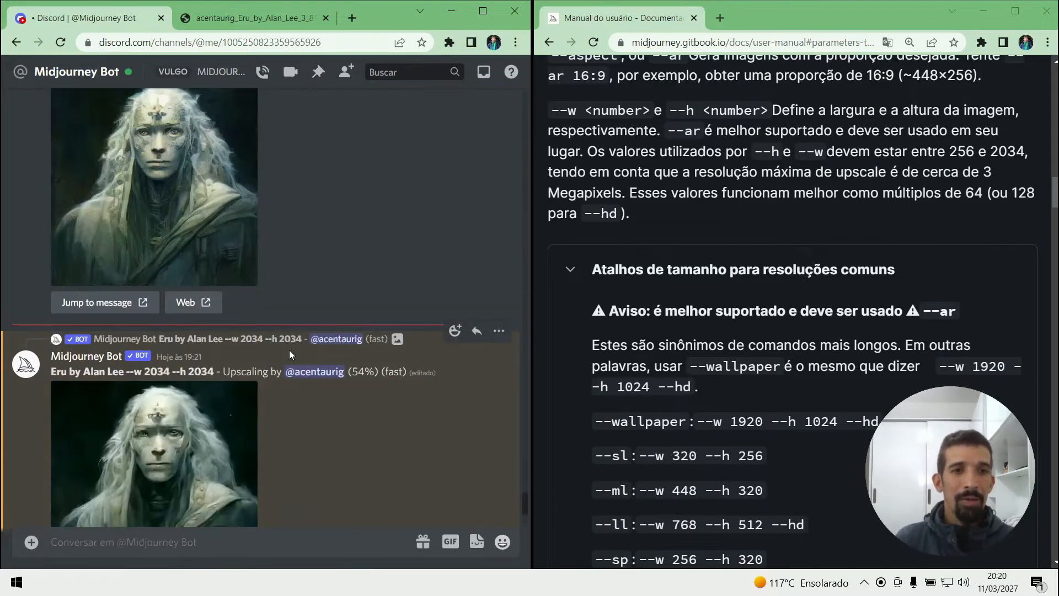
- Open the original of the tall, narrow result posted just above the "--w 2034 --h 256" result in its own tab
scroll(290, 349, up, 10)
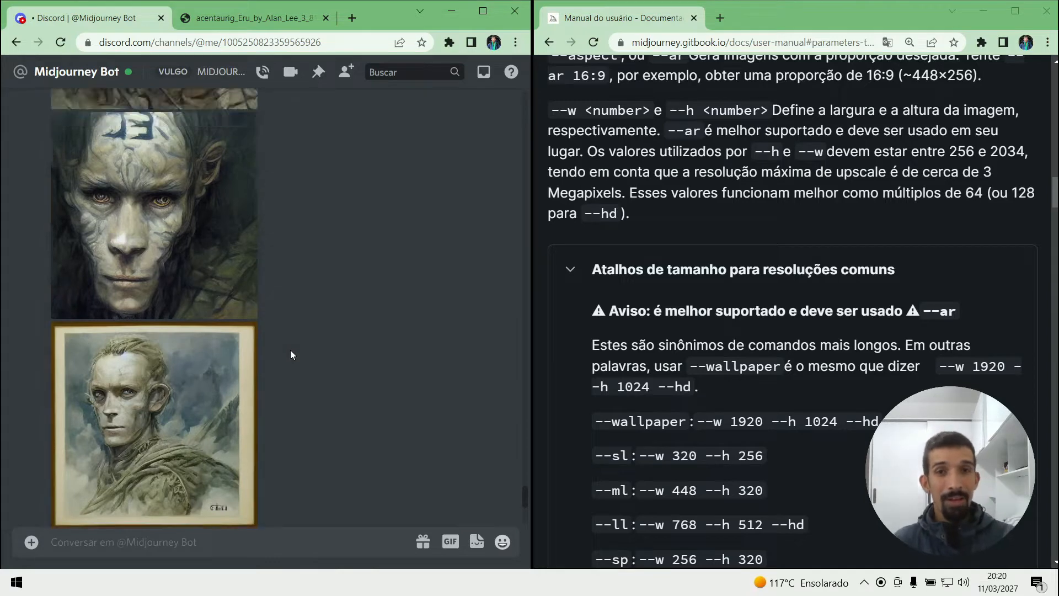
scroll(290, 350, up, 5)
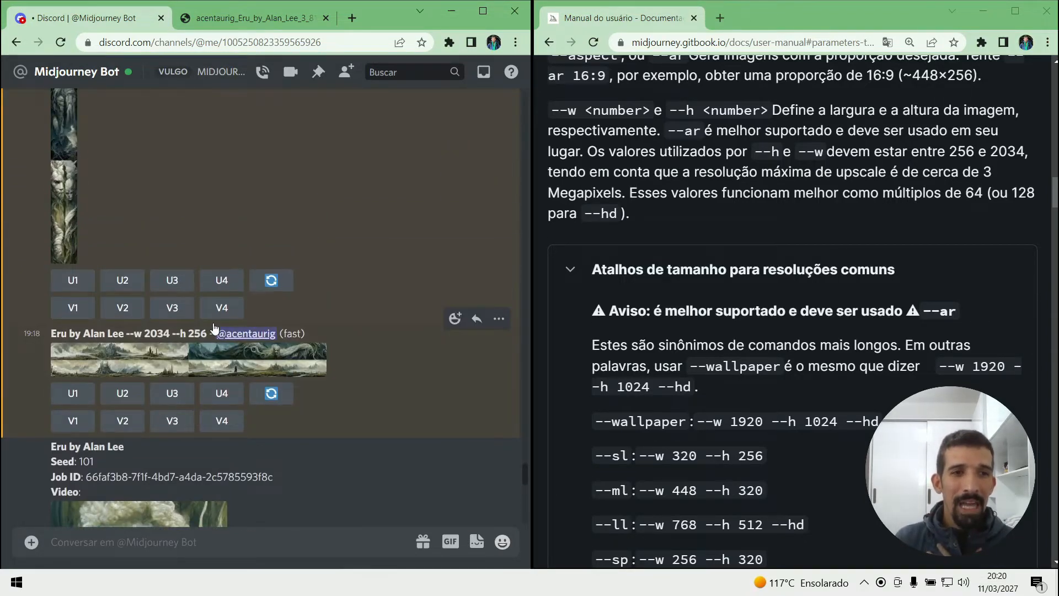
click(63, 181)
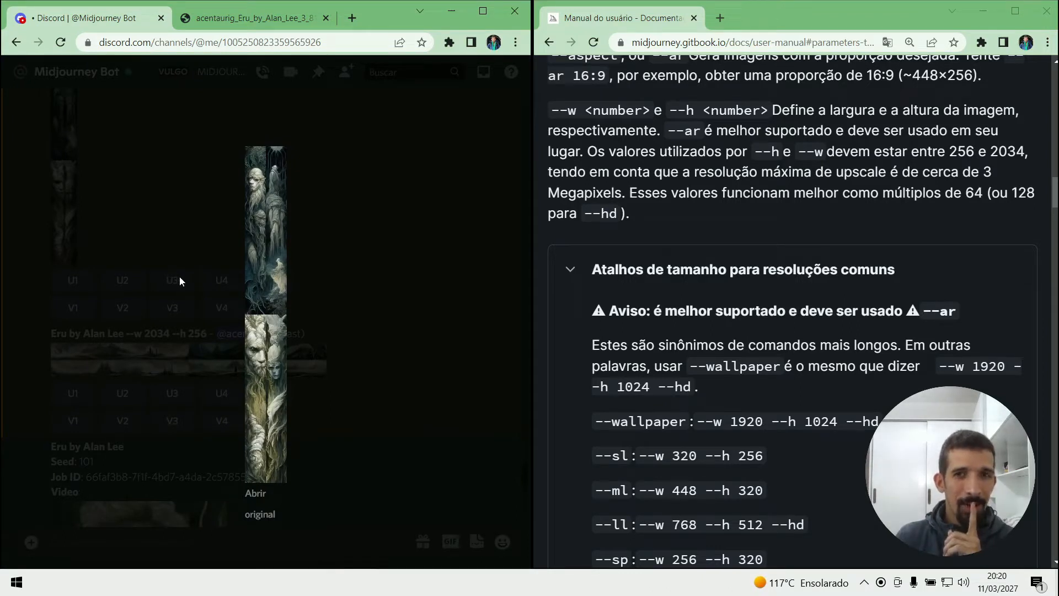
click(260, 493)
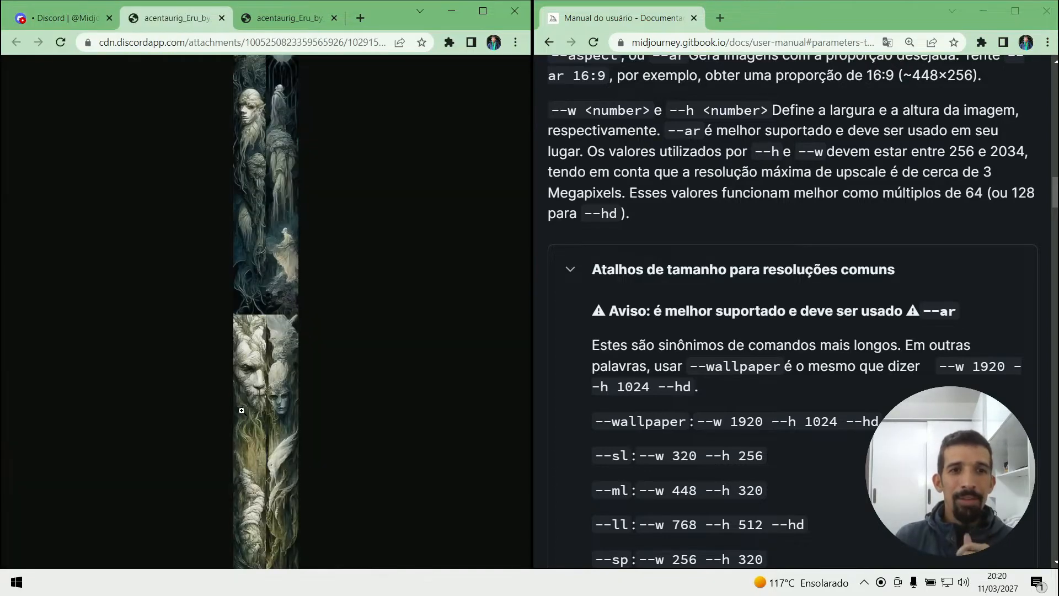
- Examine the tall image at full size along its whole height, then close both image tabs and the enlarged preview
click(274, 285)
scroll(274, 284, up, 3)
scroll(274, 285, up, 1)
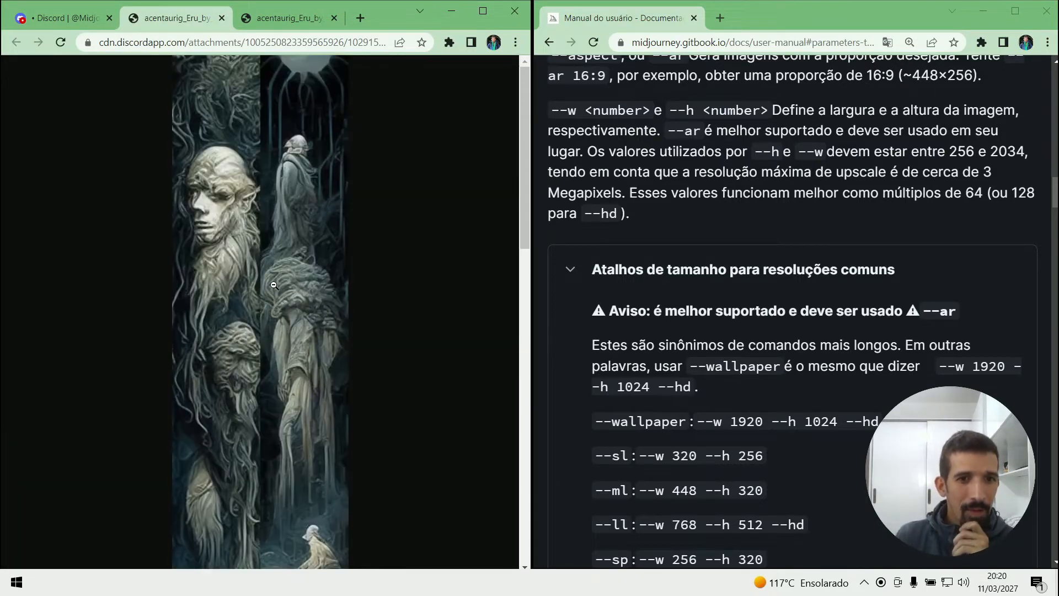
scroll(273, 284, down, 10)
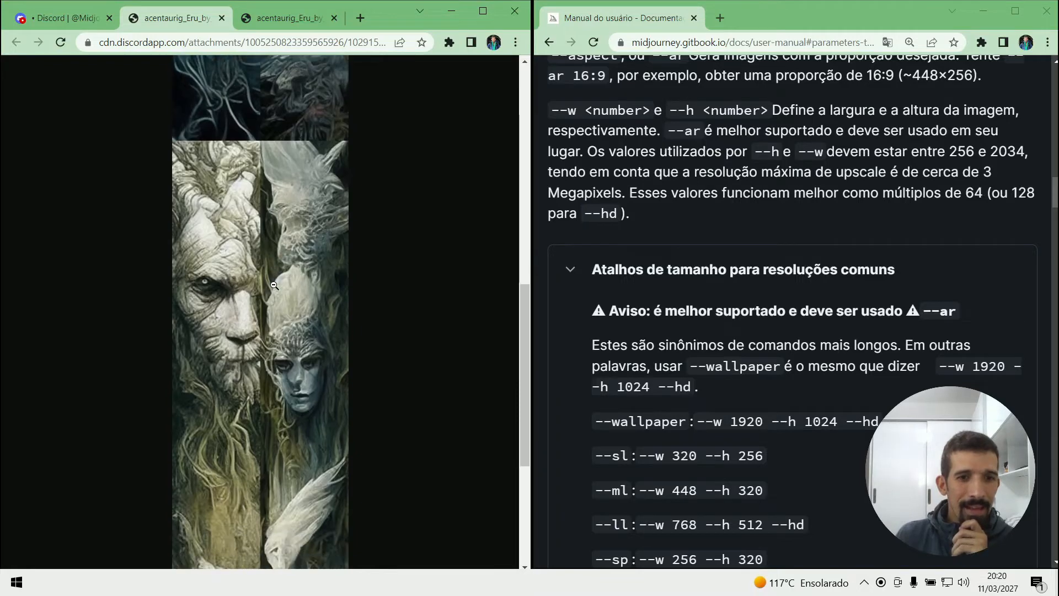
scroll(274, 285, down, 1)
scroll(274, 285, down, 1)
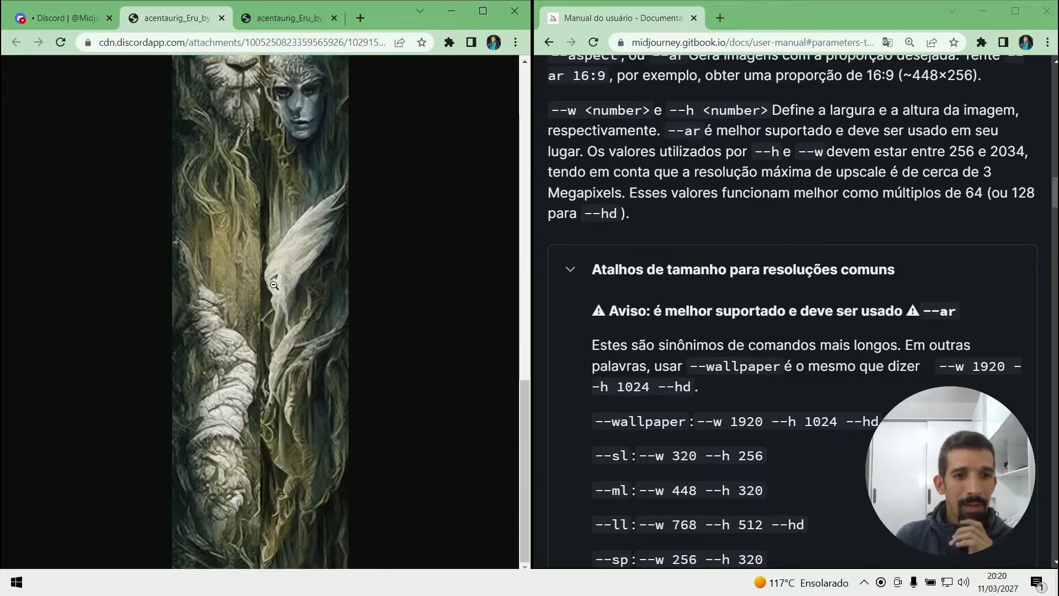
scroll(274, 285, up, 3)
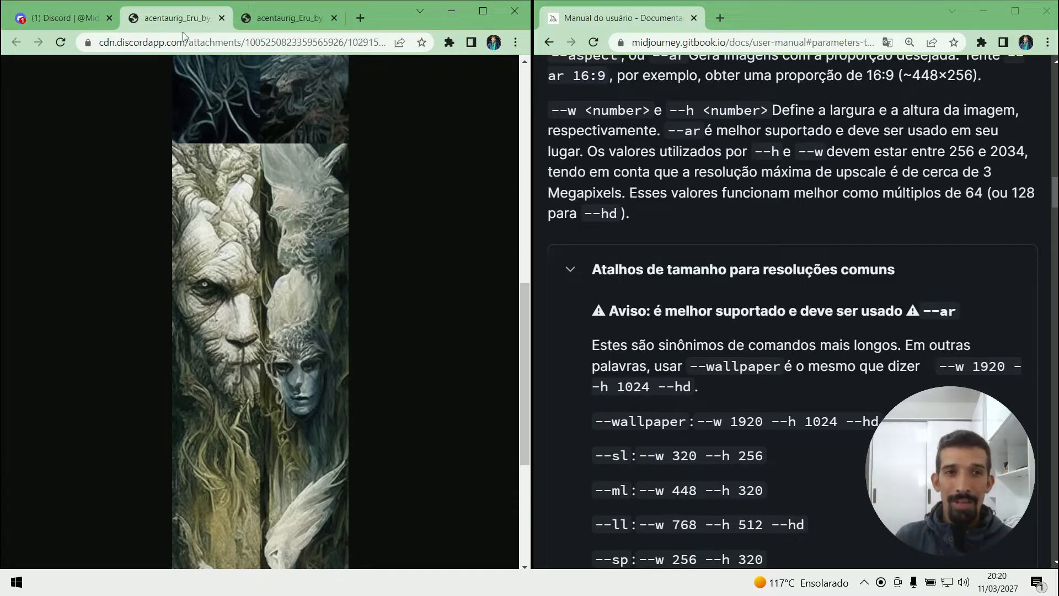
click(222, 19)
click(220, 17)
click(422, 217)
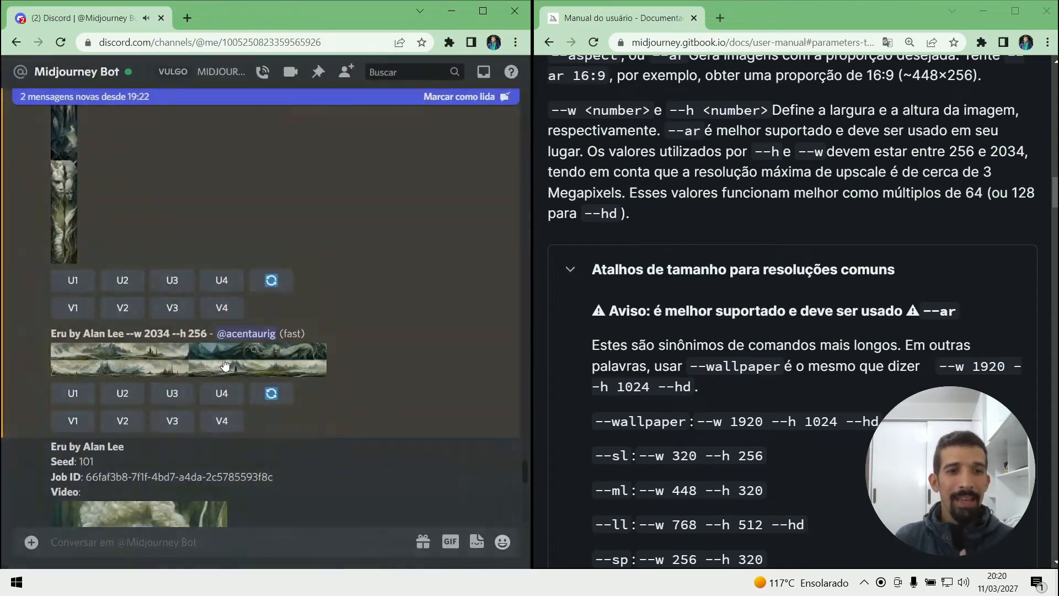
- Open the original of the "--w 2034 --h 256" result in its own tab and examine it across its width at full size
click(224, 364)
click(93, 348)
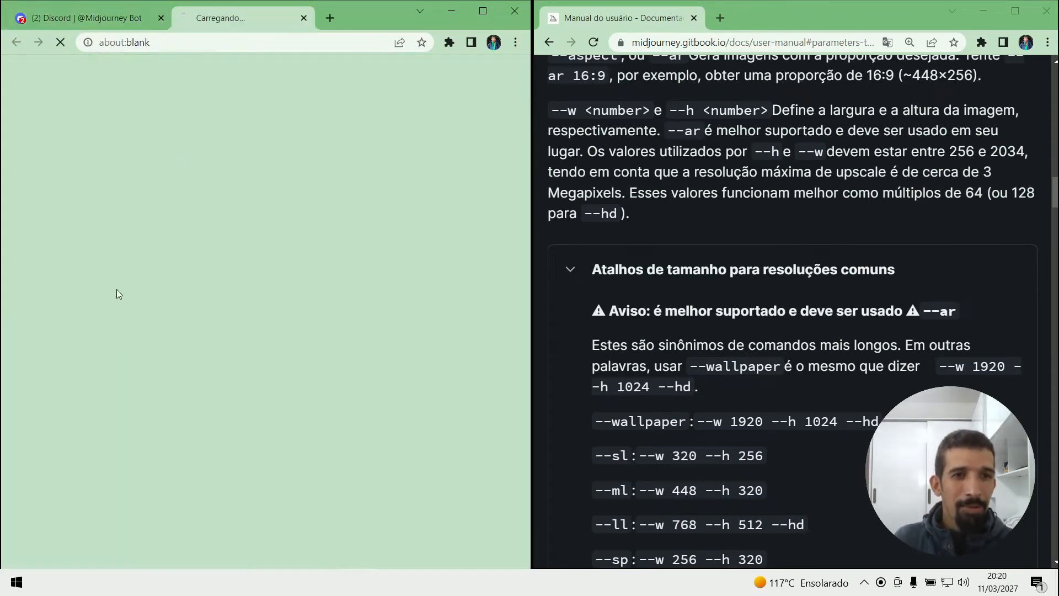
click(201, 201)
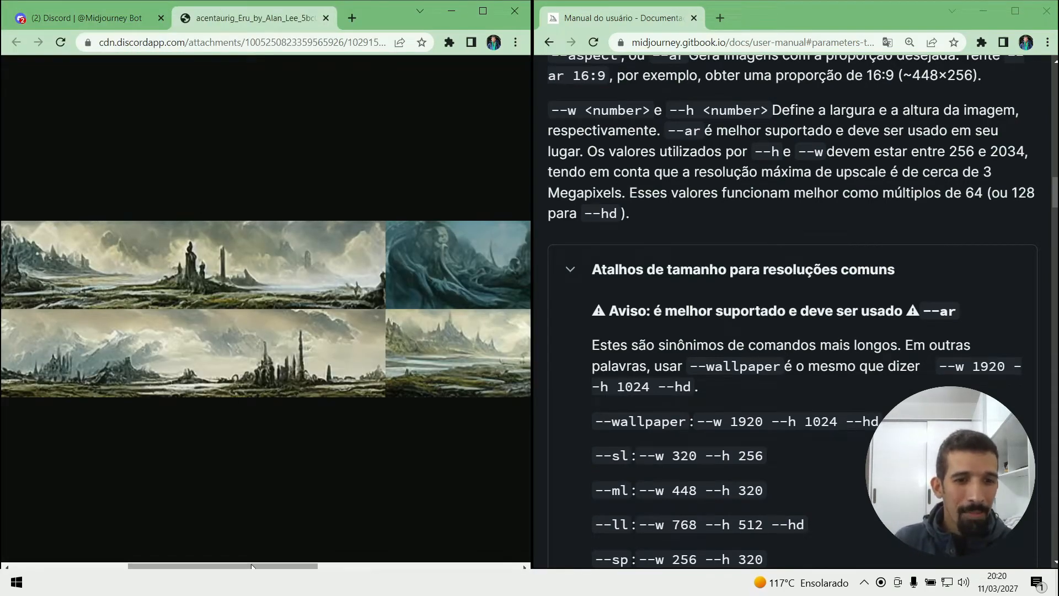
drag(251, 561, 375, 526)
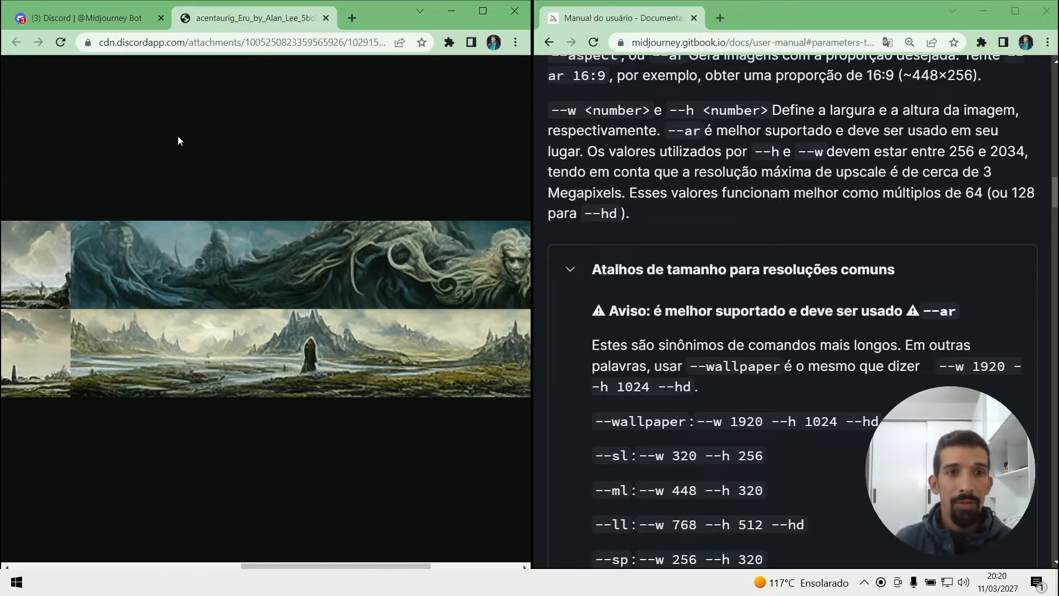
- Return to the chat, open the original of the upscaled "--w 2034 --h 2034" image in its own tab, and close the preview
click(125, 22)
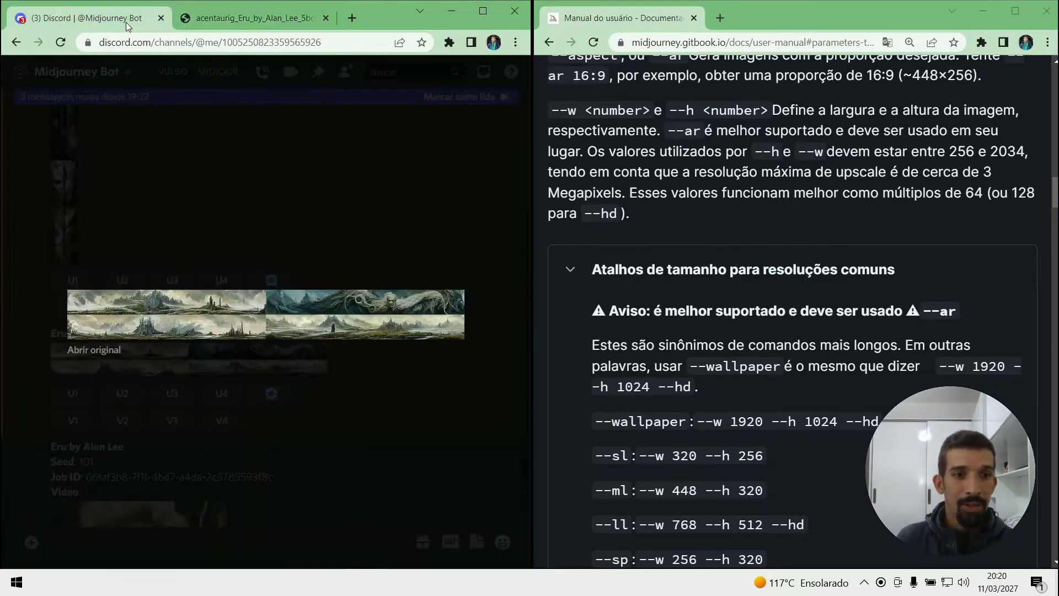
click(380, 460)
scroll(382, 437, down, 10)
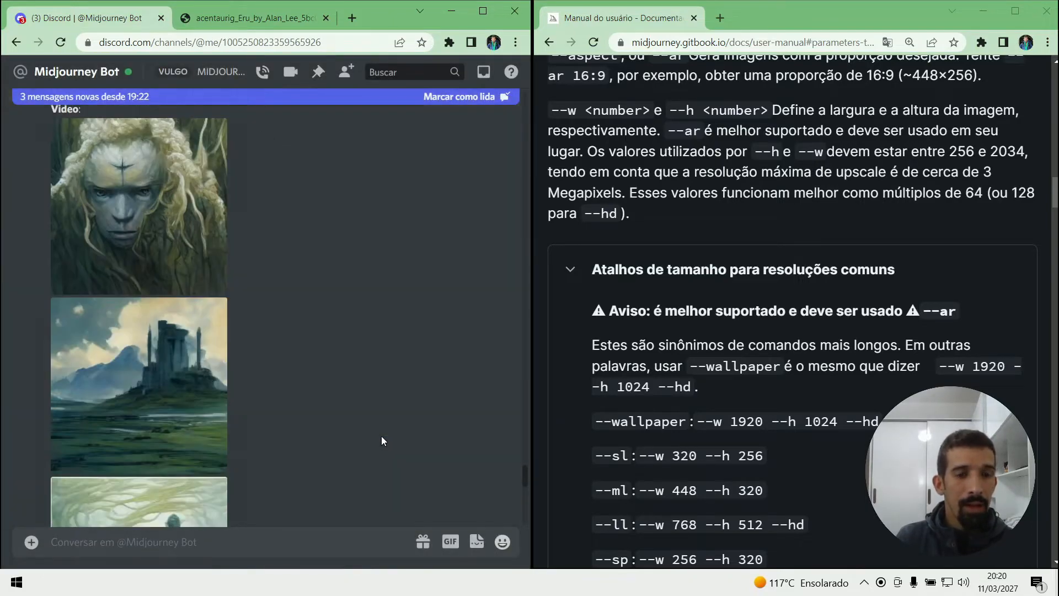
scroll(382, 436, down, 10)
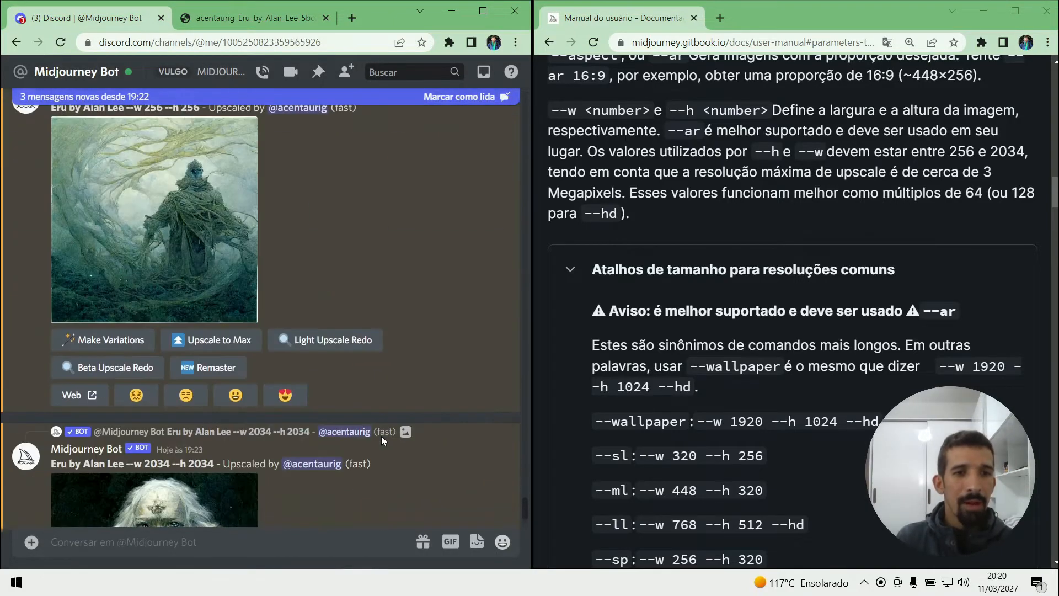
scroll(382, 437, down, 1)
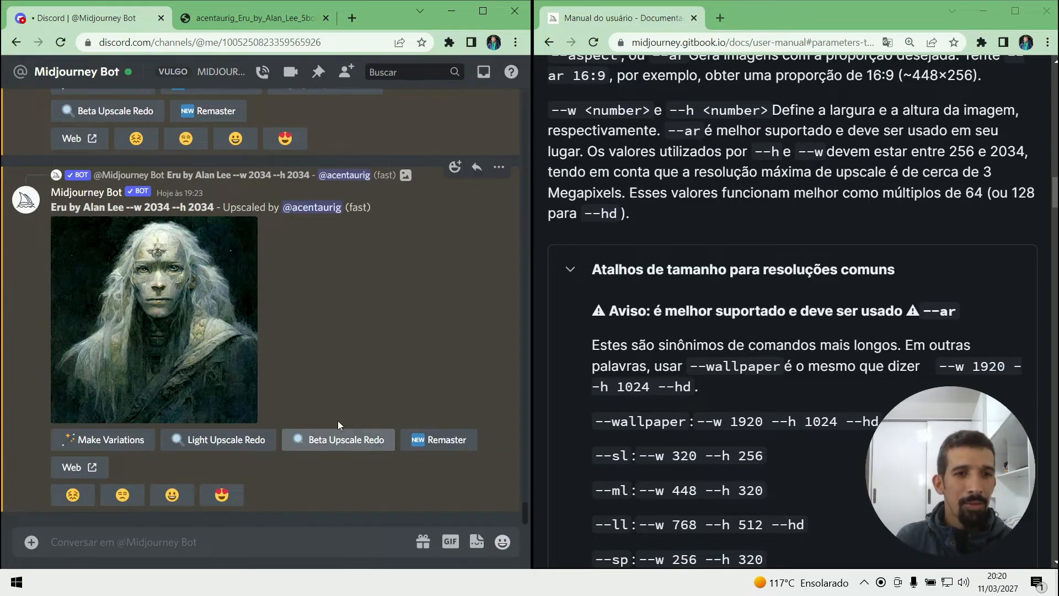
click(193, 330)
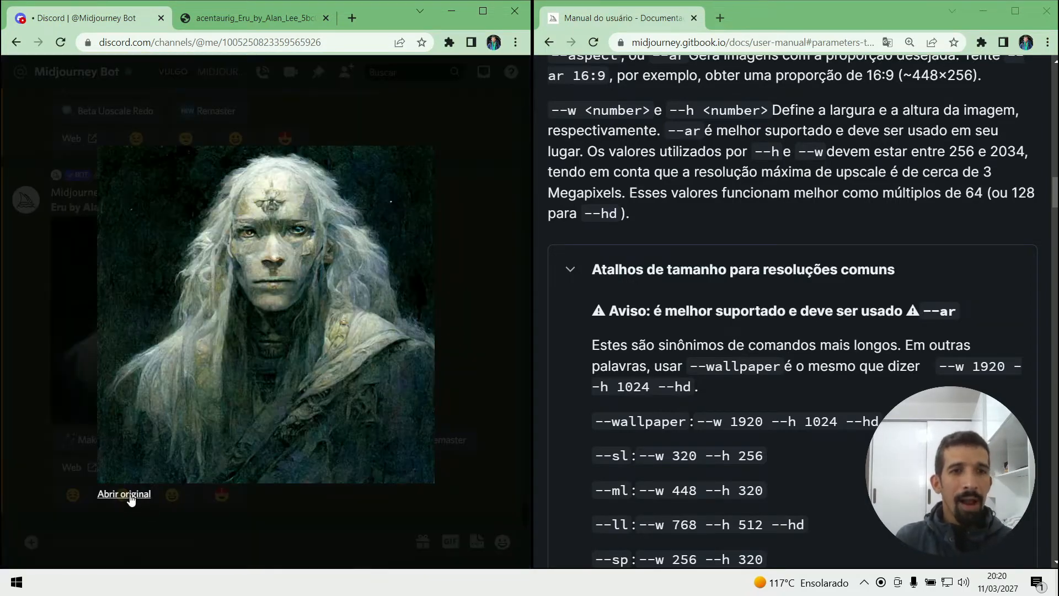
click(127, 493)
key(ctrl+1)
click(67, 325)
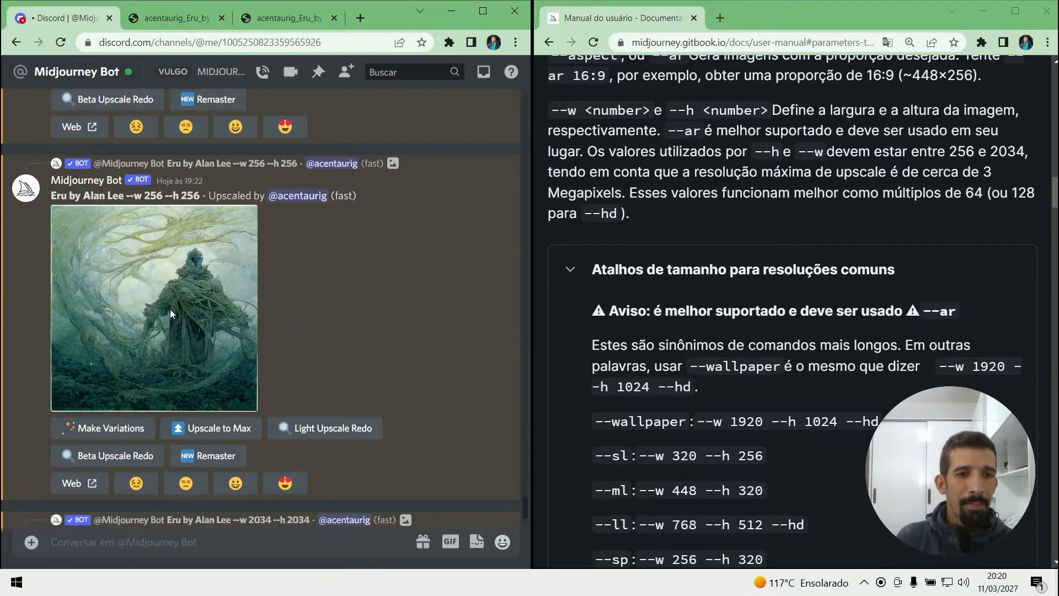
- Open the originals of the upscaled "--w 256 --h 256" image and the upscaled default image in their own tabs
click(170, 310)
click(125, 492)
key(ctrl+1)
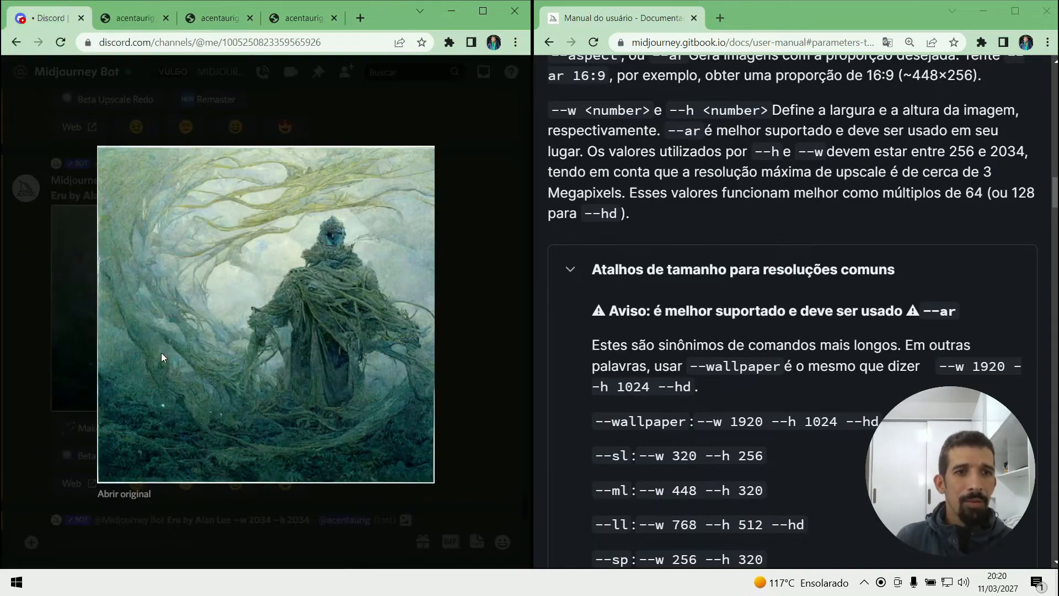
click(71, 283)
click(171, 382)
click(125, 493)
- Look through the opened image tabs and close the tab holding the wide landscape grid
key(ctrl+3)
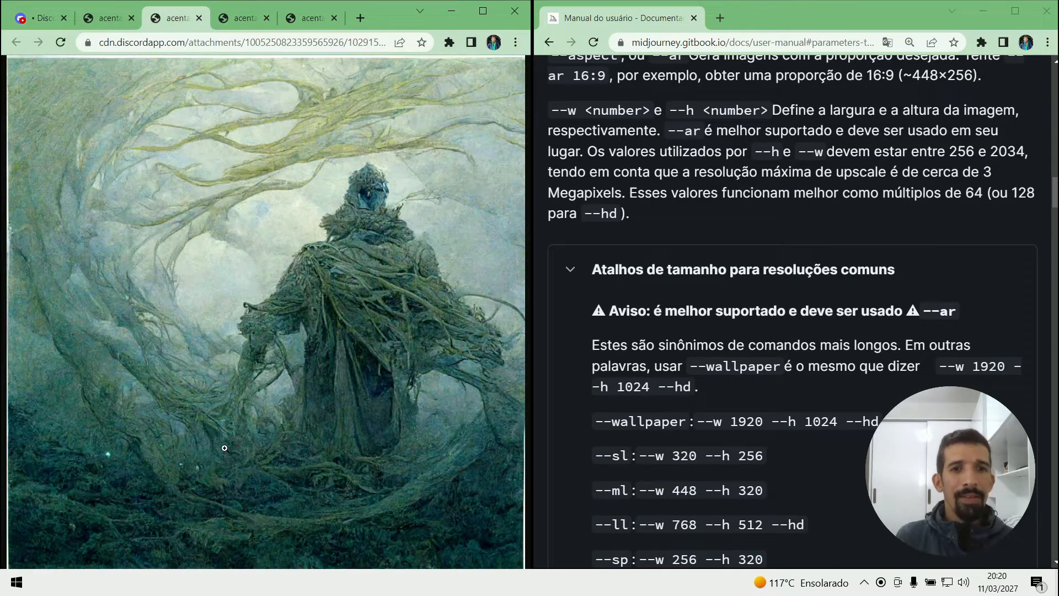
key(ctrl+4)
key(ctrl+5)
key(ctrl+4)
key(ctrl+5)
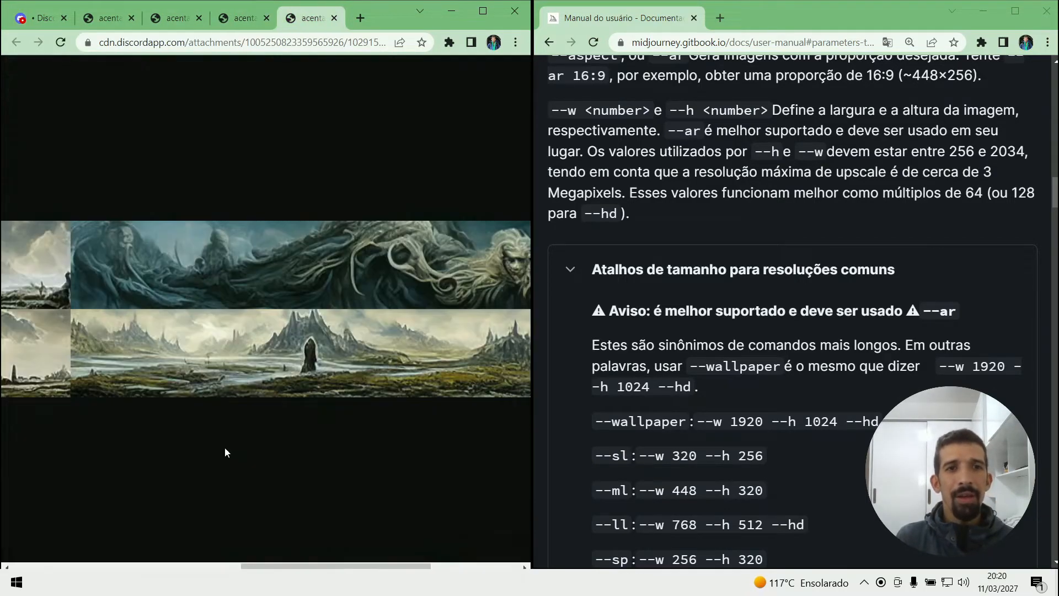
key(ctrl+w)
- Inspect the upscaled 2034 × 2034 image at full size in the developer tools for its pixel dimensions
key(ctrl+3)
key(ctrl+2)
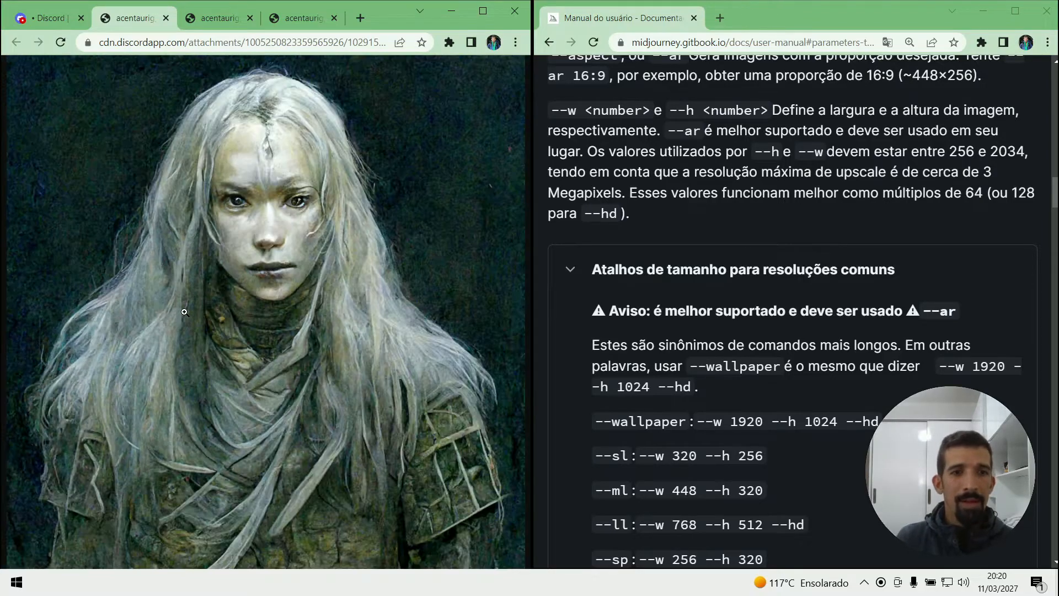
key(ctrl+4)
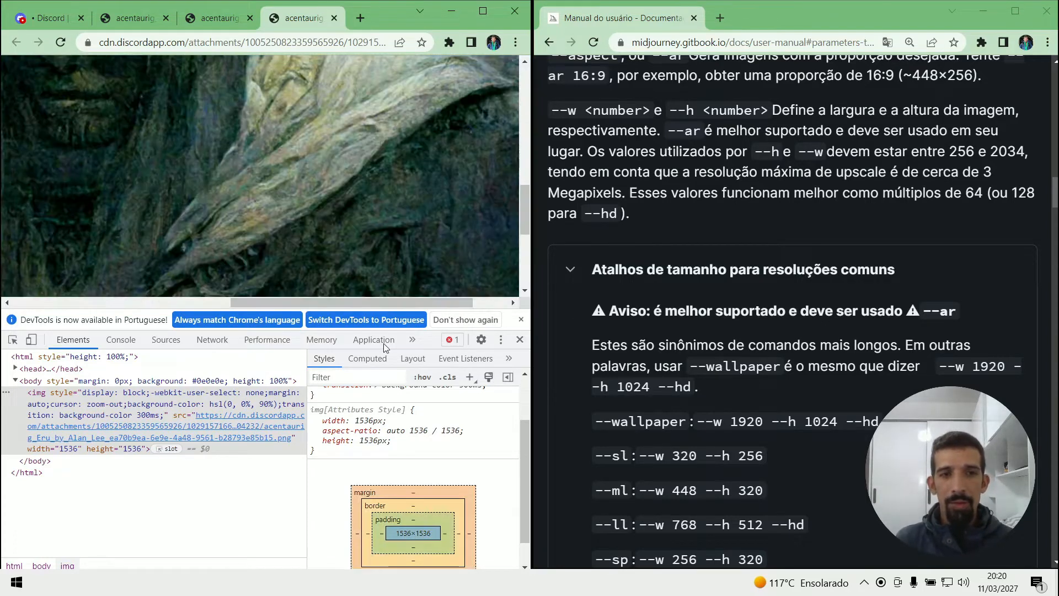
click(334, 208)
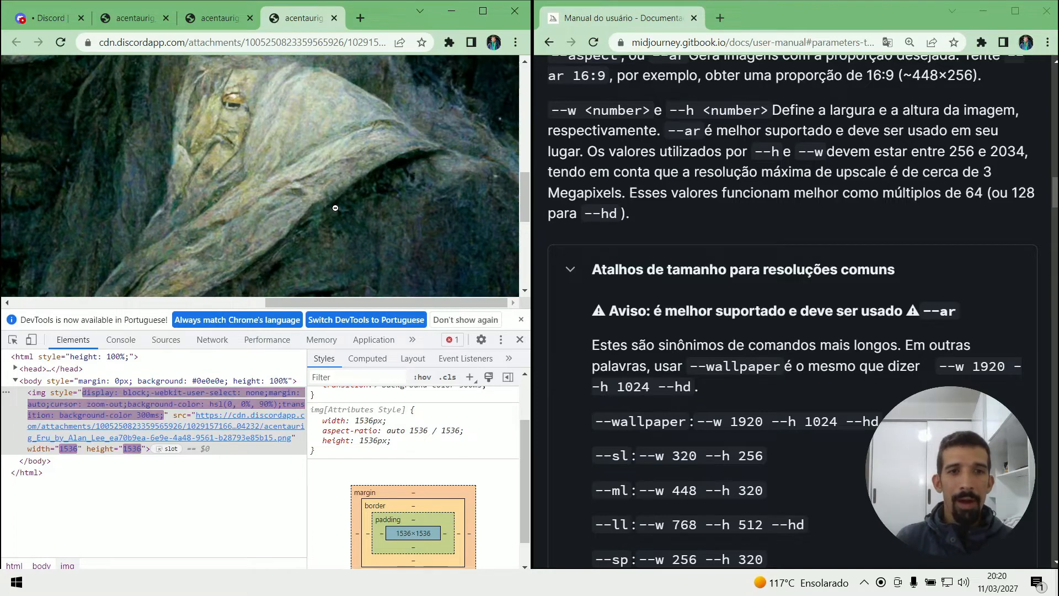
- Inspect the upscaled 256 × 256 and default images at full size in the developer tools to compare their pixel dimensions
key(ctrl+Page_Up)
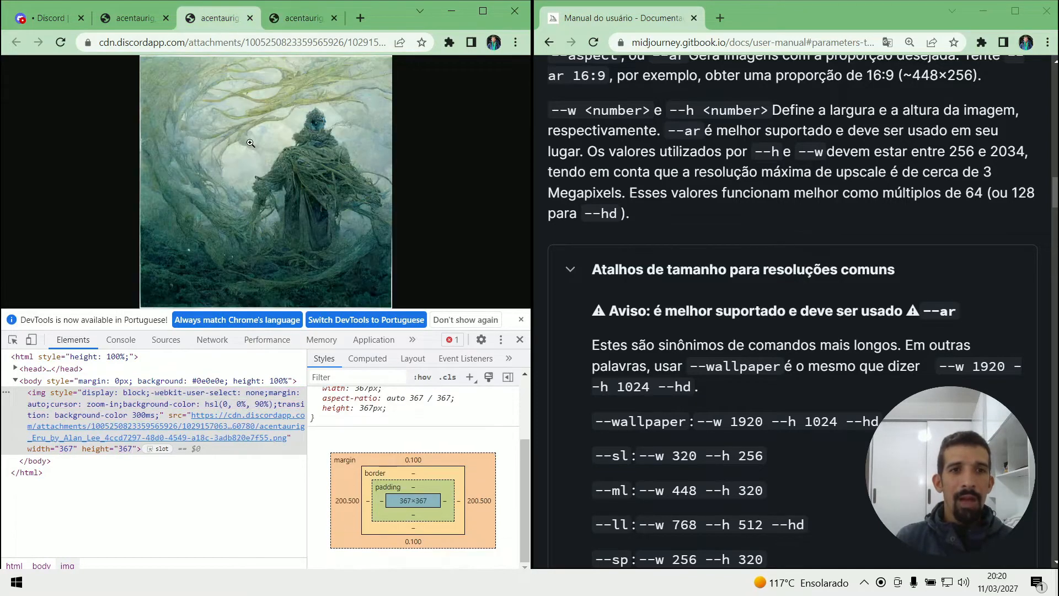
click(242, 144)
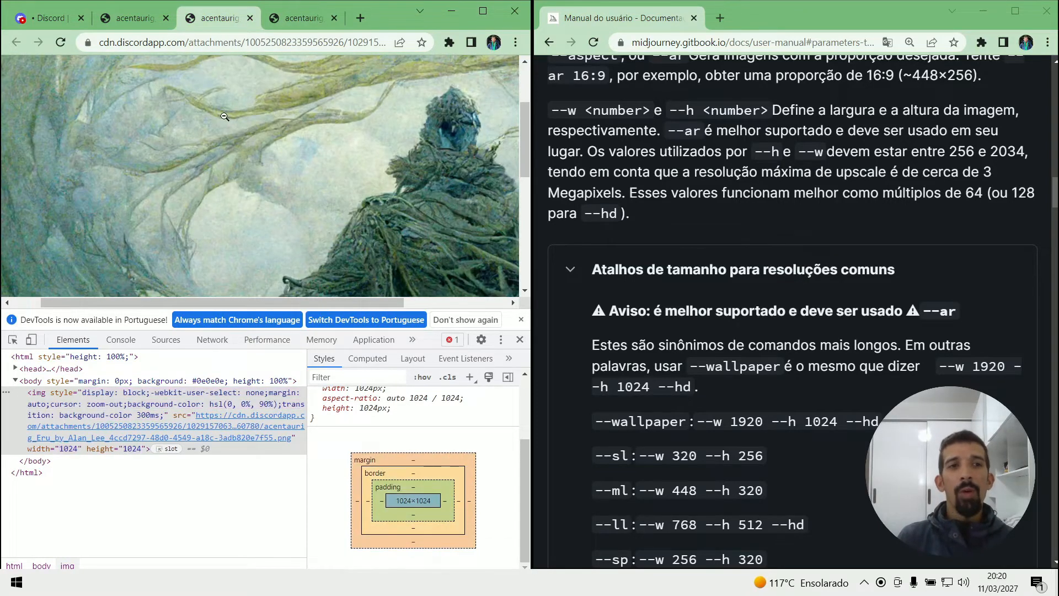
click(144, 23)
click(258, 112)
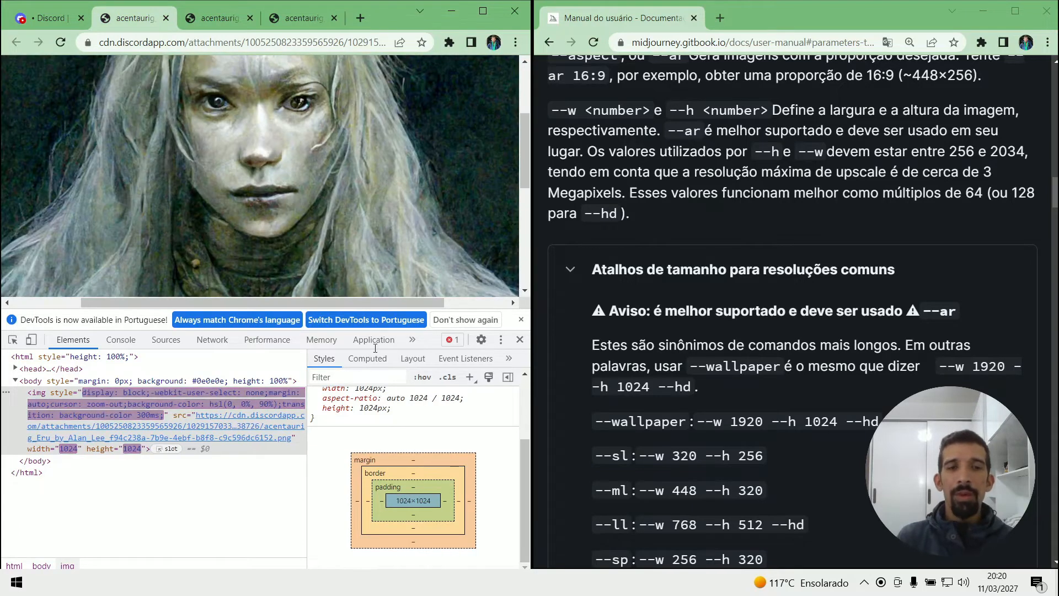
- Match the default and "--w 256 --h 256" grids with the dimensions of their upscaled images in the developer tools
key(ctrl+Page_Up)
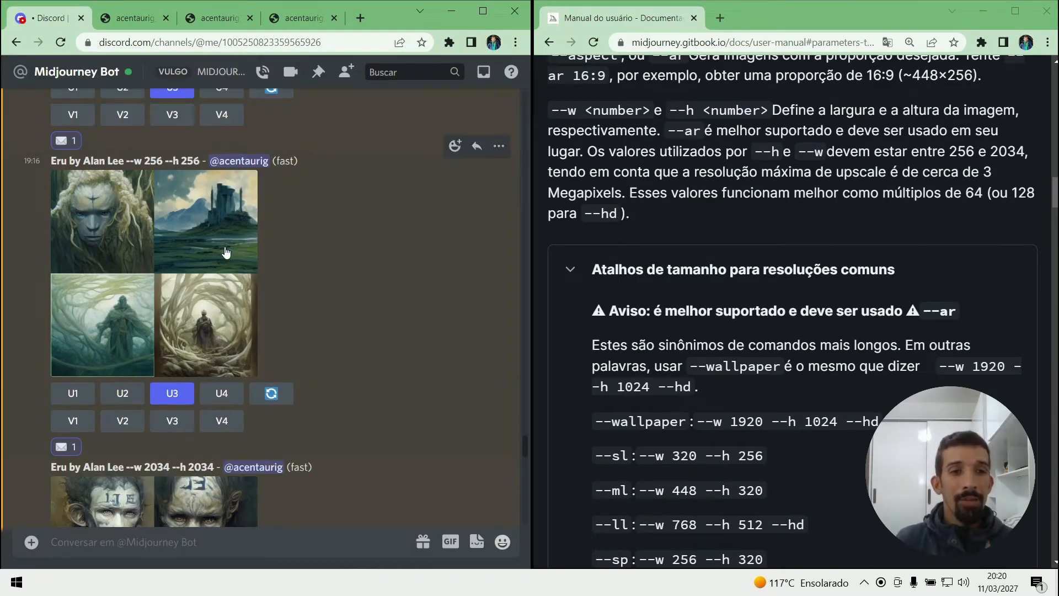
scroll(196, 268, up, 4)
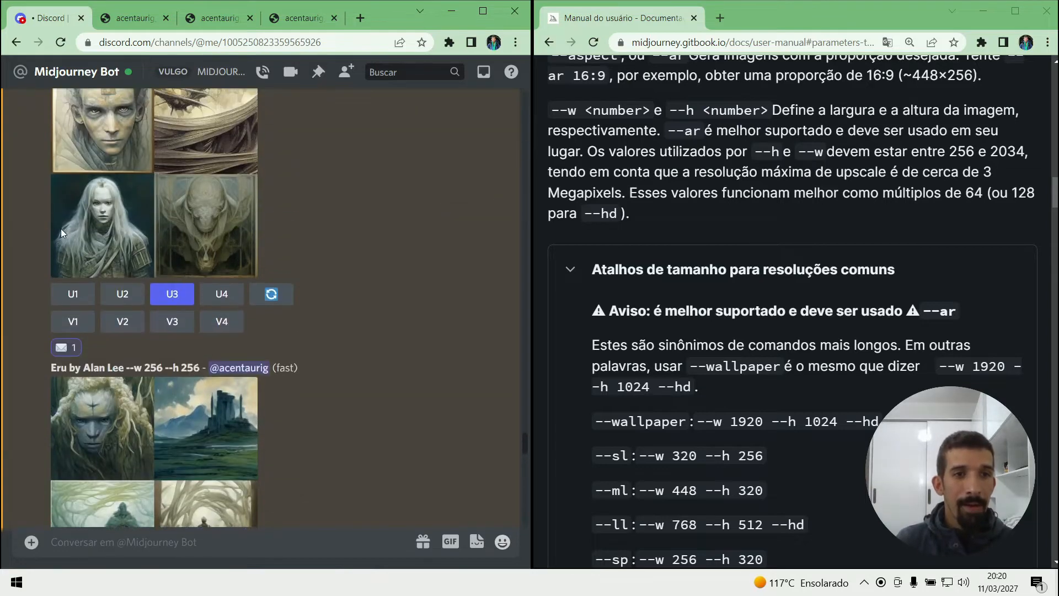
scroll(120, 338, up, 4)
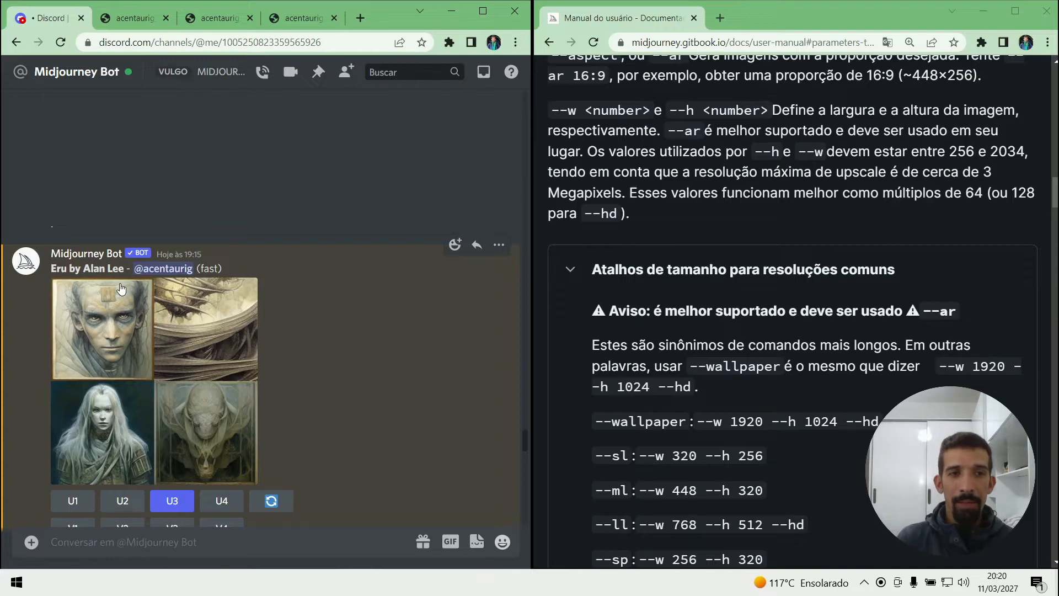
key(ctrl+Tab)
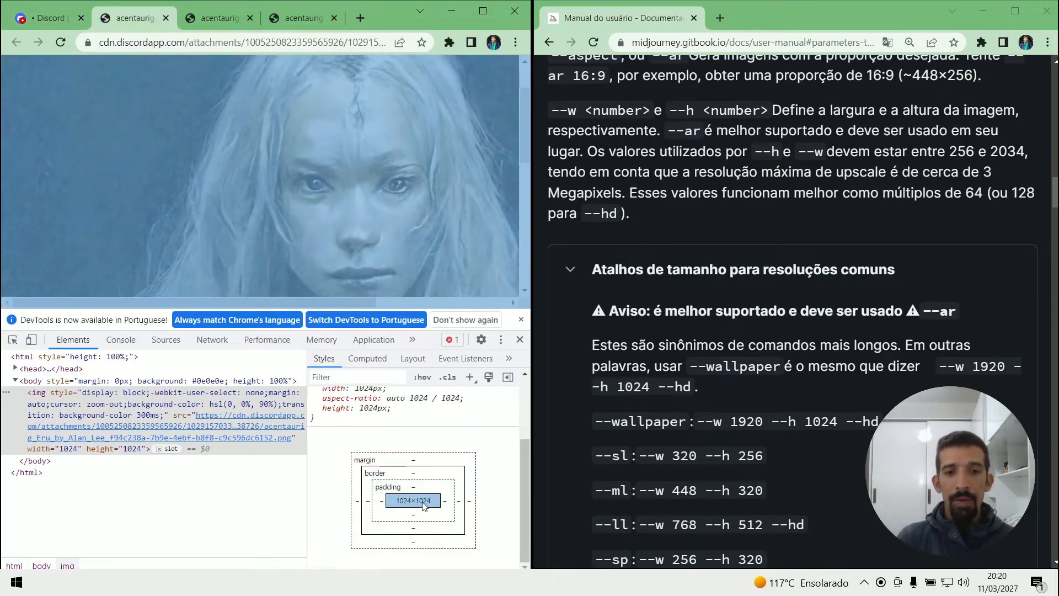
key(ctrl+1)
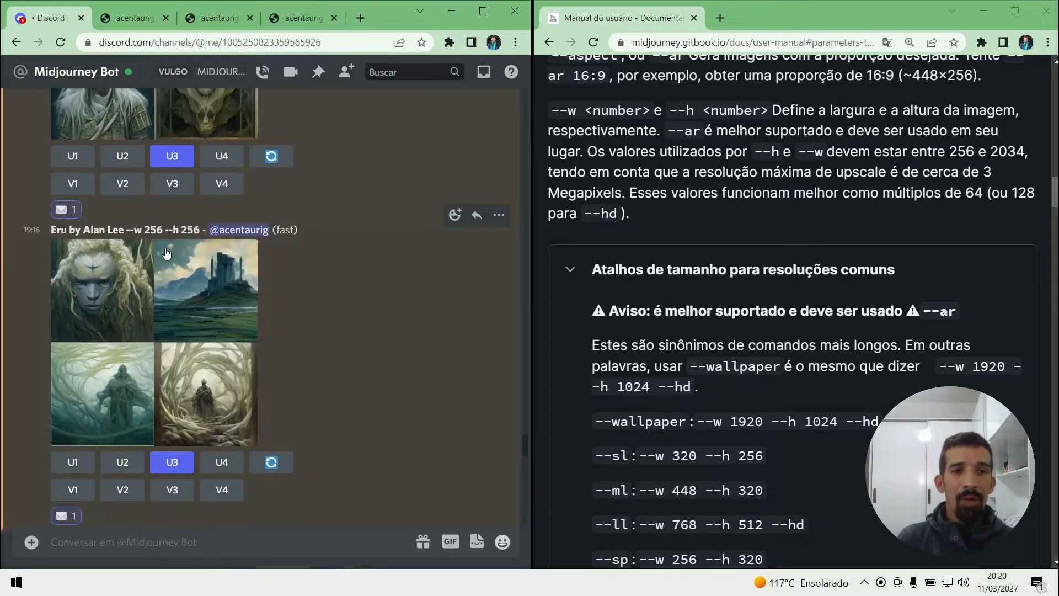
key(ctrl+Tab)
key(ctrl+Tab)
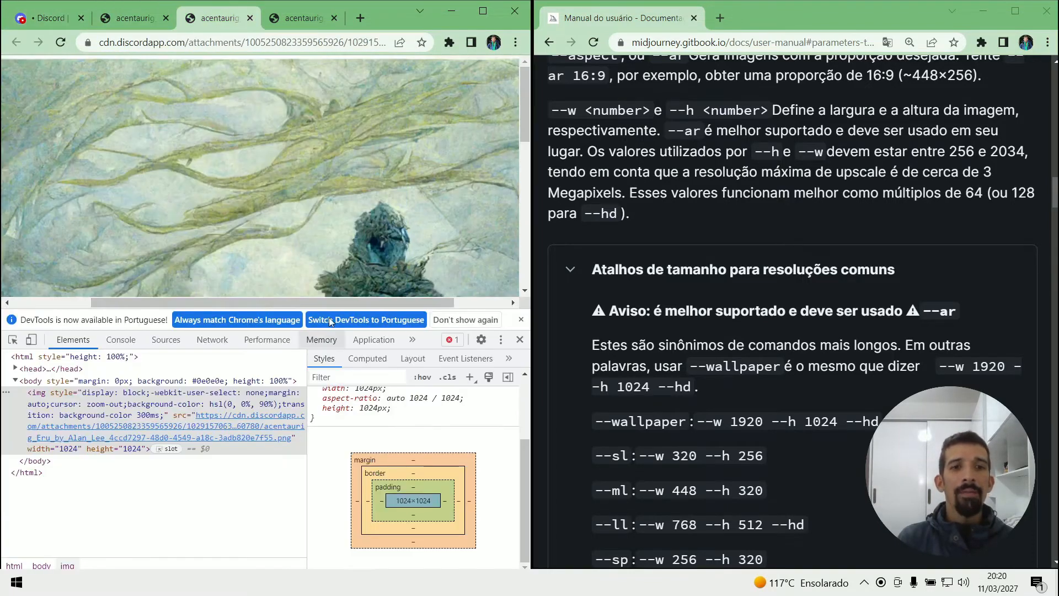
key(ctrl+shift+Tab)
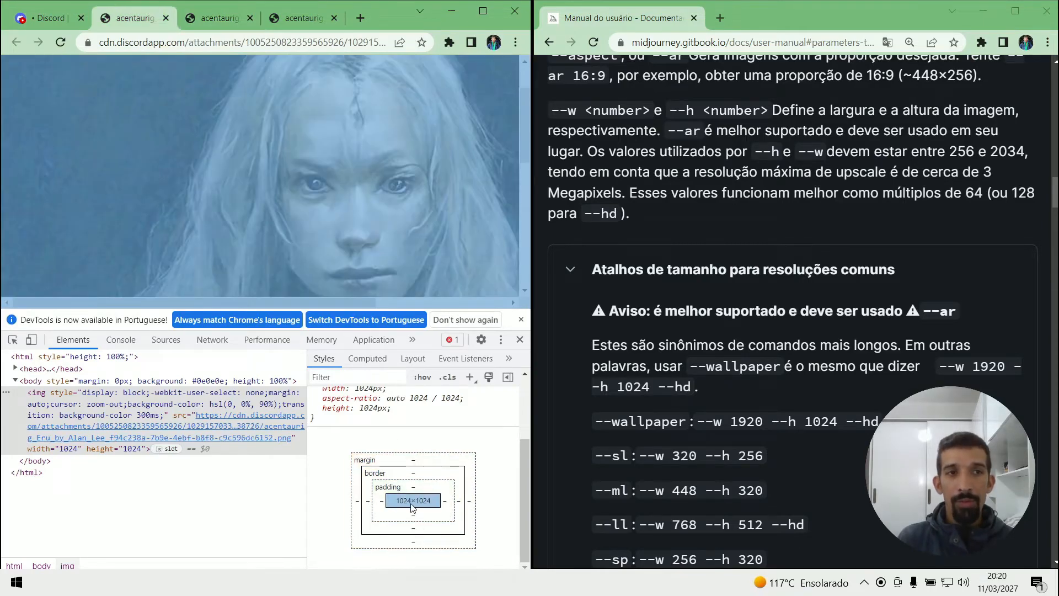
- Match the "--w 2034 --h 2034" grid with the dimensions of its upscaled image in the developer tools
key(ctrl+shift+Tab)
scroll(316, 438, down, 2)
scroll(316, 438, up, 1)
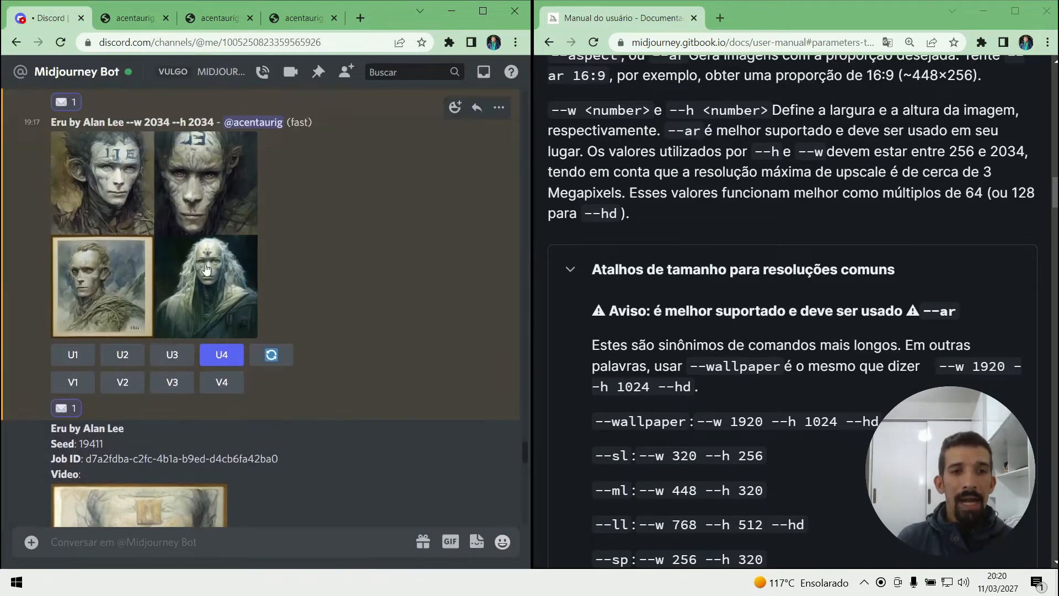
click(302, 11)
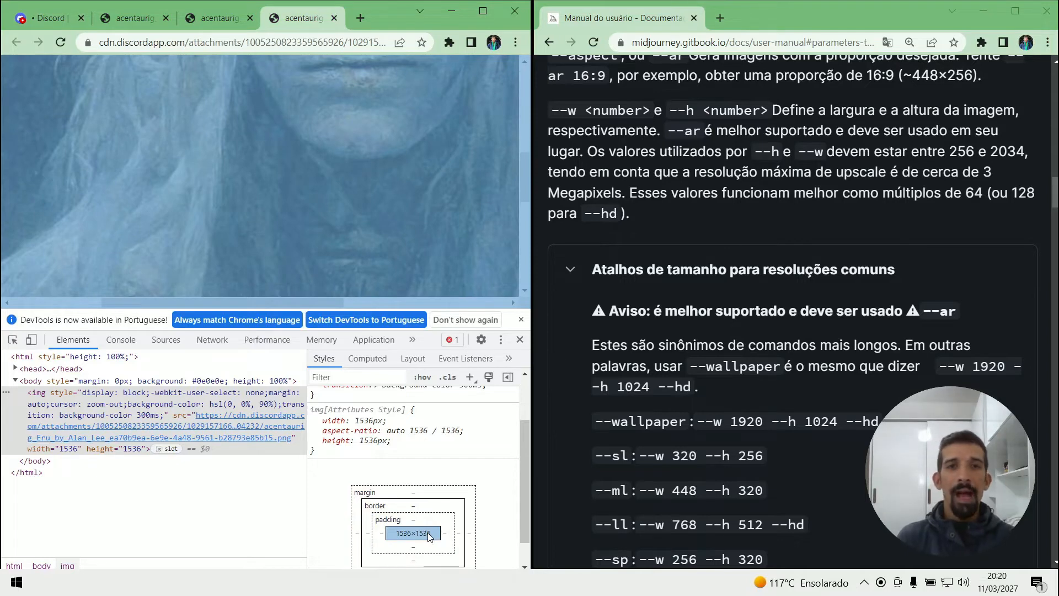
- Highlight the size values in the upscaled "--w 2034 --h 2034" message and compare its upscale options with those of the "--w 256 --h 256" image
click(35, 21)
scroll(439, 404, down, 10)
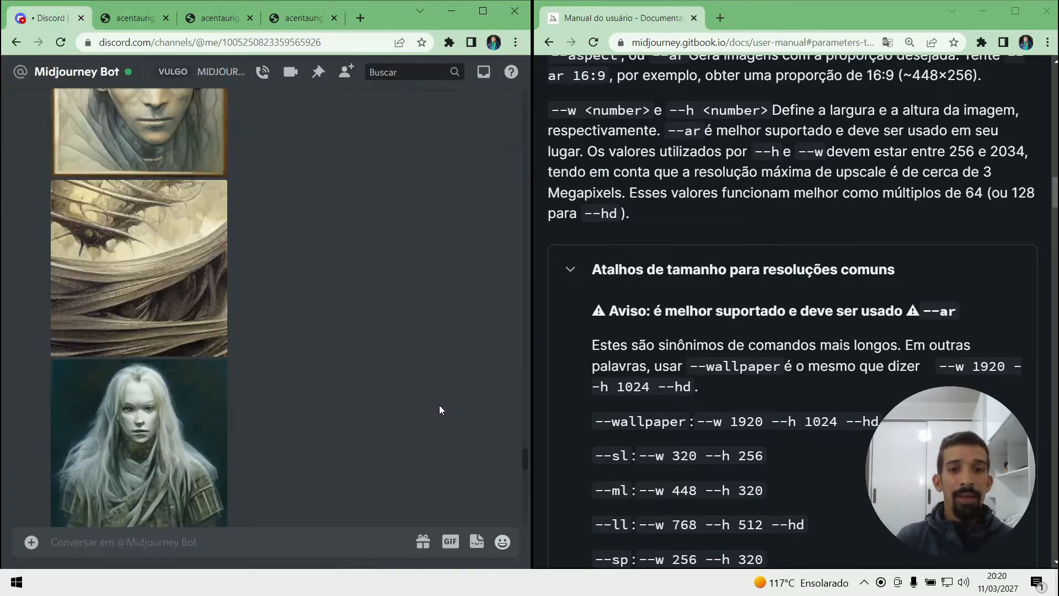
scroll(439, 419, down, 10)
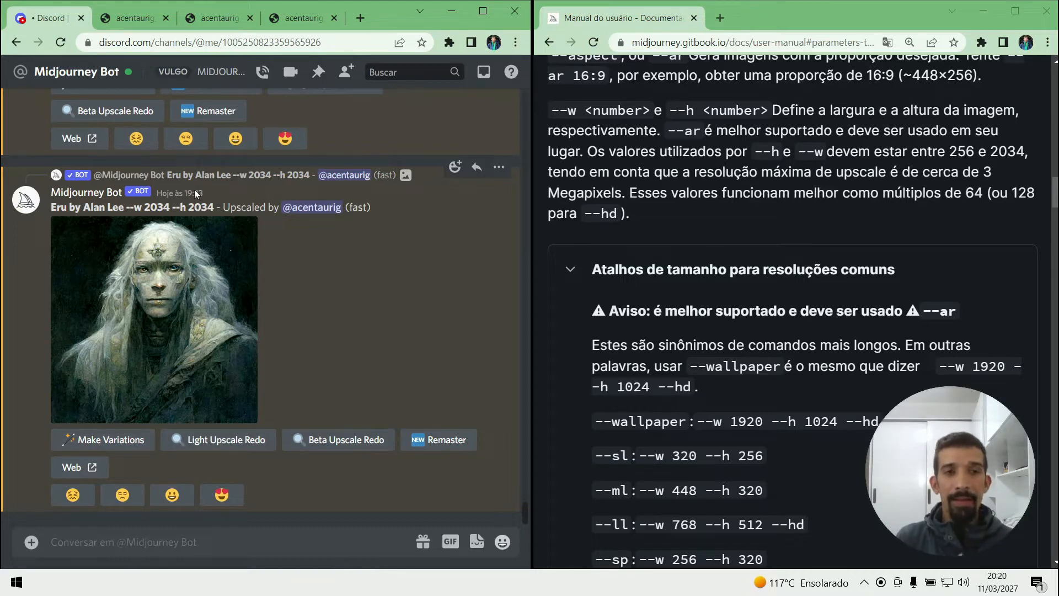
drag(144, 207, 214, 207)
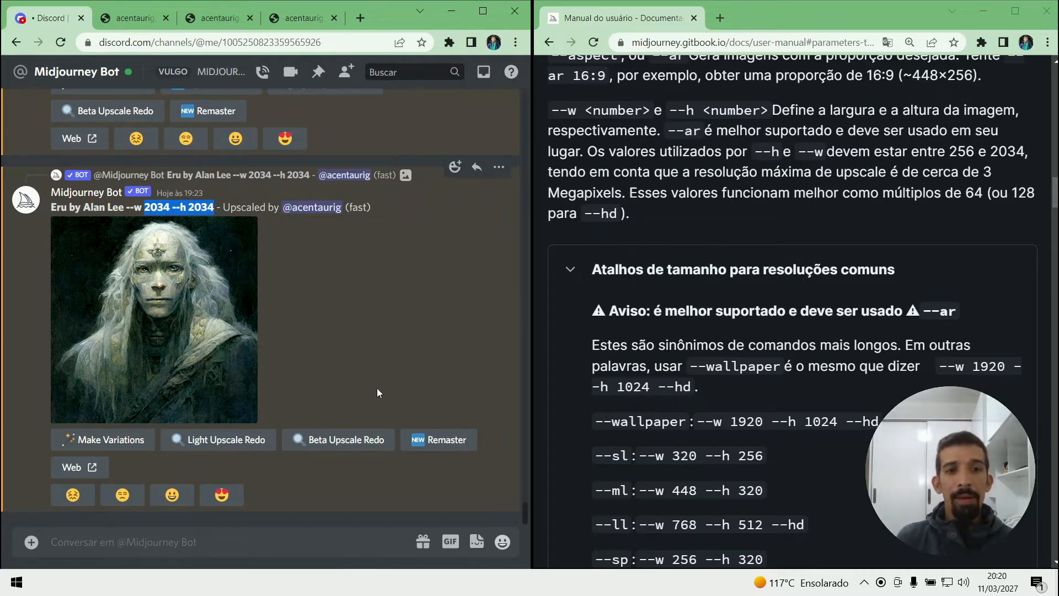
scroll(342, 353, up, 3)
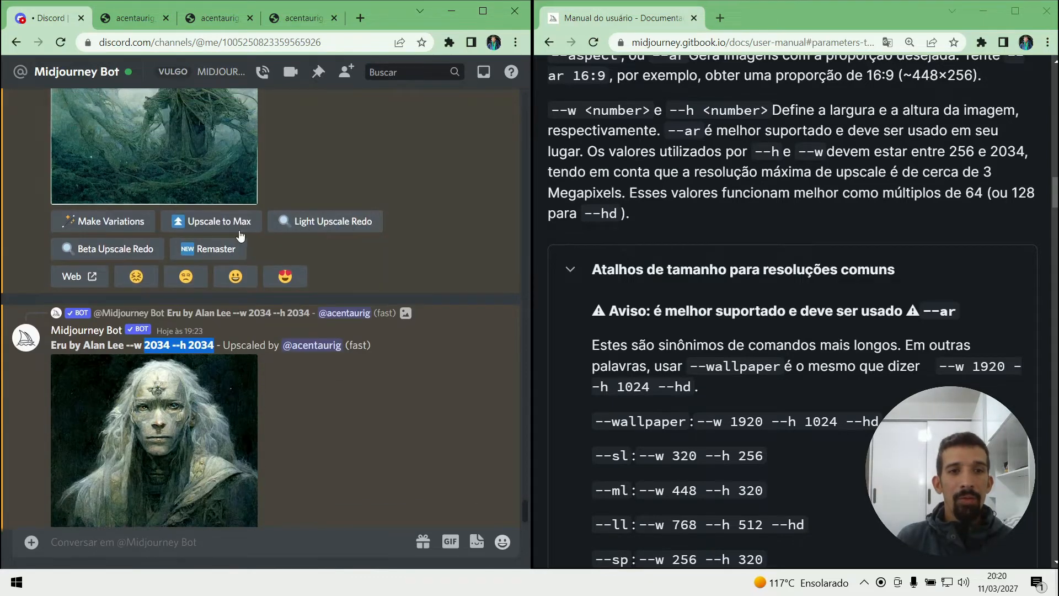
scroll(243, 221, down, 3)
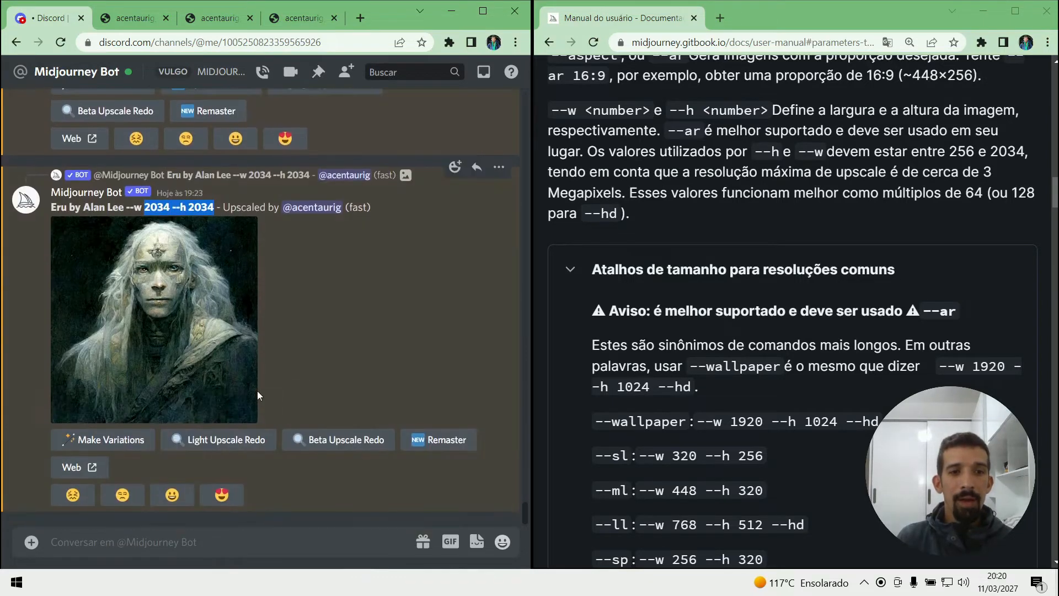
- Run Upscale to Max on both the upscaled "--w 256 --h 256" image and the upscaled default image
scroll(337, 445, up, 4)
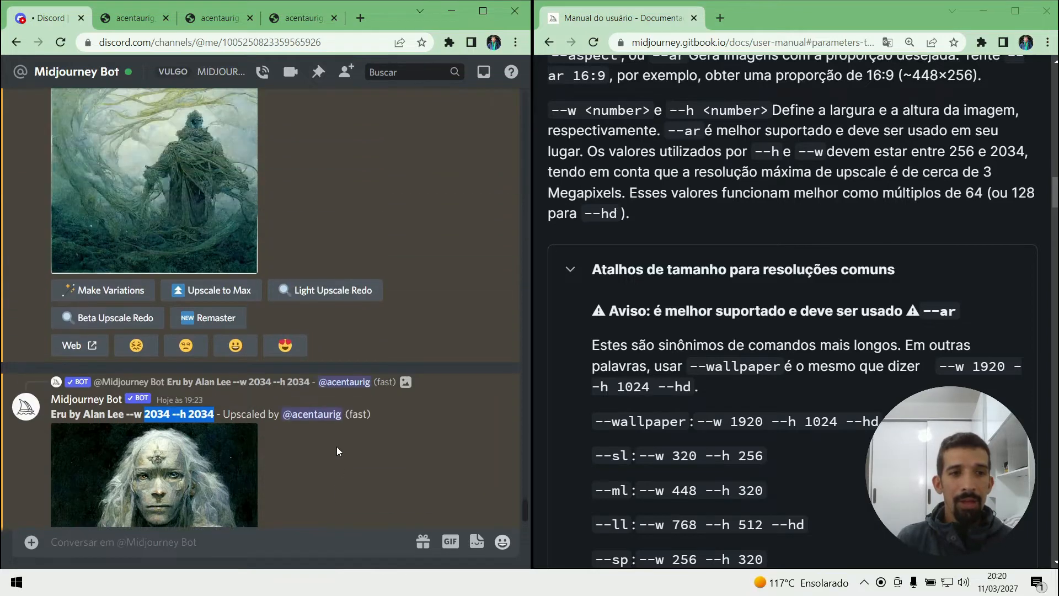
scroll(342, 209, up, 4)
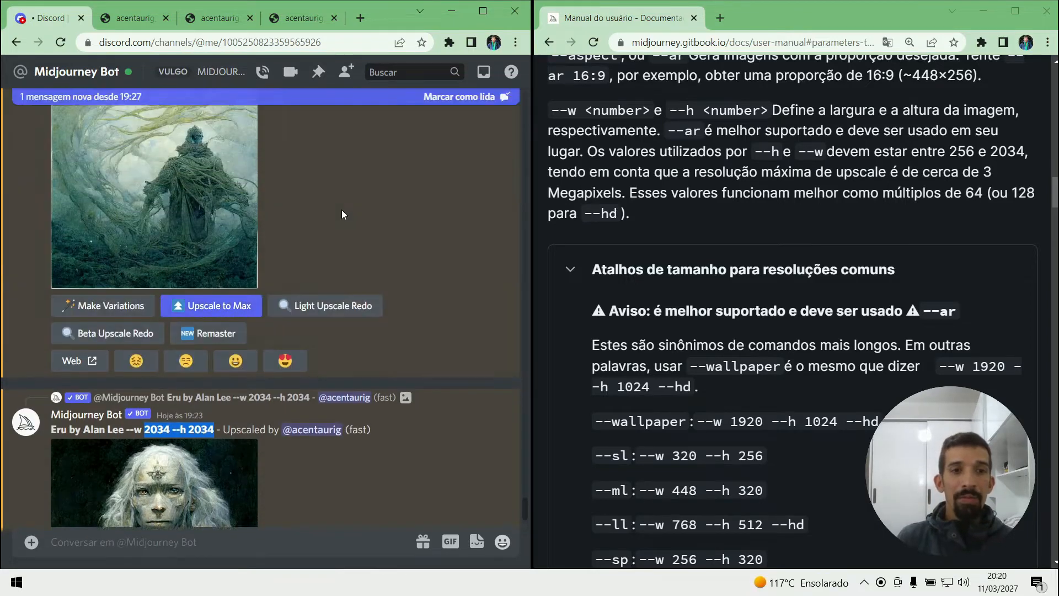
scroll(342, 210, up, 3)
click(215, 348)
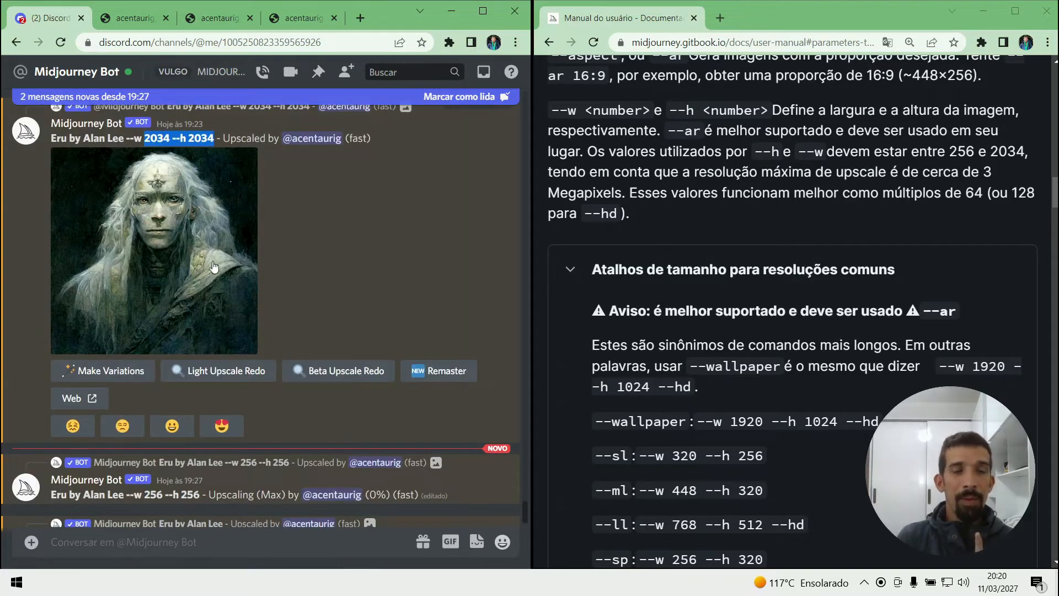
- Check the progress of the Max upscales and review the dimensions of the upscaled "--w 2034 --h 2034" image
scroll(259, 319, down, 2)
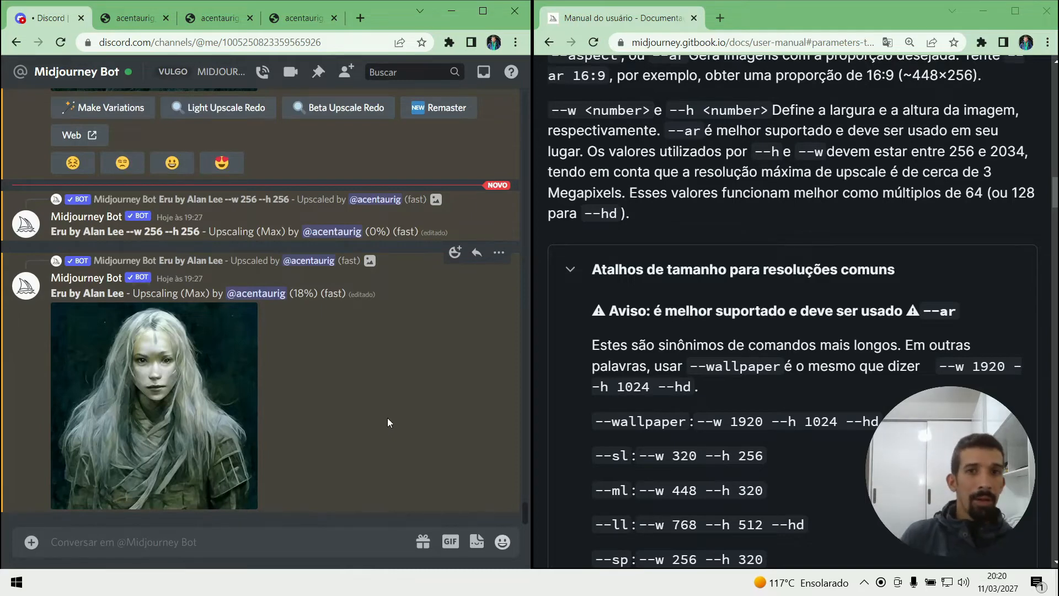
click(300, 18)
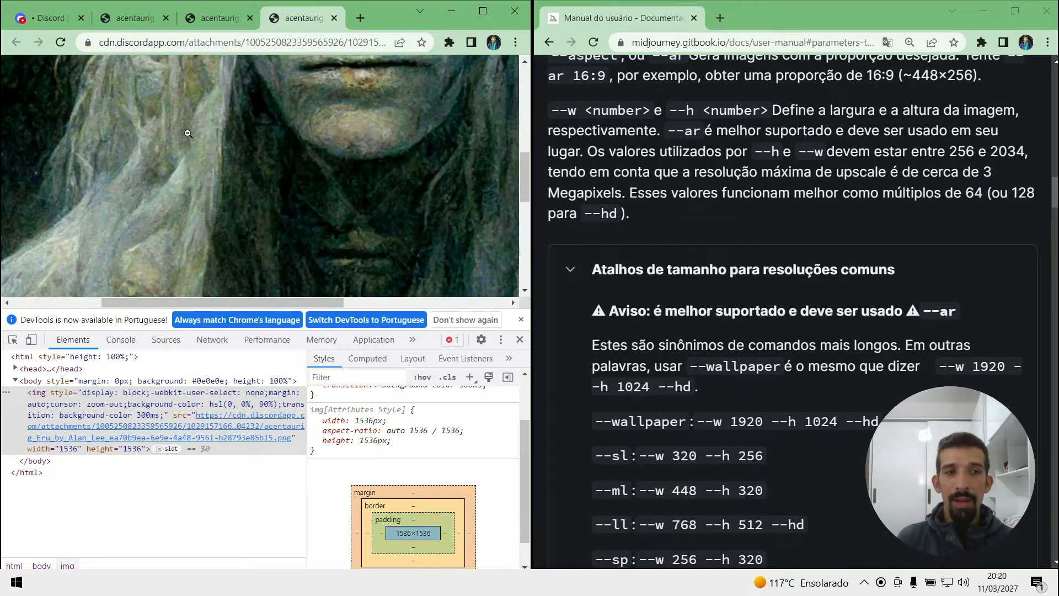
click(47, 18)
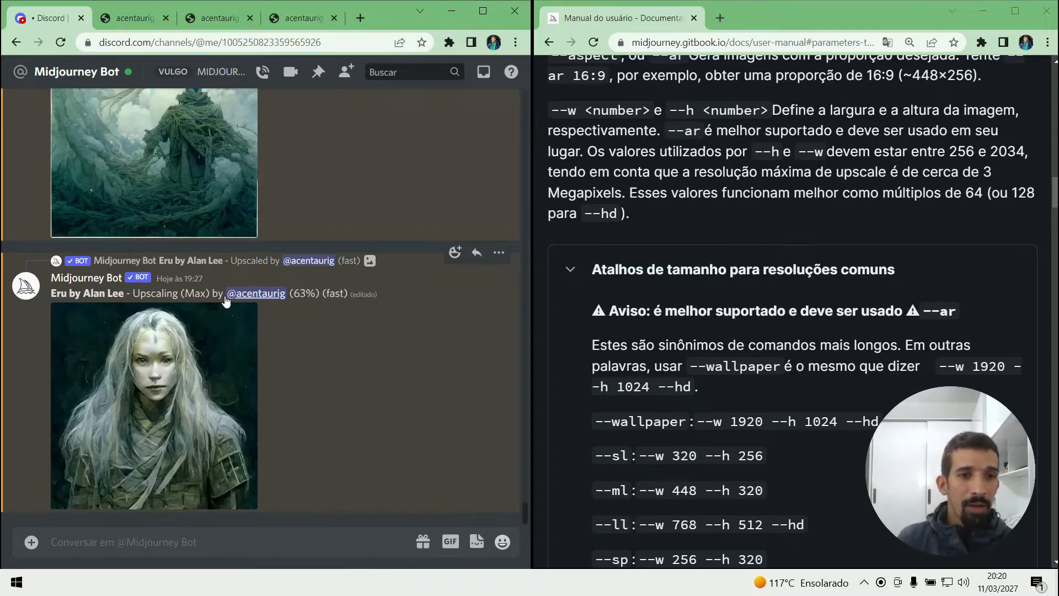
- Preview the upscaled "--w 256 --h 256" image and its in-progress Max upscale enlarged to compare their detail
scroll(193, 307, up, 3)
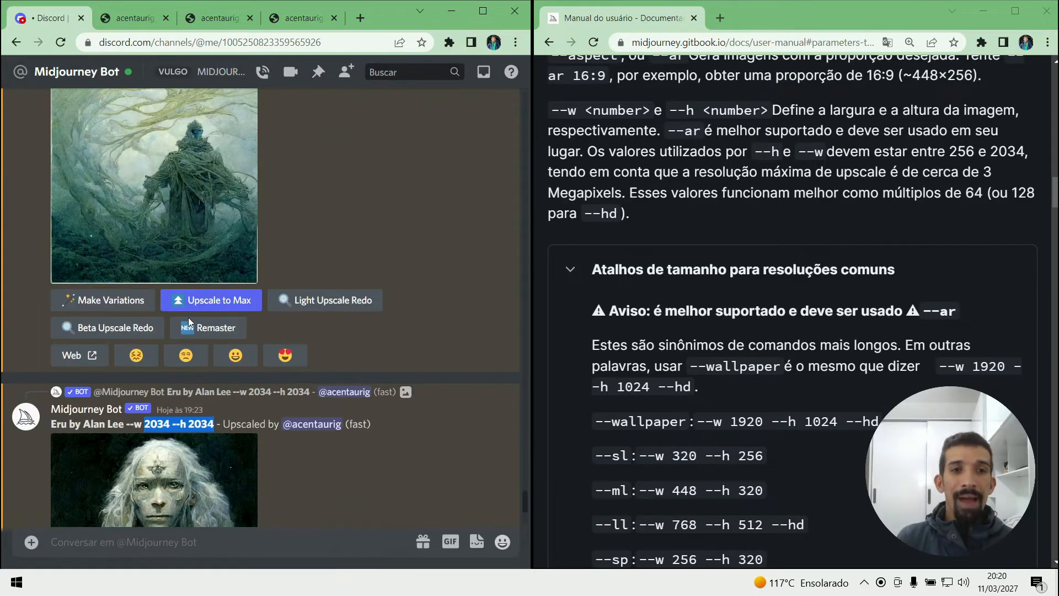
click(206, 284)
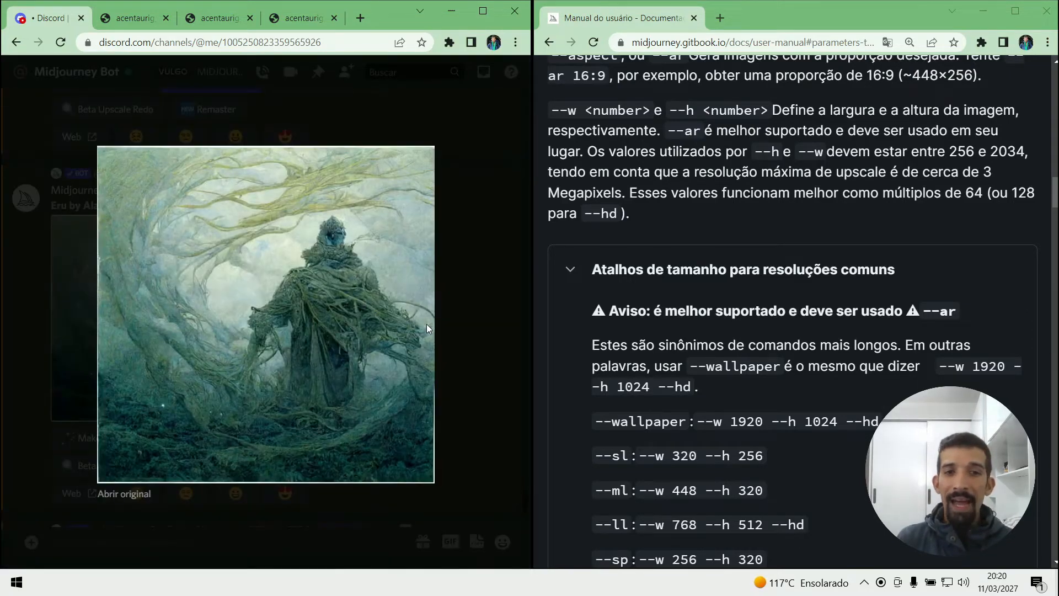
click(449, 331)
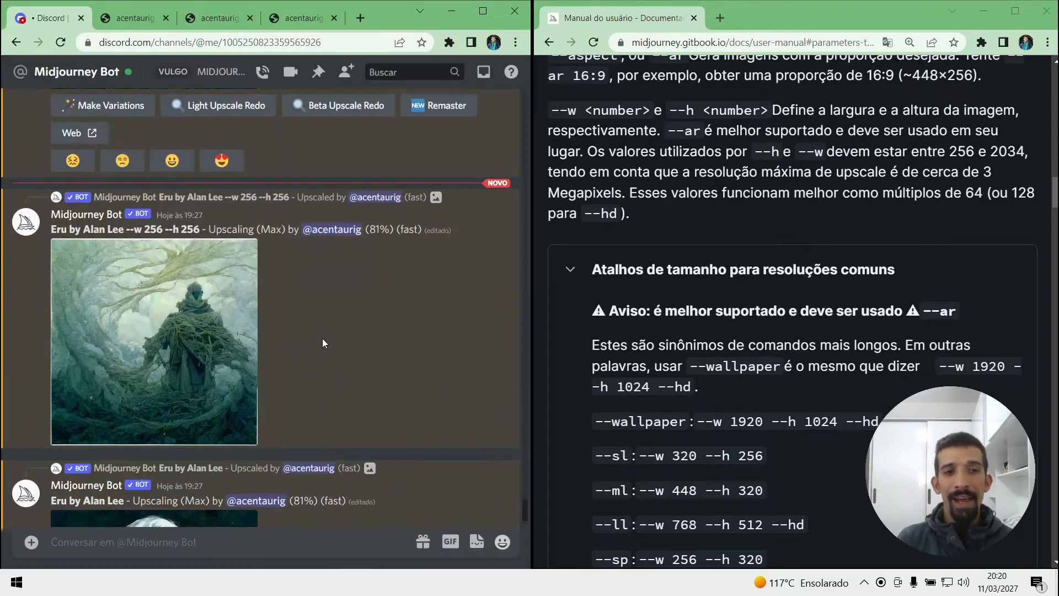
click(184, 172)
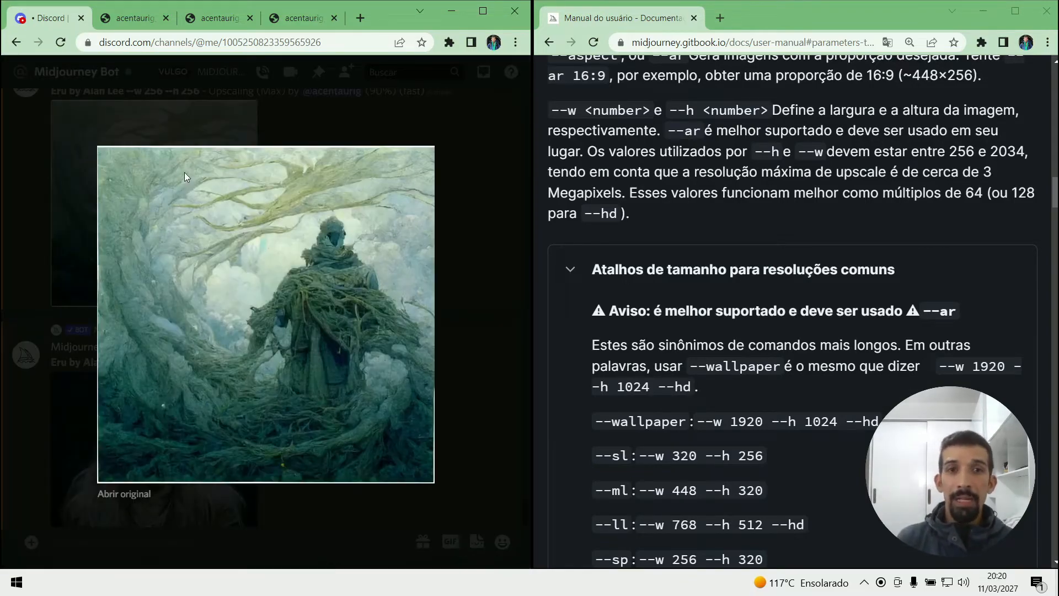
click(489, 194)
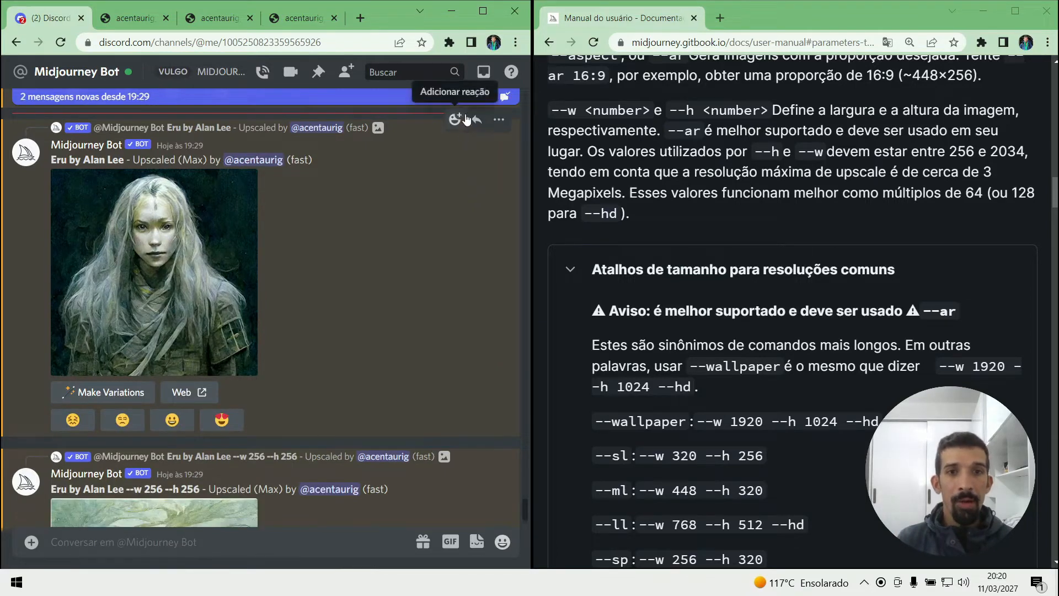
- Mark the new messages as read and open the originals of both Max upscales in their own tabs
click(459, 97)
scroll(372, 220, down, 5)
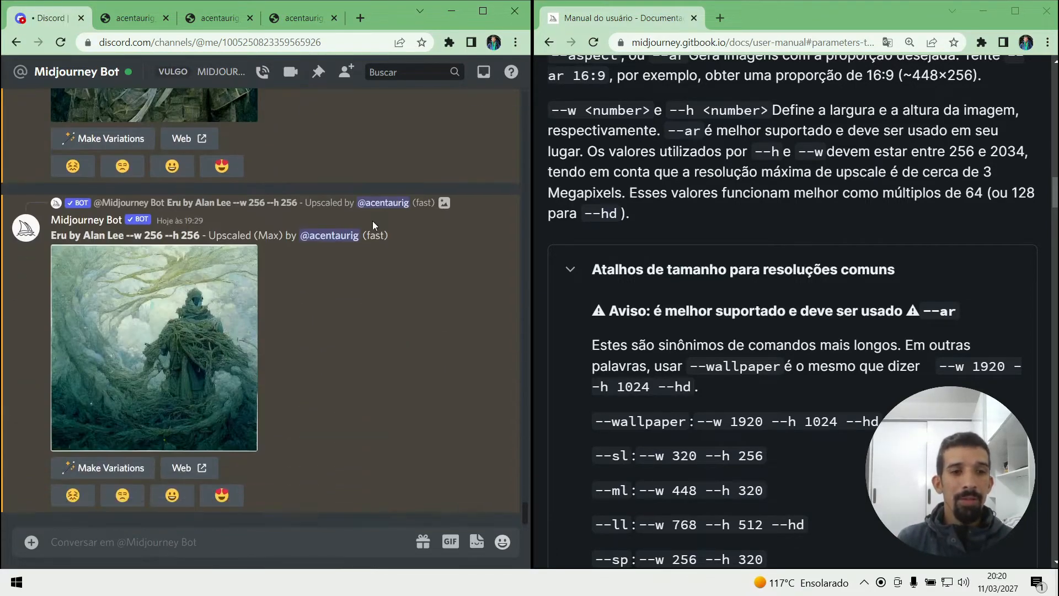
click(160, 402)
click(116, 493)
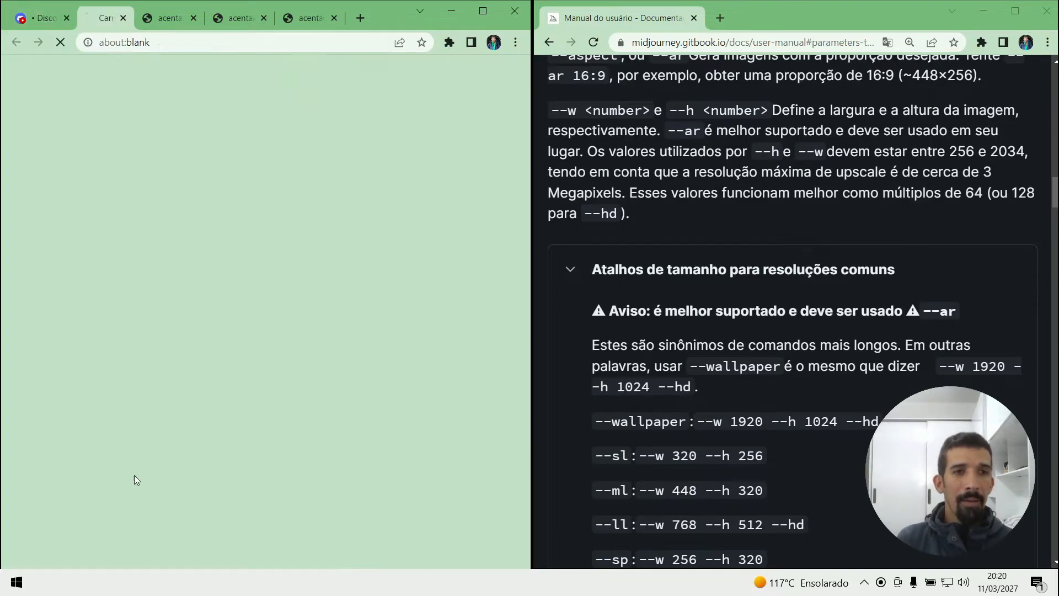
key(ctrl+1)
click(483, 293)
scroll(199, 310, down, 5)
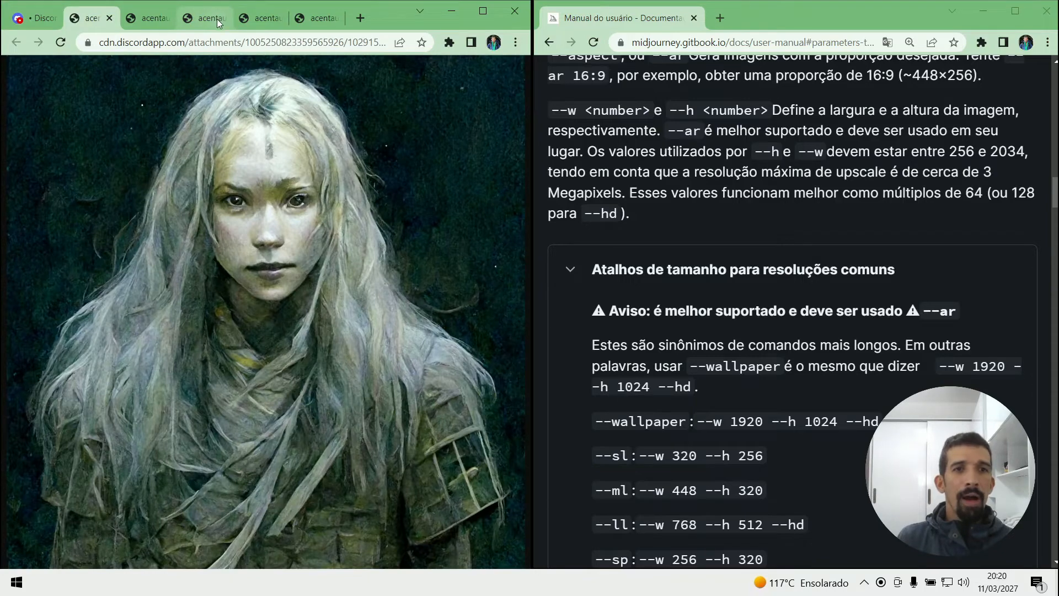
- Compare the default image's Max upscale with its earlier upscale by alternating between their tabs
click(196, 21)
click(88, 18)
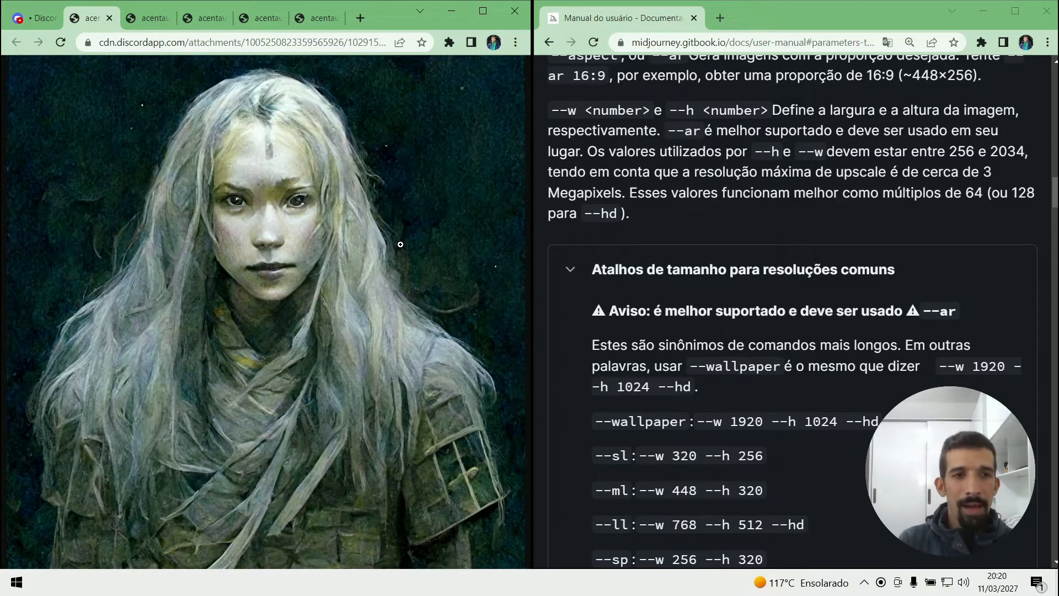
key(ctrl+Tab)
key(ctrl+shift+Tab)
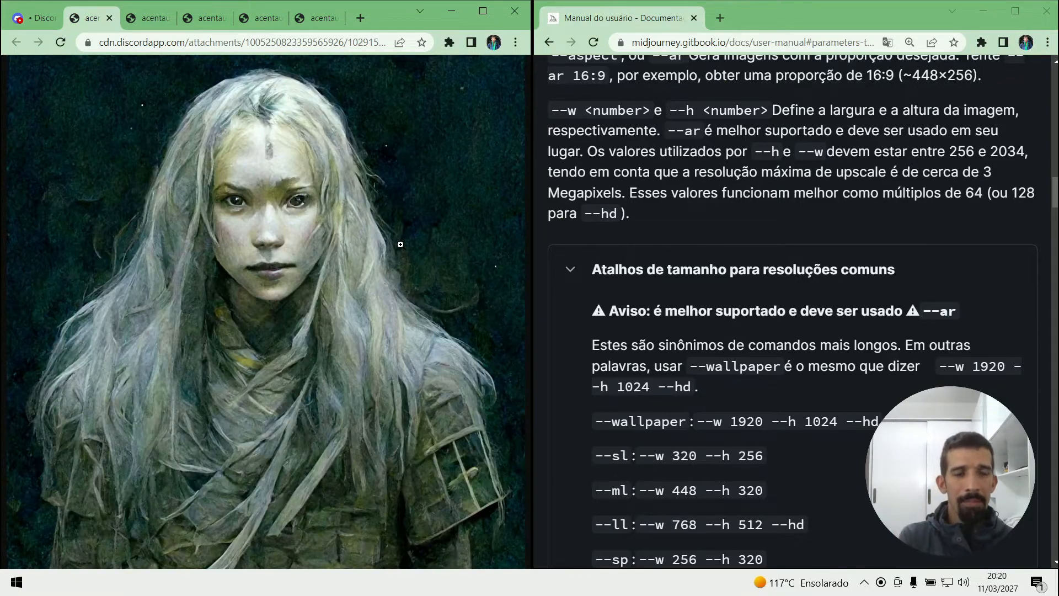
key(ctrl+Tab)
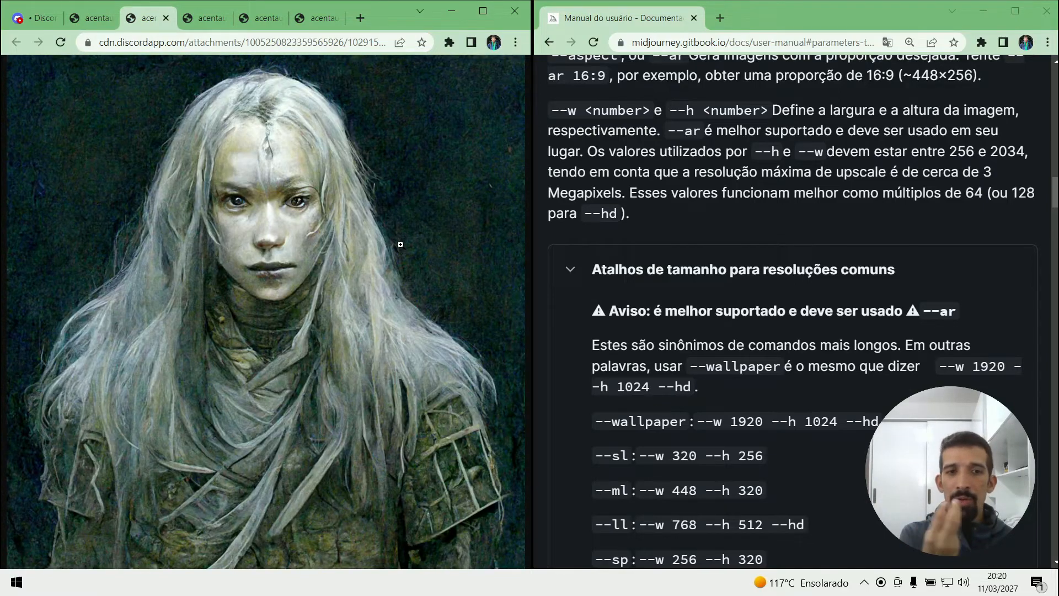
key(ctrl+shift+Tab)
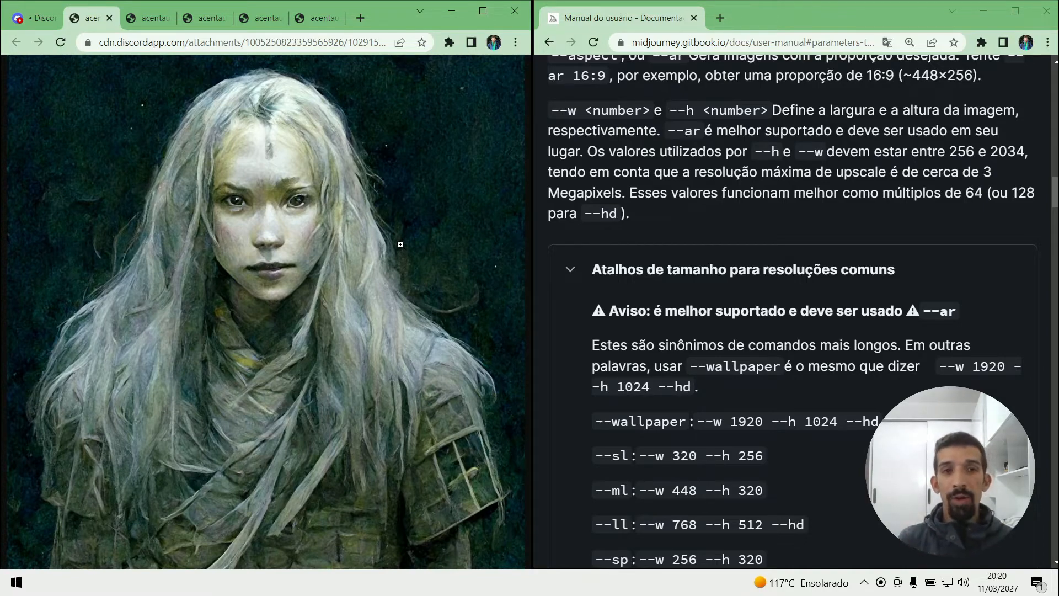
key(ctrl+Tab)
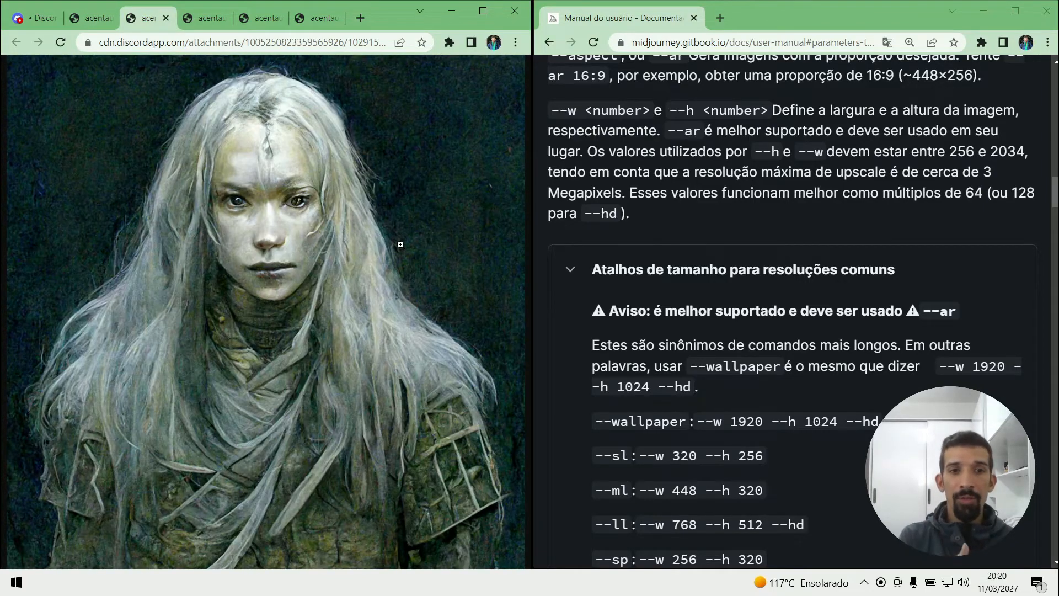
key(ctrl+shift+Tab)
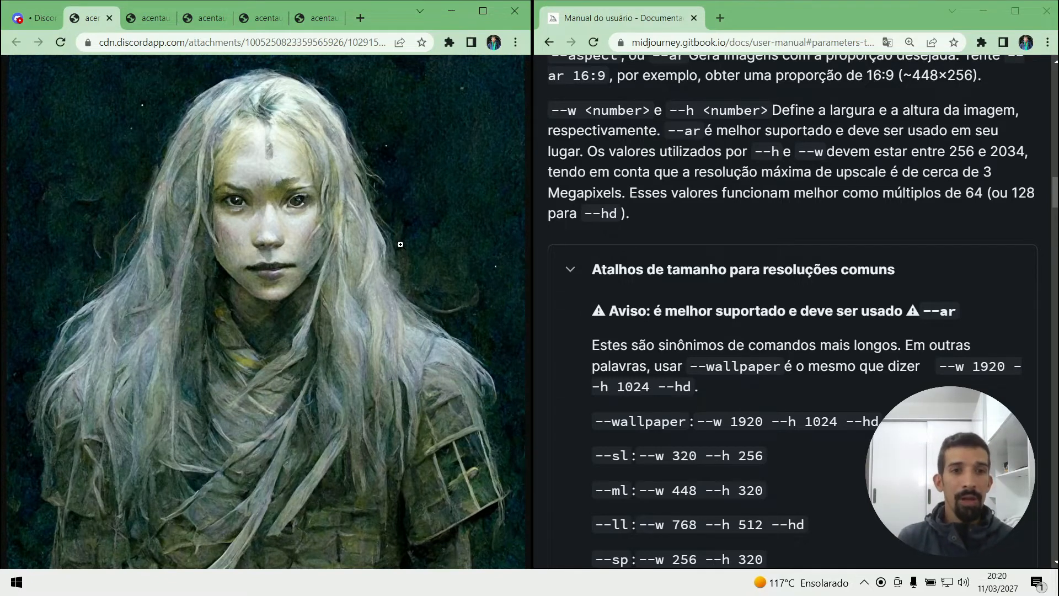
key(ctrl+Tab)
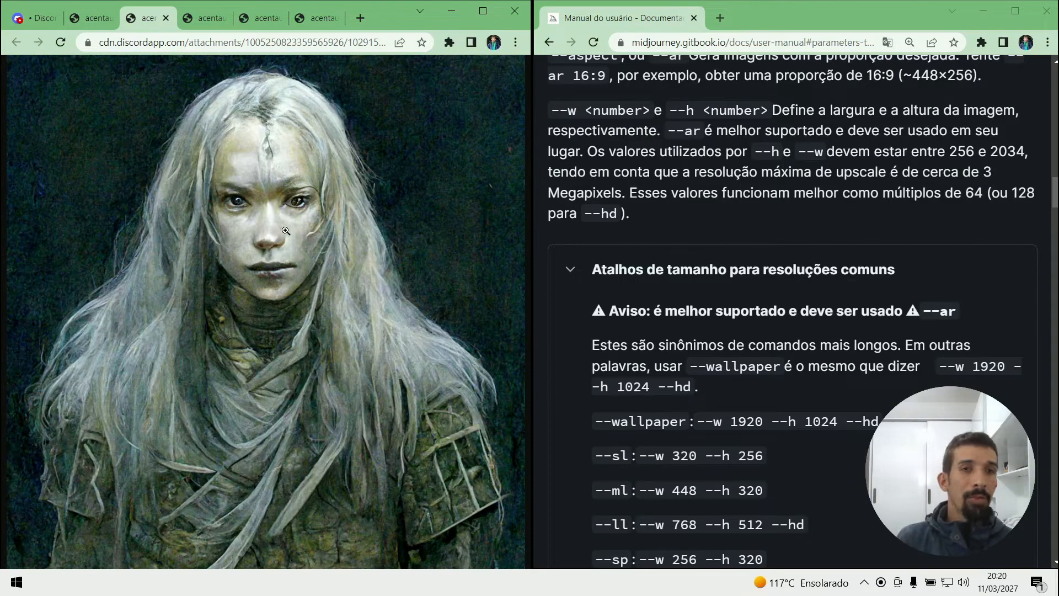
- Compare the default image's Max upscale with its earlier upscale and inspect both images' element dimensions in DevTools
key(ctrl+shift+Tab)
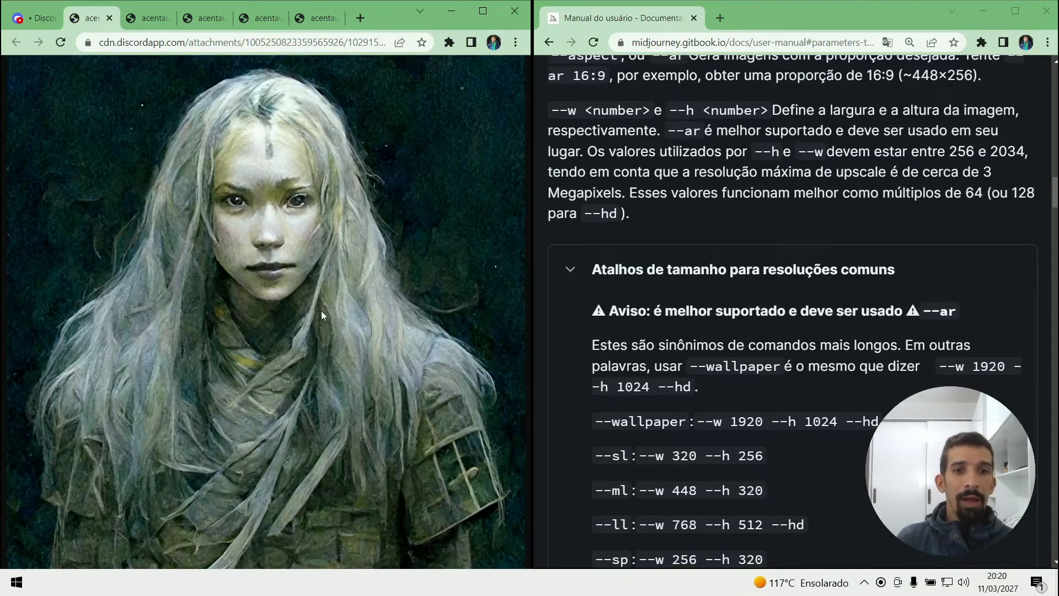
key(ctrl+Tab)
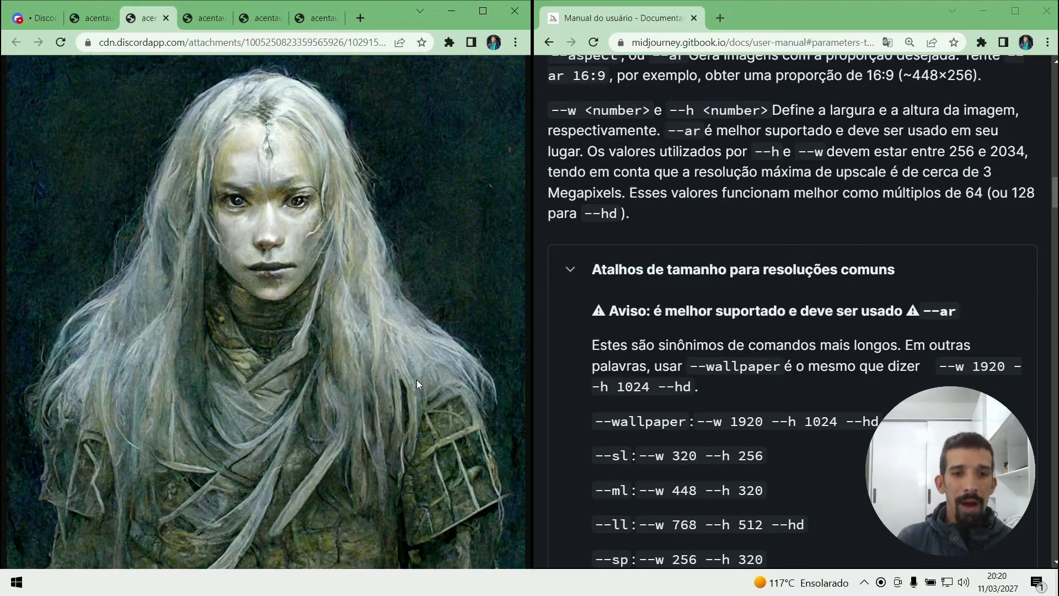
key(ctrl+shift+Tab)
key(ctrl+shift+i)
scroll(414, 485, down, 2)
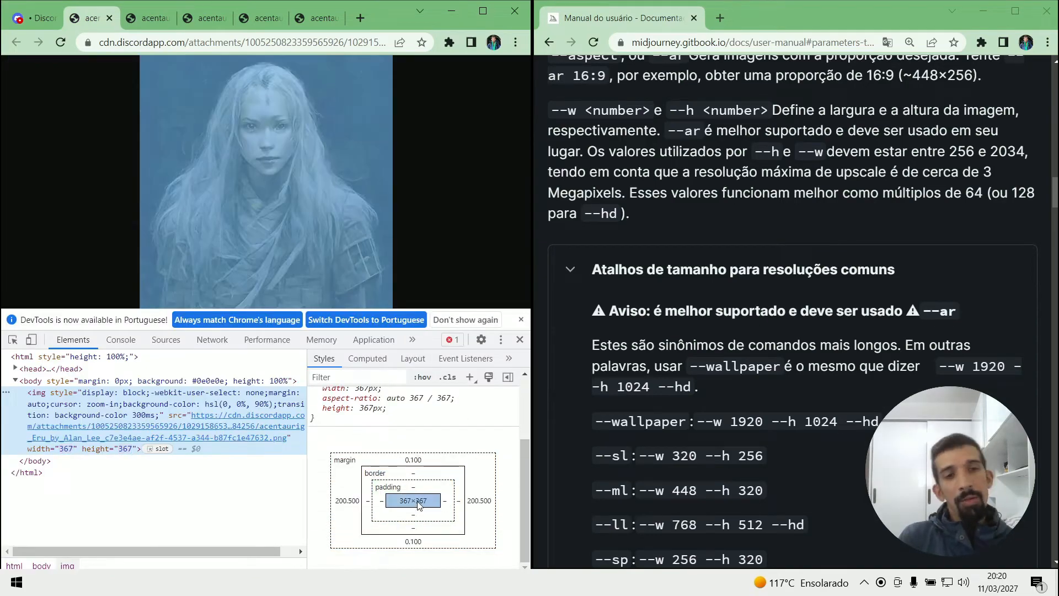
key(ctrl+Tab)
key(ctrl+shift+i)
scroll(419, 505, down, 2)
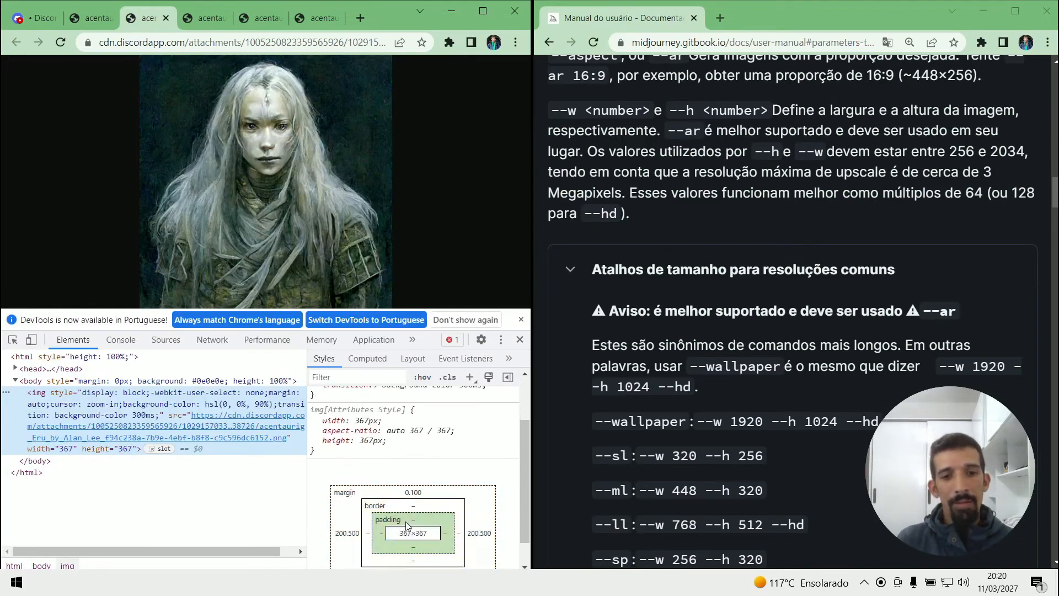
scroll(422, 534, down, 1)
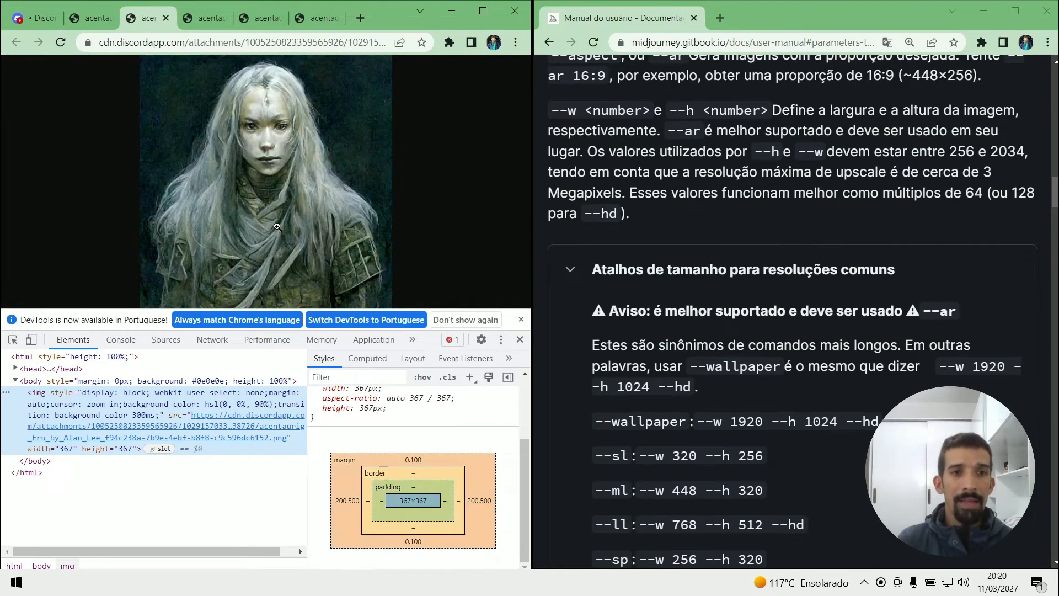
- Enlarge the default image's earlier upscale and its Max upscale to full size to read their actual pixel dimensions
click(281, 209)
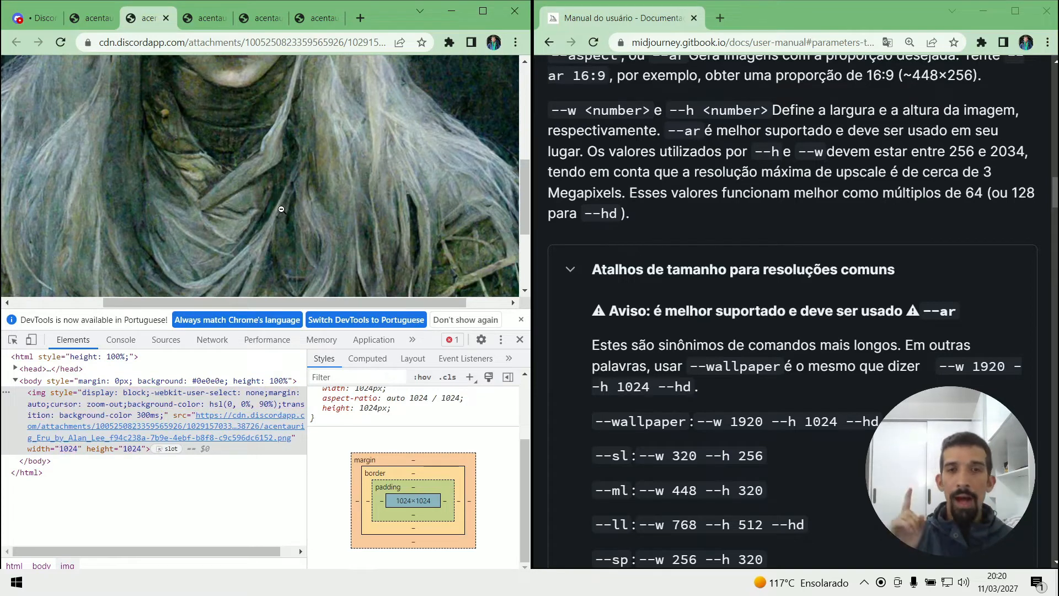
key(ctrl+shift+Tab)
click(277, 173)
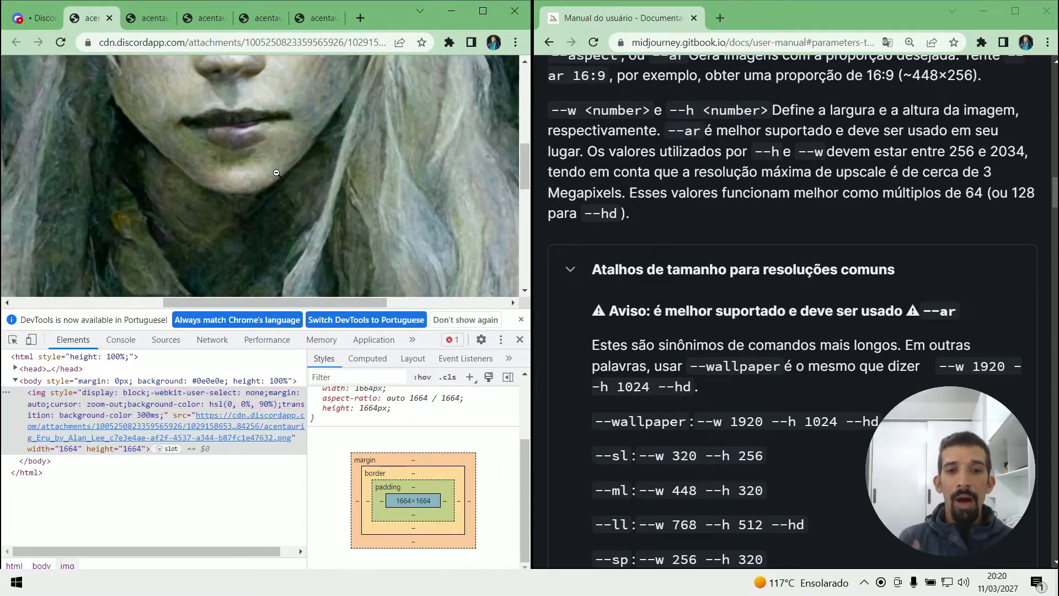
- Examine the dimensions and facial detail of the upscaled "--w 2034 --h 2034" image at full size
key(ctrl+9)
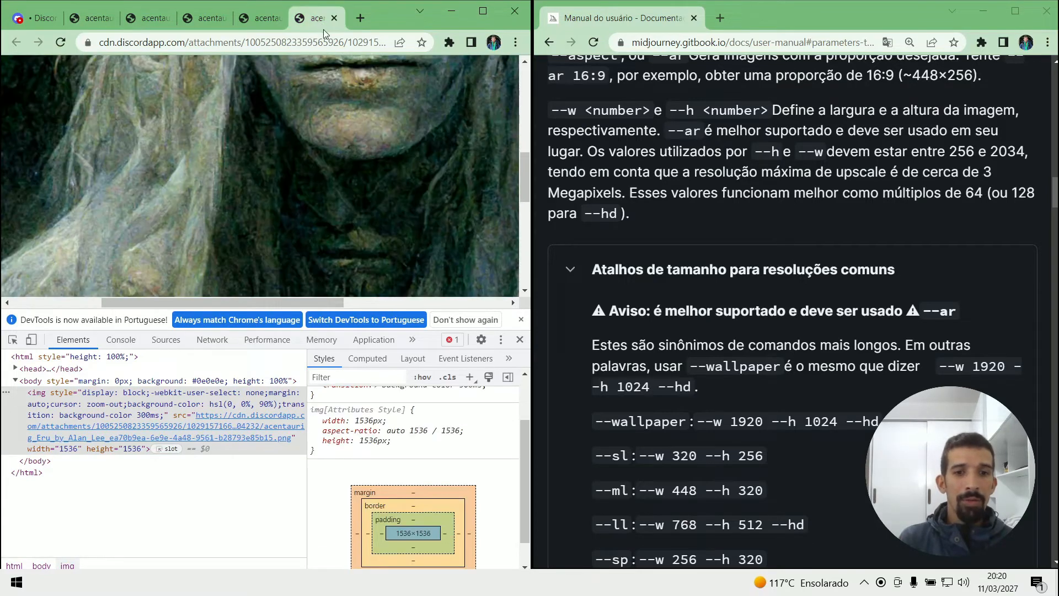
scroll(393, 207, up, 4)
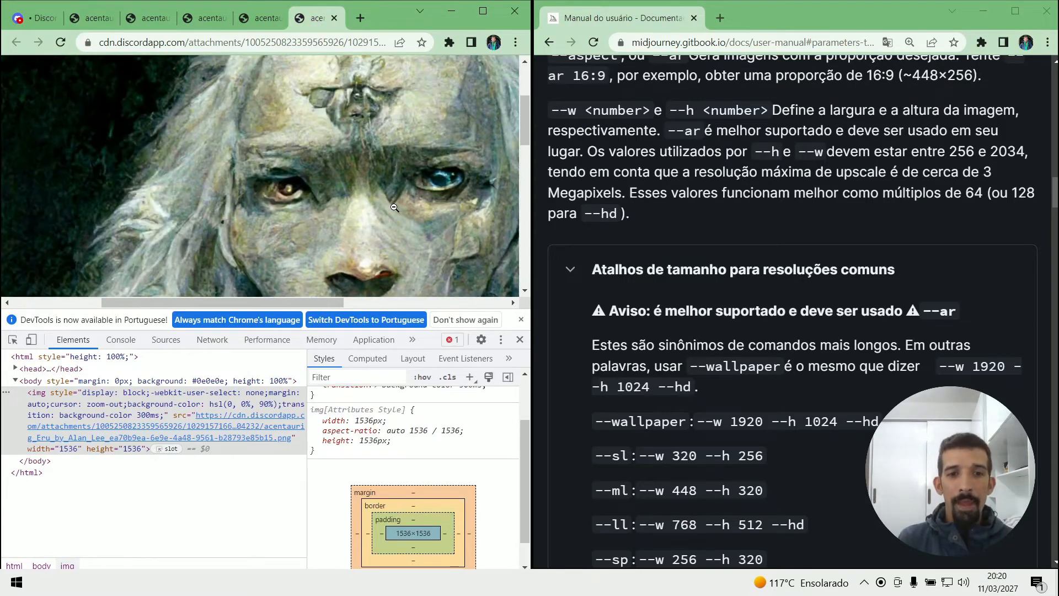
scroll(394, 208, down, 4)
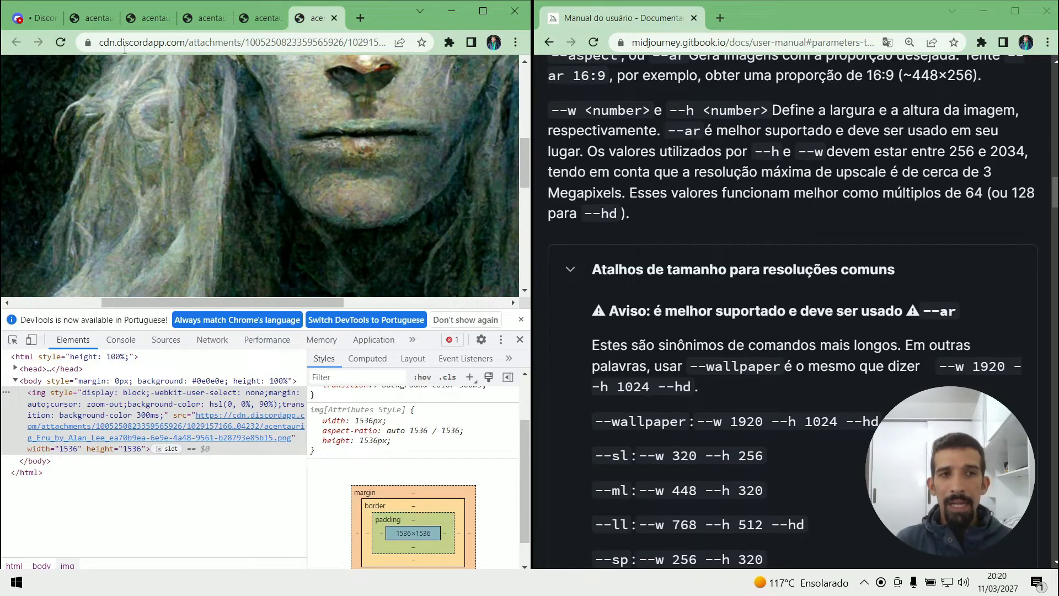
- Close DevTools on both of the default image's tabs and fit the two portraits to the window
click(104, 20)
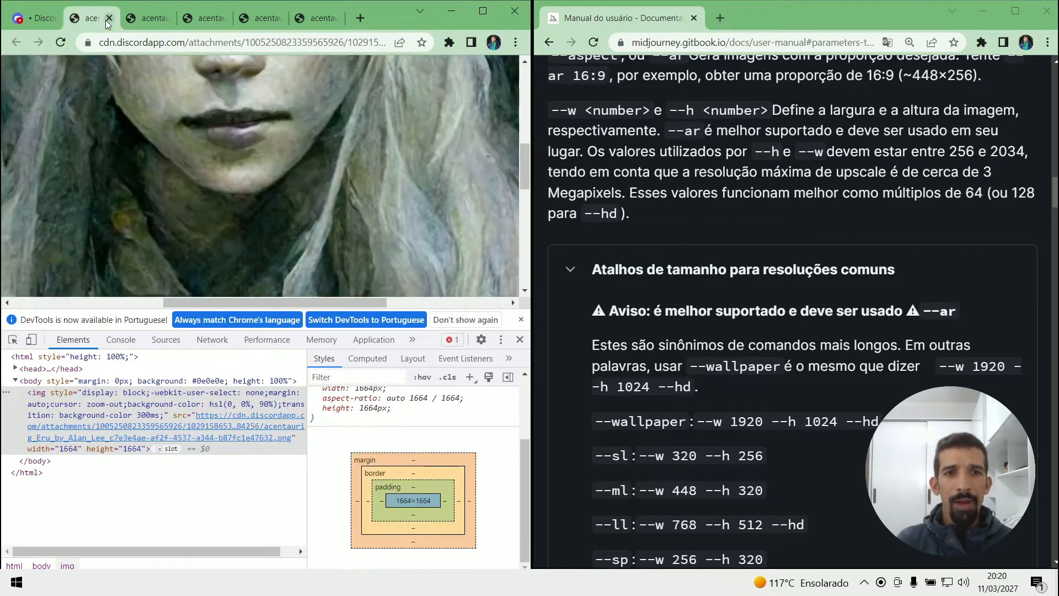
click(520, 320)
click(520, 318)
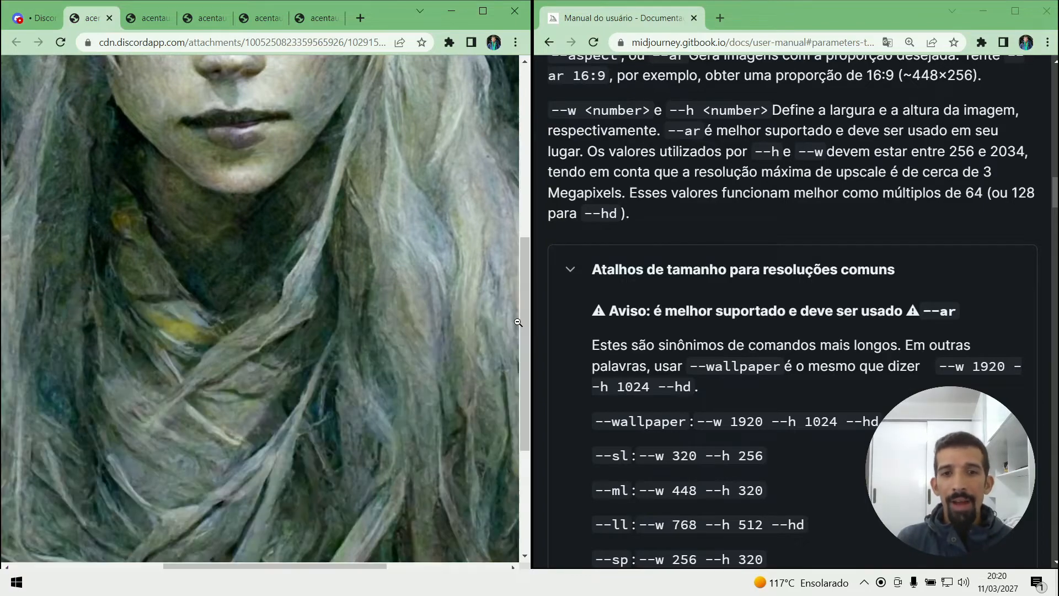
click(389, 277)
key(ctrl+Tab)
click(366, 229)
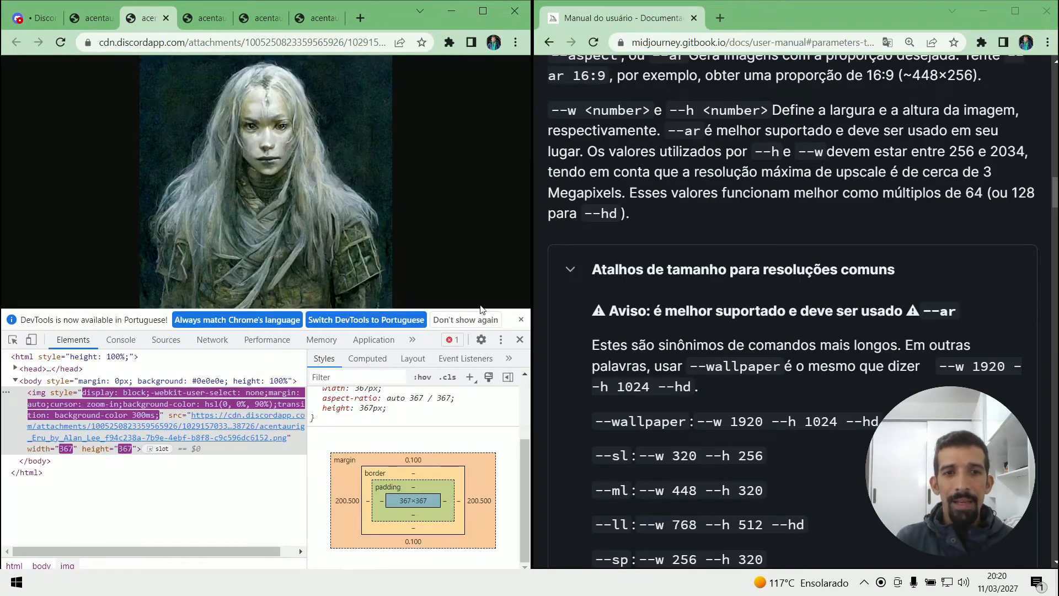
click(521, 320)
click(519, 318)
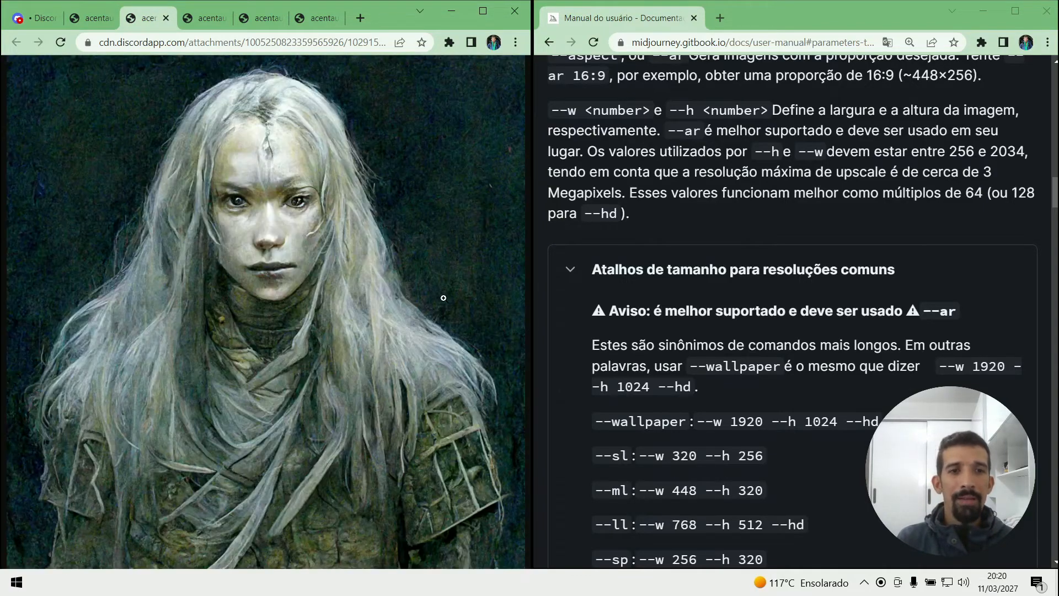
- Alternate between the default image's Max upscale and earlier upscale at window size to compare their texture and facial detail
key(ctrl+shift+Tab)
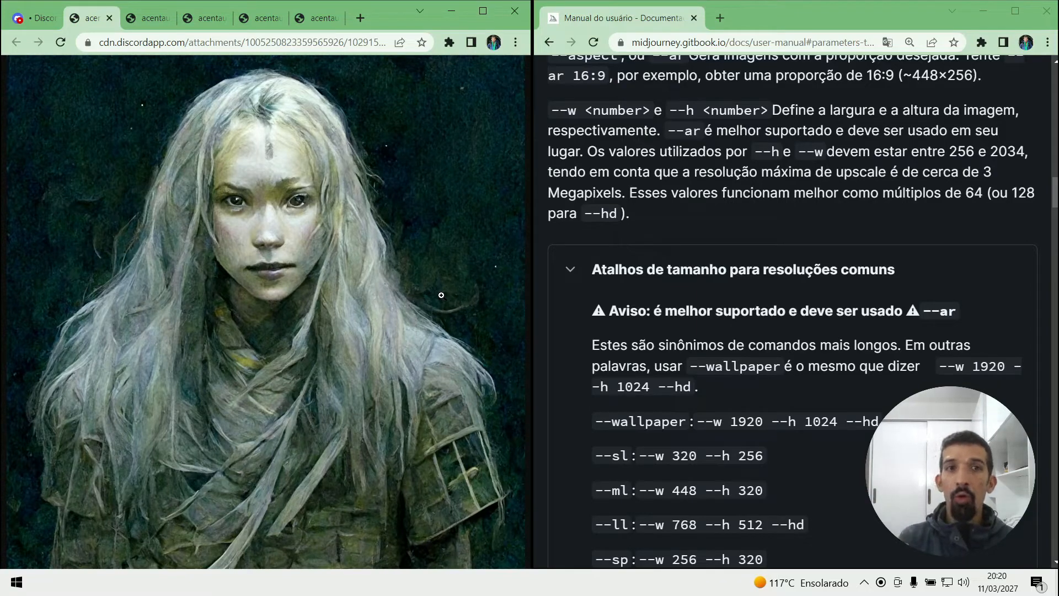
key(ctrl+Tab)
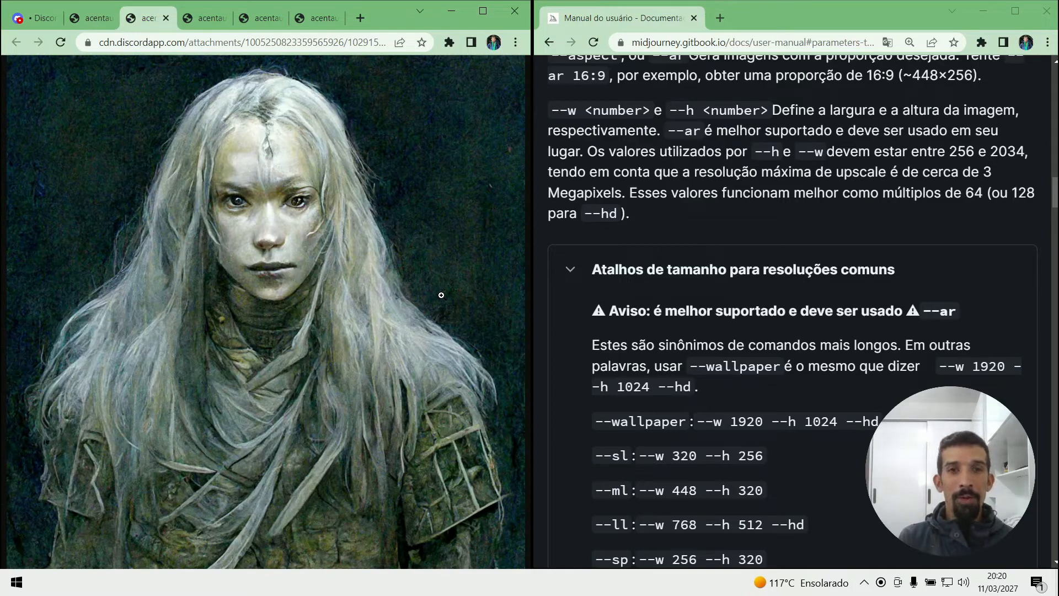
key(ctrl+shift+Tab)
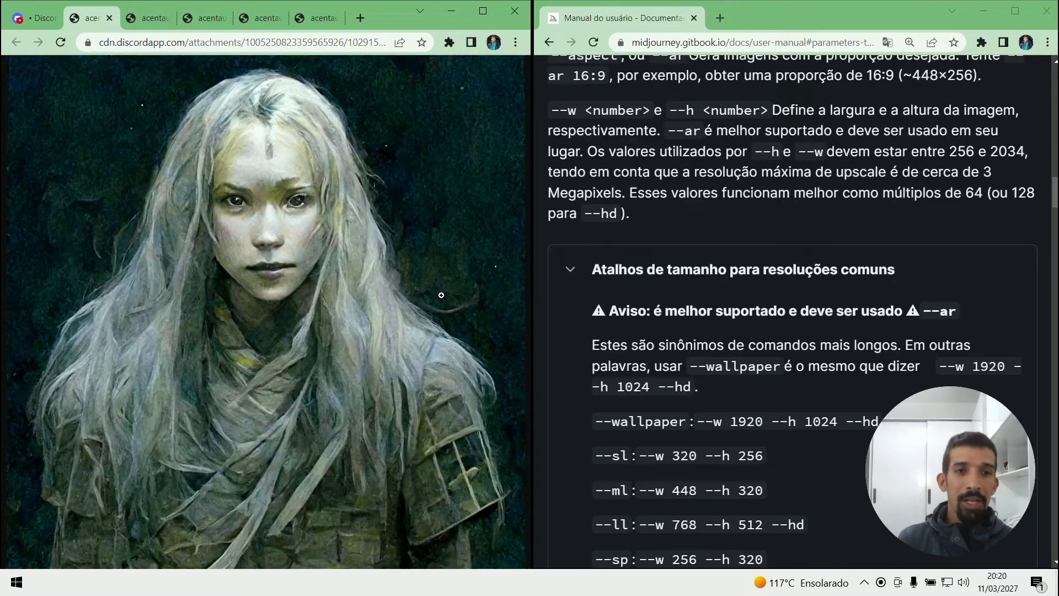
key(ctrl+Tab)
key(ctrl+shift+Tab)
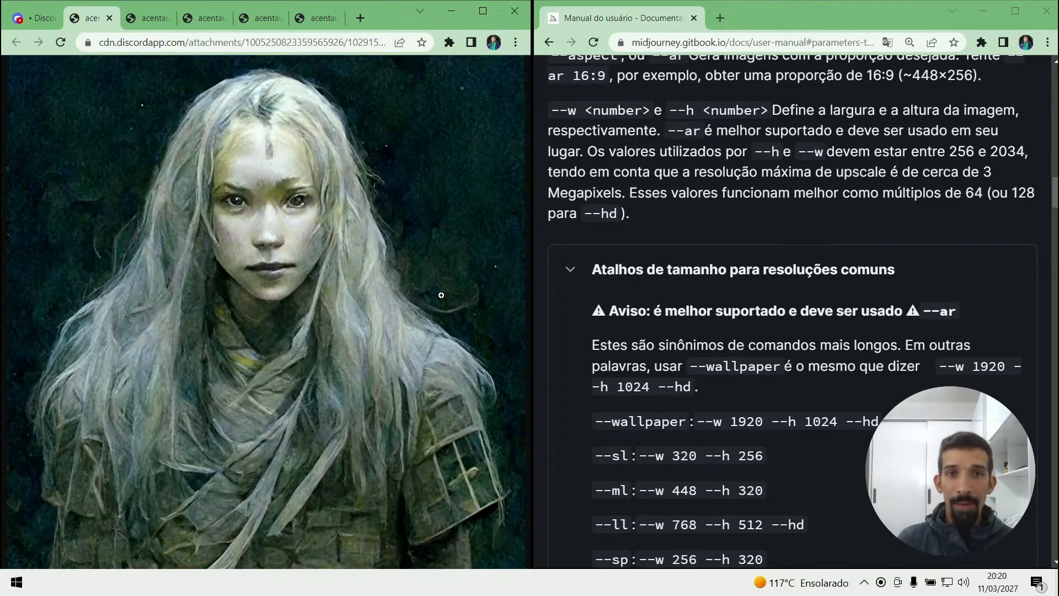
- Enlarge the "--w 256 --h 256" image's Max upscale to full size and inspect its dimensions in DevTools
key(ctrl+Tab)
key(ctrl+Tab)
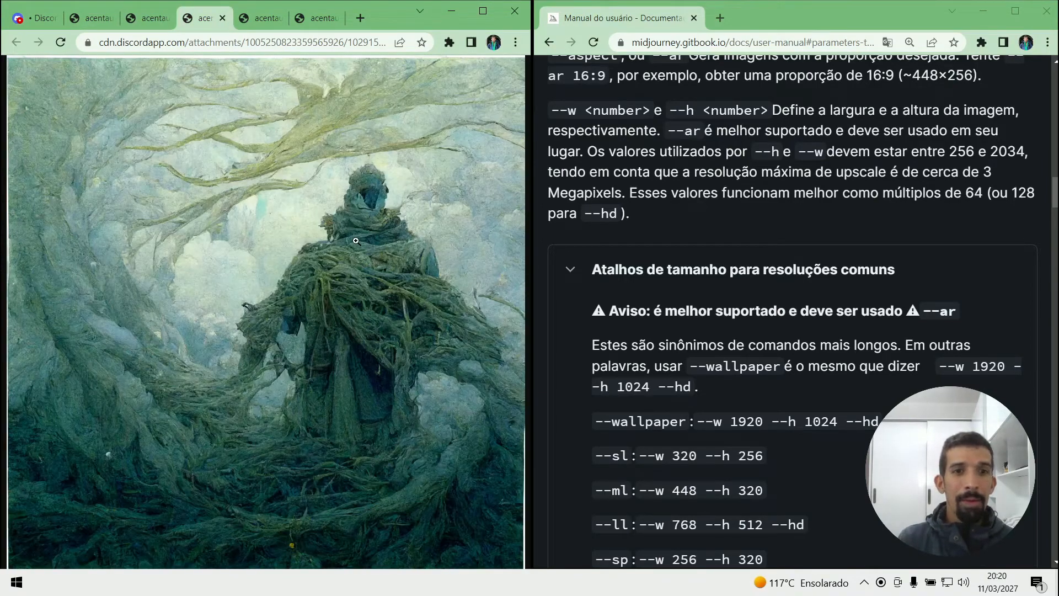
key(ctrl+Tab)
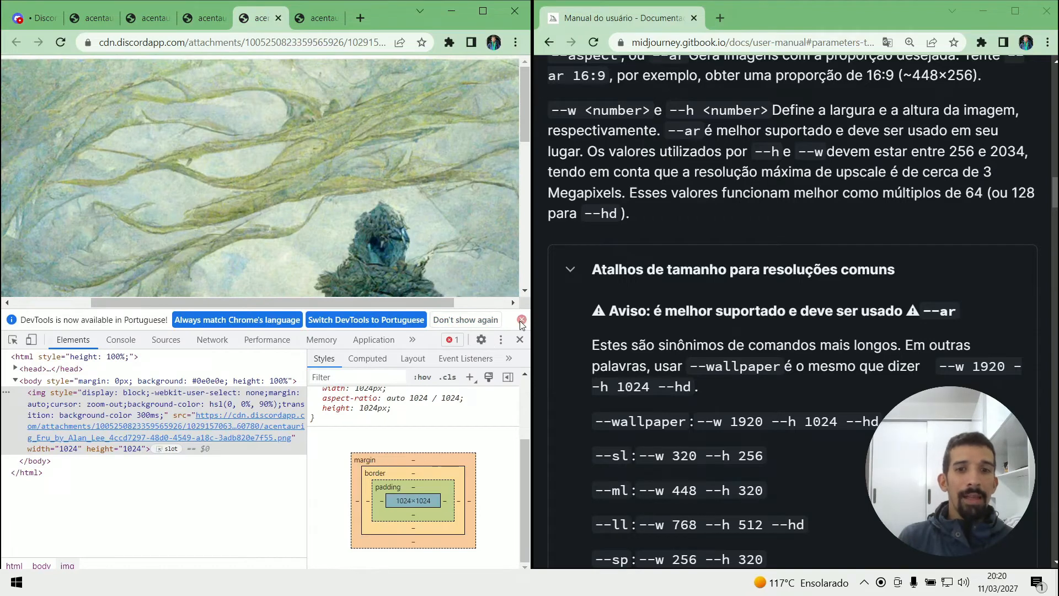
key(ctrl+shift+Tab)
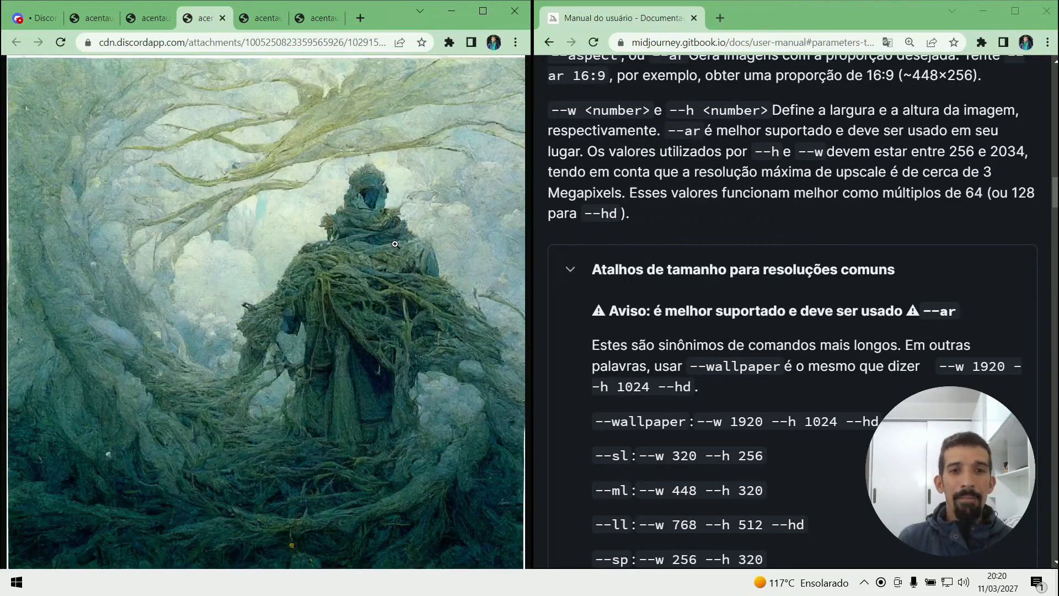
click(320, 184)
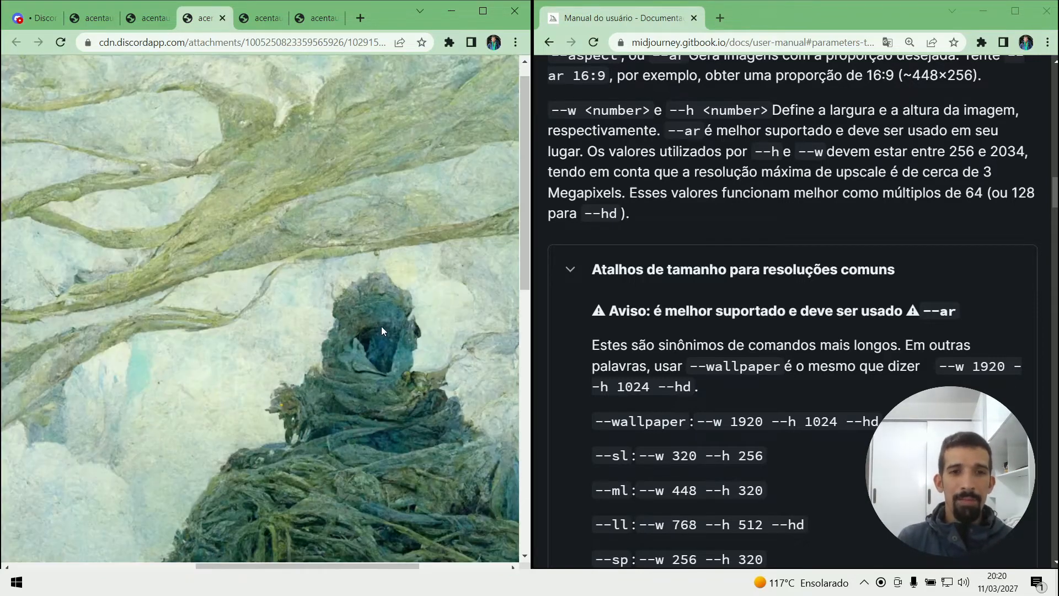
key(F12)
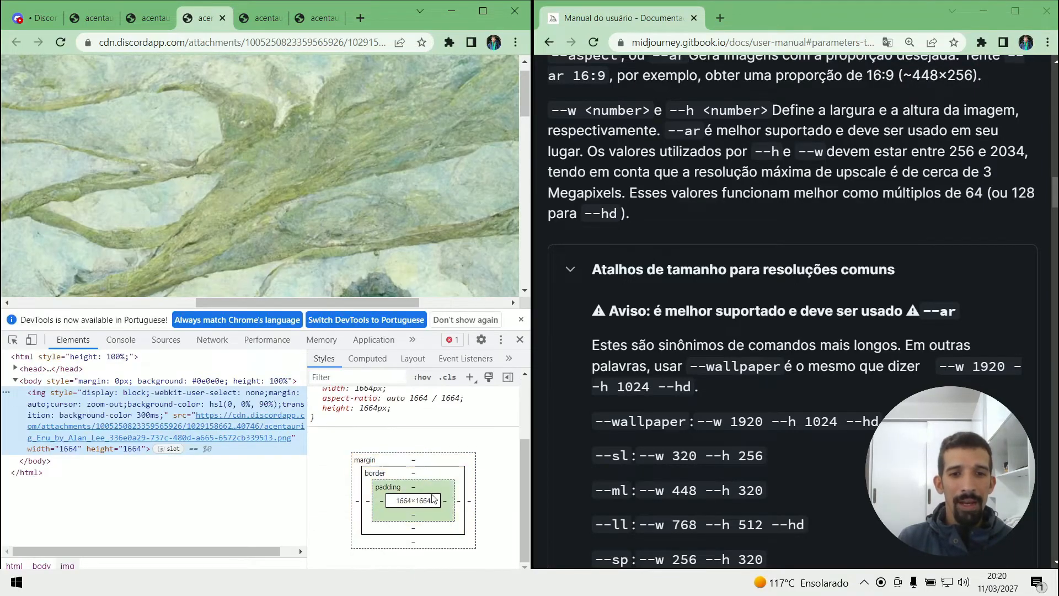
- Compare the "--w 256 --h 256" image's Max upscale with its regular upscale and the default image's versions
key(ctrl+2)
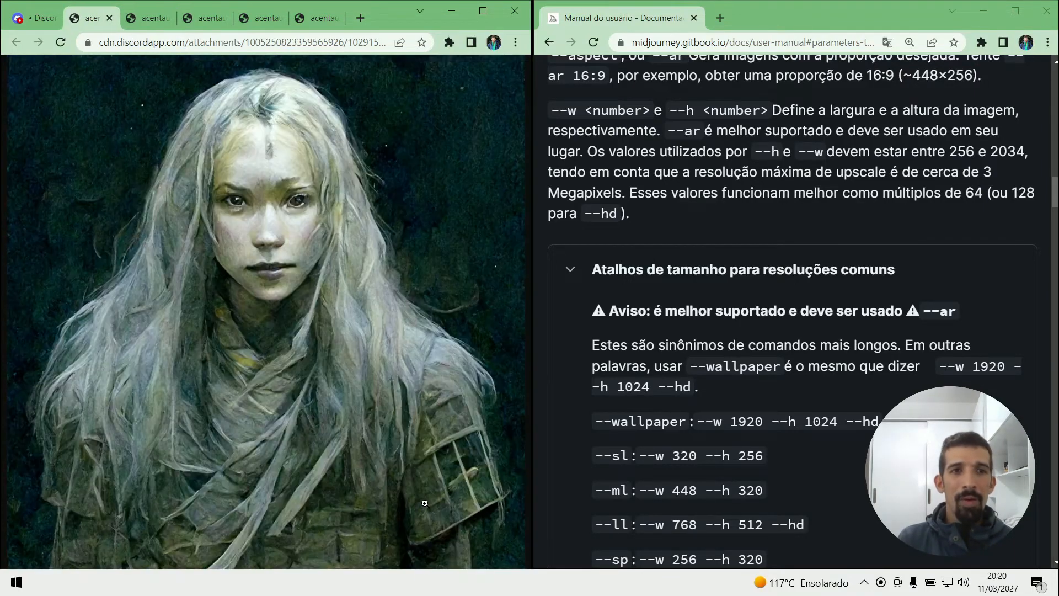
click(420, 419)
key(F12)
key(ctrl+4)
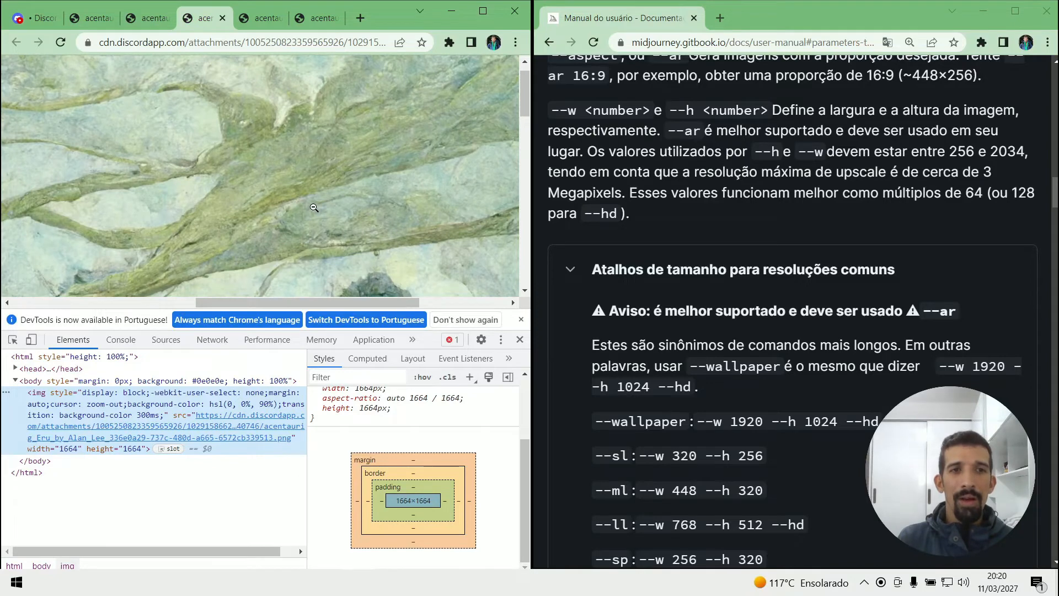
key(ctrl+5)
key(ctrl+4)
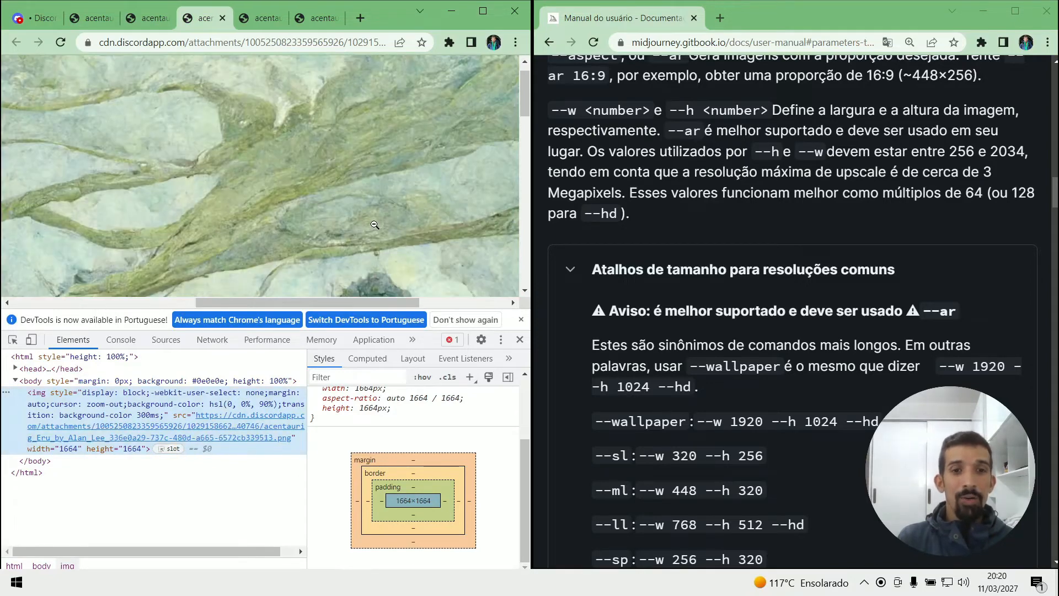
key(ctrl+3)
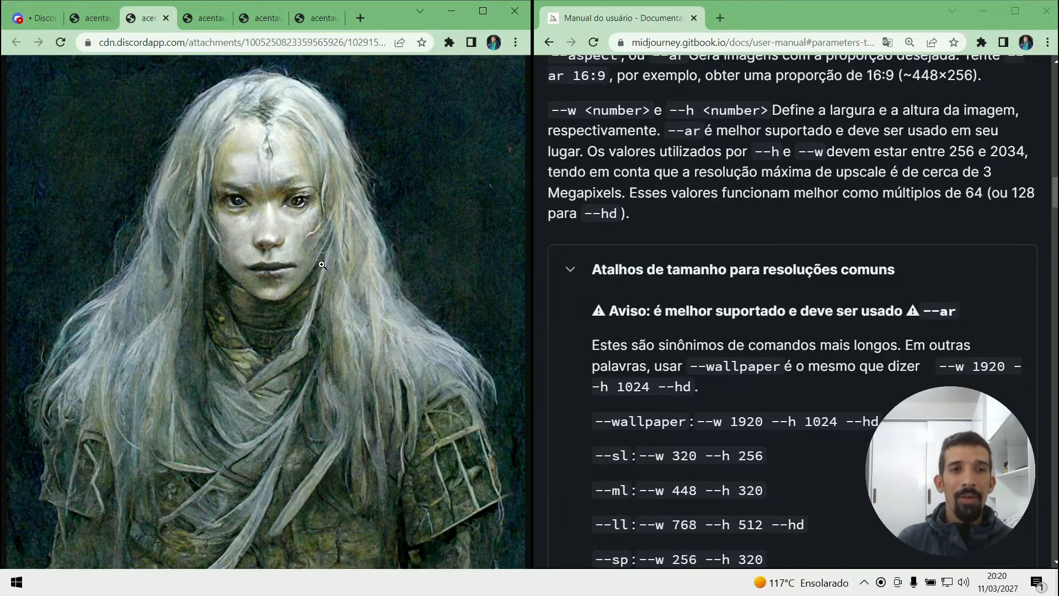
- Close DevTools on the "--w 256 --h 256" and "--w 2034 --h 2034" image tabs, fitting the 2034 portrait to the window
key(ctrl+4)
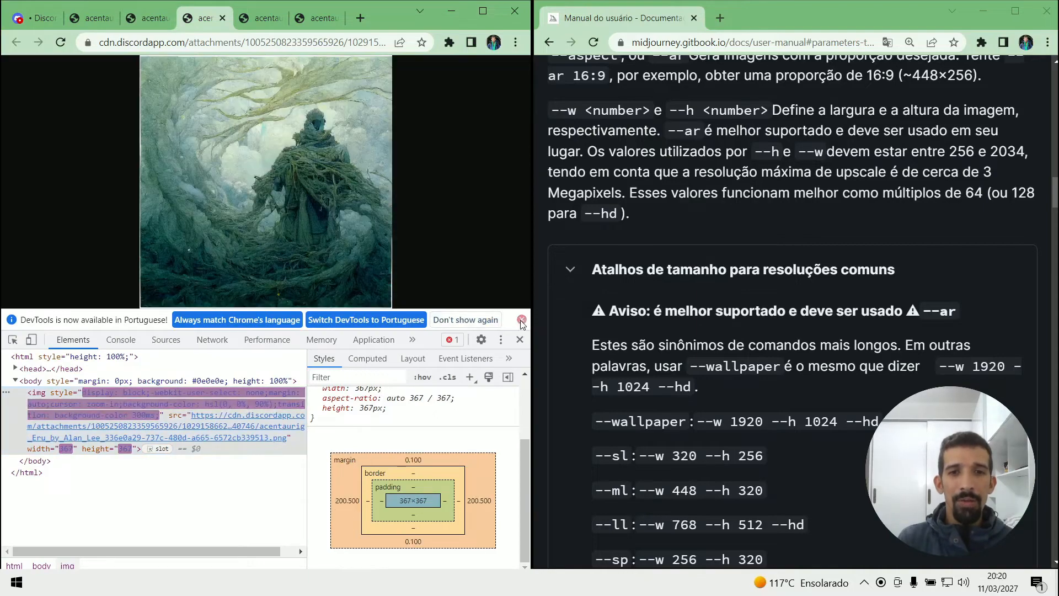
click(522, 319)
key(ctrl+5)
click(521, 319)
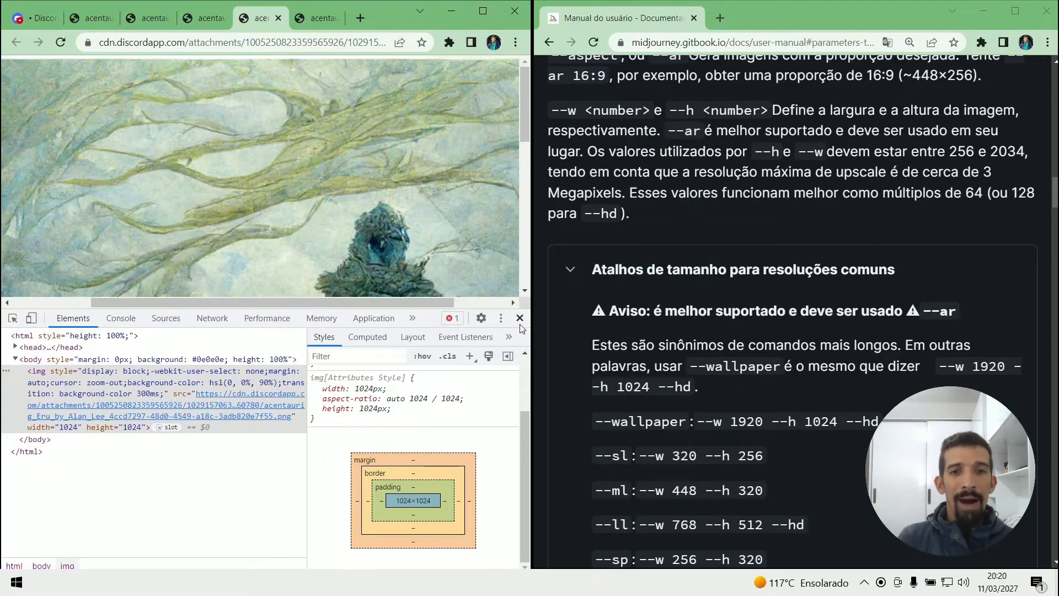
click(520, 318)
key(ctrl+6)
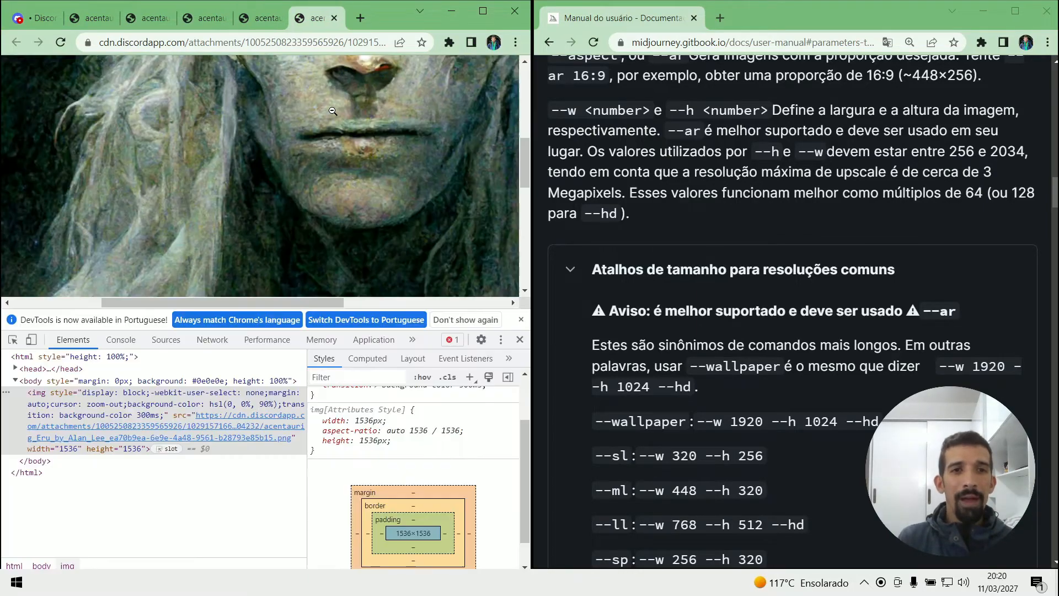
click(382, 211)
click(520, 319)
click(519, 318)
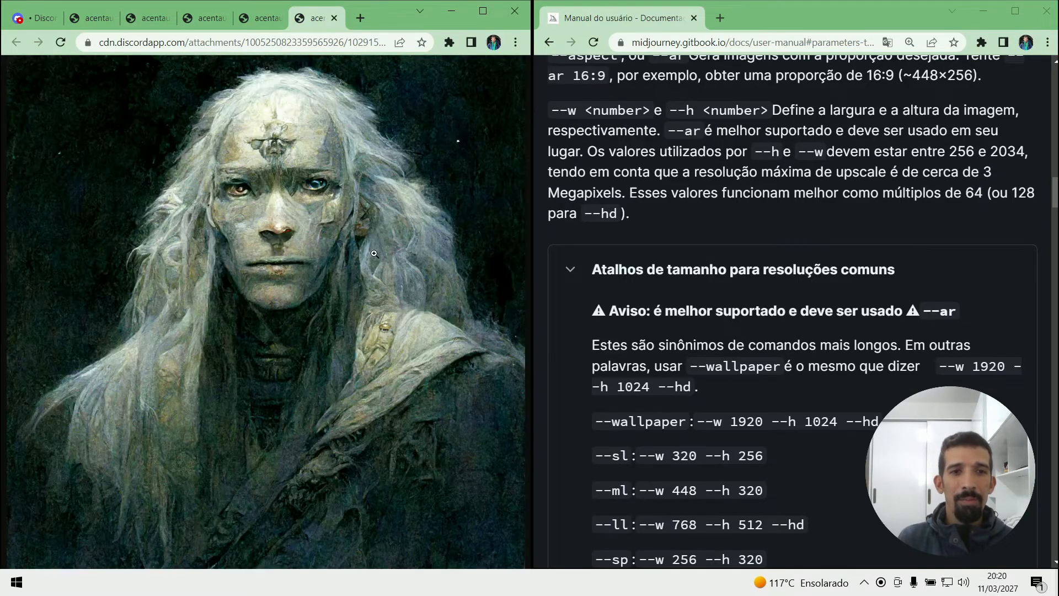
- Look back through the open "--w 256 --h 256" and default image upscales in their tabs
key(ctrl+5)
key(ctrl+4)
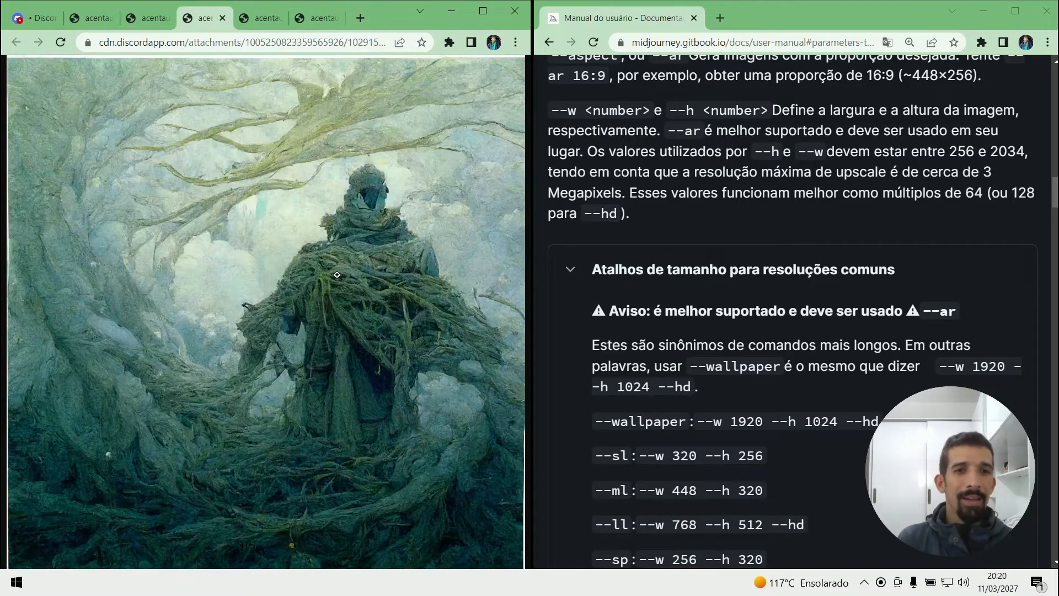
key(ctrl+3)
key(ctrl+2)
- Open the "--w 2034 --h 256" image grid in the Midjourney Bot chat at original size and look across its panoramas
key(ctrl+1)
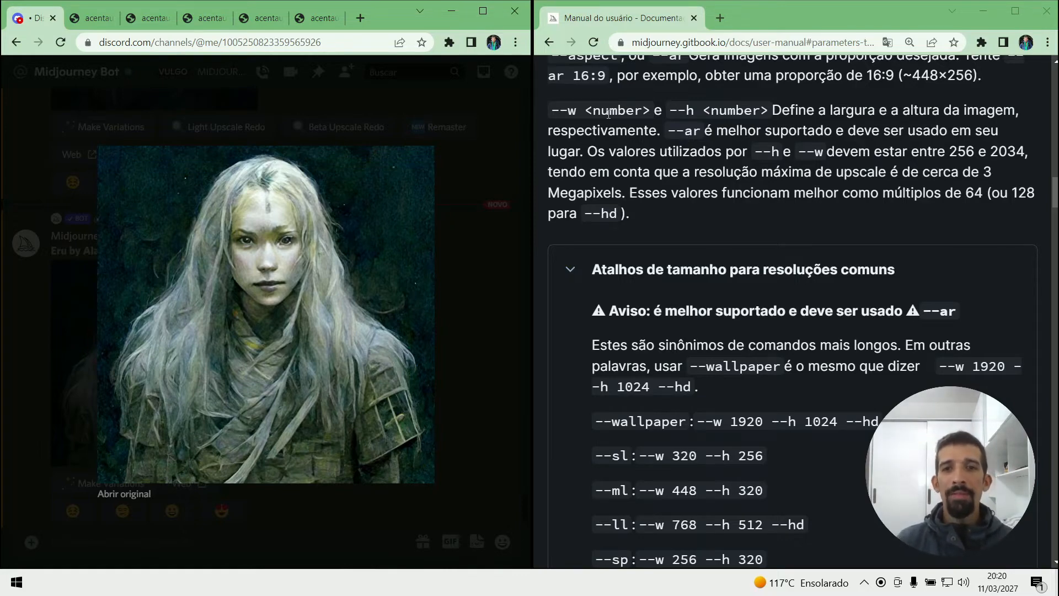
click(88, 163)
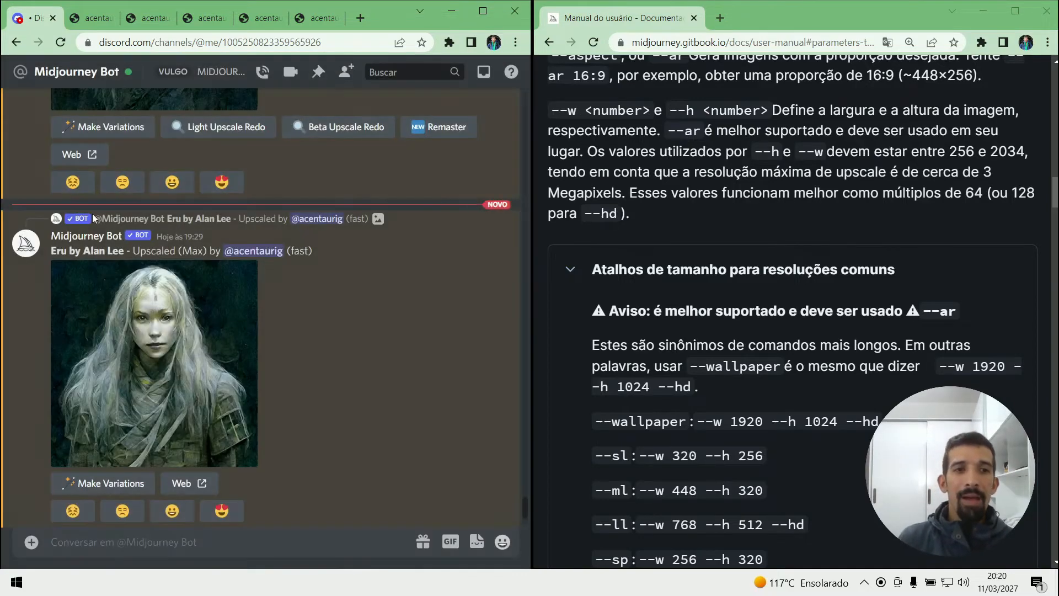
scroll(279, 282, up, 10)
scroll(279, 282, up, 10)
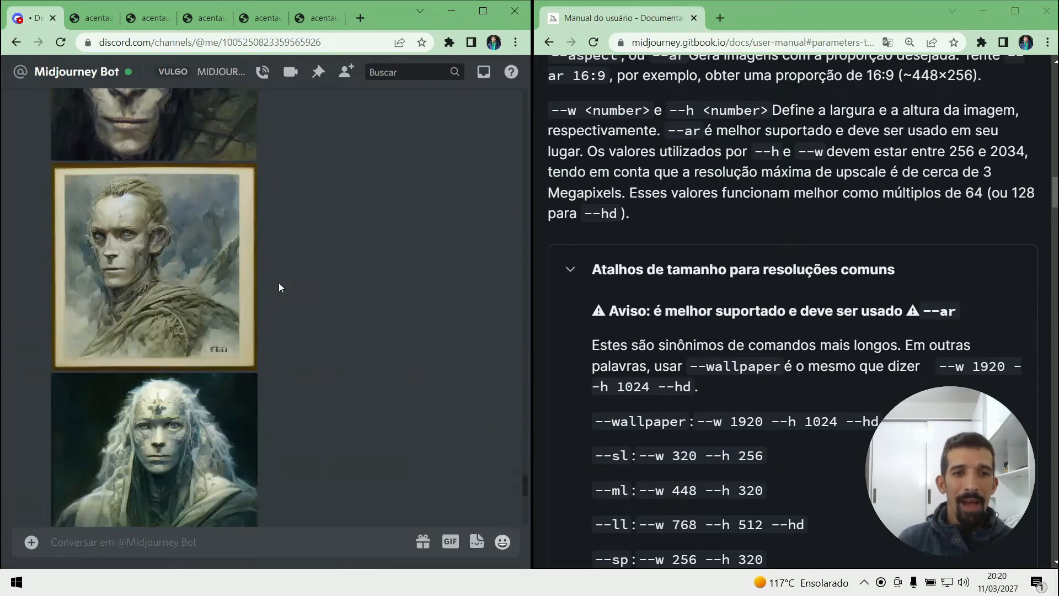
scroll(279, 283, up, 5)
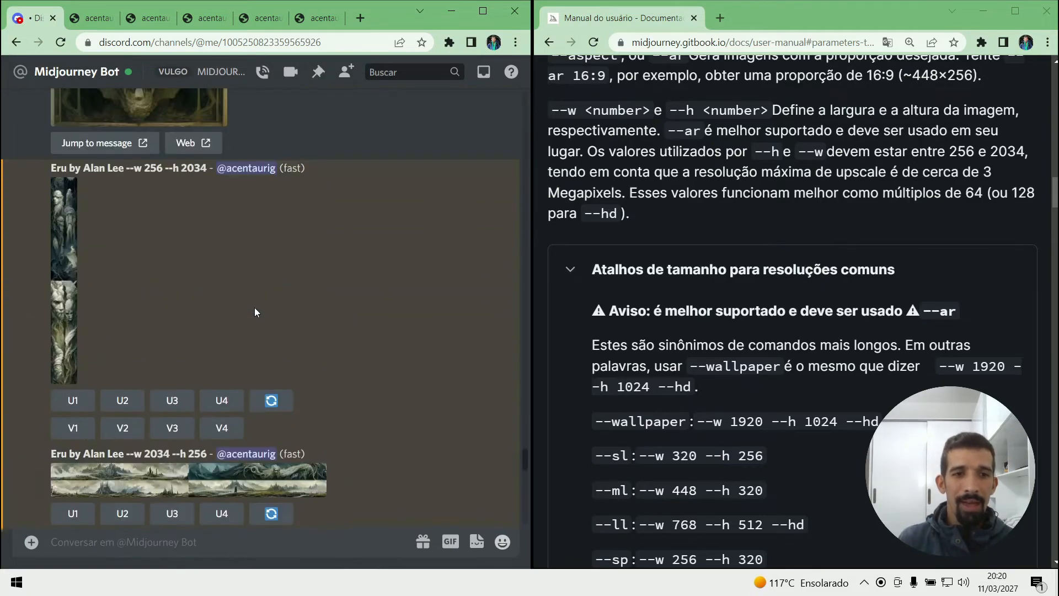
click(252, 464)
click(110, 350)
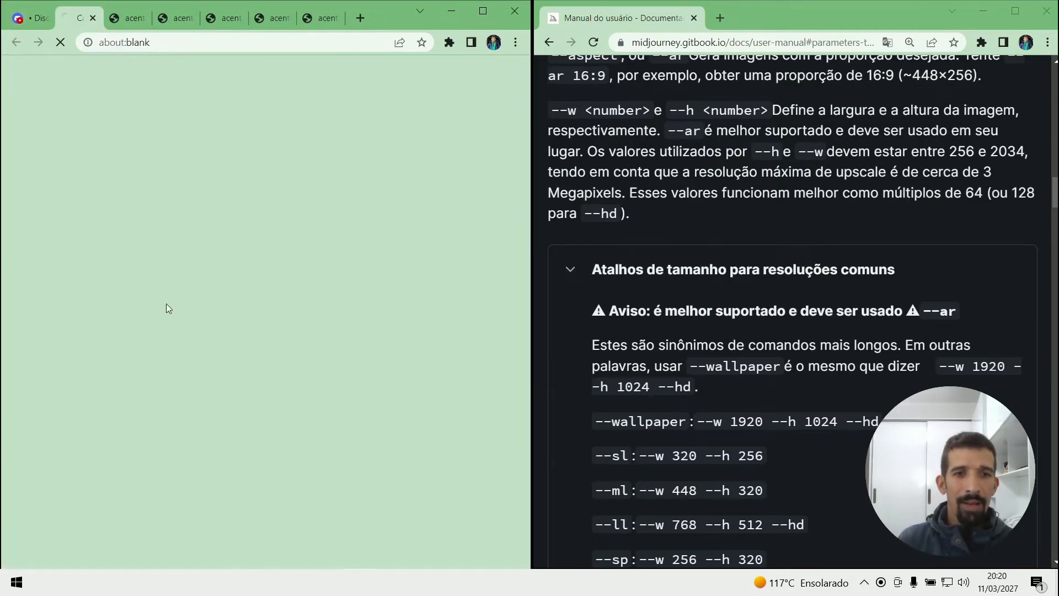
scroll(283, 460, left, 6)
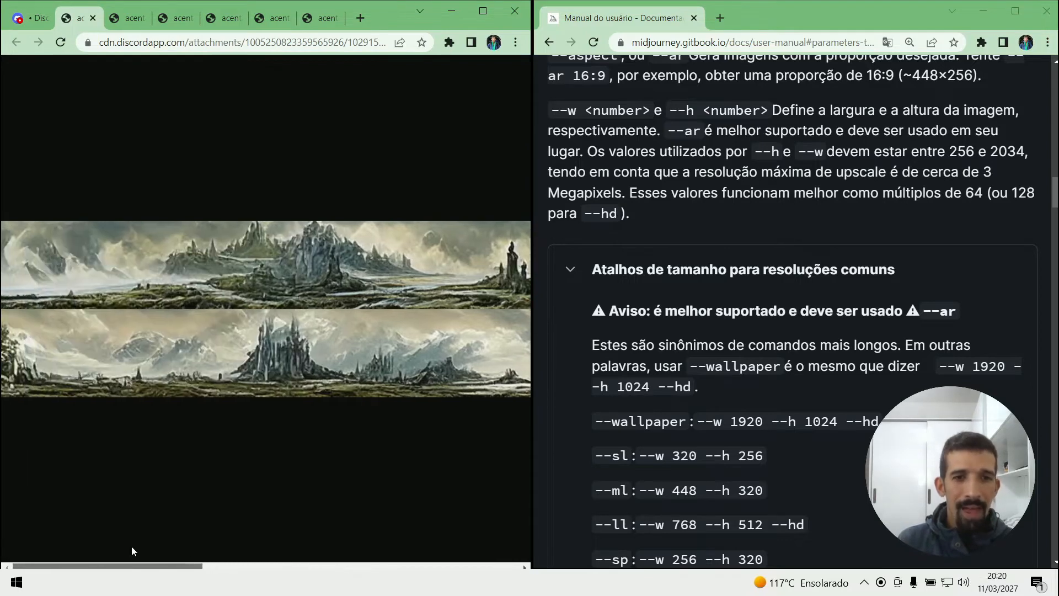
scroll(275, 539, right, 10)
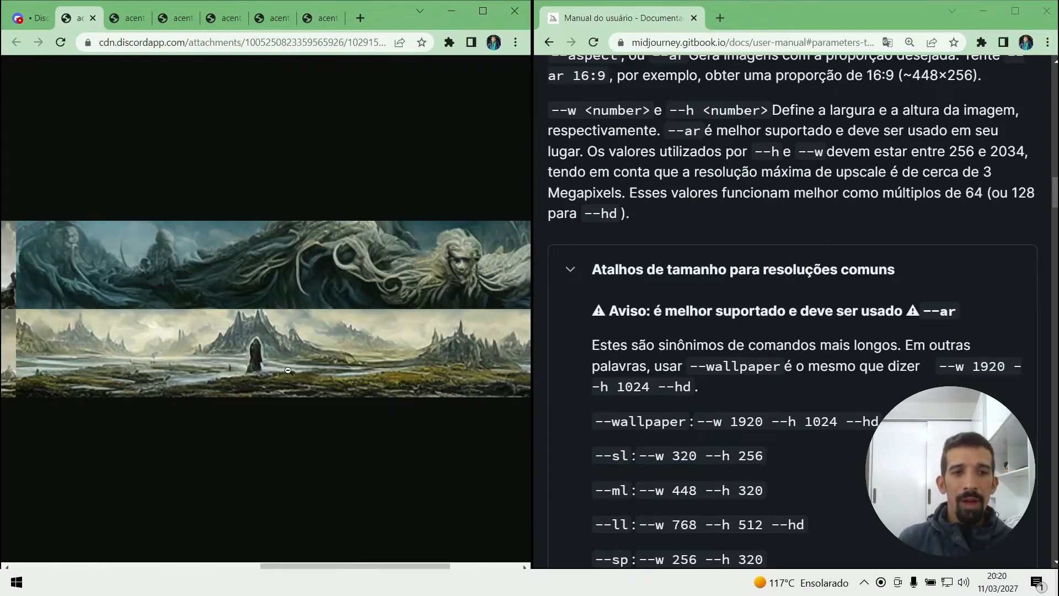
- Upscale the fourth image of the "Eru by Alan Lee --w 2034 --h 256" grid
click(46, 20)
click(206, 255)
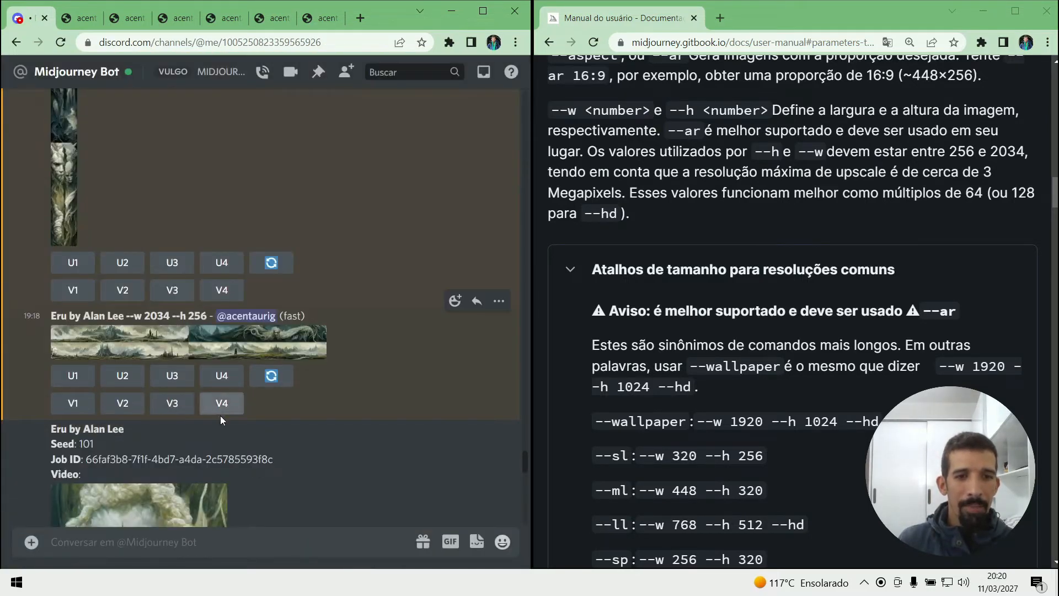
click(231, 375)
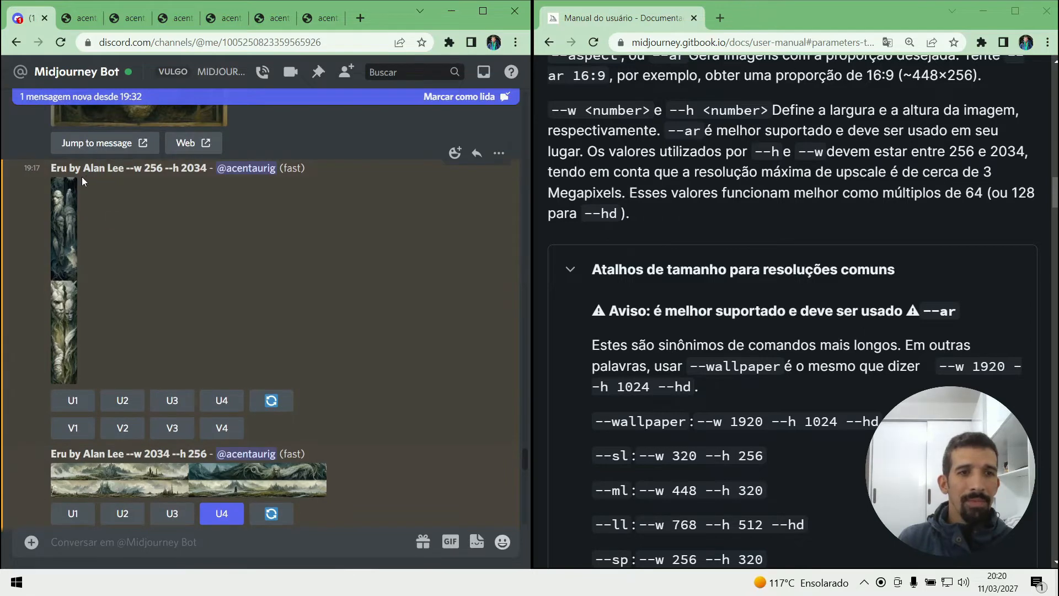
- Preview the "Eru by Alan Lee --w 256 --h 2034" grid and upscale its third image
click(75, 246)
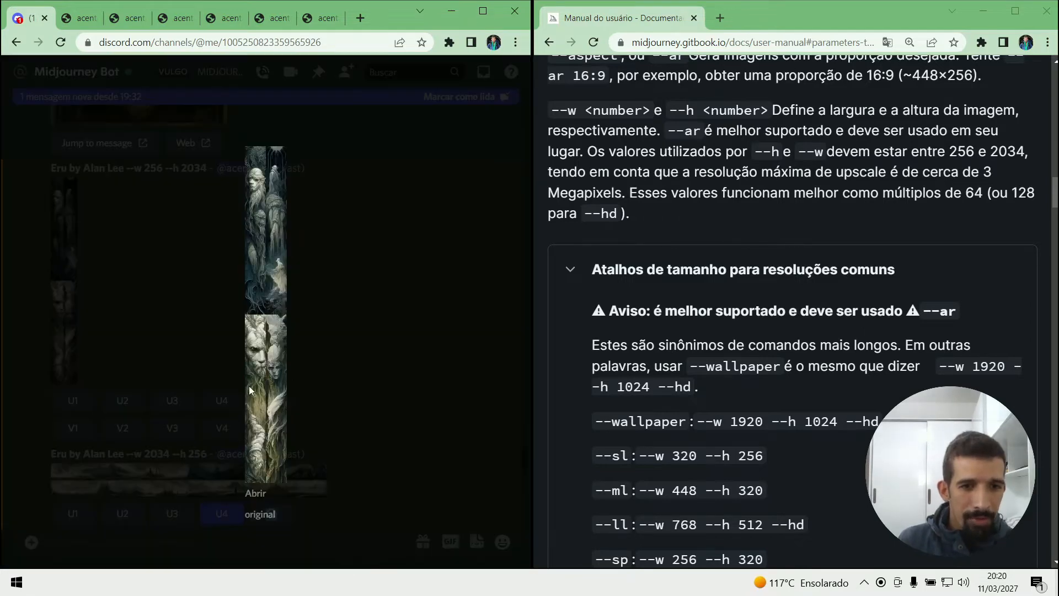
click(223, 365)
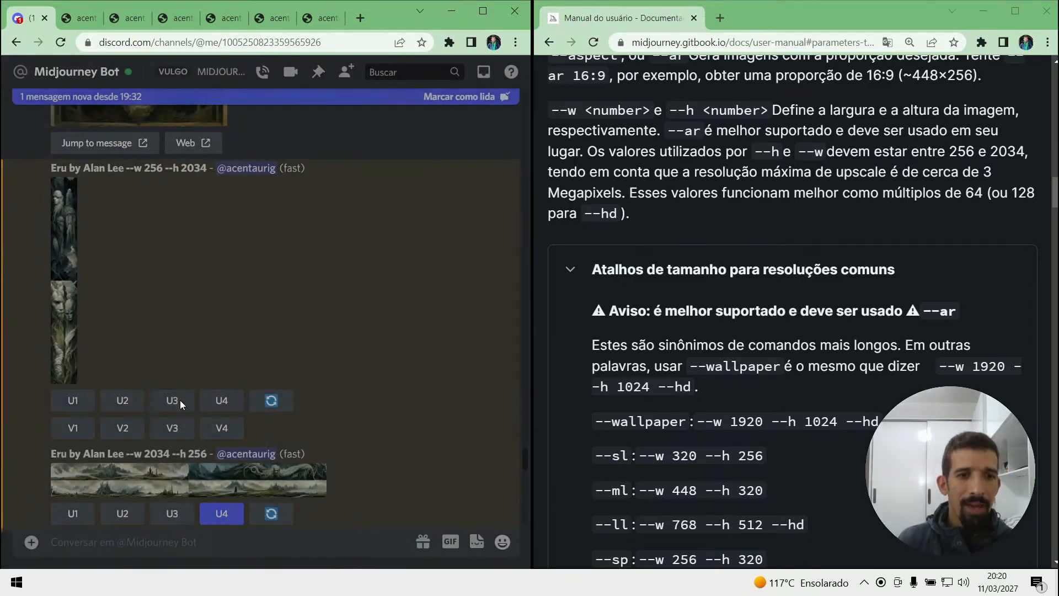
click(179, 399)
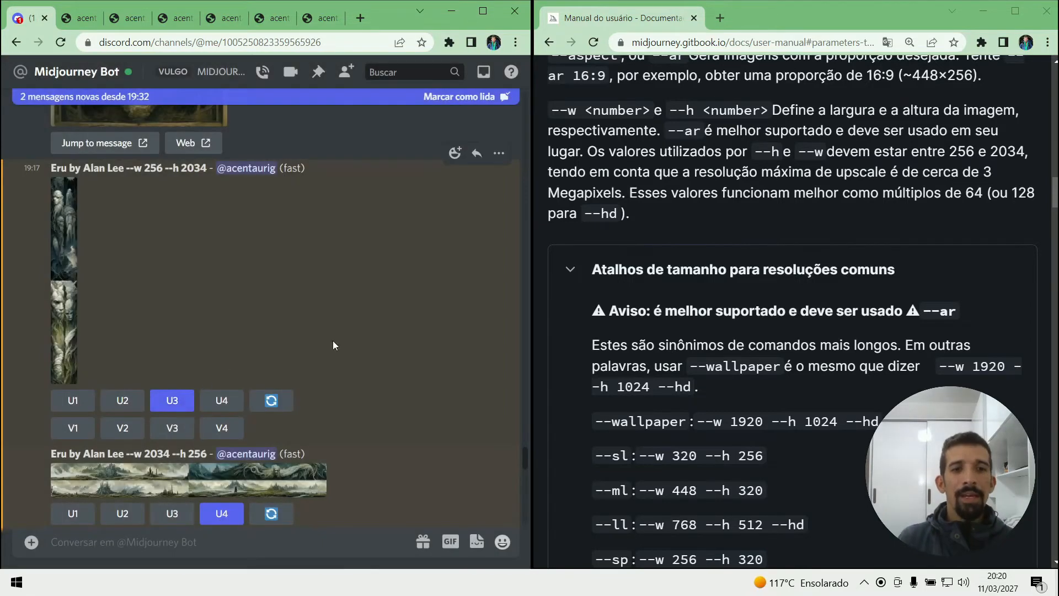
- Check the network sizes of the default portrait's two upscales in DevTools, highlighting the manual's "3 Megapixels" limit for reference
click(130, 19)
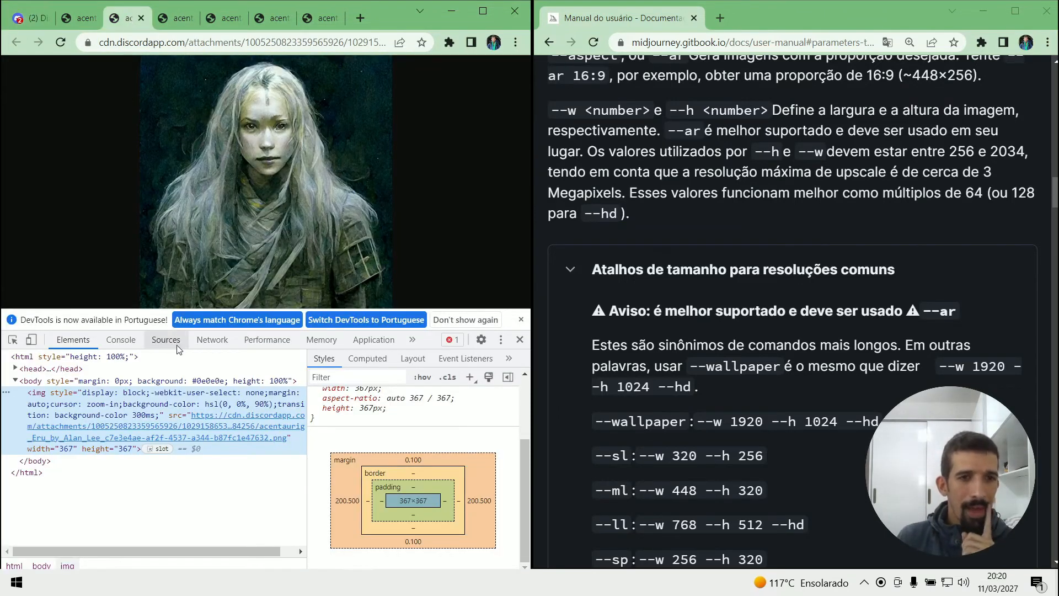
click(199, 342)
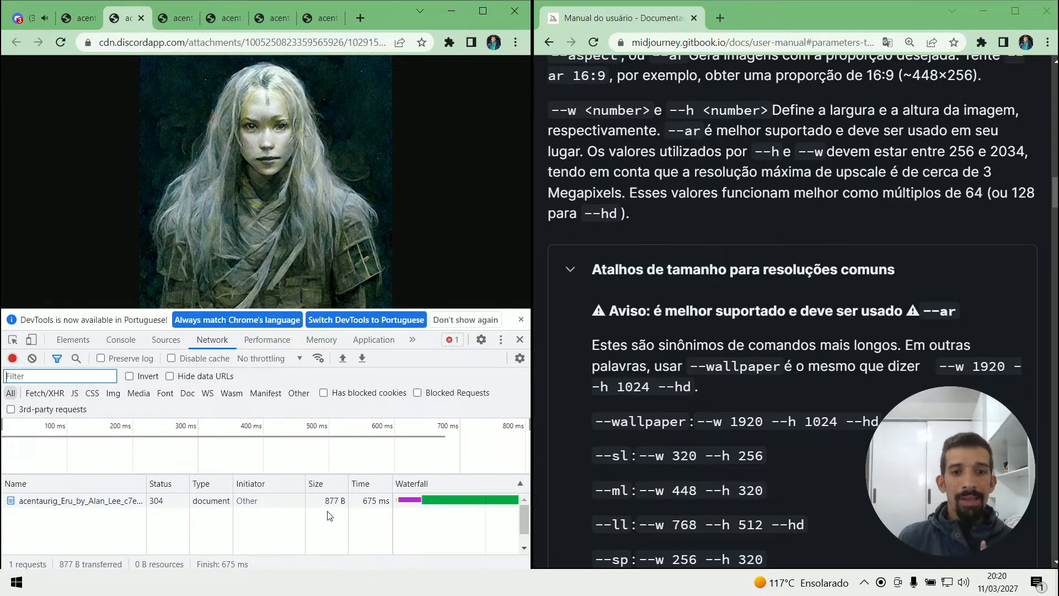
drag(983, 171, 625, 192)
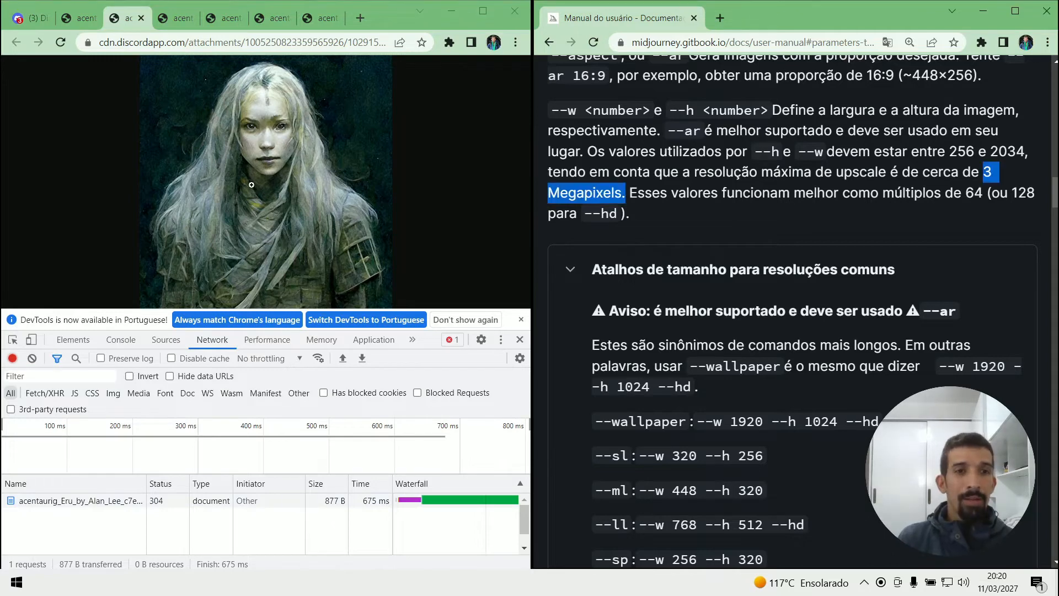
click(185, 19)
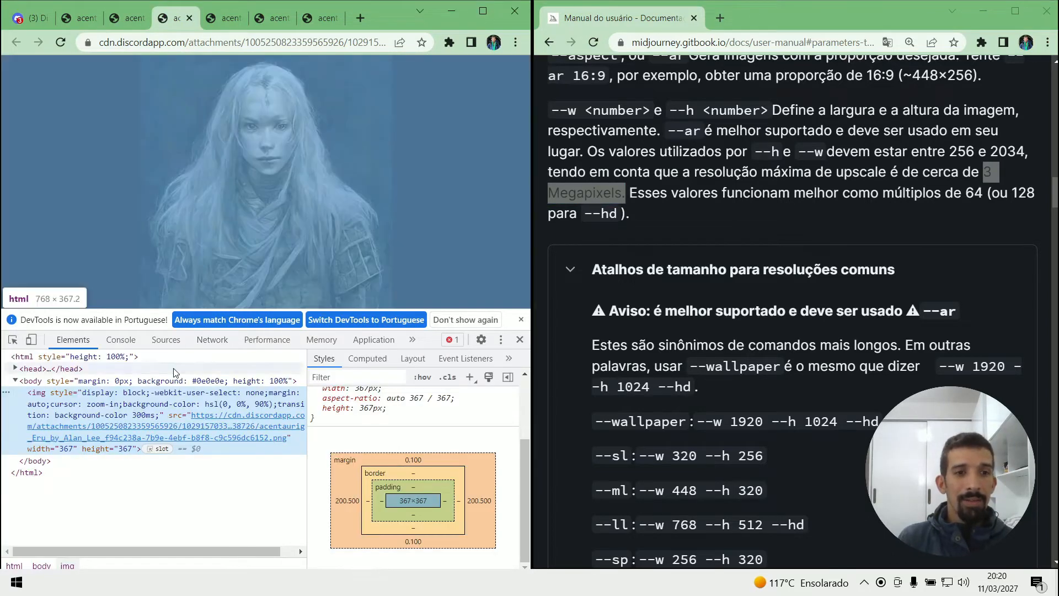
click(203, 339)
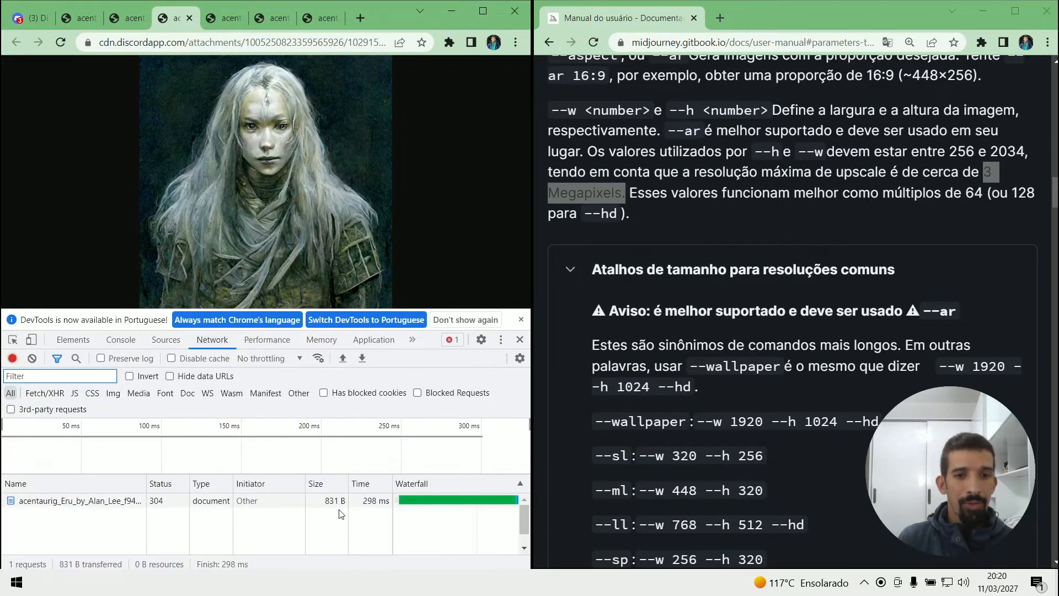
key(ctrl+shift+Tab)
key(ctrl+Tab)
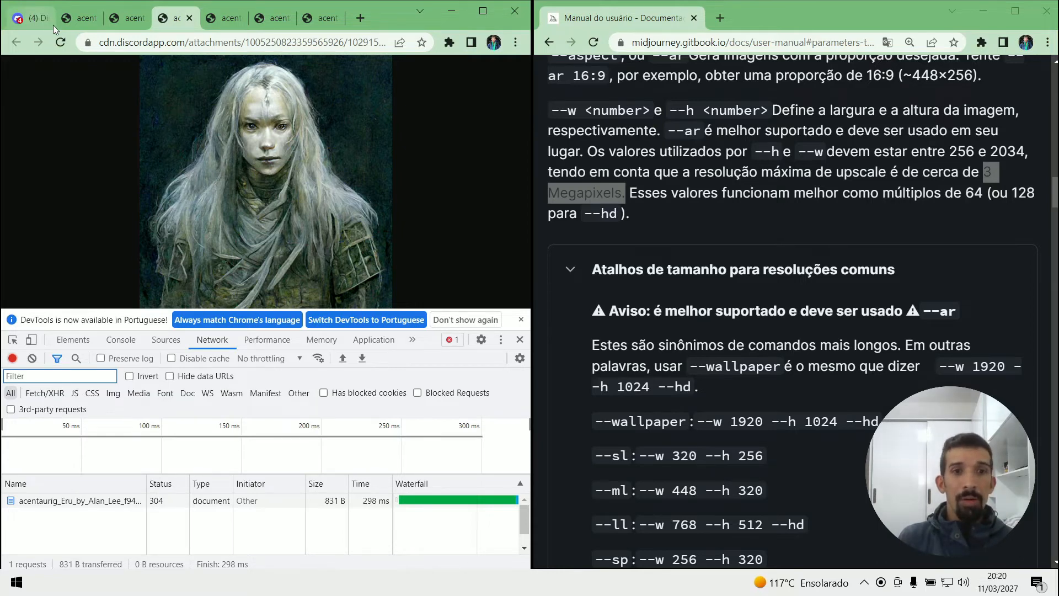
- Open the upscaled "--w 2034 --h 256" panorama from the chat in its own tab and examine its detail at full size
click(38, 20)
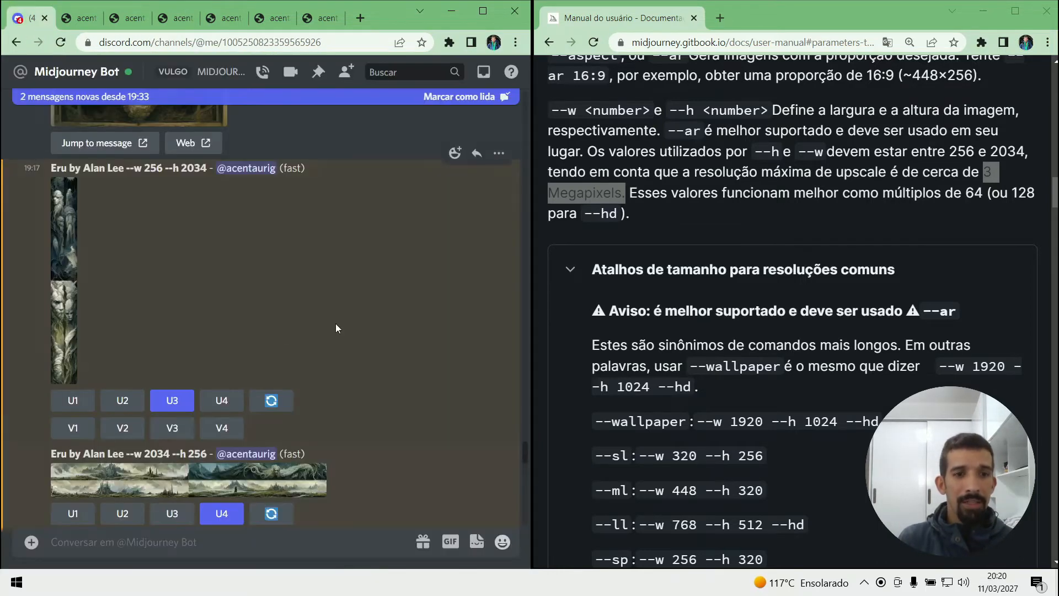
scroll(352, 336, down, 6)
scroll(353, 338, up, 10)
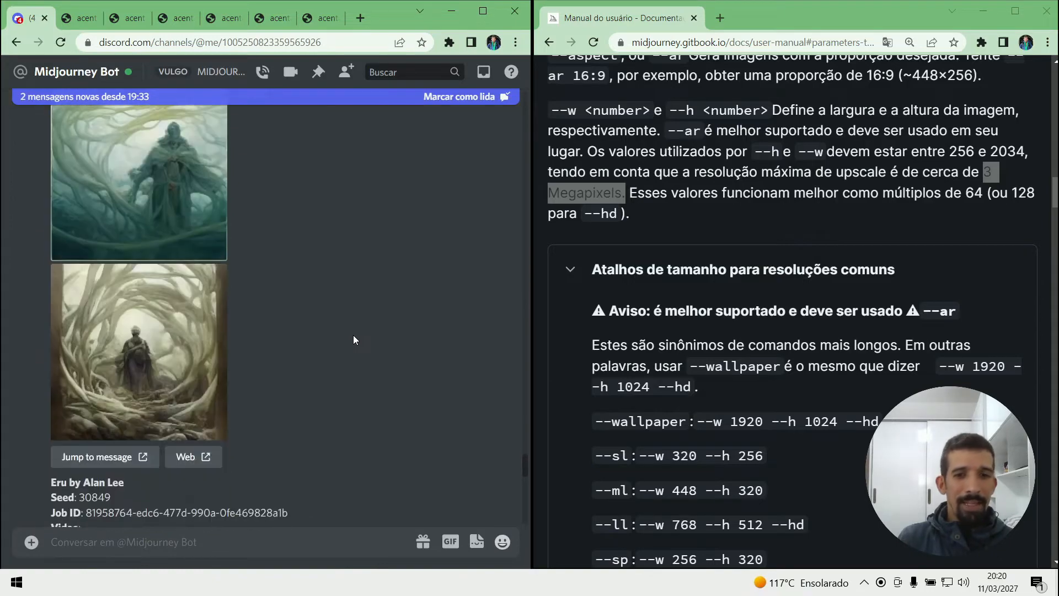
scroll(353, 335, down, 8)
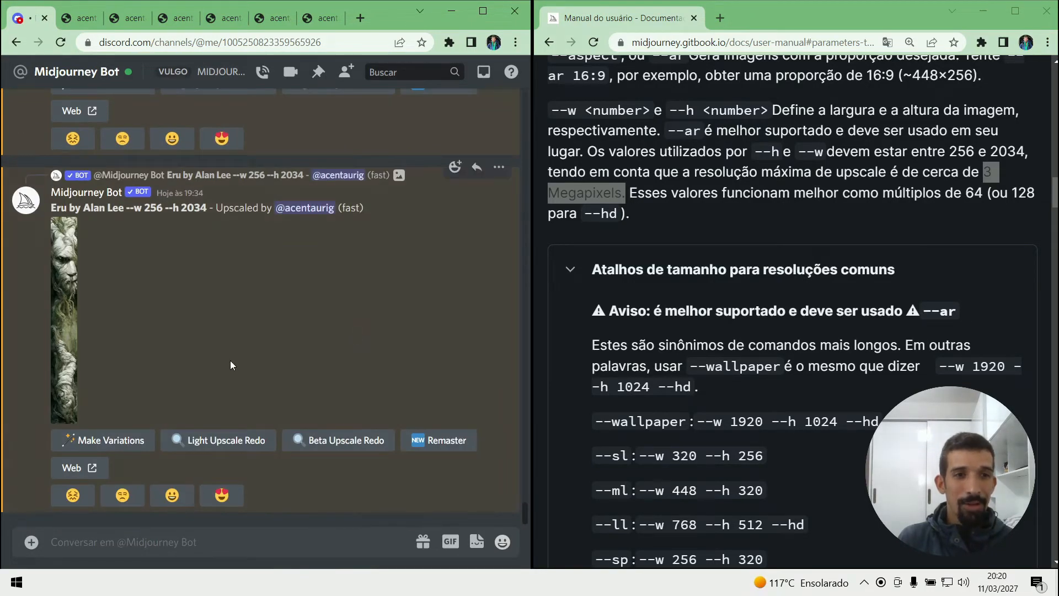
scroll(230, 360, up, 4)
click(227, 266)
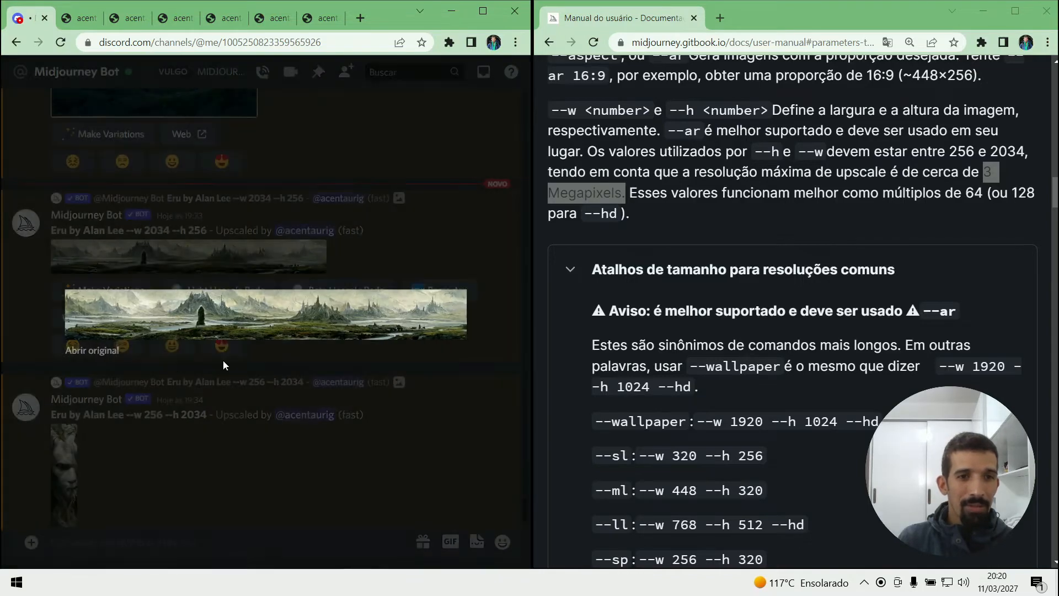
click(97, 353)
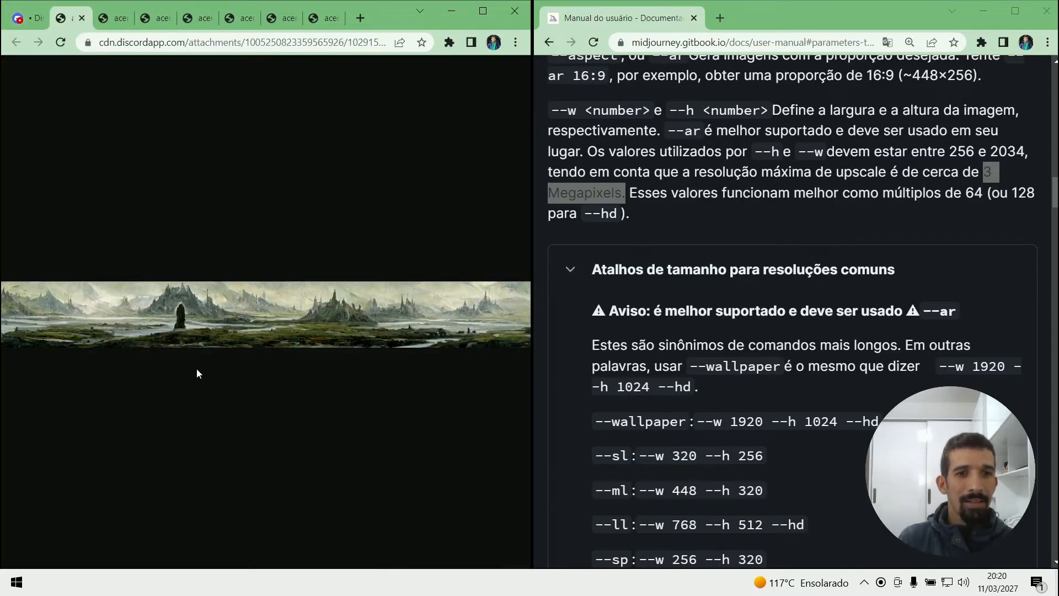
click(196, 369)
drag(247, 565, 55, 566)
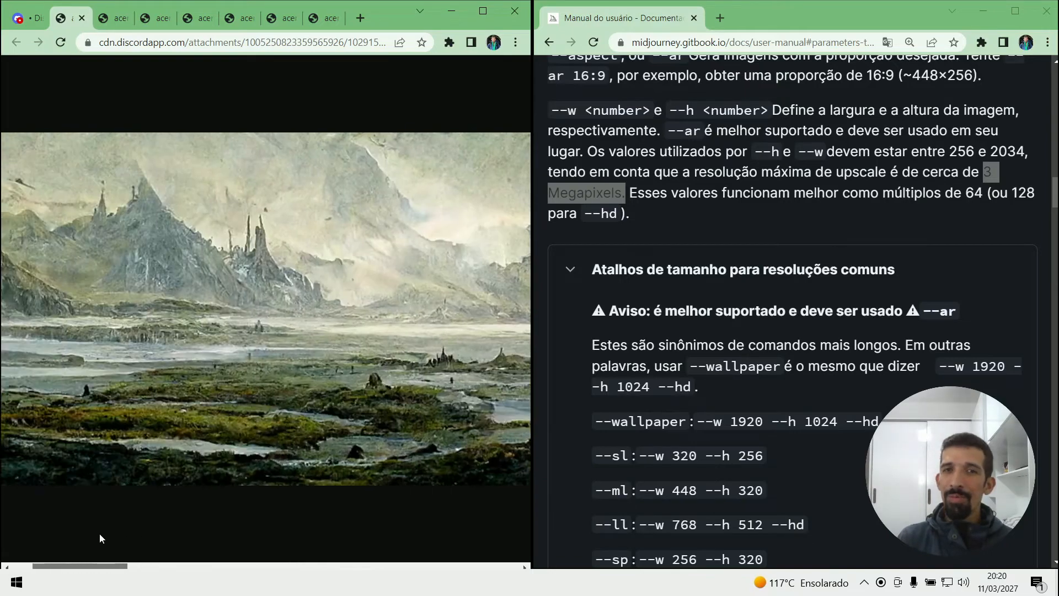
- Open the upscaled "--w 256 --h 2034" image from the chat in its own tab and examine its detail at full size
key(ctrl+shift+Tab)
click(226, 457)
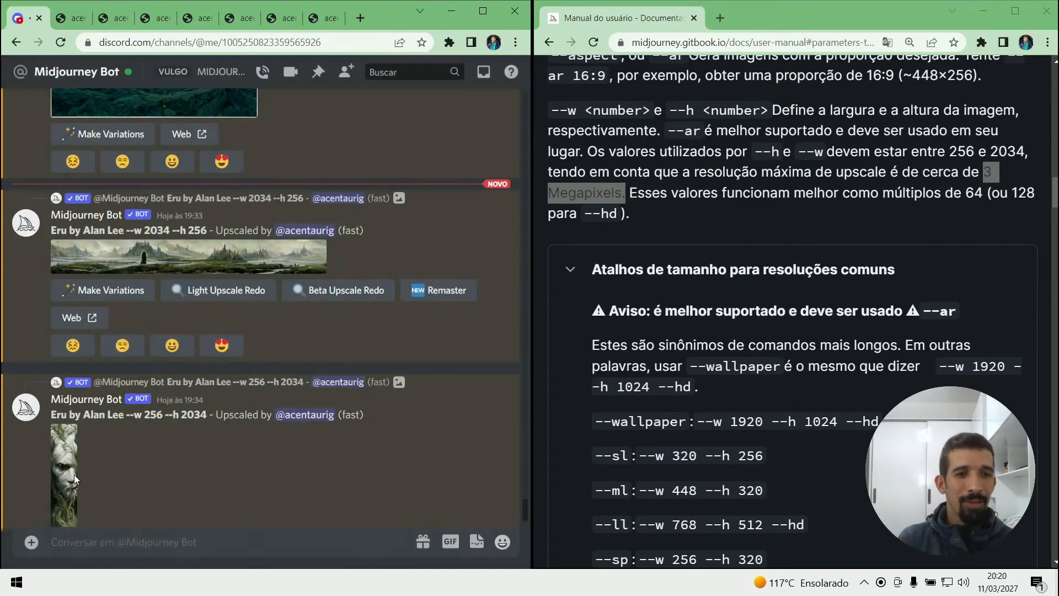
click(74, 474)
click(257, 515)
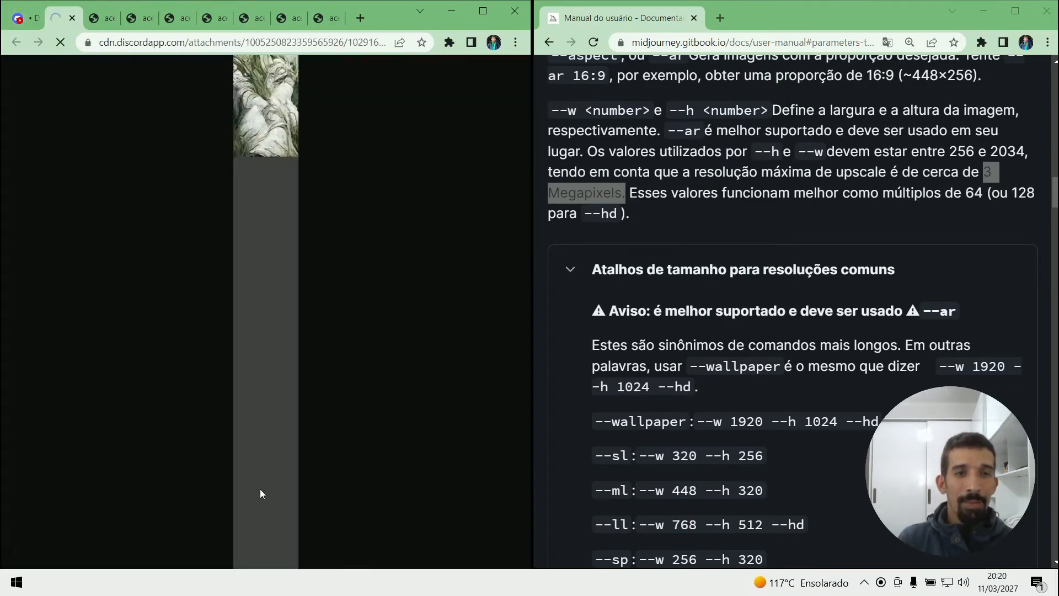
click(280, 359)
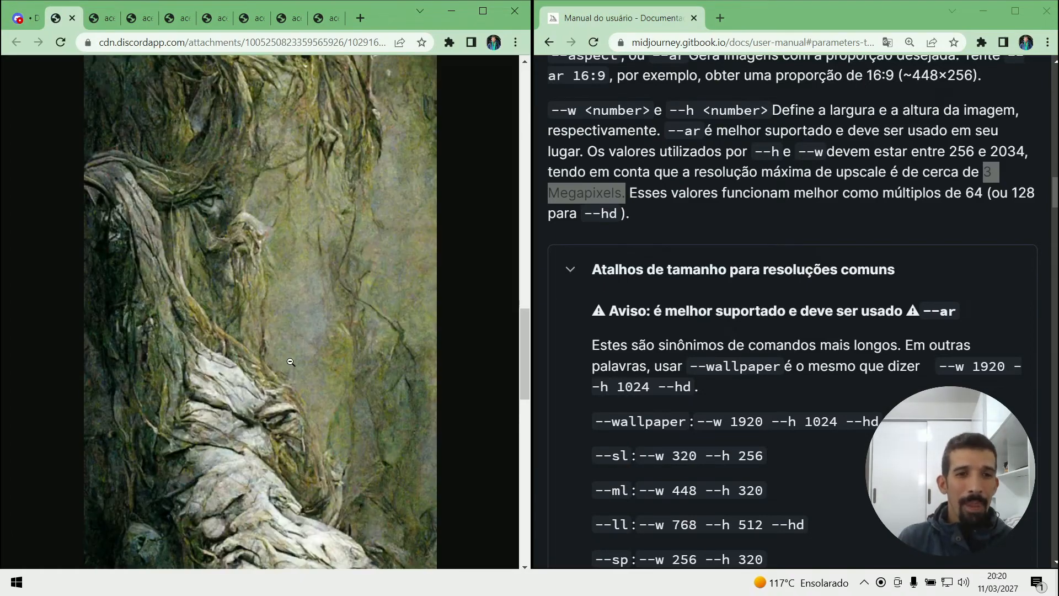
scroll(287, 361, up, 3)
scroll(292, 363, up, 2)
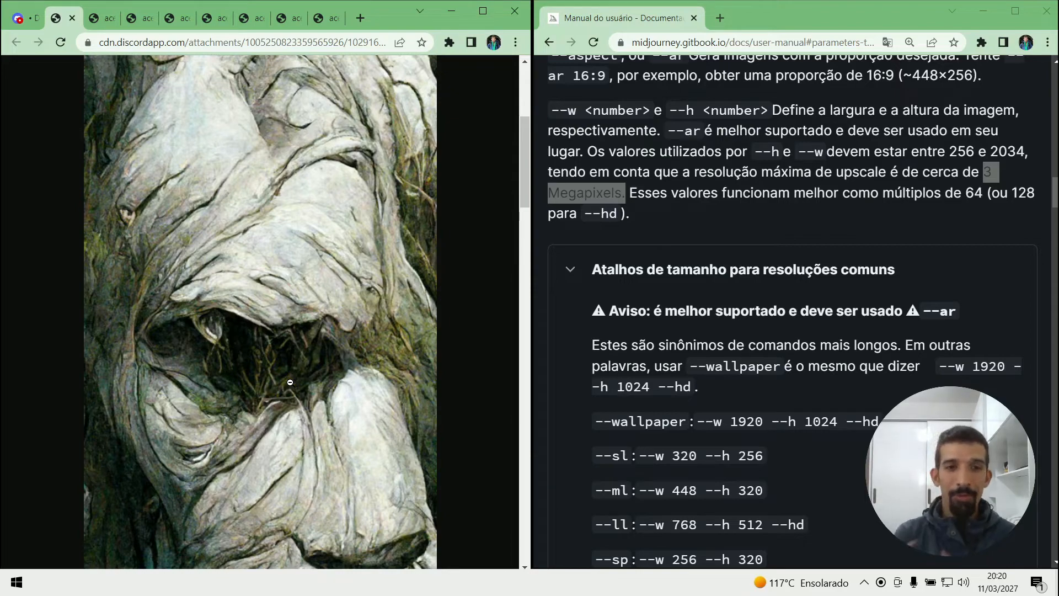
click(290, 383)
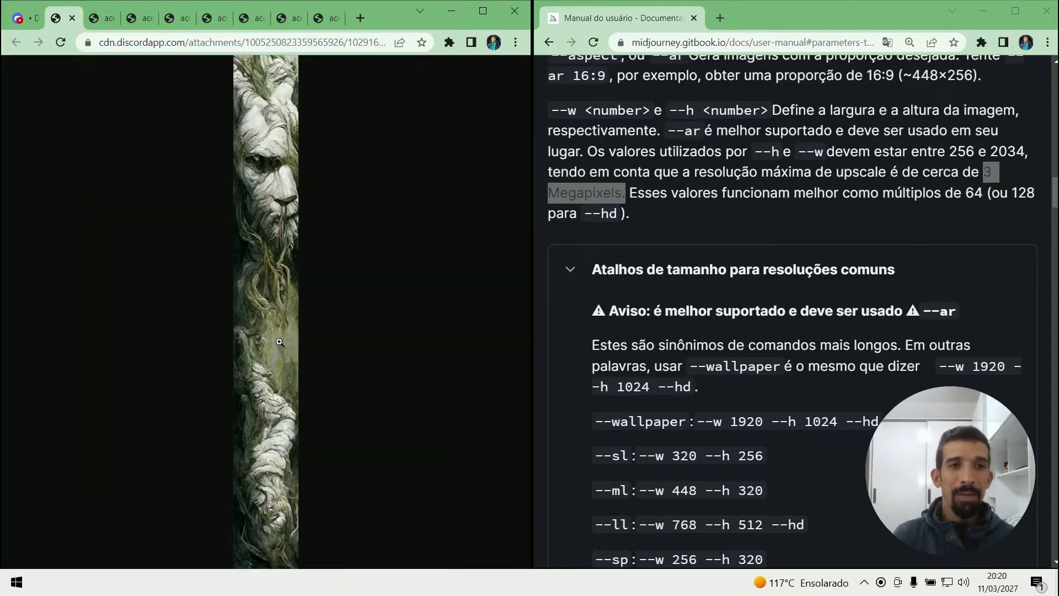
- Return to the upscaled "--w 2034 --h 256" panorama and enlarge its central mountains and towers
key(ctrl+Tab)
click(302, 325)
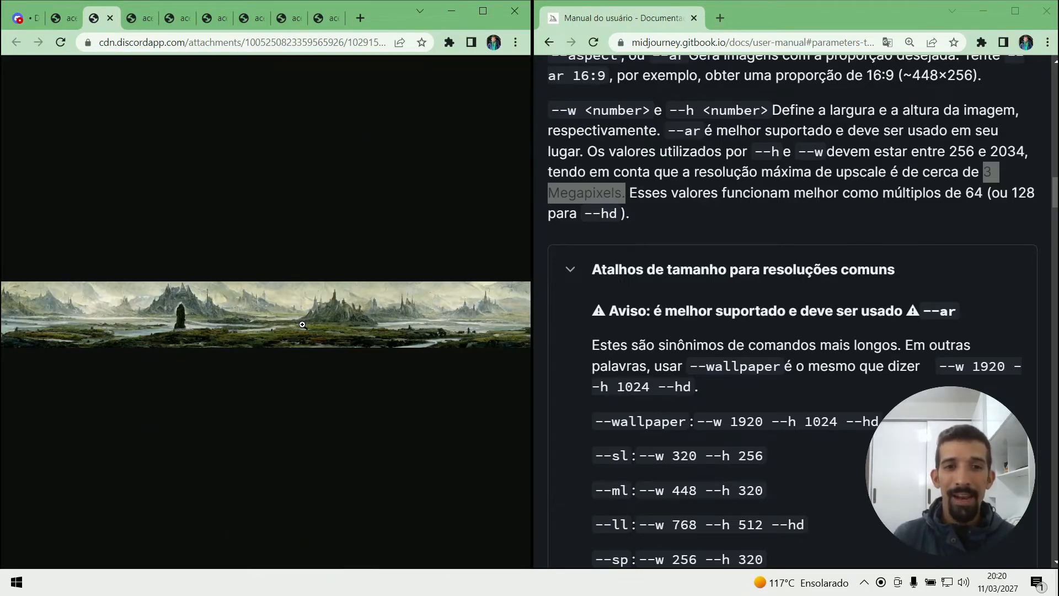
click(303, 325)
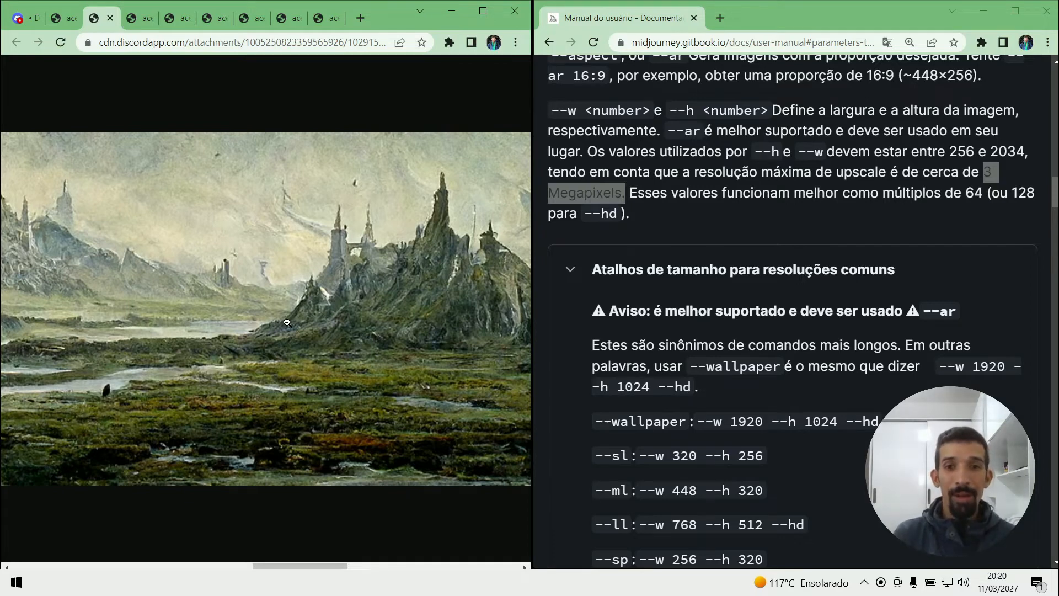
- Consult the manual's size shortcuts list, then copy "Eru by Alan Lee" from the "--w 256 --h 2034" upscale message in the Midjourney Bot chat
scroll(618, 342, down, 3)
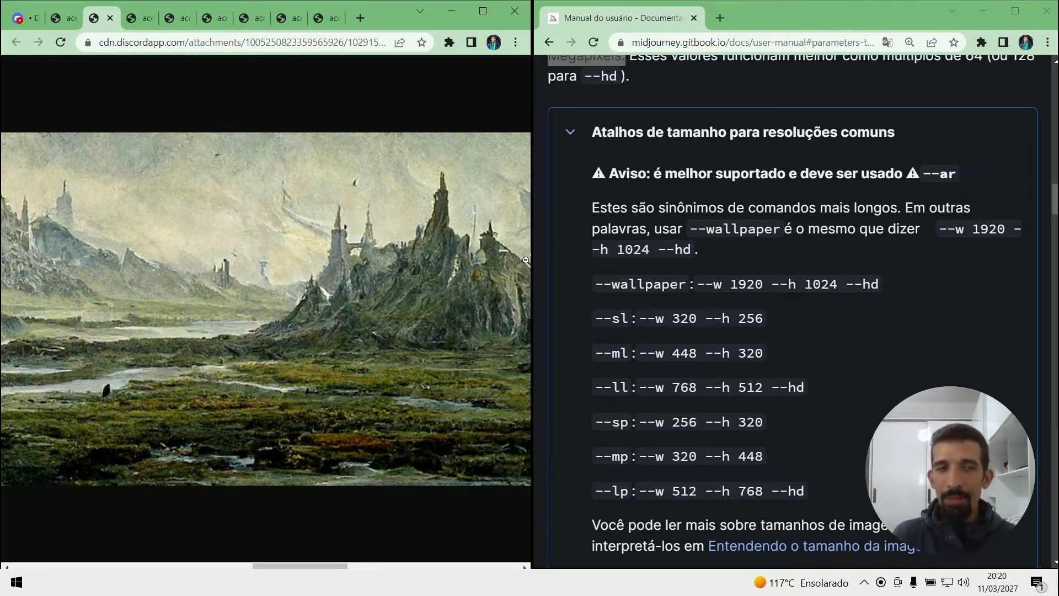
click(28, 18)
click(157, 359)
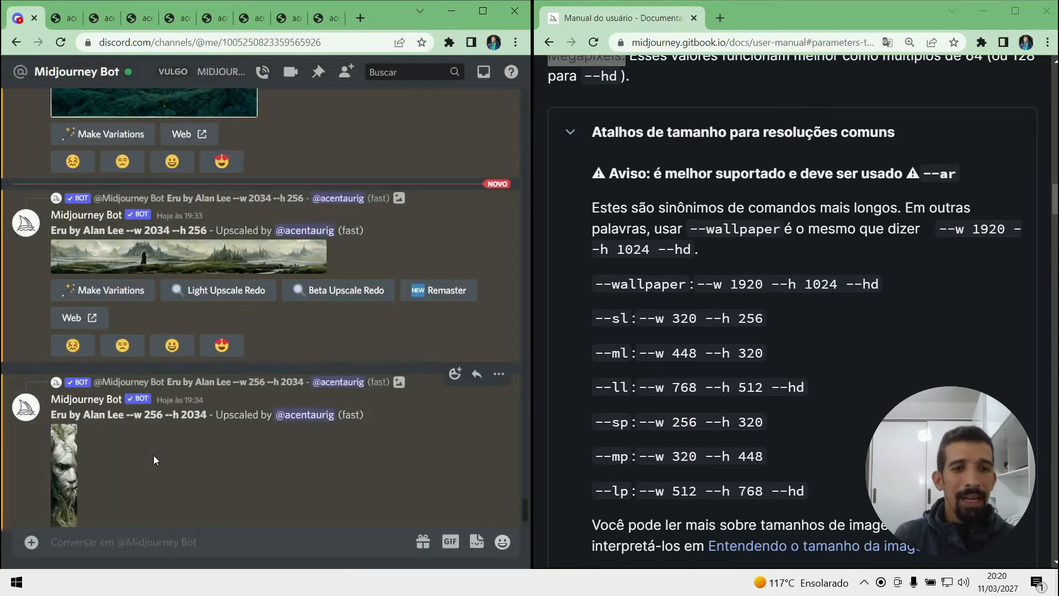
scroll(155, 455, down, 5)
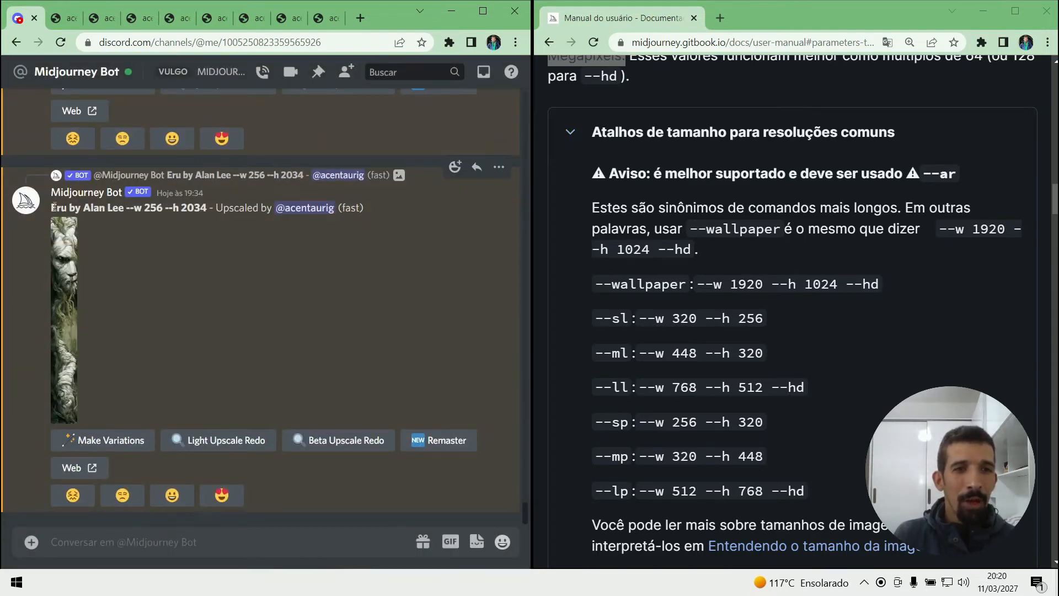
drag(54, 207, 126, 205)
key(ctrl+c)
- Submit an /imagine command with the copied prompt and the wallpaper shortcut: "Eru by Alan Lee --wallpaper"
click(168, 522)
text(/ima)
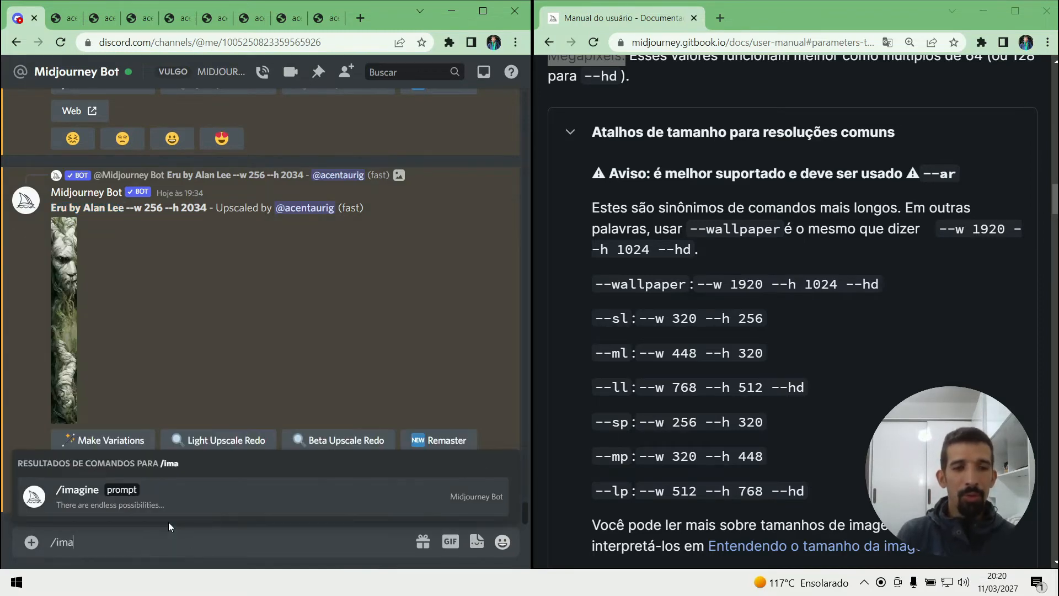
key(Tab)
key(ctrl+v)
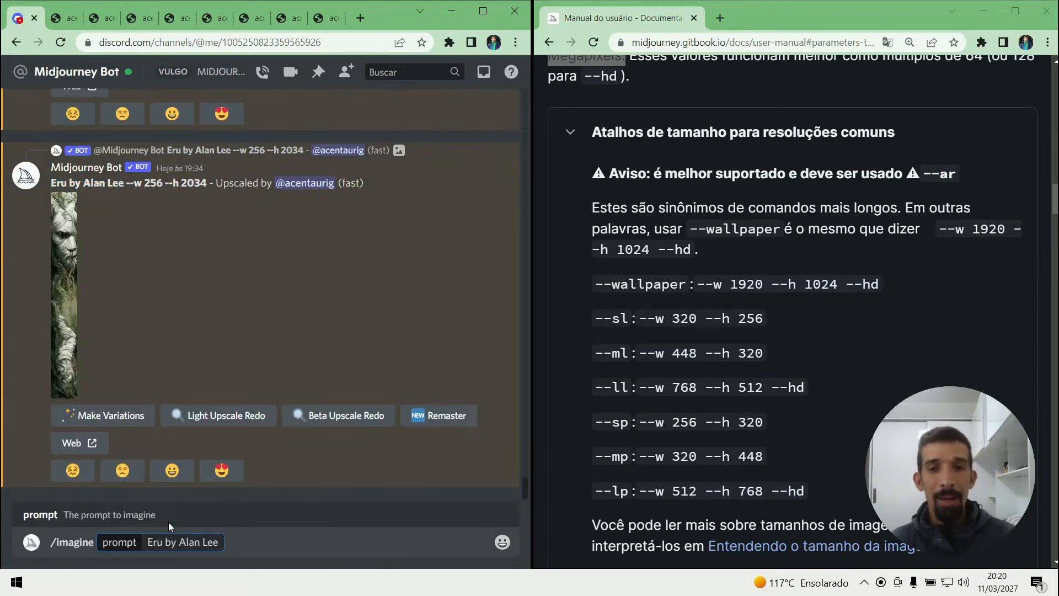
key(ctrl+z)
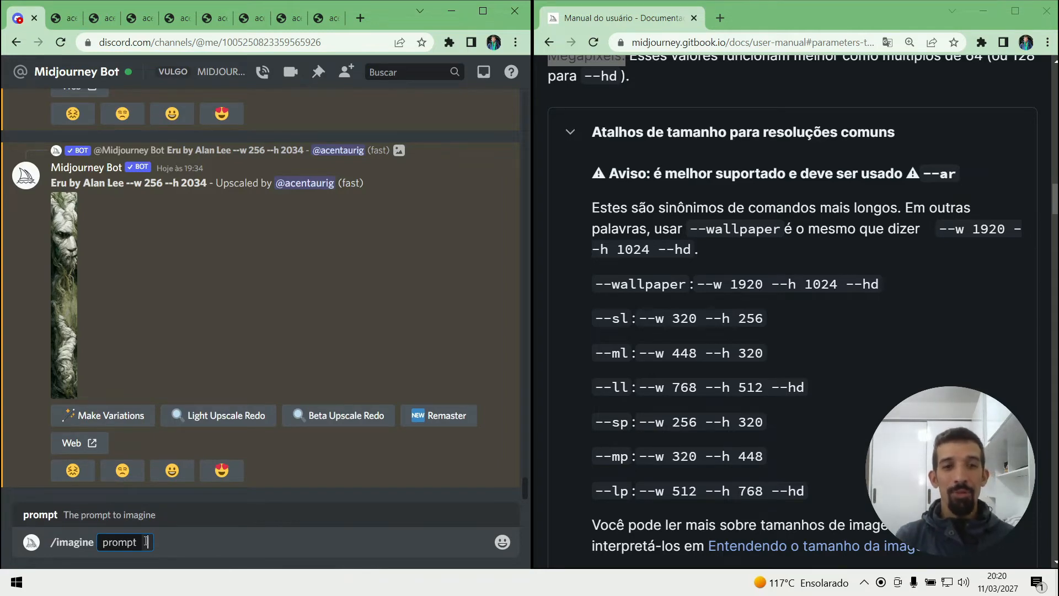
key(ctrl+v)
text(--w)
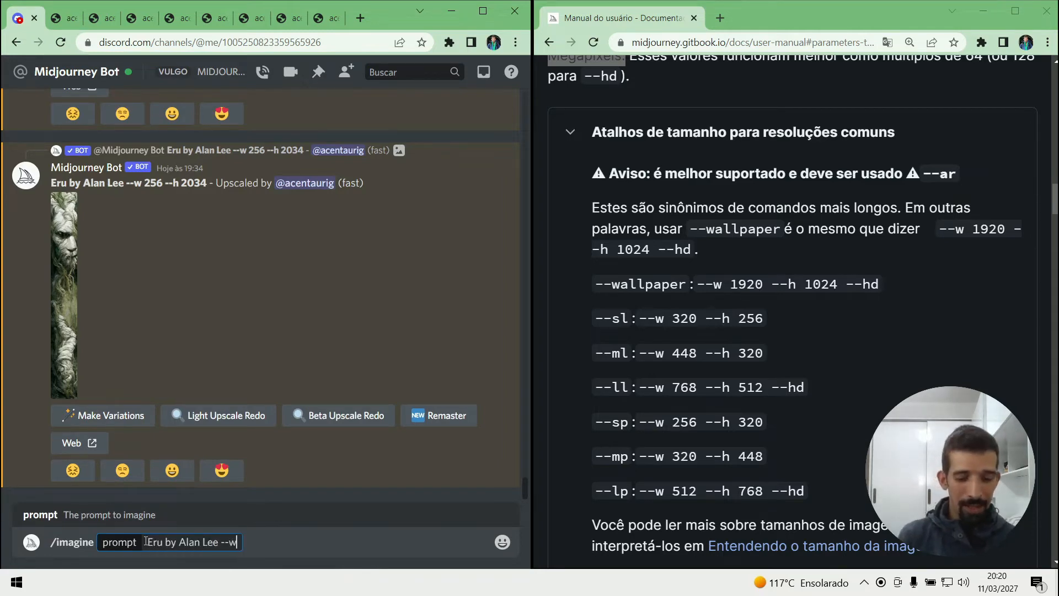
text(allpaper)
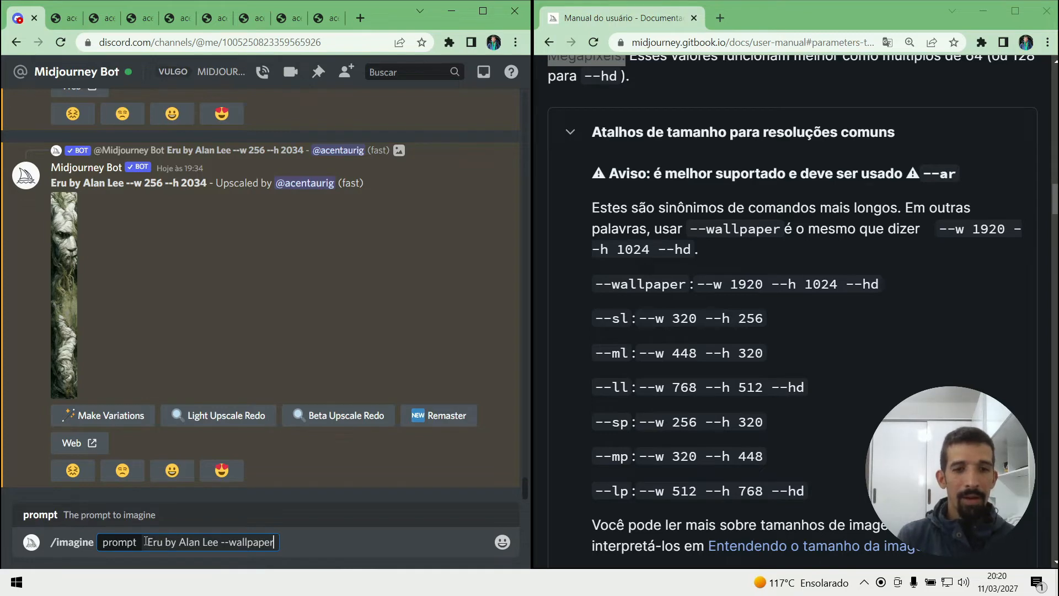
key(Return)
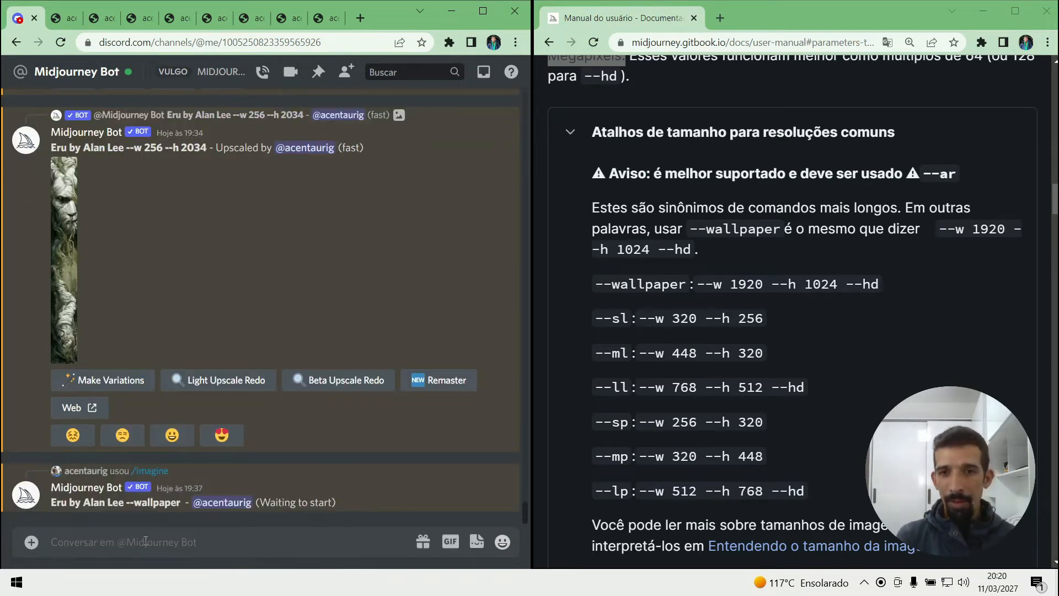
- Try to generate "Eru by Alan Lee --sl" with an /imagine command
text(/ima)
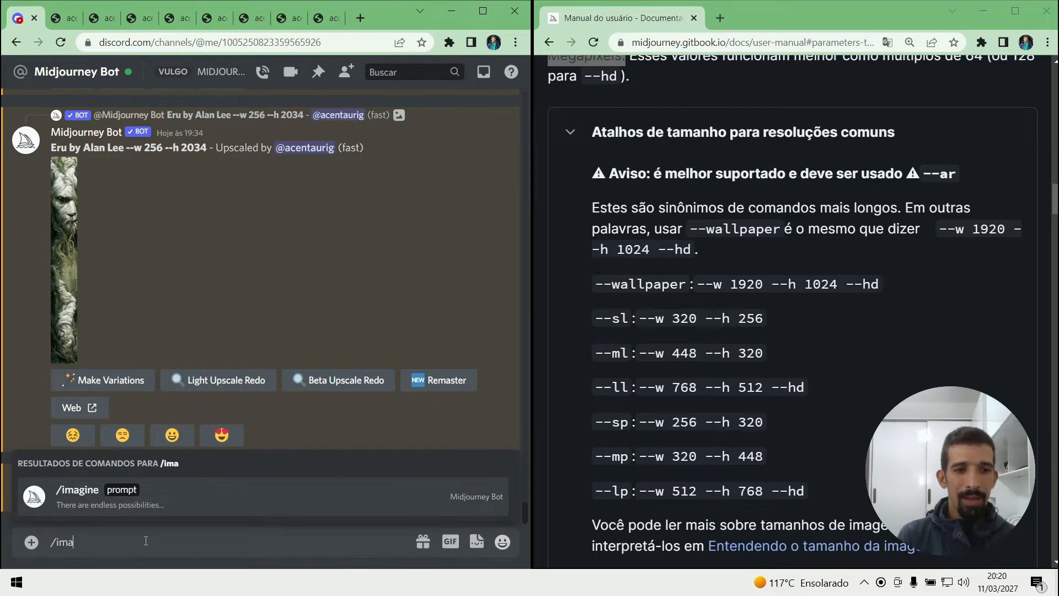
key(Tab)
text(Eru by Alan Lee --)
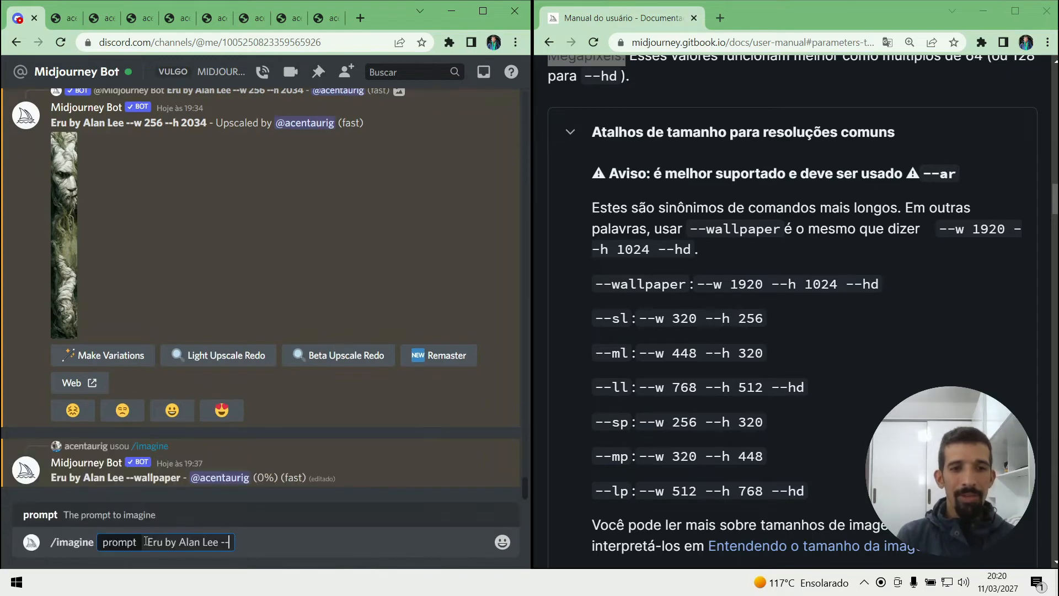
text(sl)
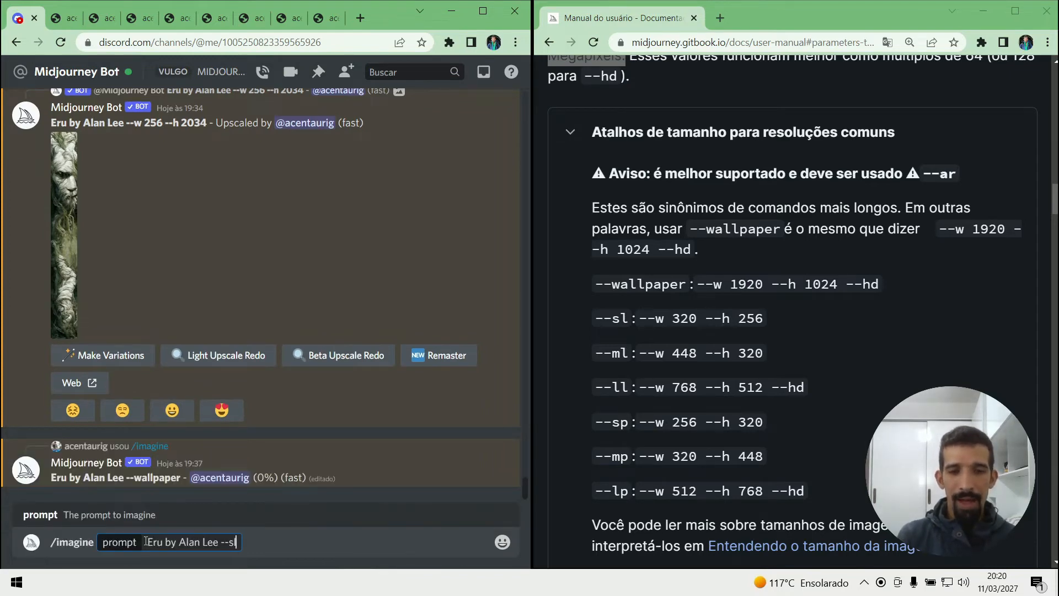
key(Return)
- Try to generate the same Eru prompt with the --ml size shortcut instead
text(/)
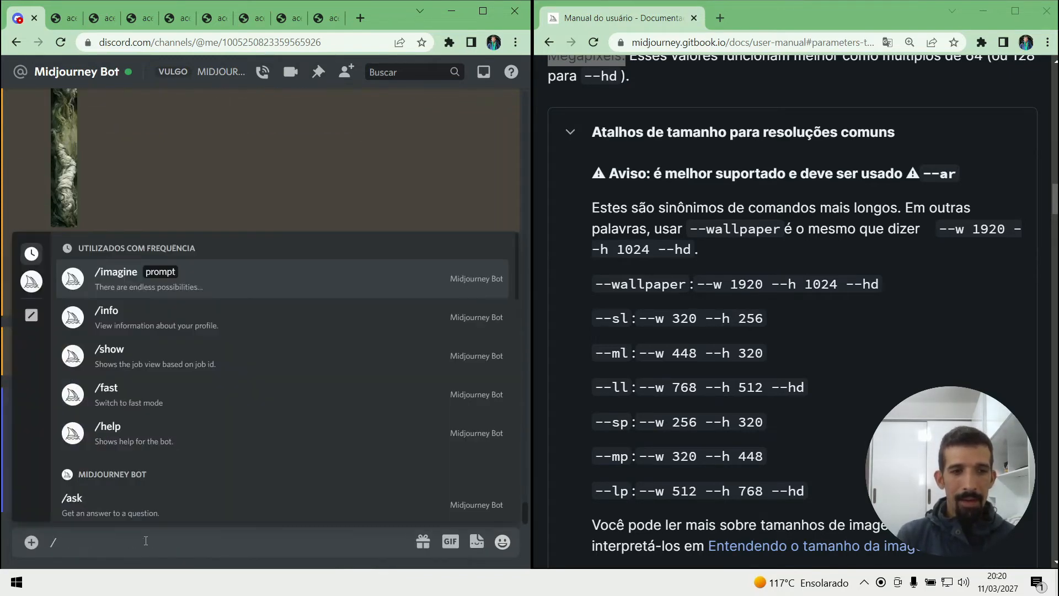
key(Return)
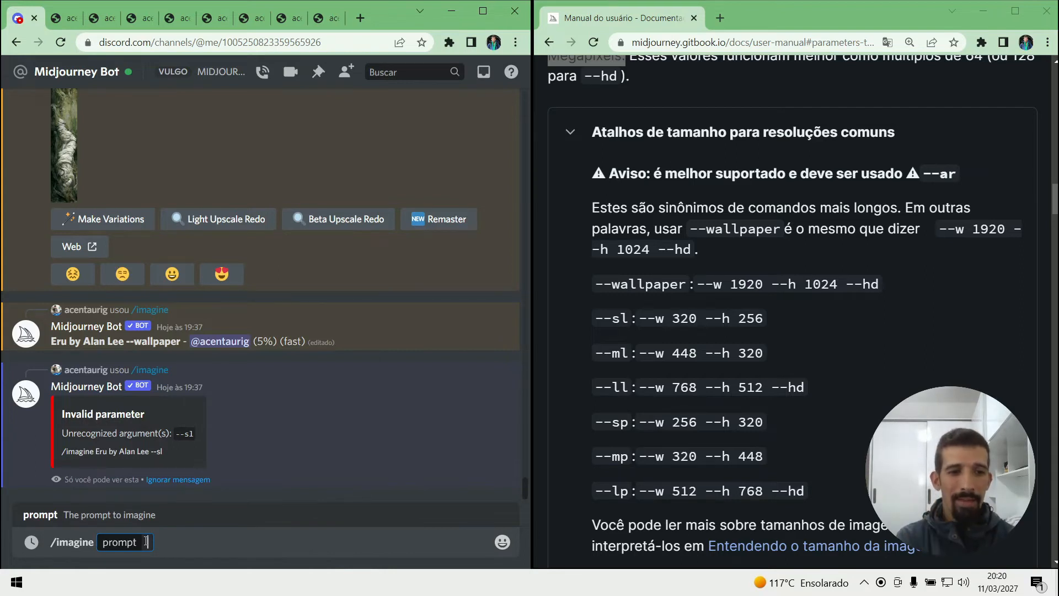
text(Eru by Alan Lee --)
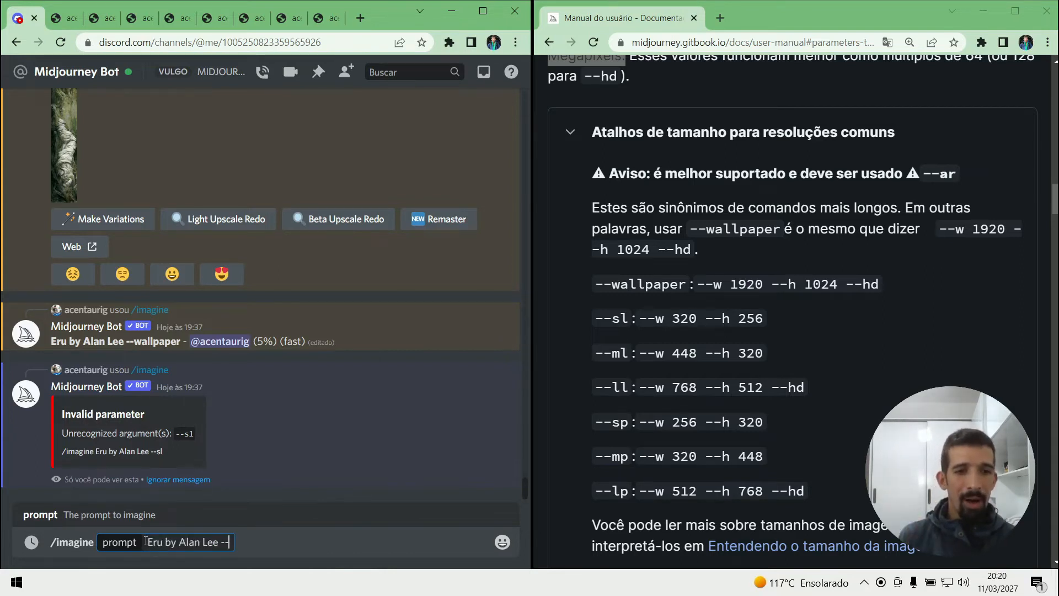
text(ml)
key(Return)
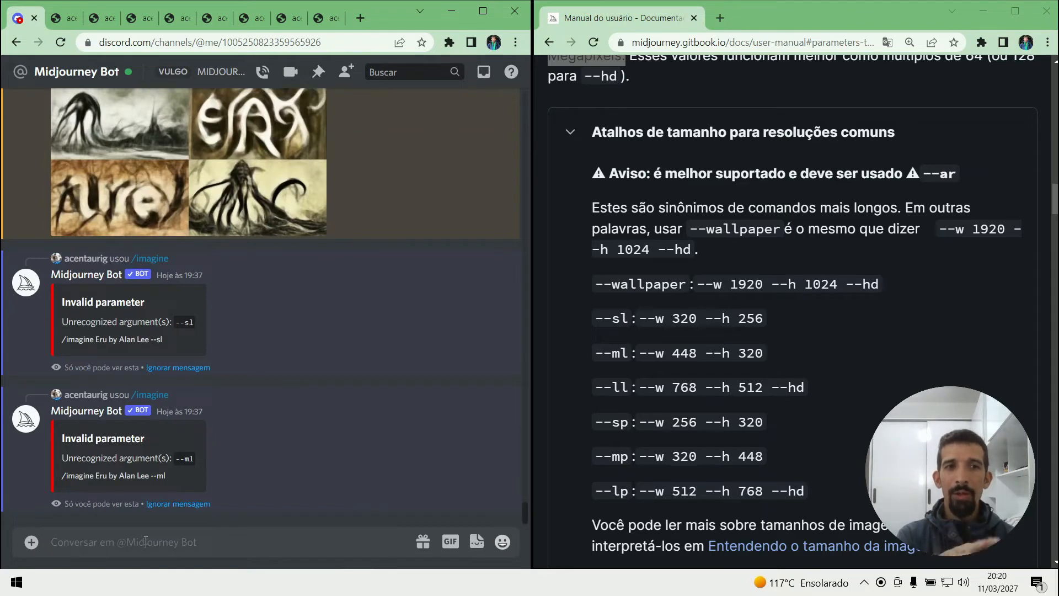
- Try the --ll size shortcut by submitting "Eru by Alan Lee --ll" to /imagine
text(/im)
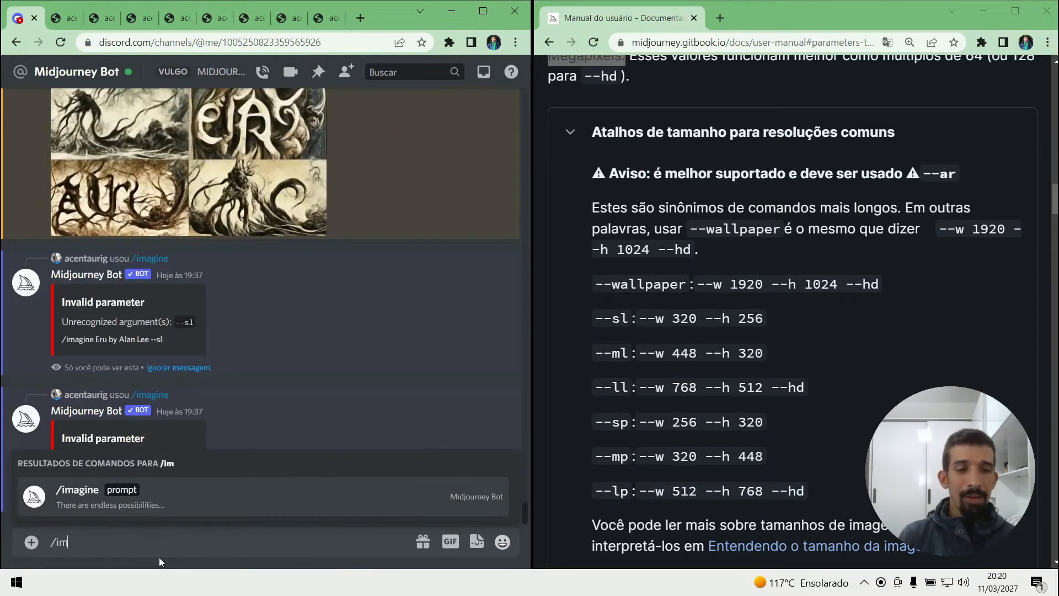
key(Tab)
text(Eru by Alan Lee --)
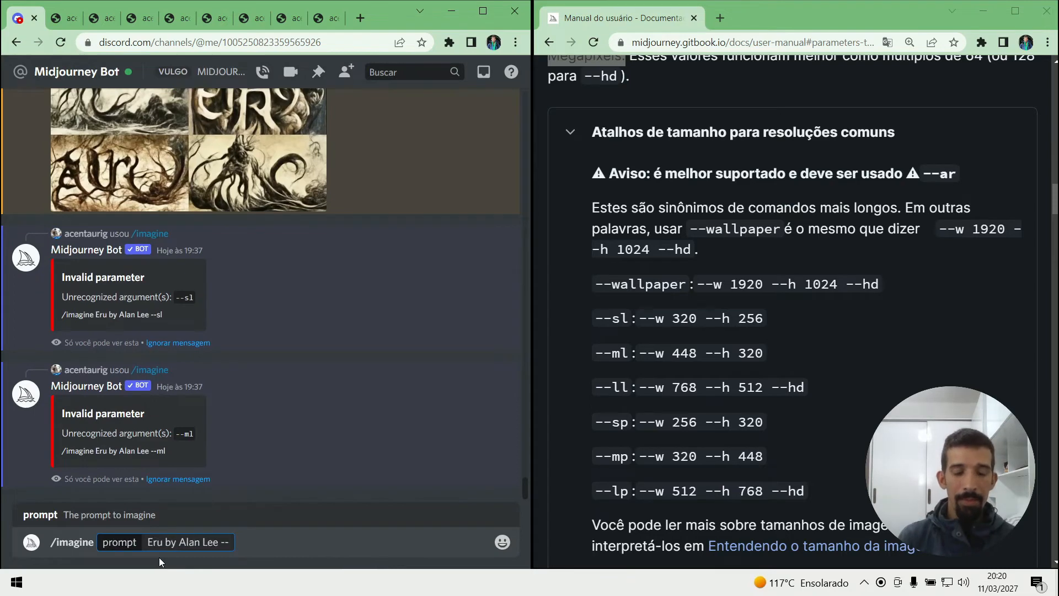
text(ll)
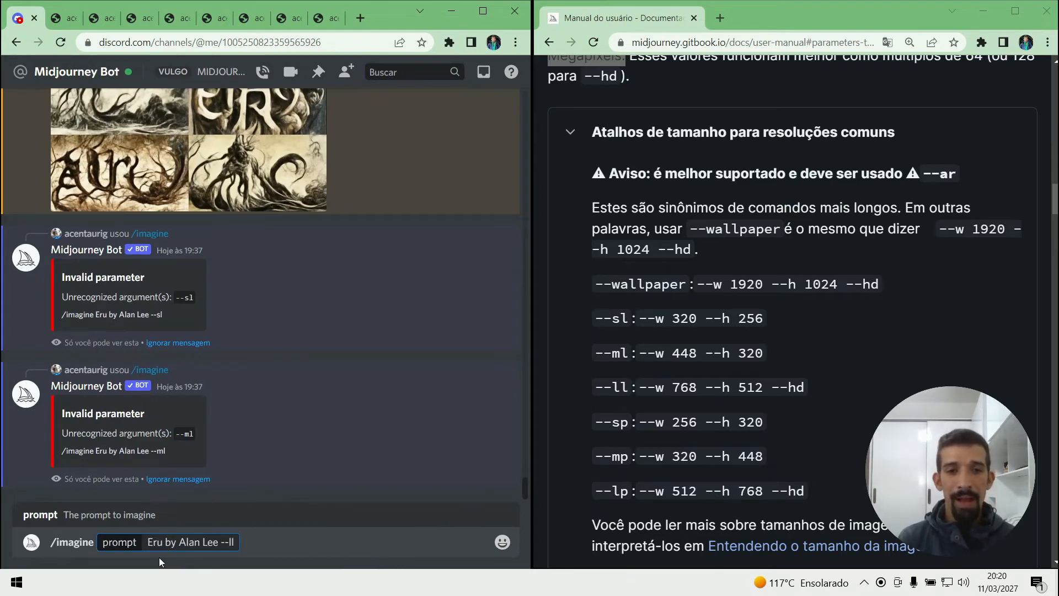
key(Return)
- Try the --sp size shortcut by submitting "Eru by Alan Lee --sp" to /imagine
text(/ima)
key(Tab)
text(Eru by Alan Lee --)
text(sp)
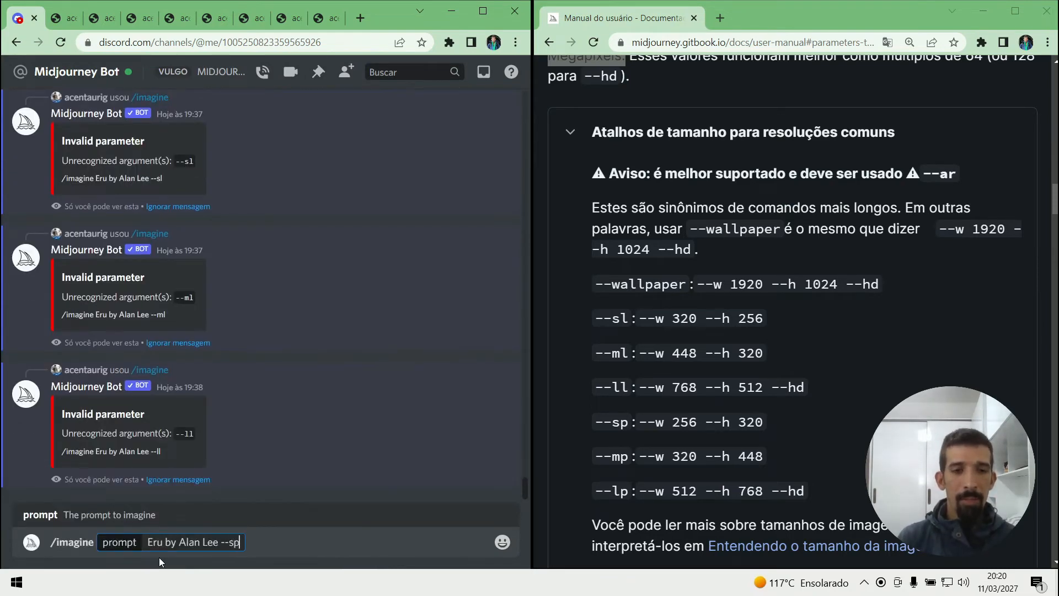
key(Return)
- Try the --mp size shortcut by submitting "Eru by Alan Lee --mp" to /imagine
text(/im)
key(Tab)
text(Eru by Alan Lee --)
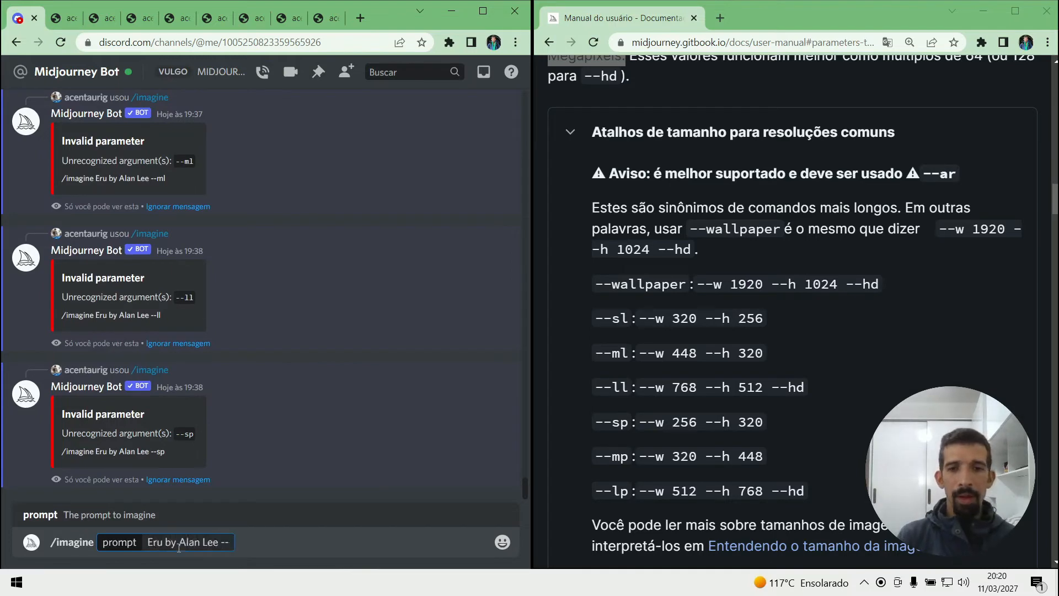
text(mp)
key(Return)
- Try the --lp size shortcut by submitting "Eru by Alan Lee --lp" to /imagine
text(/)
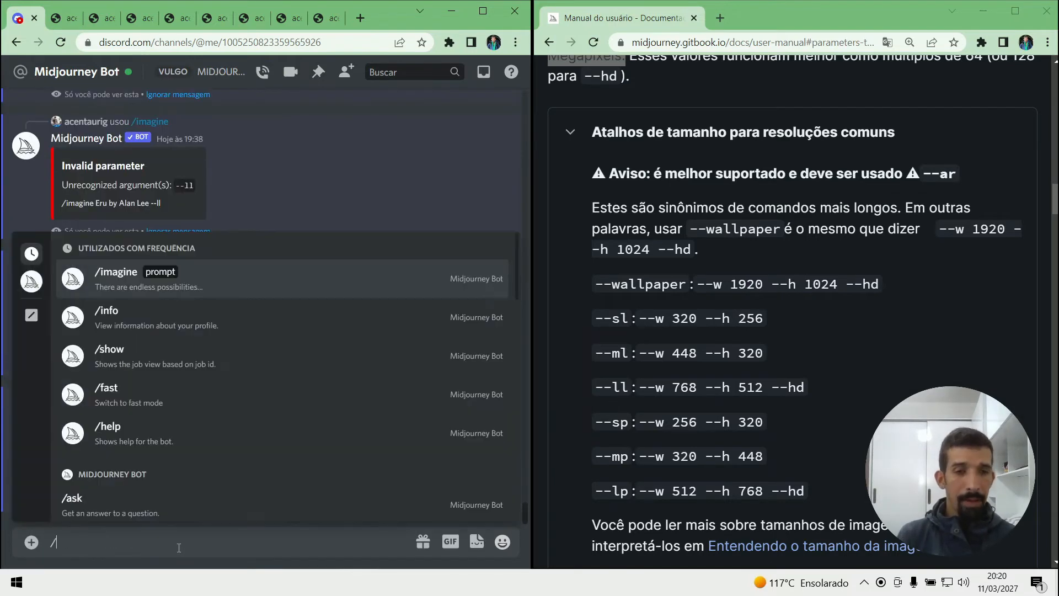
text(im)
key(Tab)
text(Eru by Alan Lee --)
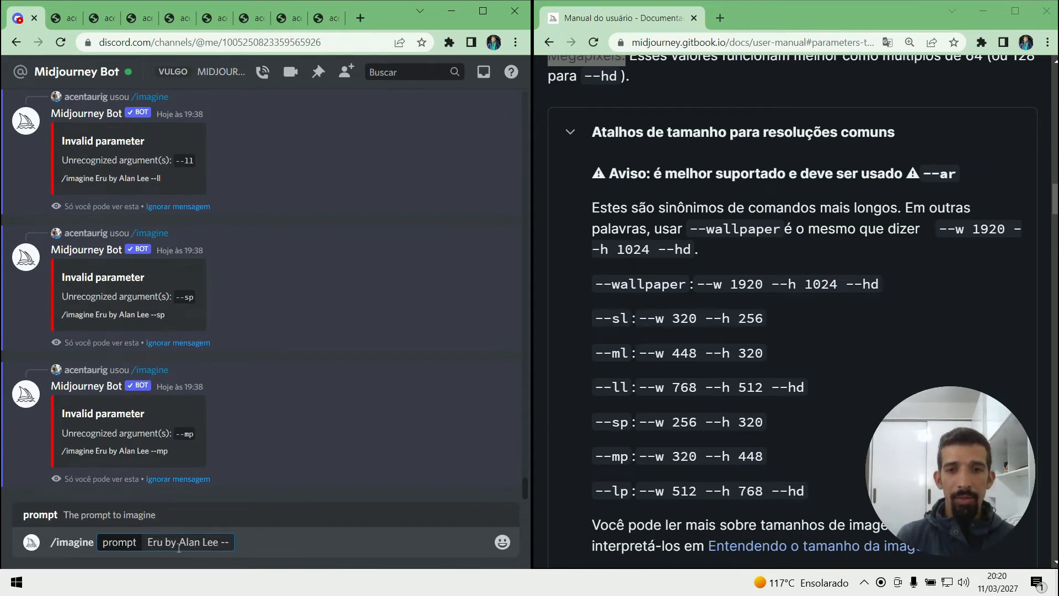
text(lp)
key(Return)
- Submit an /imagine command with the explicit dimensions listed for --sl: "Eru by Alan Lee --w 320 --h 256"
text(/im)
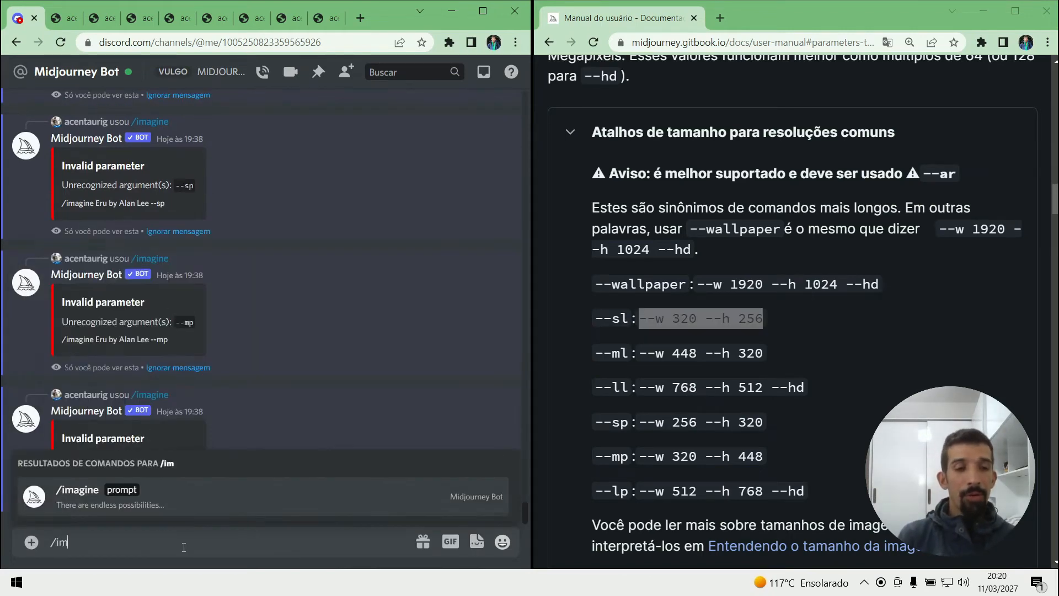
key(Tab)
text(Eru by Alan Lee --)
text(w 320 --h 25)
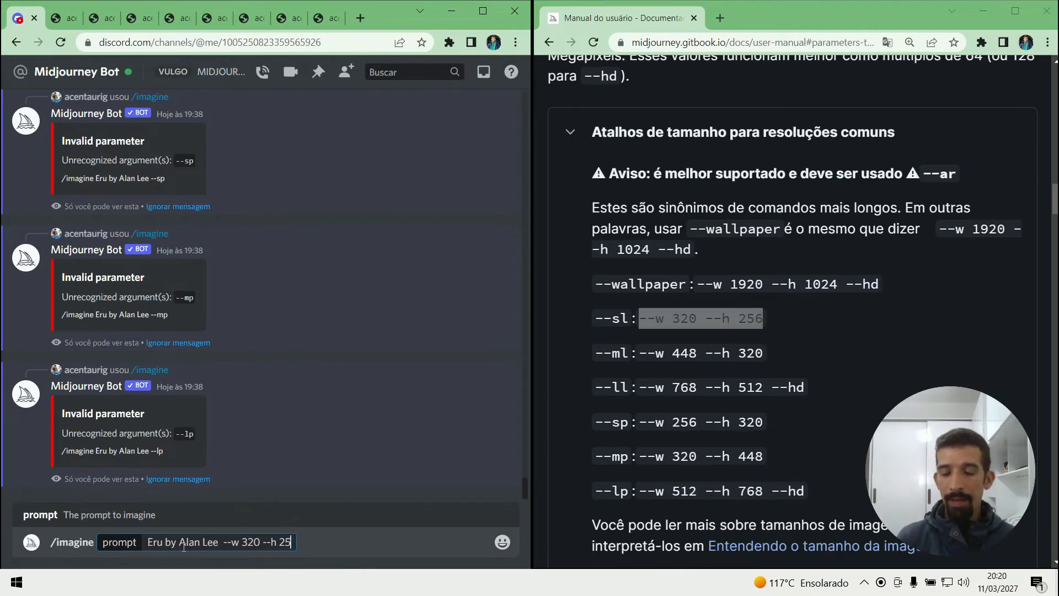
text(6)
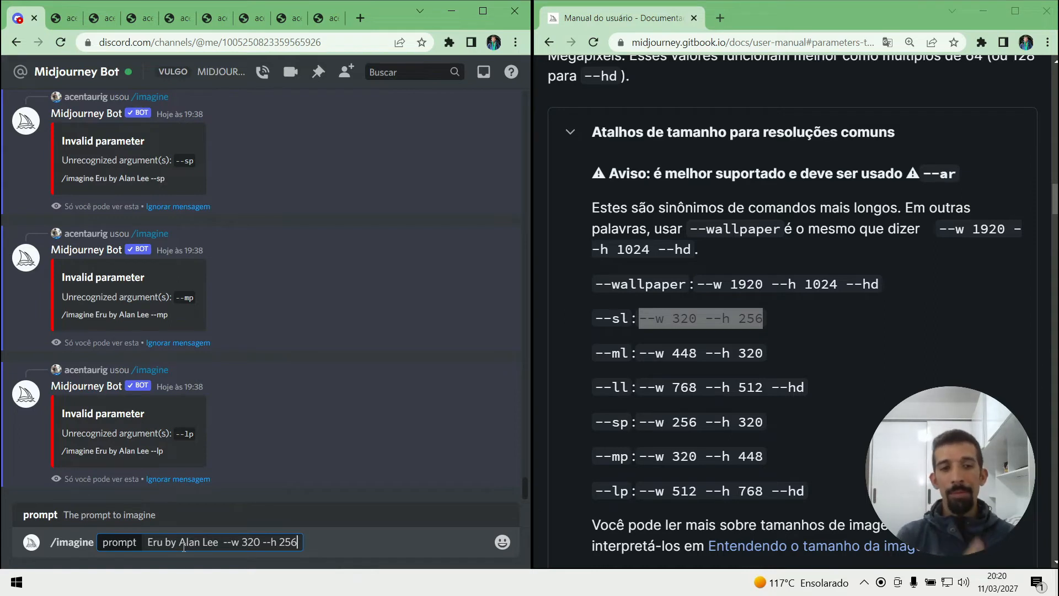
key(Return)
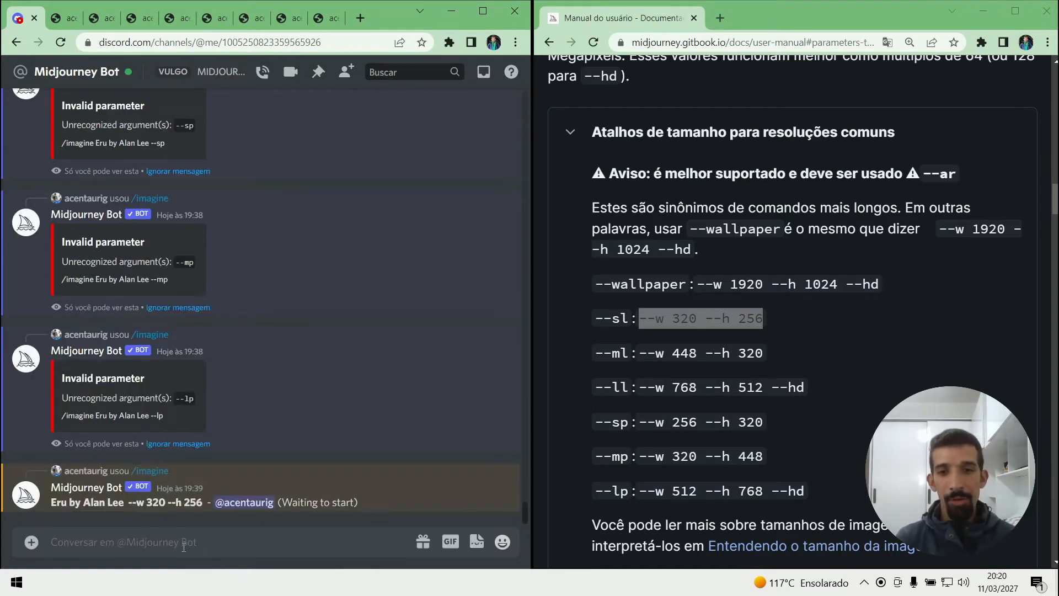
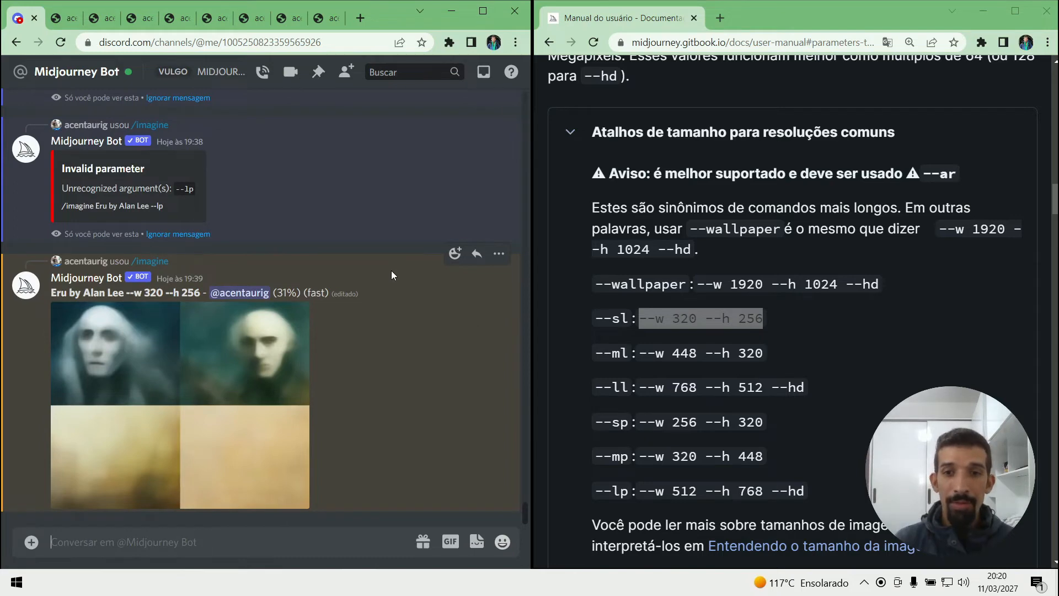
- Open the finished "--wallpaper" image grid from the chat in its own tab and examine the lower images' detail at full size
scroll(392, 275, up, 3)
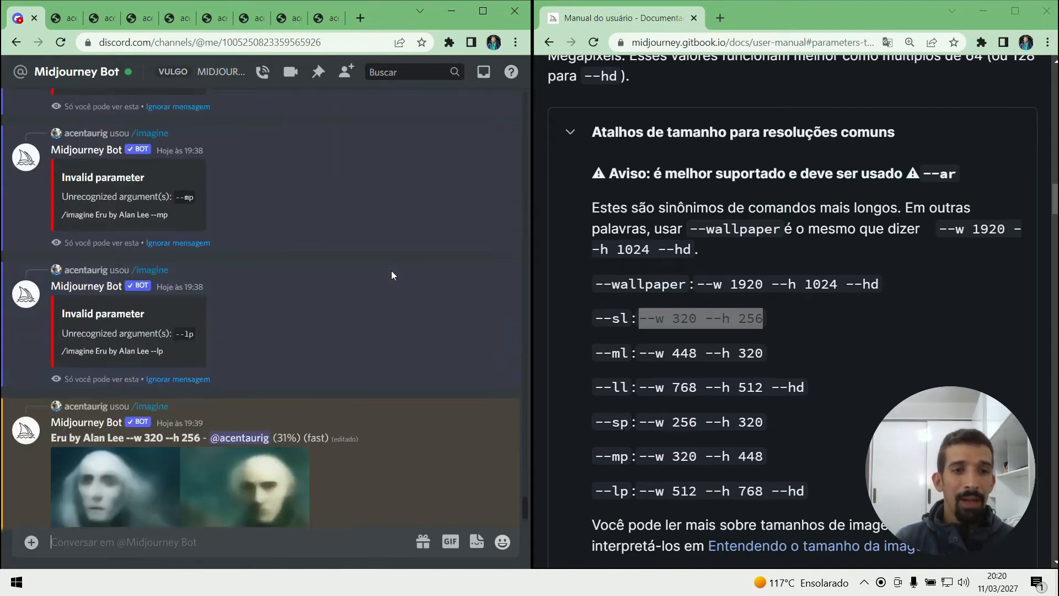
scroll(391, 275, down, 2)
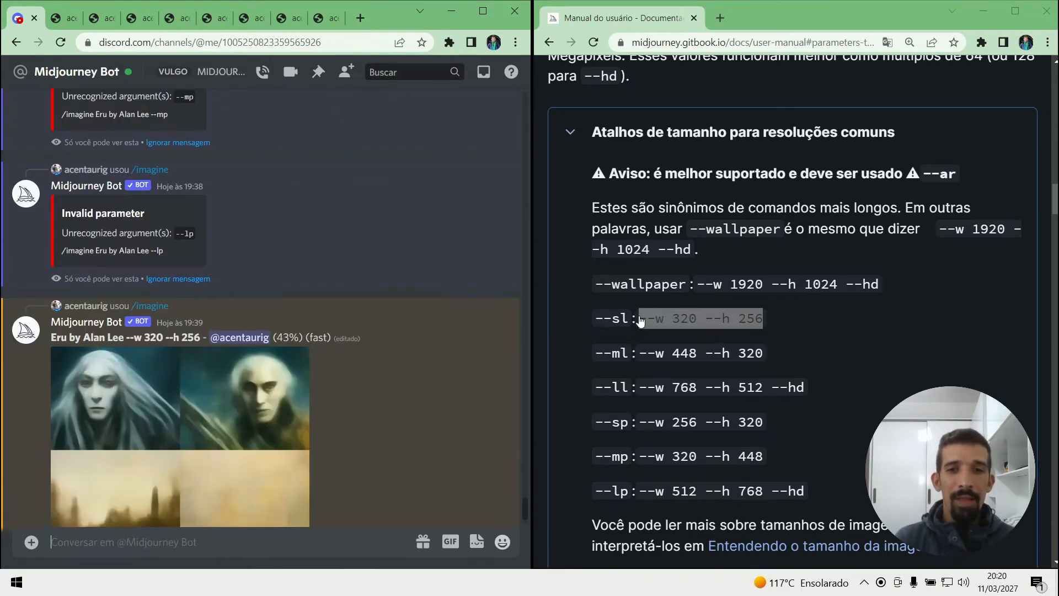
scroll(336, 284, up, 10)
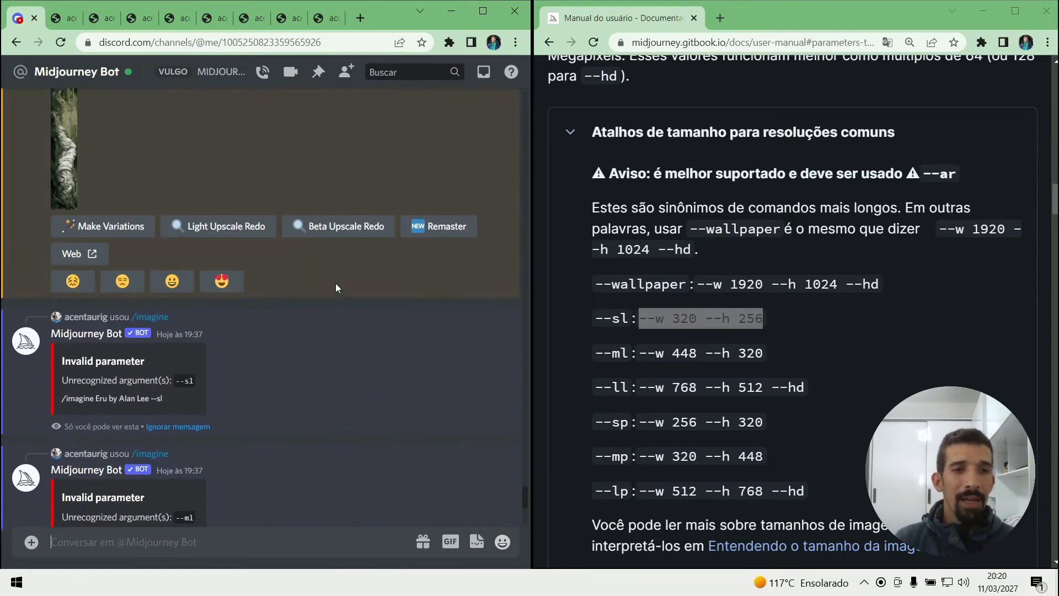
scroll(336, 285, down, 10)
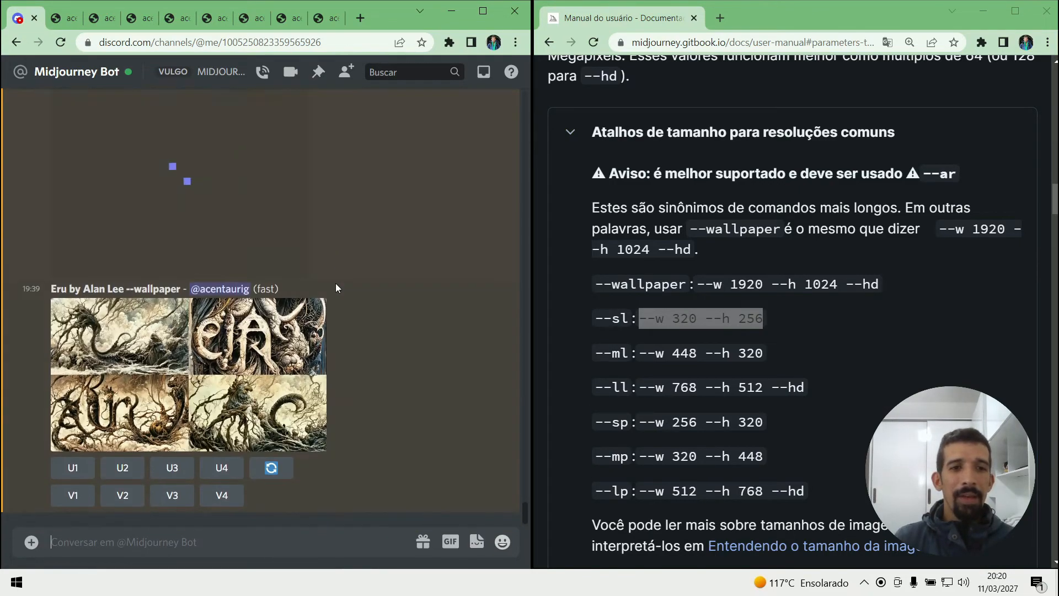
click(154, 348)
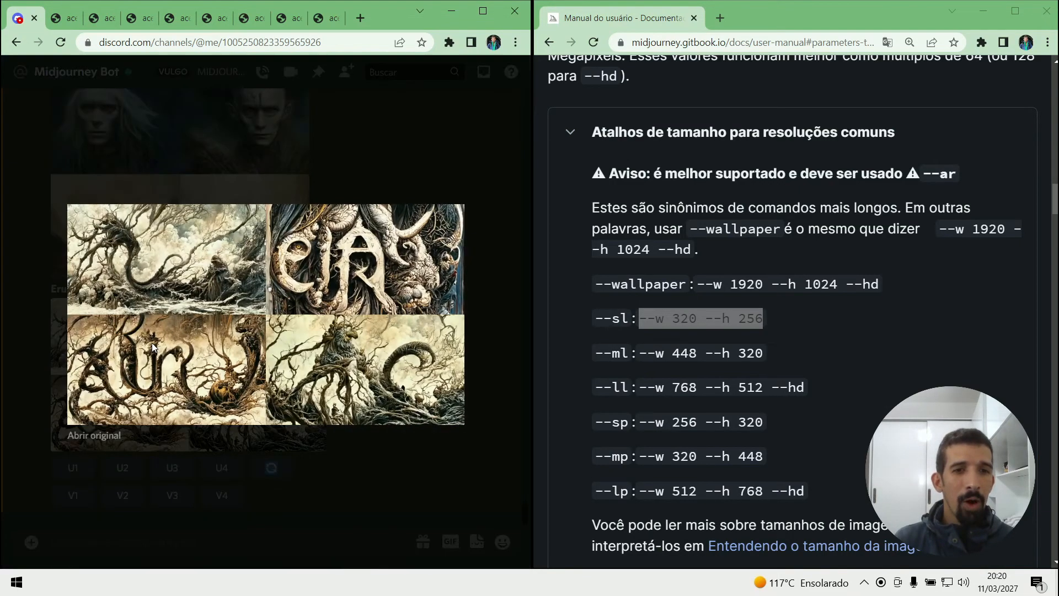
click(105, 436)
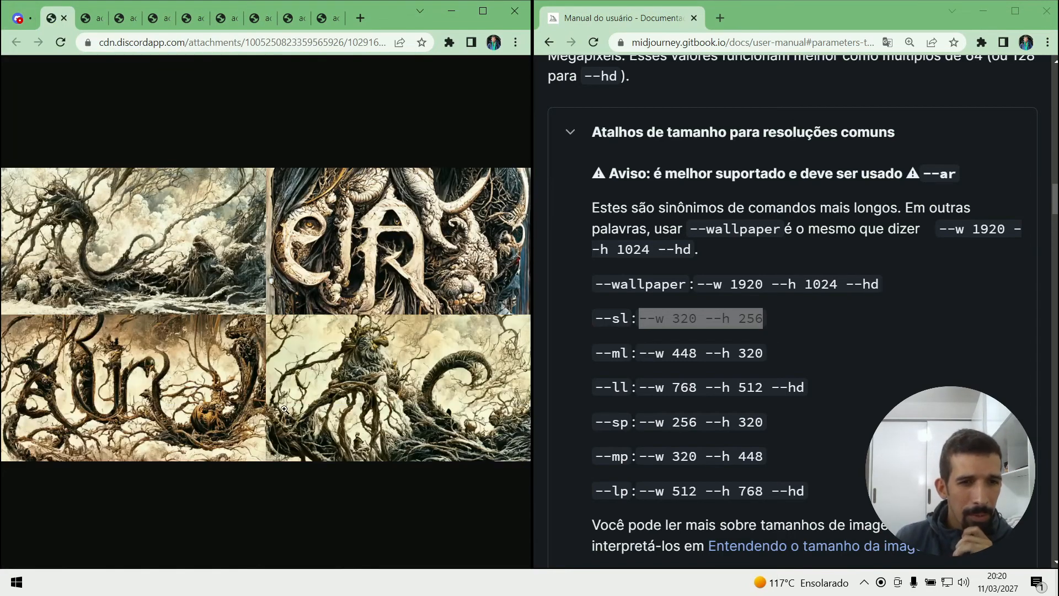
click(284, 410)
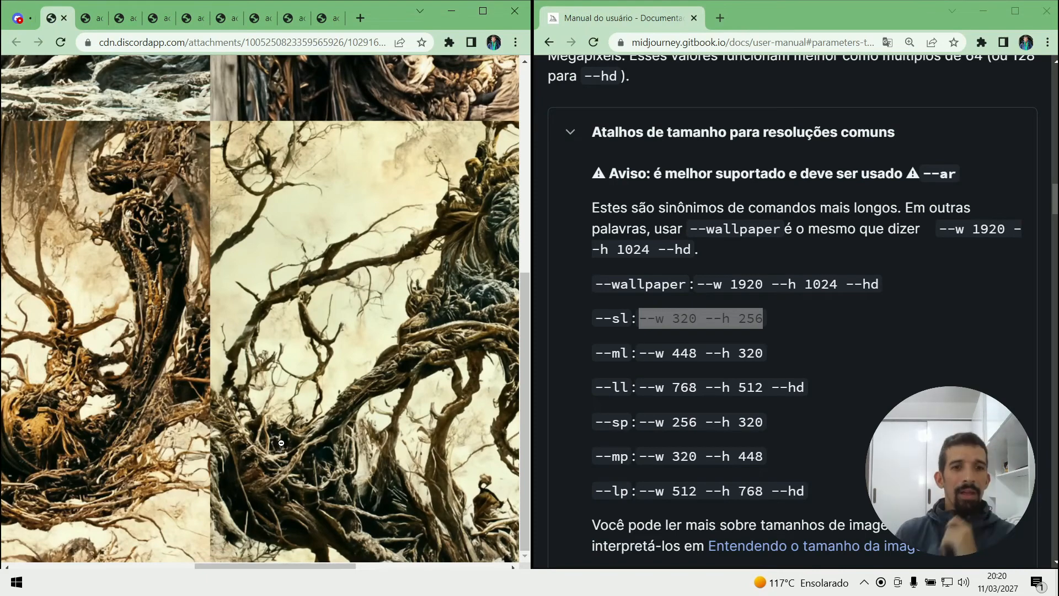
- Close the image preview and add the envelope reaction to the finished "Eru by Alan Lee --wallpaper" message
click(303, 423)
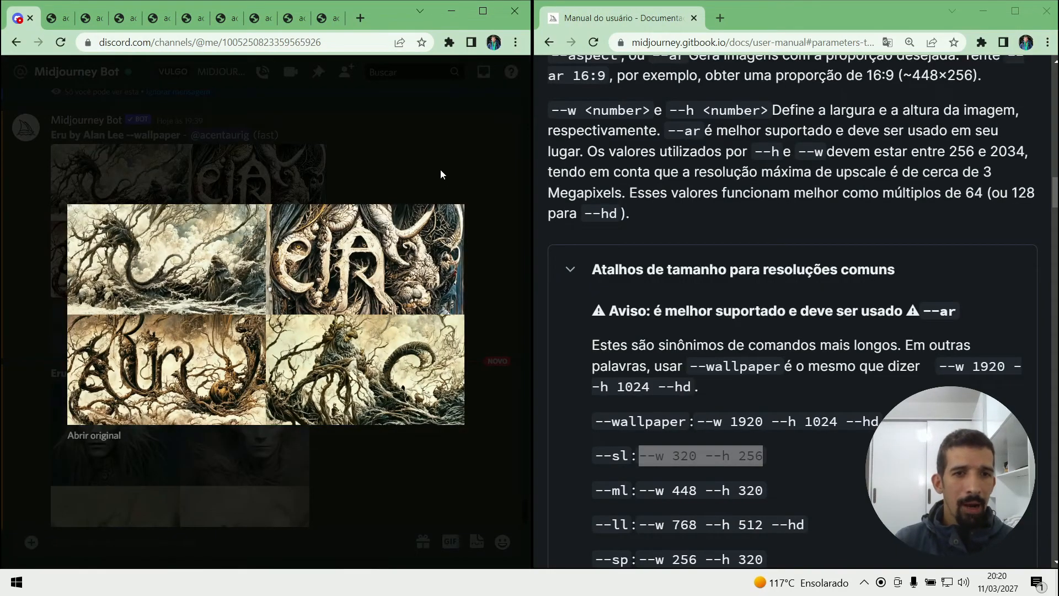
click(431, 164)
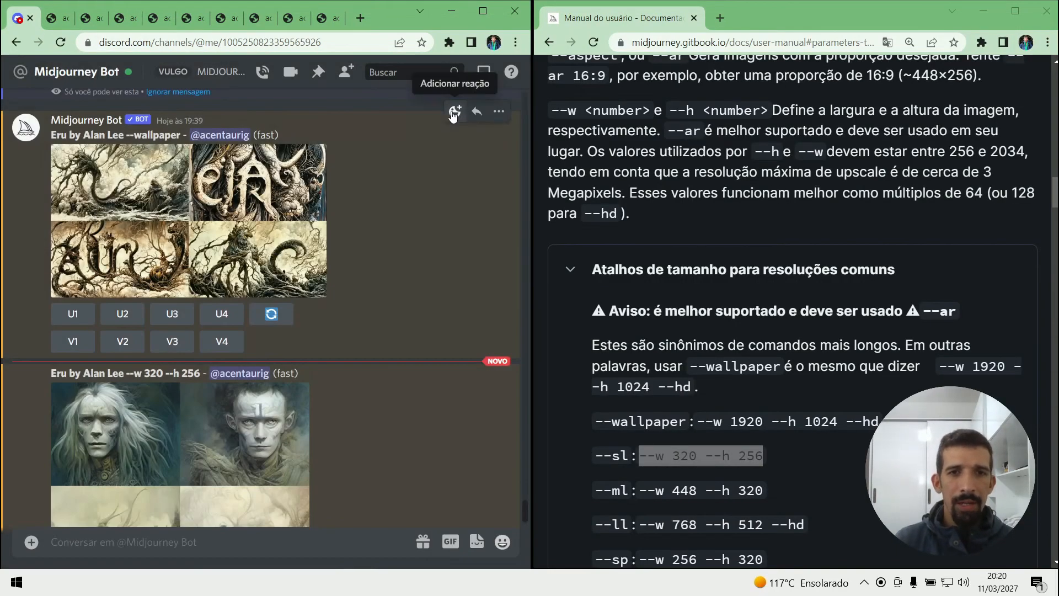
click(455, 111)
click(226, 176)
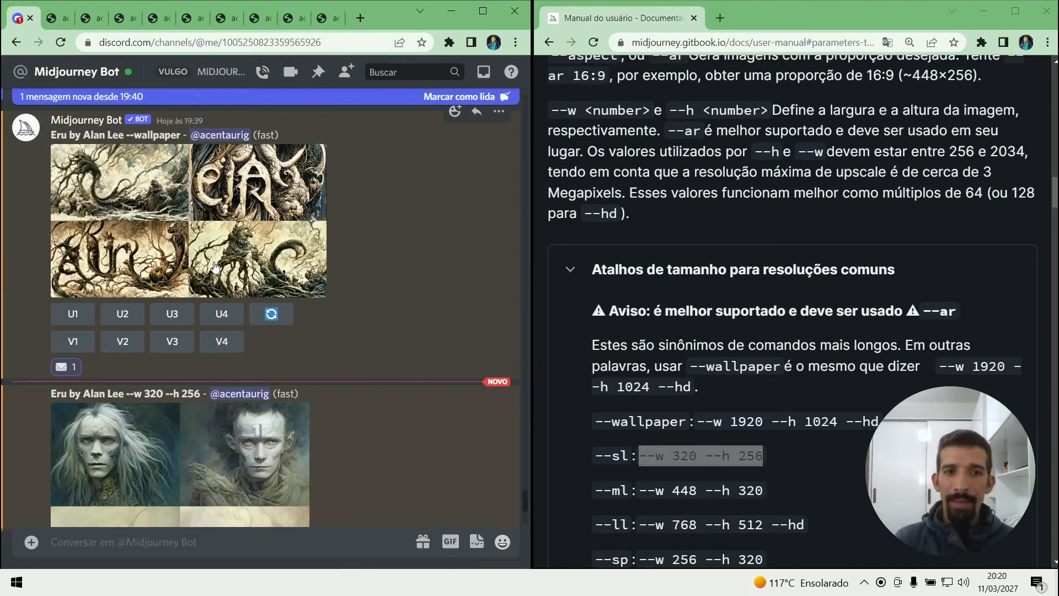
- View the finished "--w 320 --h 256" image grid in its own tab, then return to the chat
scroll(222, 271, down, 3)
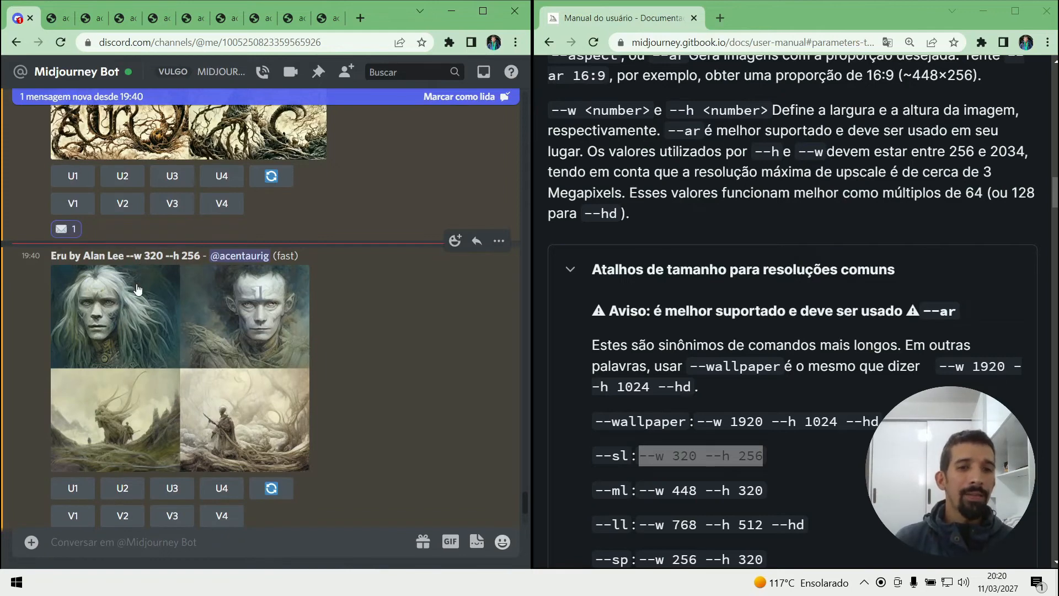
scroll(653, 359, down, 3)
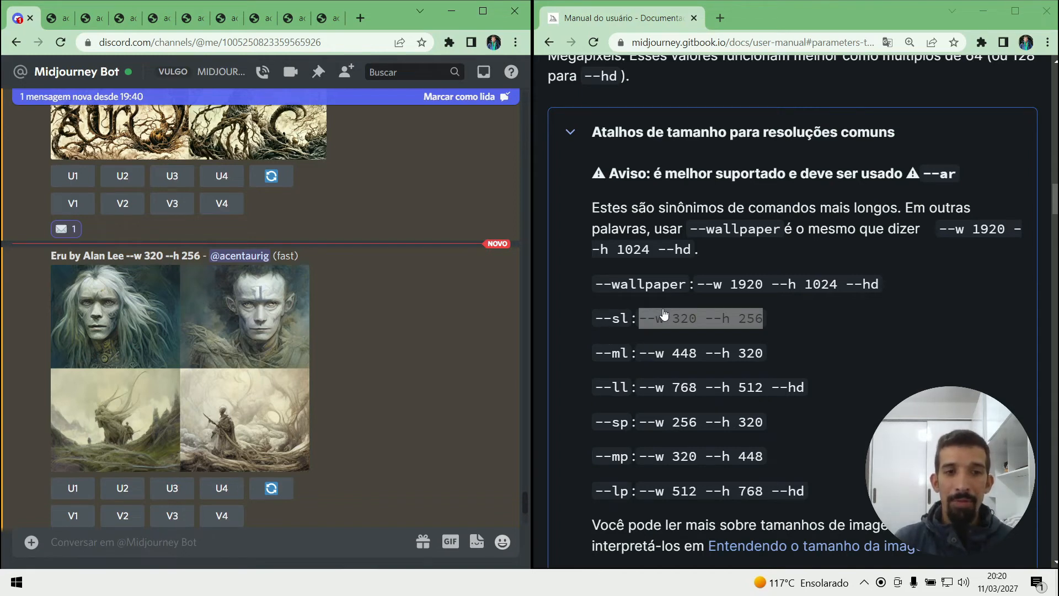
click(253, 354)
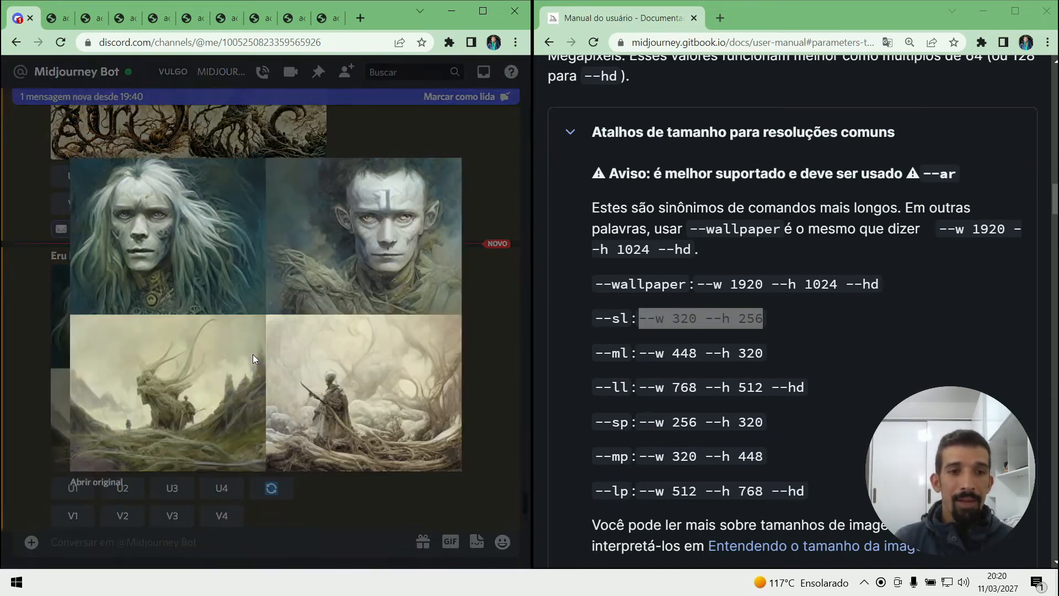
click(90, 488)
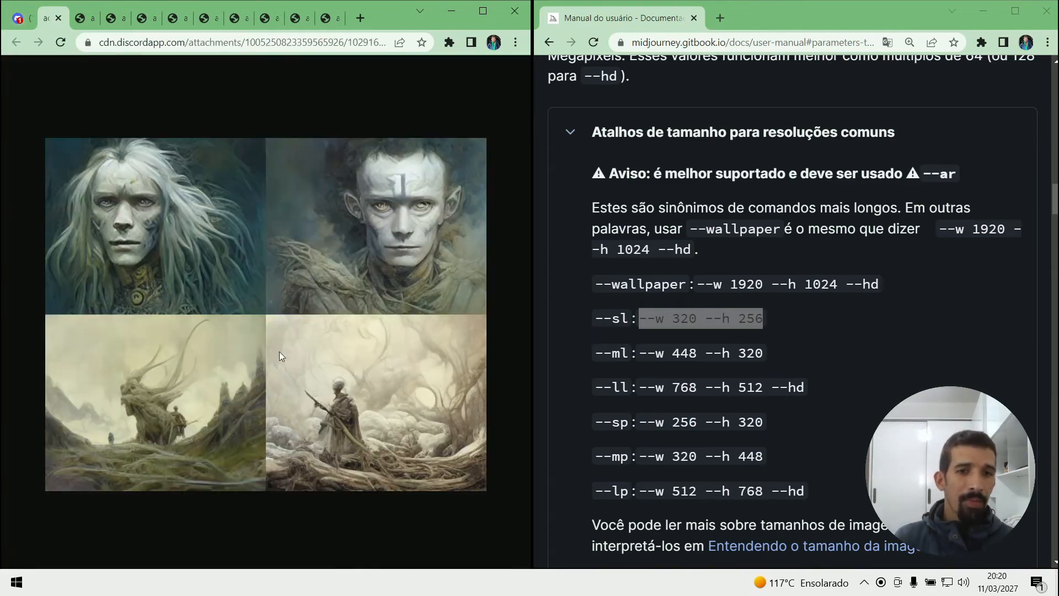
key(ctrl+w)
click(497, 416)
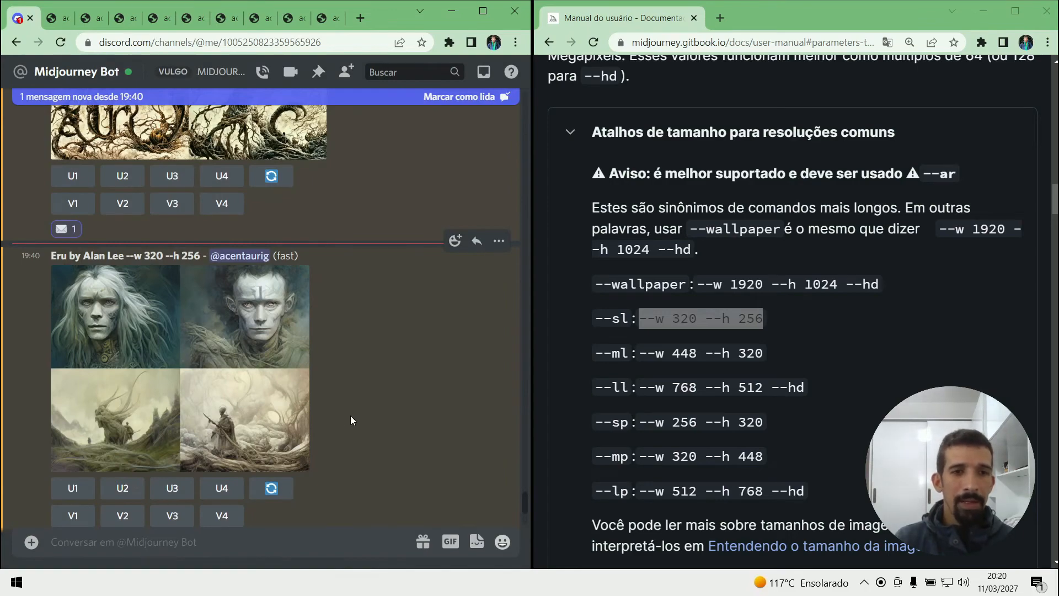
- Open the first individual image of the --wallpaper job in its own tab and inspect its dimensions with the developer tools
scroll(349, 415, up, 3)
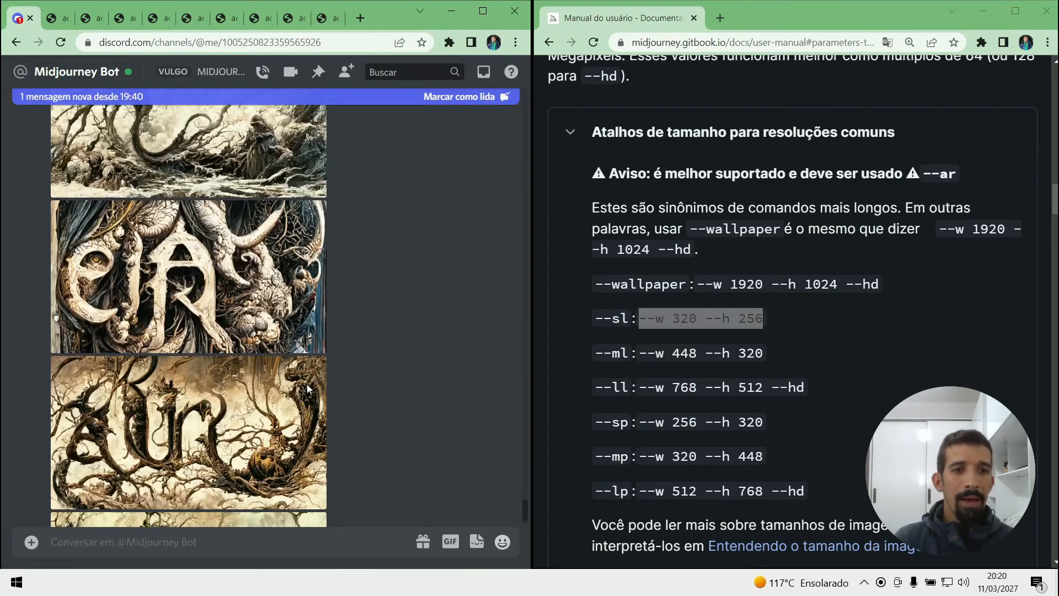
click(196, 147)
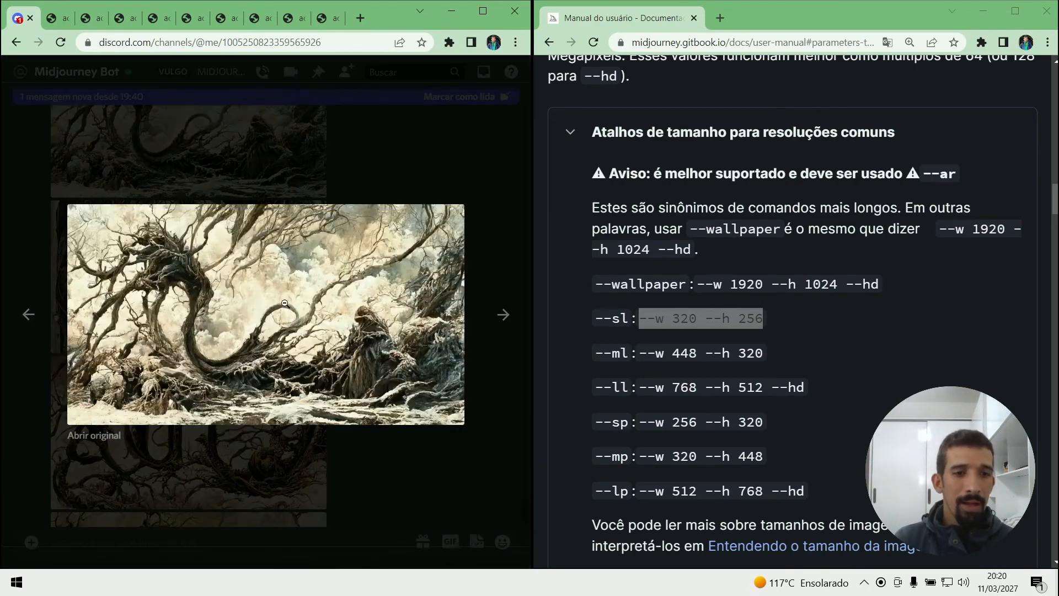
click(107, 435)
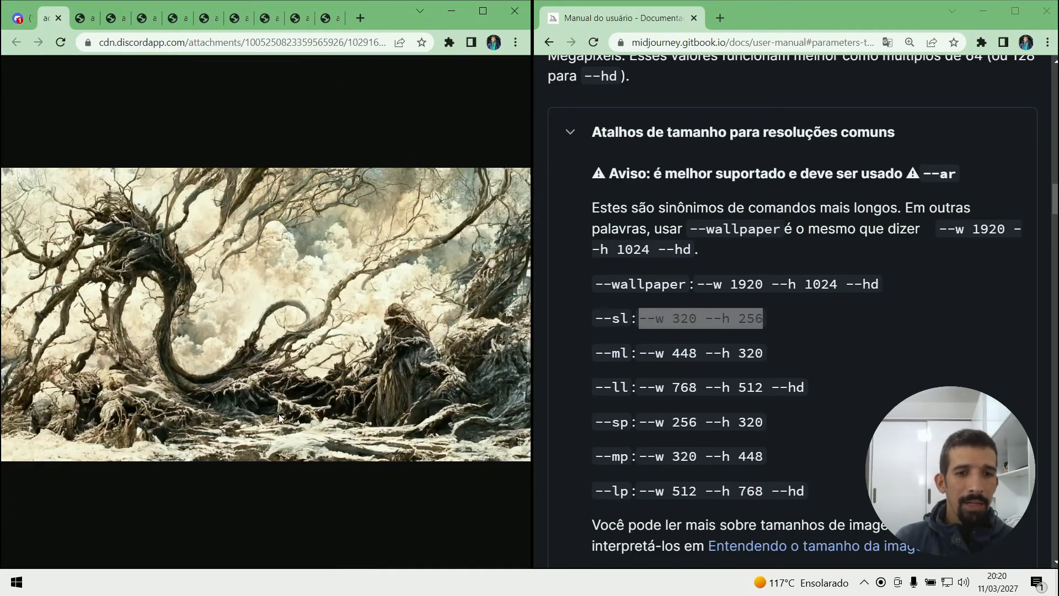
right_click(279, 413)
click(299, 548)
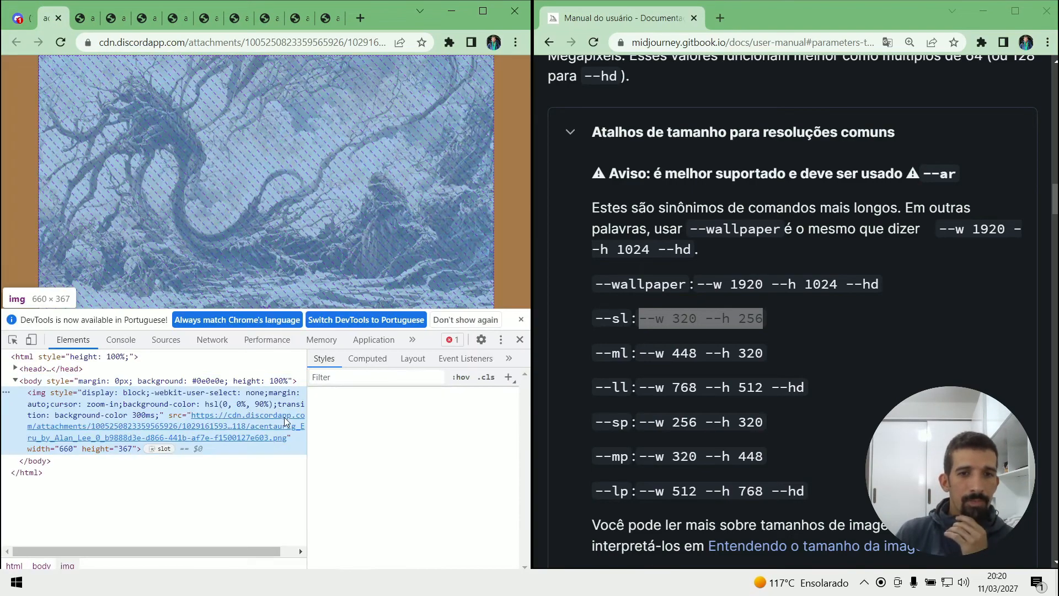
scroll(414, 485, down, 2)
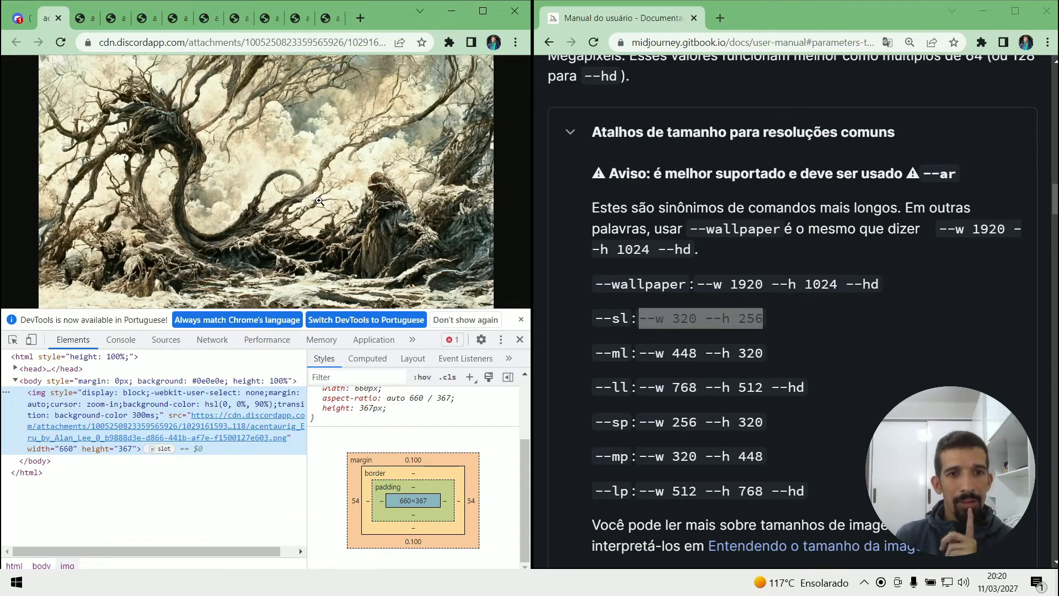
scroll(319, 201, down, 1)
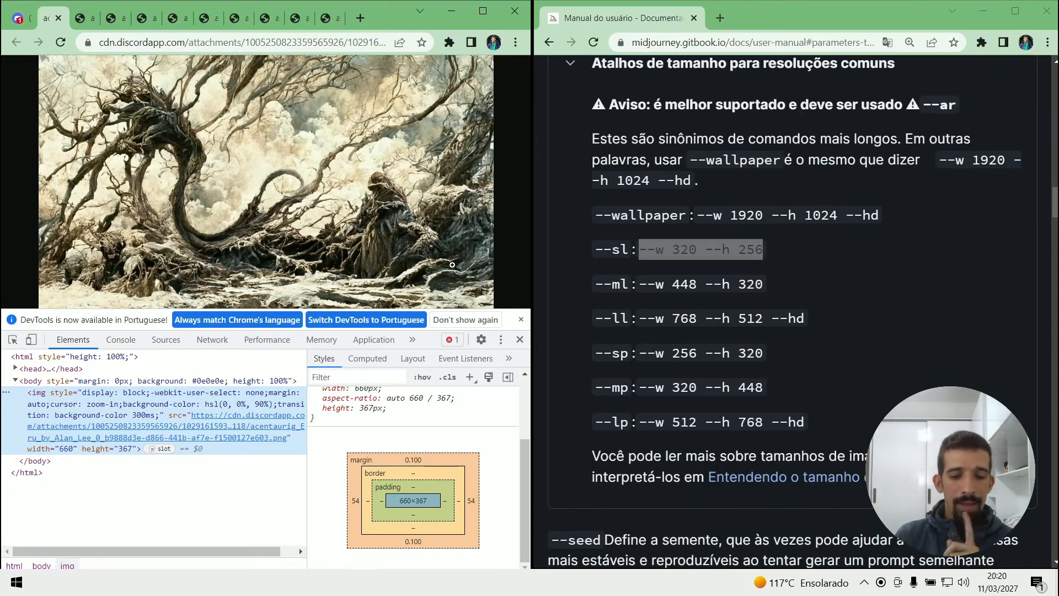
click(450, 265)
key(F12)
click(353, 293)
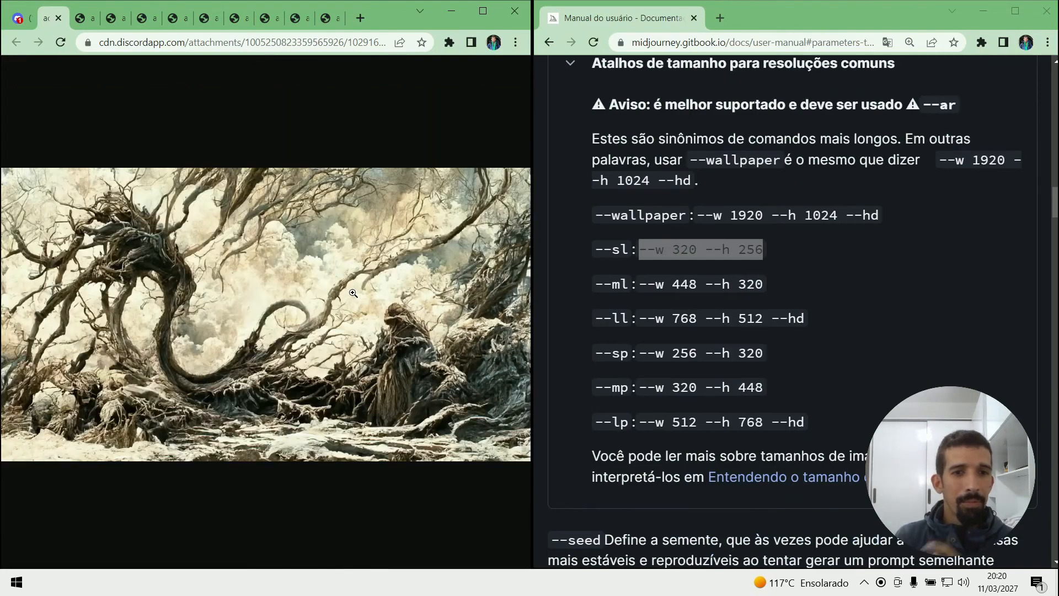
- Return to the chat and compare the individual wallpaper images with an enlarged preview of the "--w 320 --h 256" grid
click(20, 18)
scroll(336, 356, down, 3)
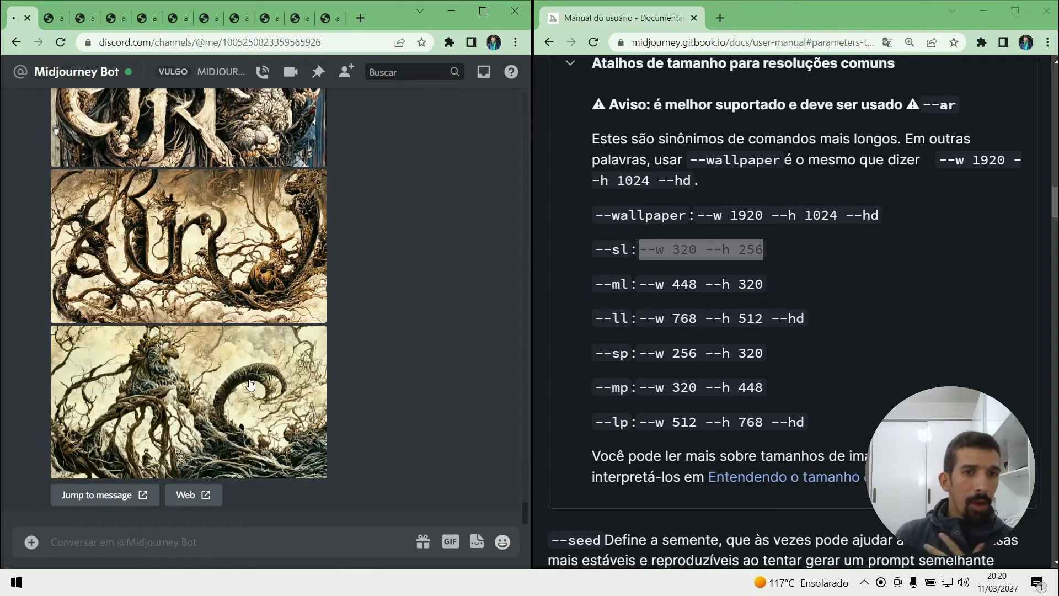
scroll(281, 386, up, 10)
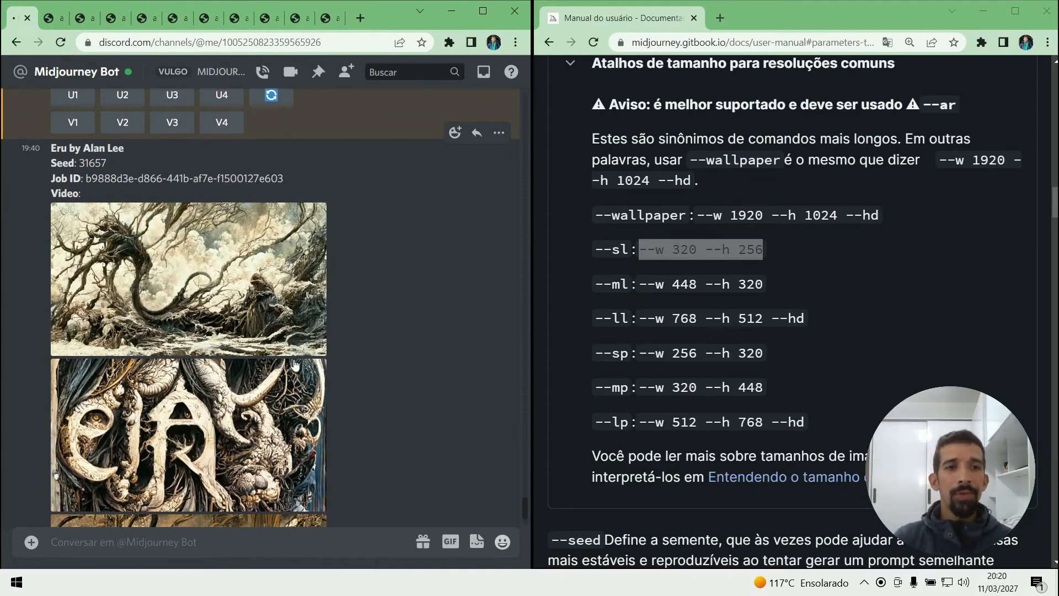
scroll(295, 364, up, 6)
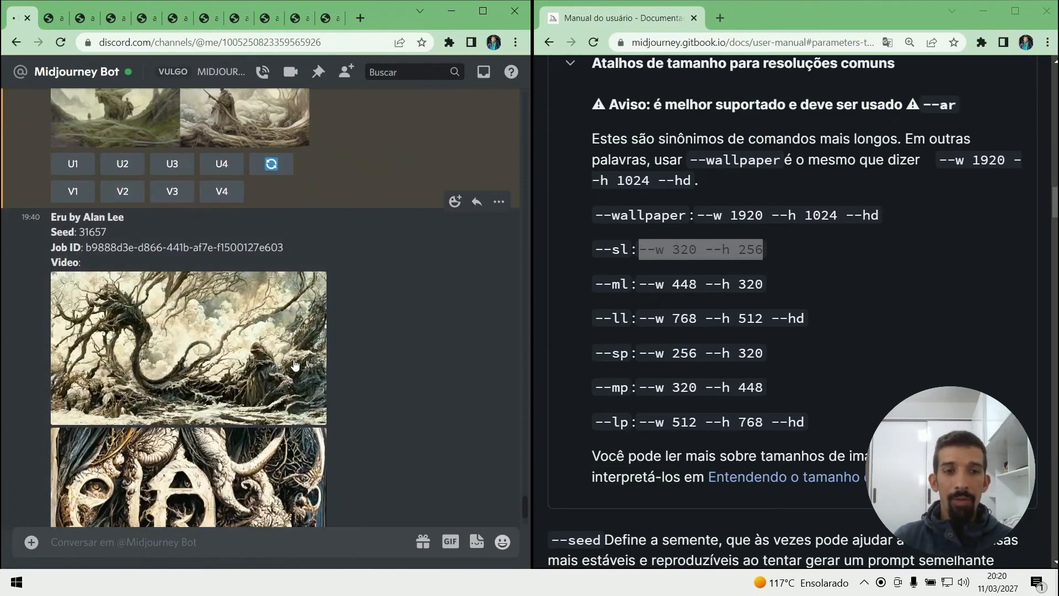
click(241, 365)
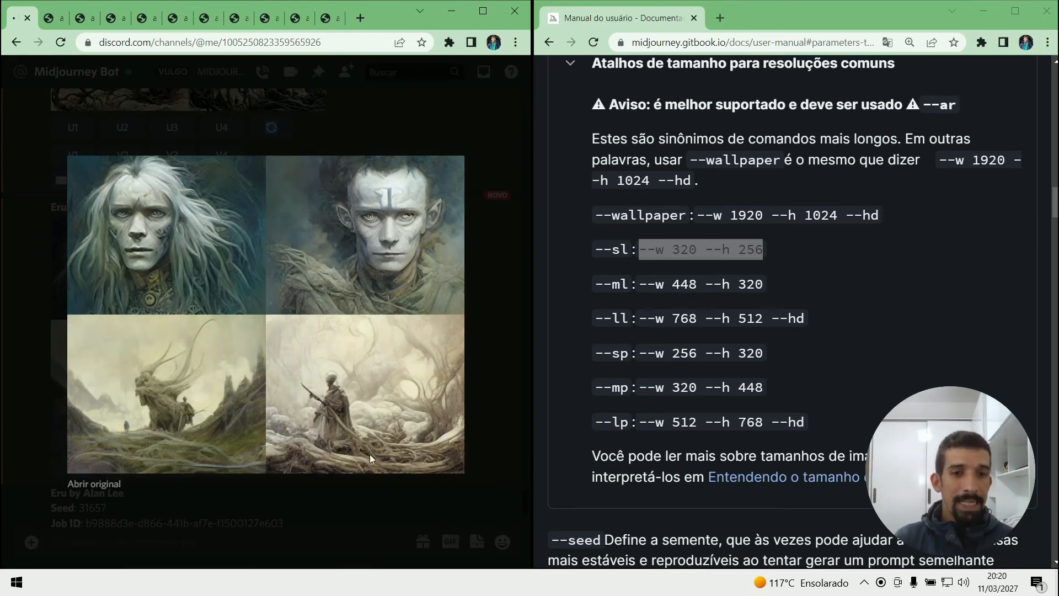
click(489, 377)
scroll(409, 402, down, 10)
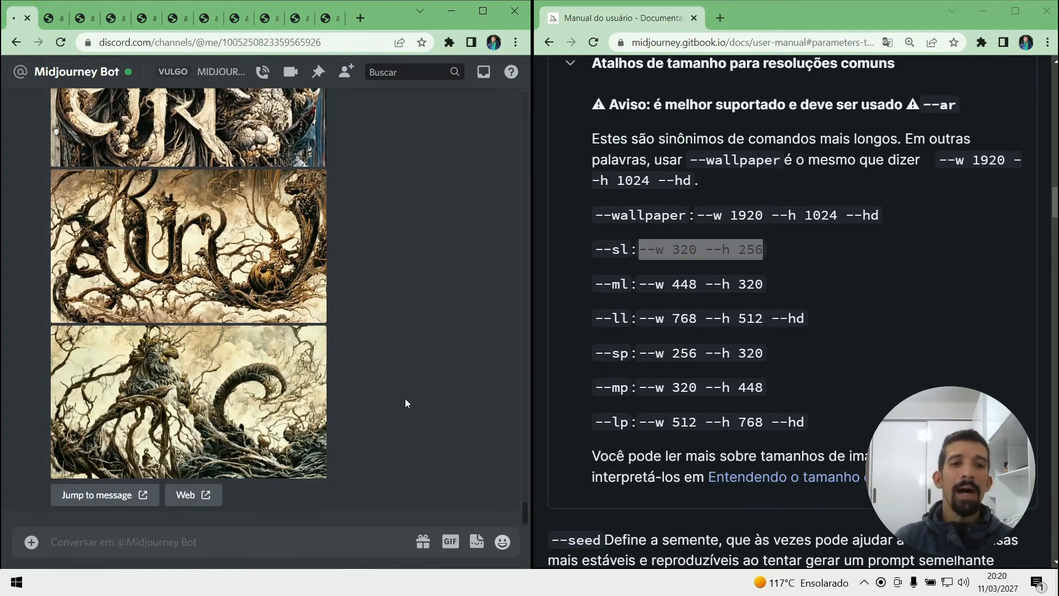
click(246, 502)
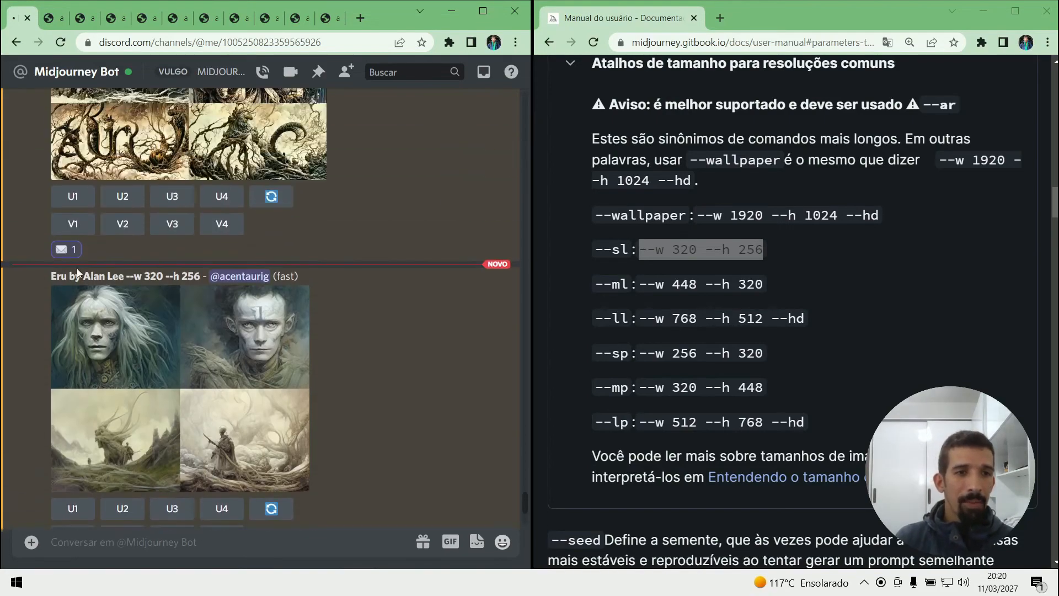
- Submit an /imagine command with the explicit dimensions the manual lists for --ml: "Eru by Alan Lee --w 448 --h 320"
drag(51, 276, 201, 275)
click(141, 525)
text(/i)
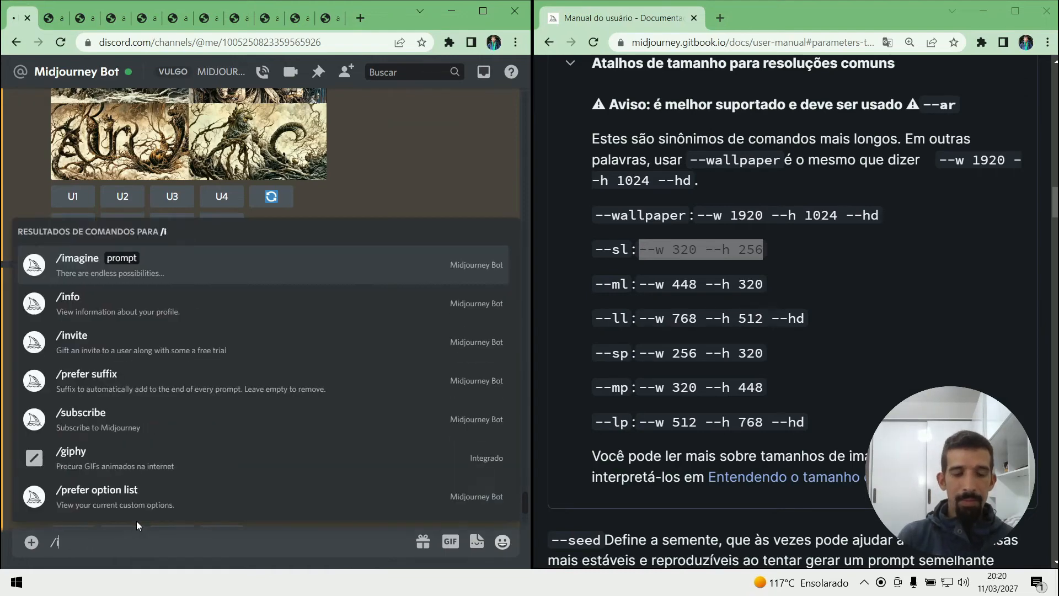
key(Return)
drag(640, 284, 765, 285)
key(ctrl+c)
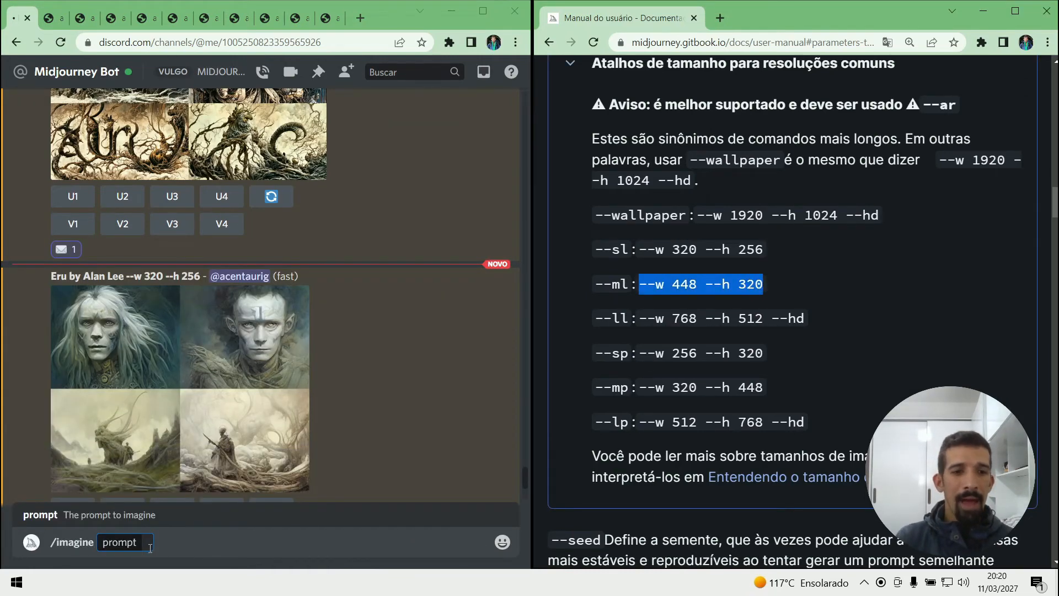
click(127, 564)
key(ctrl+v)
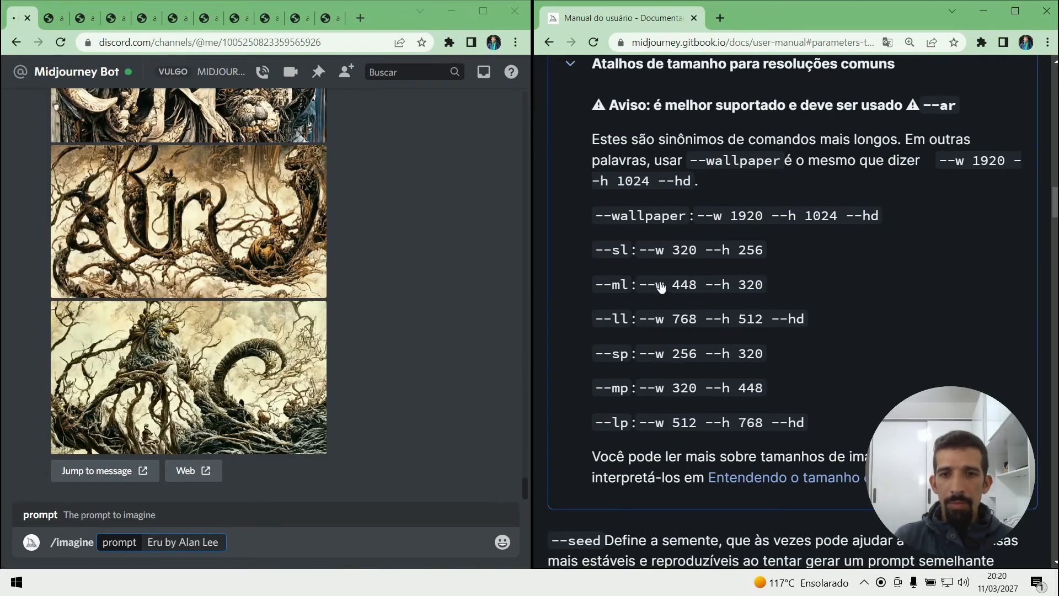
drag(673, 290, 763, 284)
key(alt+Tab)
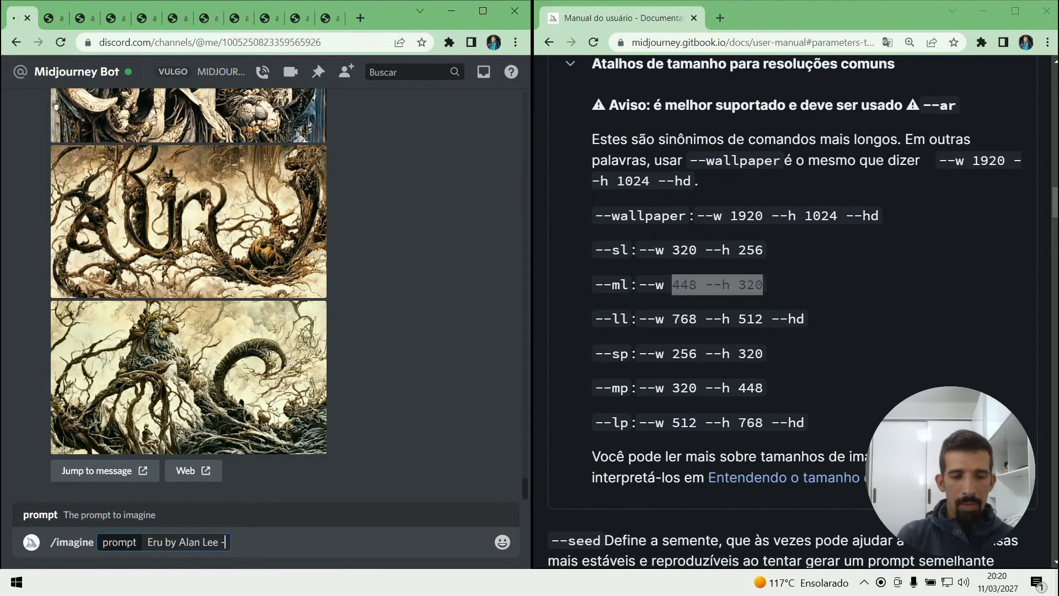
text(--w)
key(ctrl+v)
key(Return)
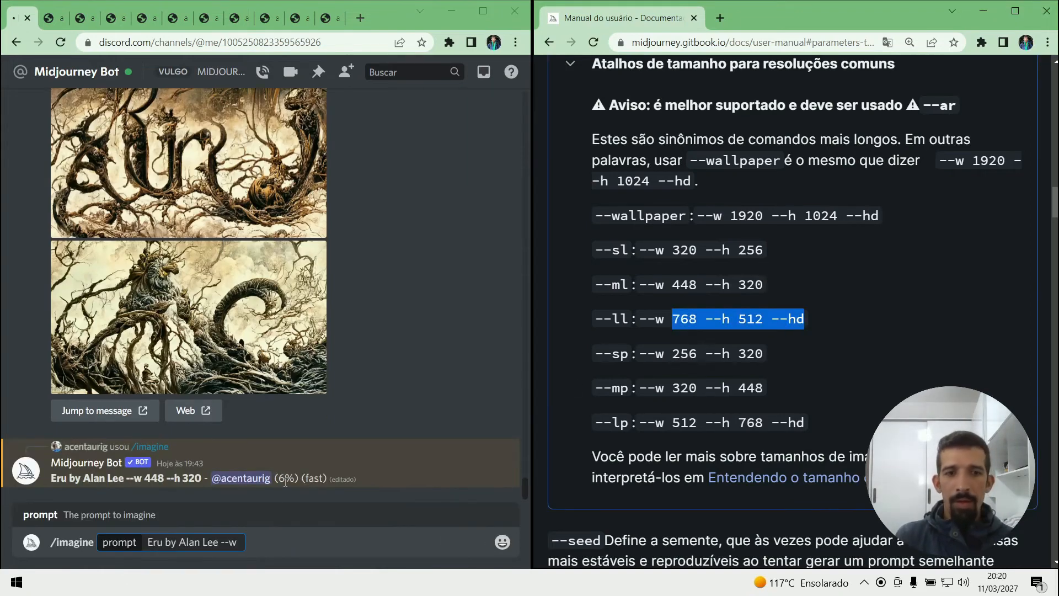
- Submit an /imagine command with the dimensions listed for --ll: "Eru by Alan Lee --w 768 --h 512 --hd"
key(alt+Tab)
key(ctrl+v)
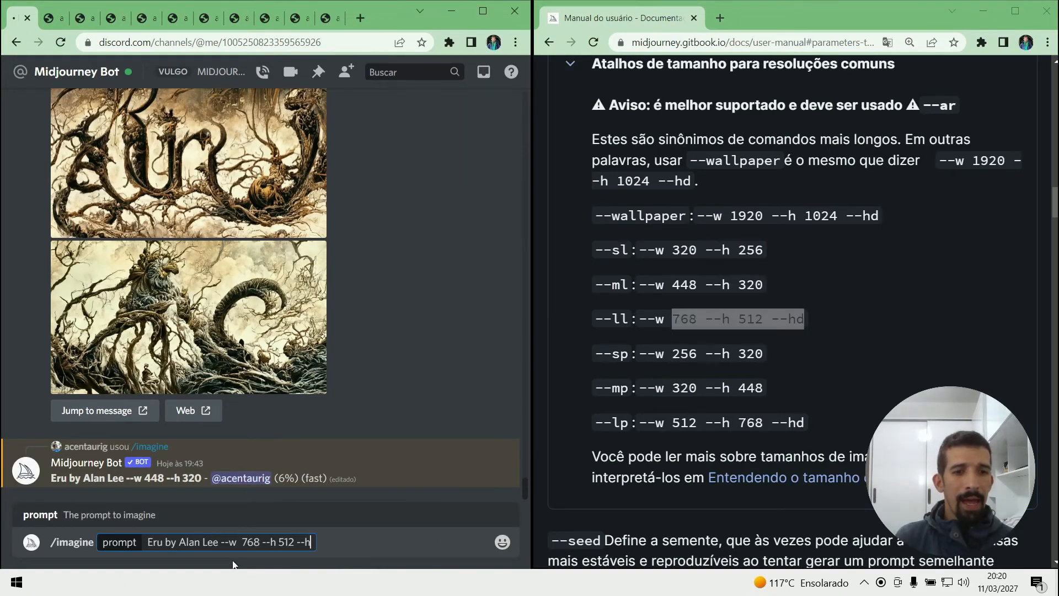
key(Return)
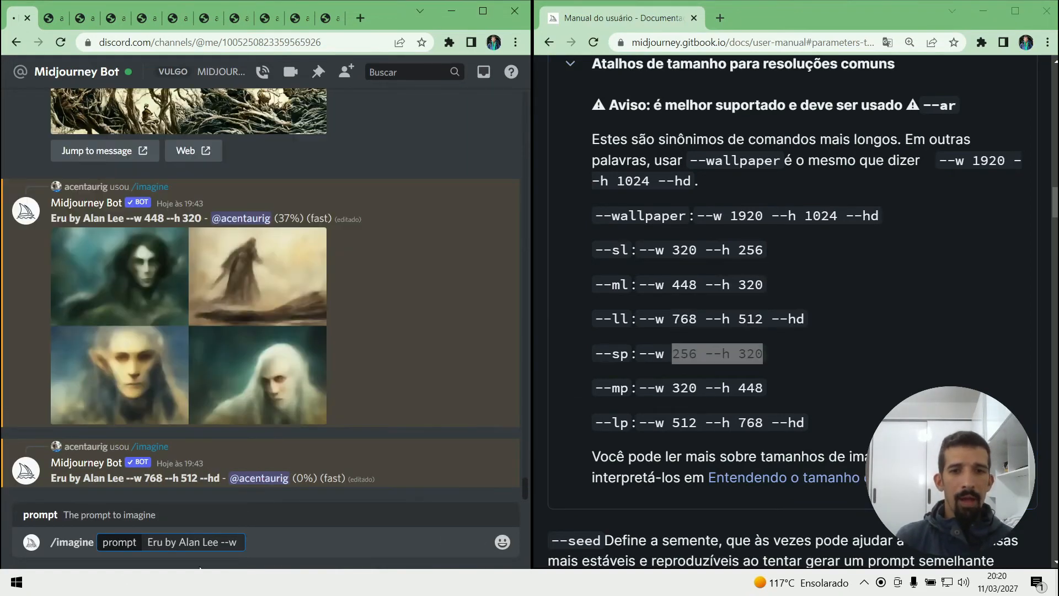
- Submit an /imagine command with the dimensions listed for --sp: "Eru by Alan Lee --w 256 --h 320"
text(256 --h 32)
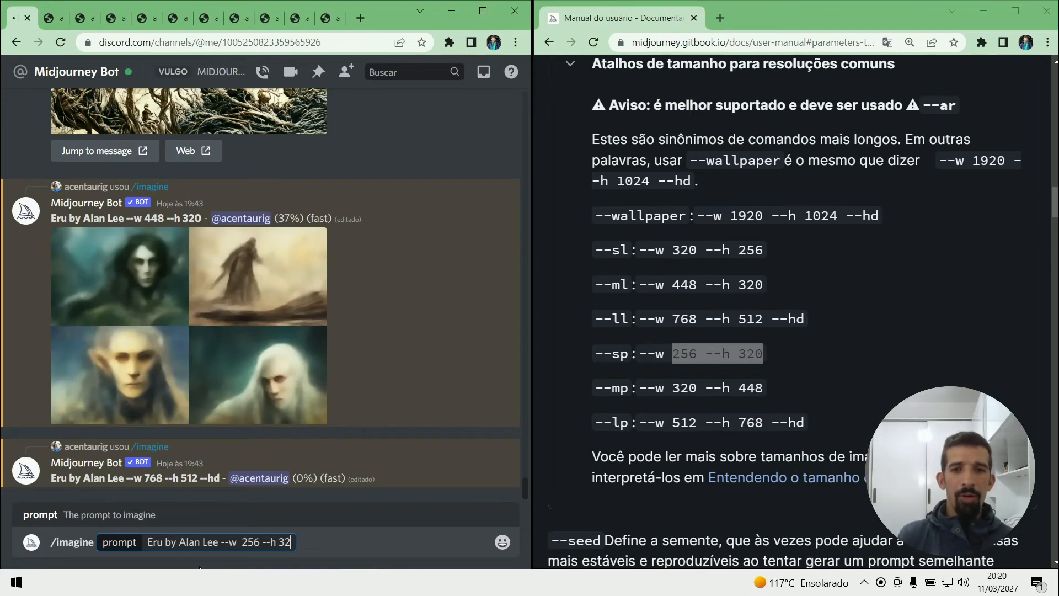
text(0)
key(Return)
- Fill in an /imagine prompt with the dimensions listed for --mp: "Eru by Alan Lee --w 320 --h 448"
text(/ima)
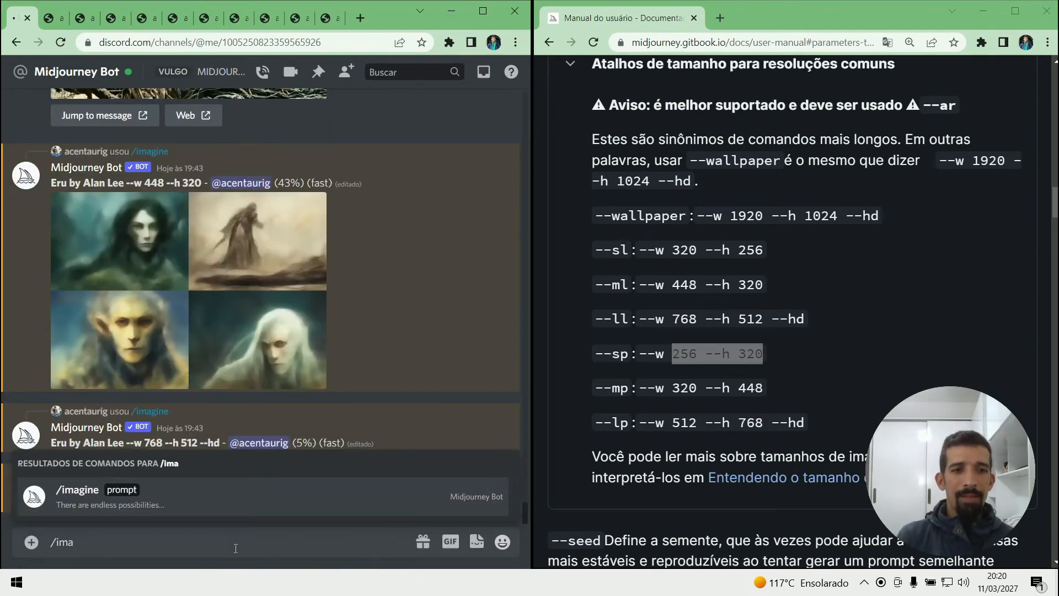
key(Tab)
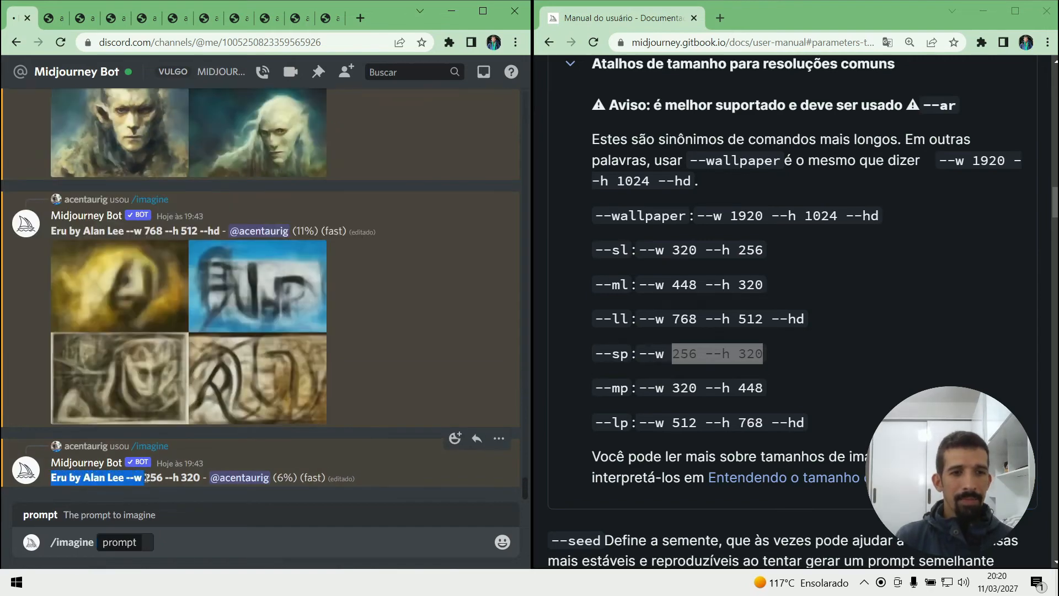
key(ctrl+v)
drag(673, 388, 763, 388)
key(ctrl+c)
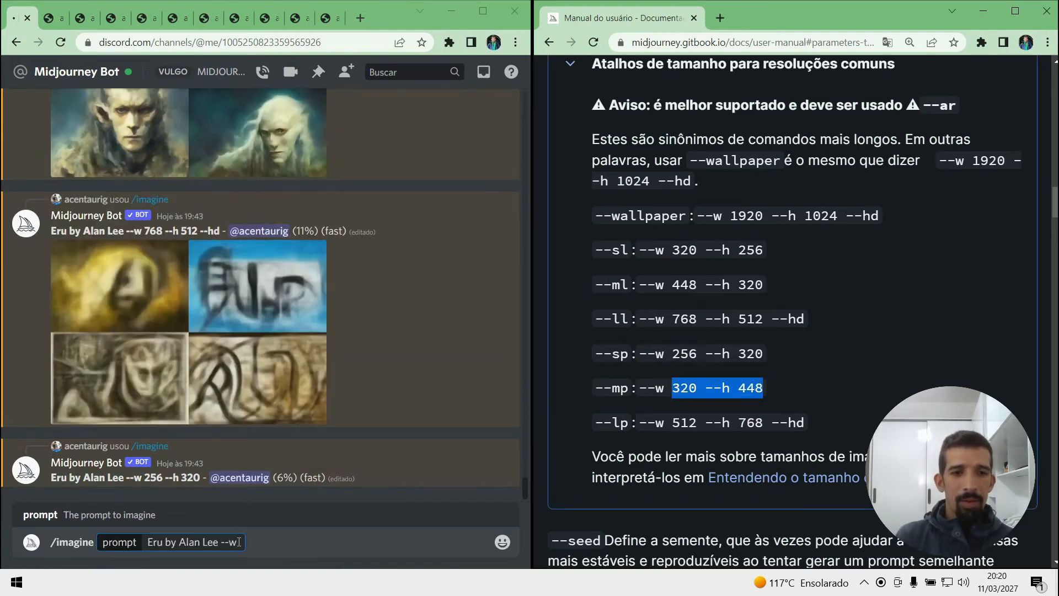
click(230, 559)
key(ctrl+v)
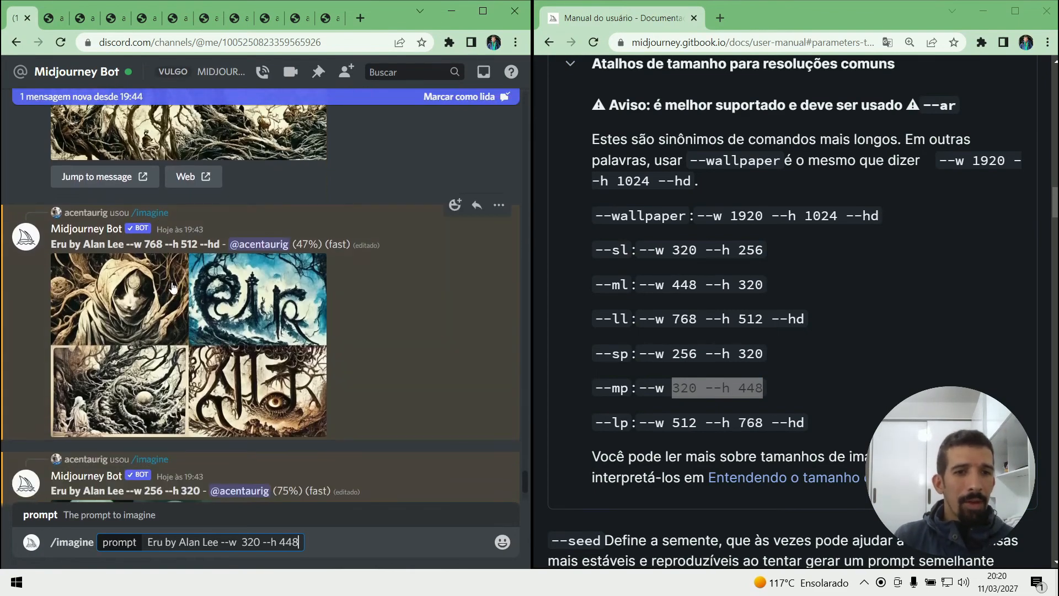
- Look over the new "Eru by Alan Lee" results and view the --w 768 --h 512 --hd grid enlarged
scroll(173, 287, down, 1)
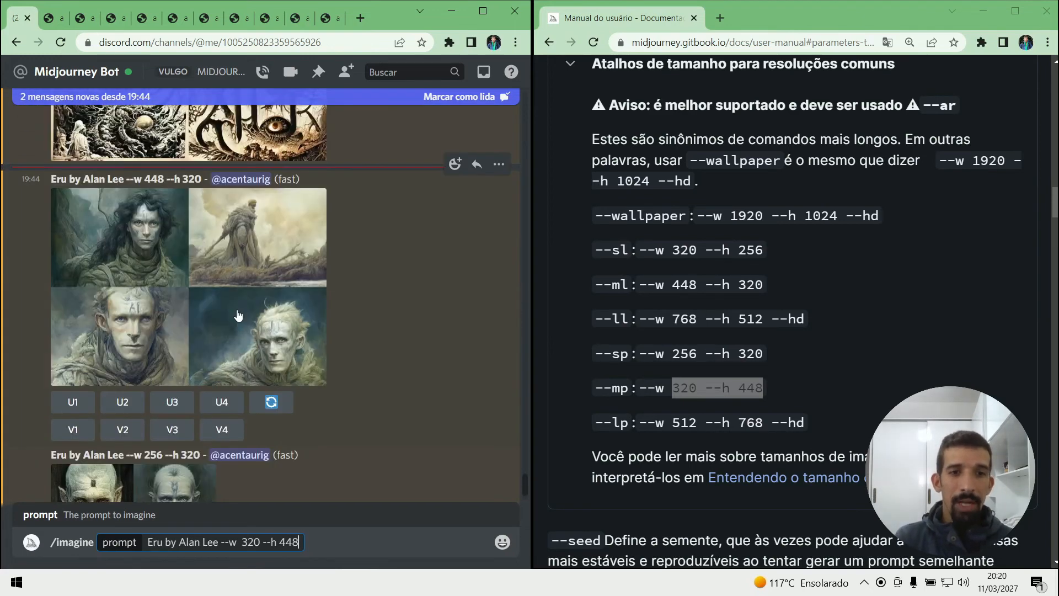
scroll(238, 309, down, 4)
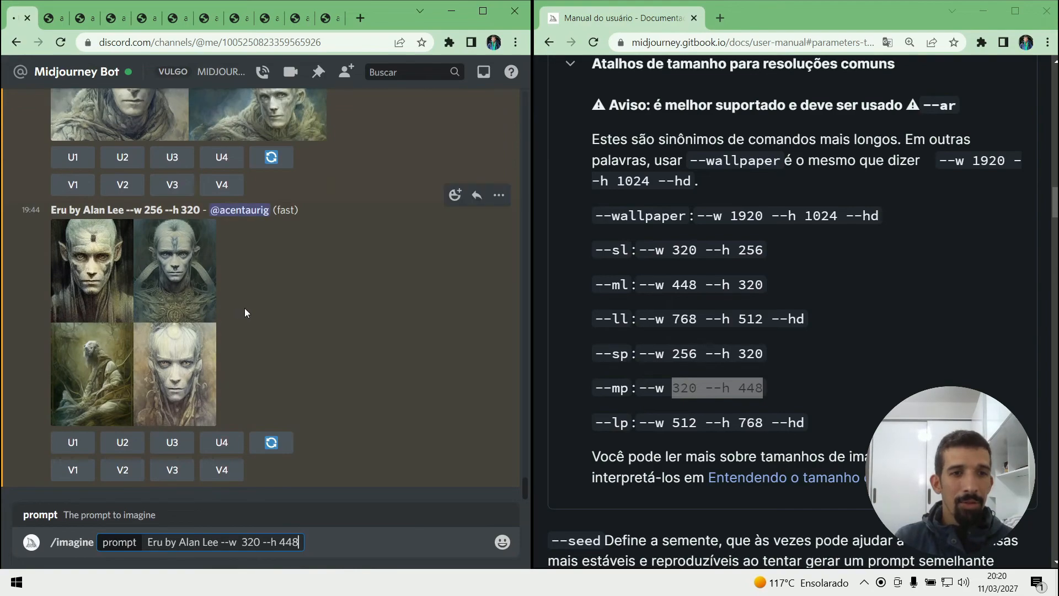
scroll(244, 308, up, 3)
scroll(243, 307, up, 6)
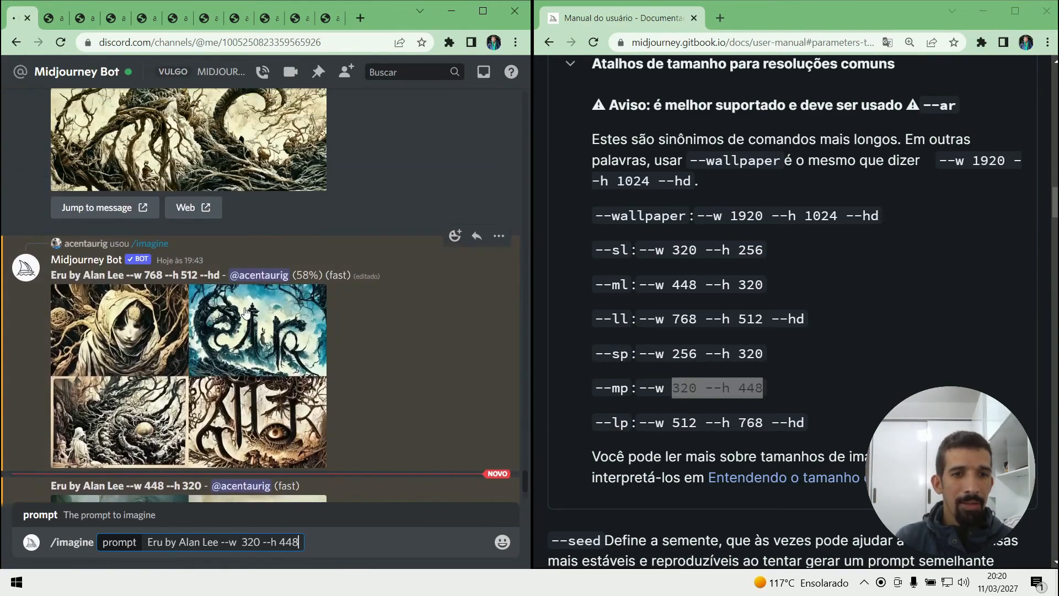
click(243, 312)
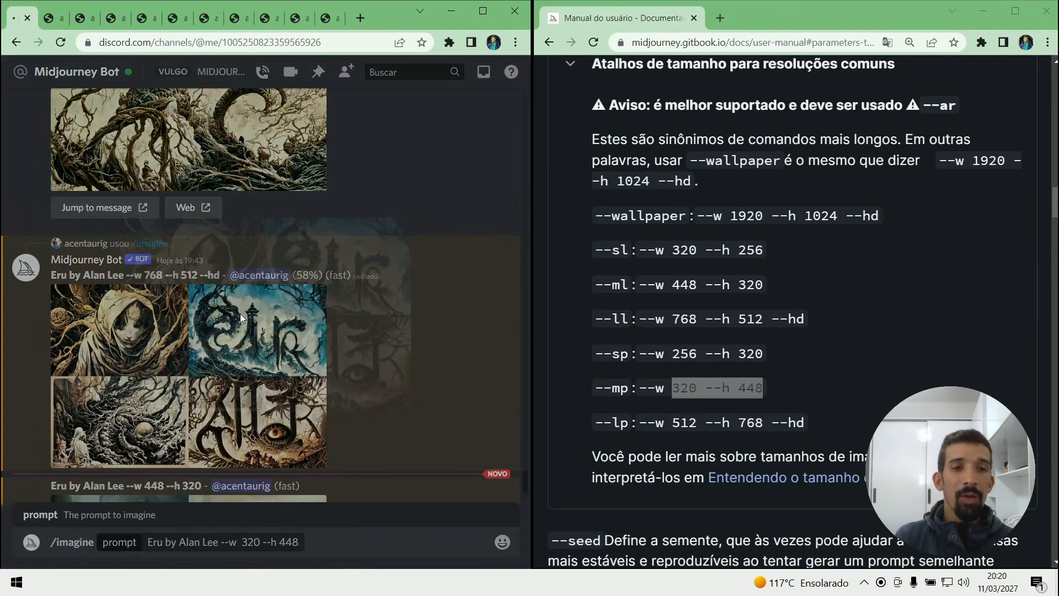
key(Escape)
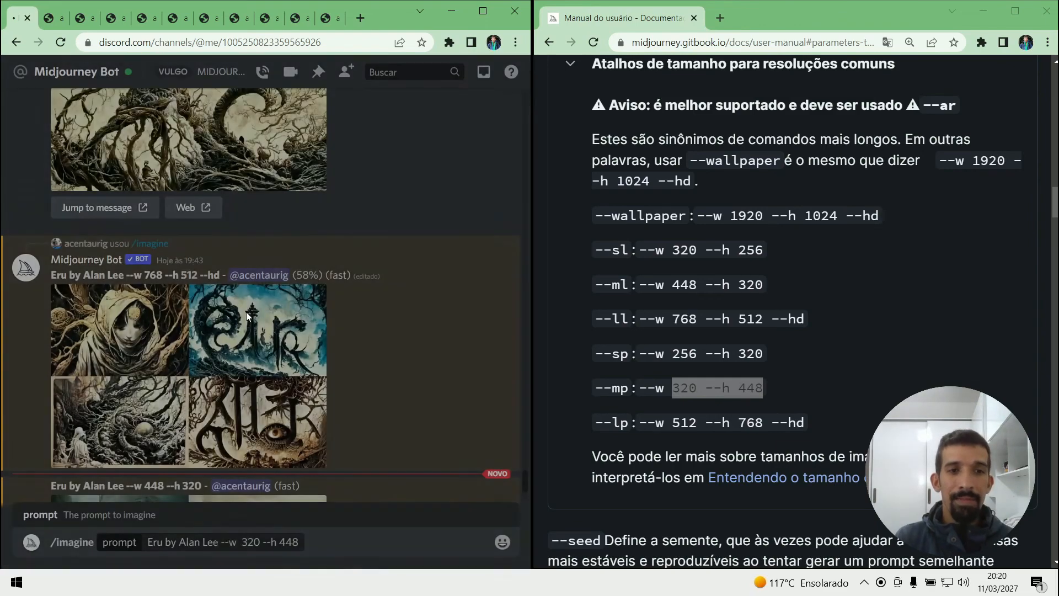
- View the --w 448 --h 320 and --w 256 --h 320 result grids enlarged, closing each preview
scroll(239, 318, down, 1)
scroll(237, 313, down, 3)
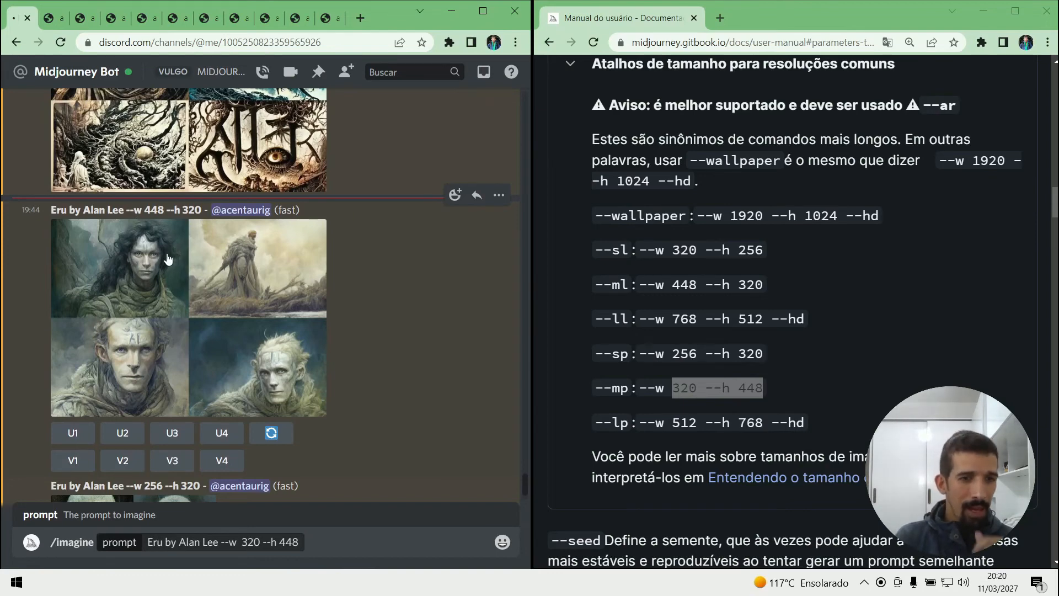
click(169, 271)
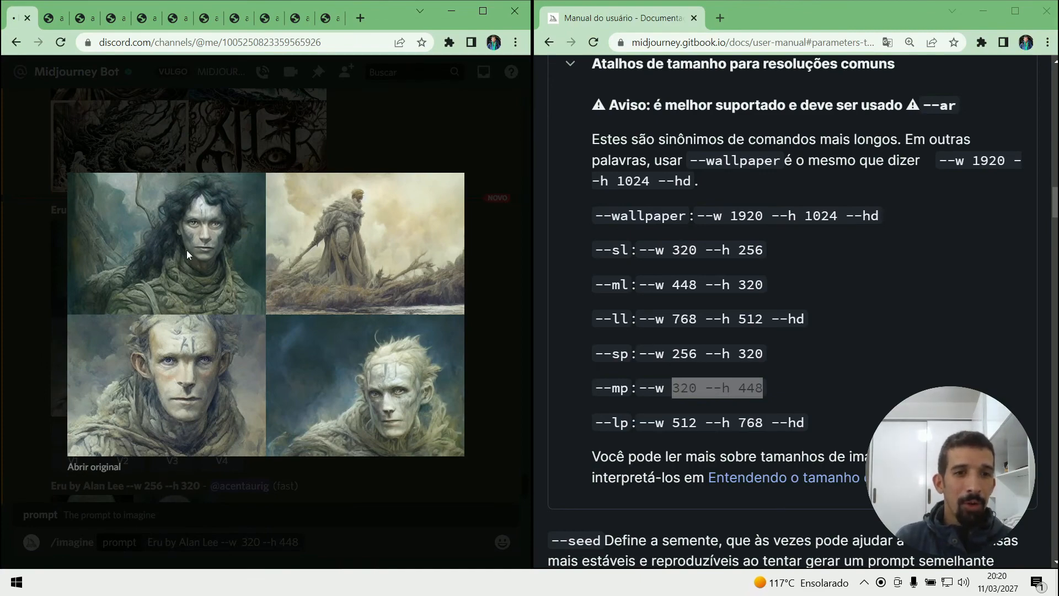
key(Escape)
scroll(230, 318, down, 5)
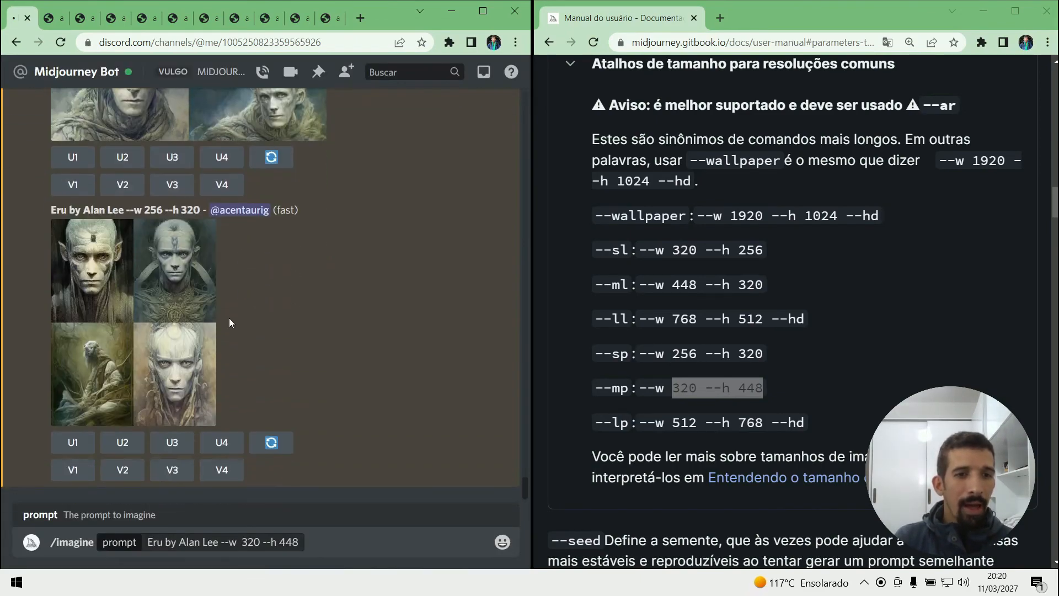
click(170, 313)
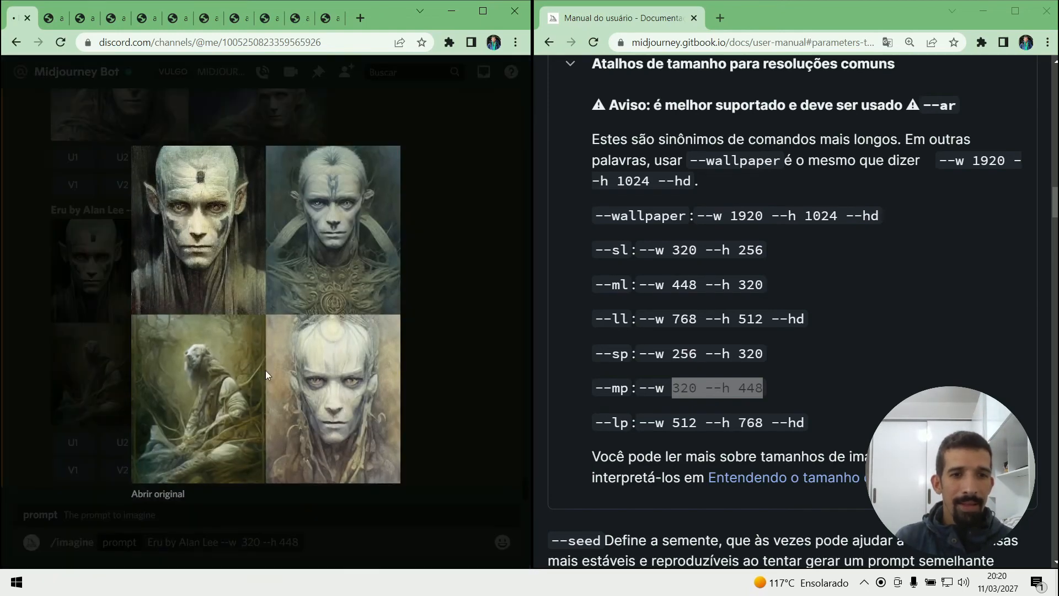
key(Escape)
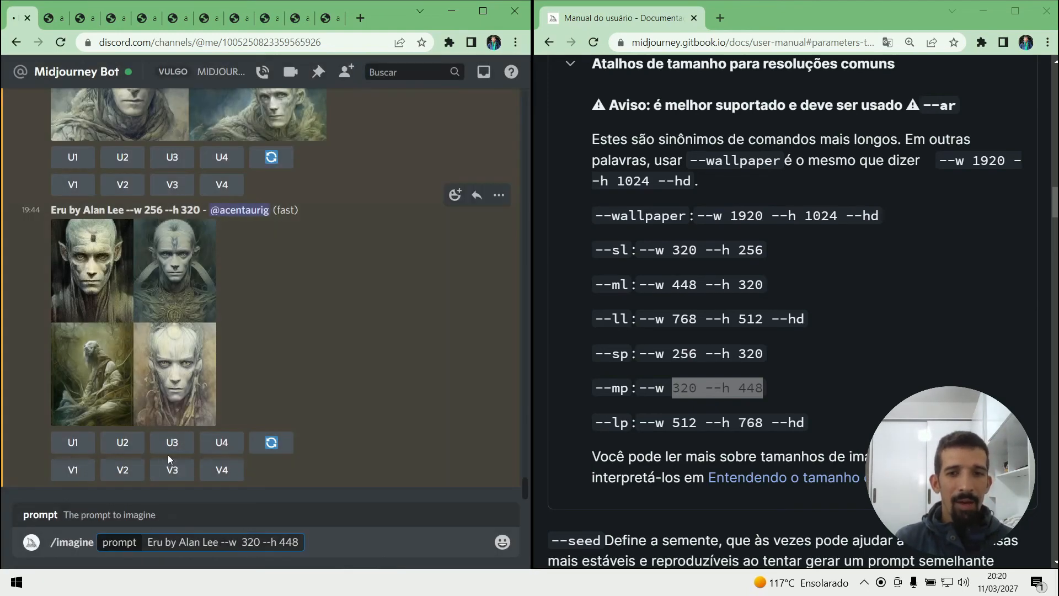
- Submit the filled-in --w 320 --h 448 prompt and another /imagine prompt with the --lp dimensions: "Eru by Alan Lee --w 512 --h 768 --hd"
key(Return)
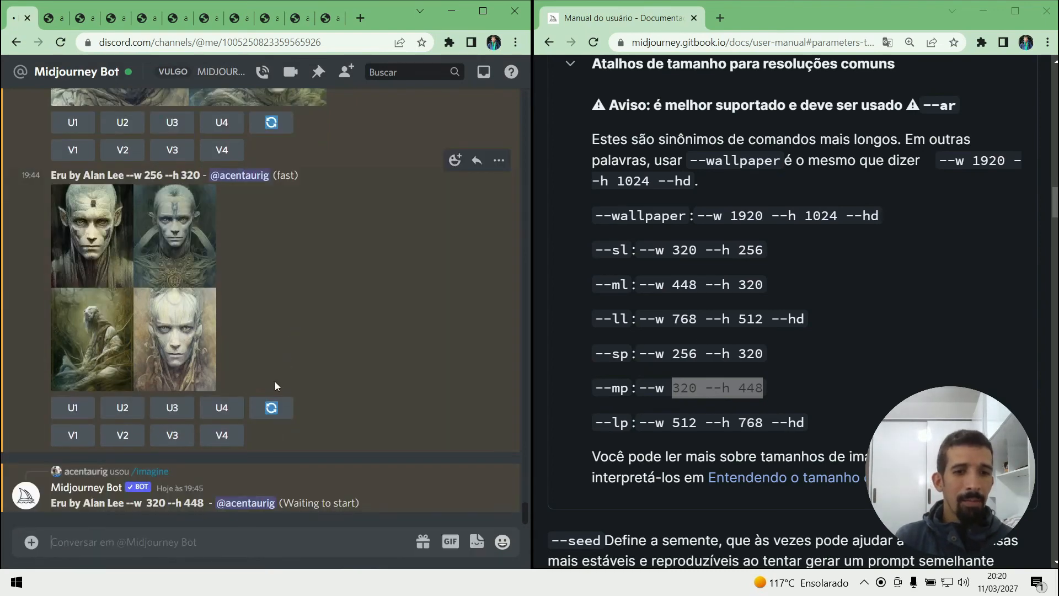
drag(53, 503, 158, 536)
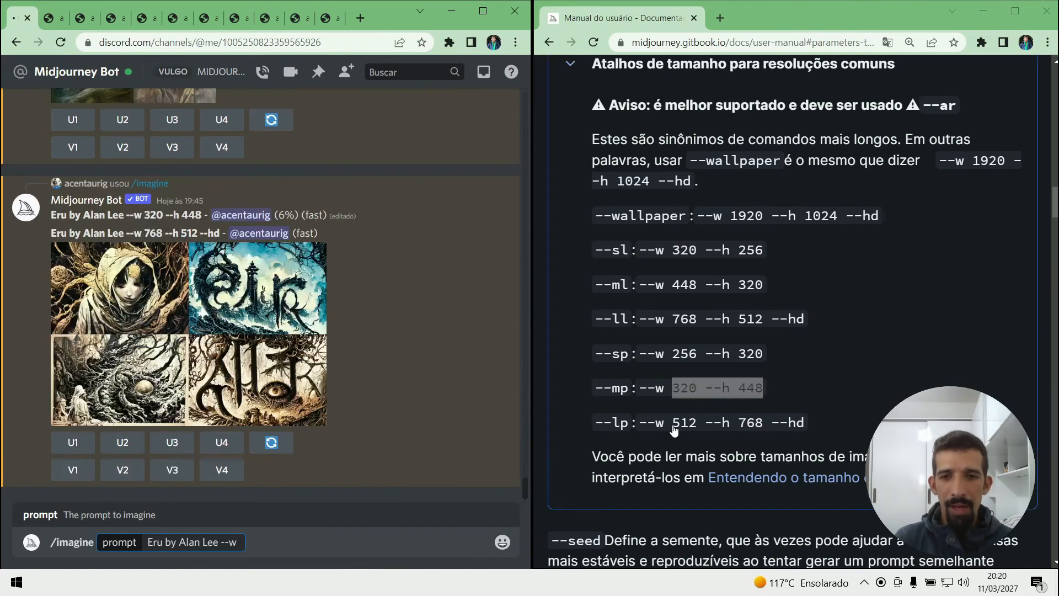
drag(672, 422, 798, 432)
key(ctrl+c)
click(382, 179)
key(ctrl+v)
text(d)
key(Return)
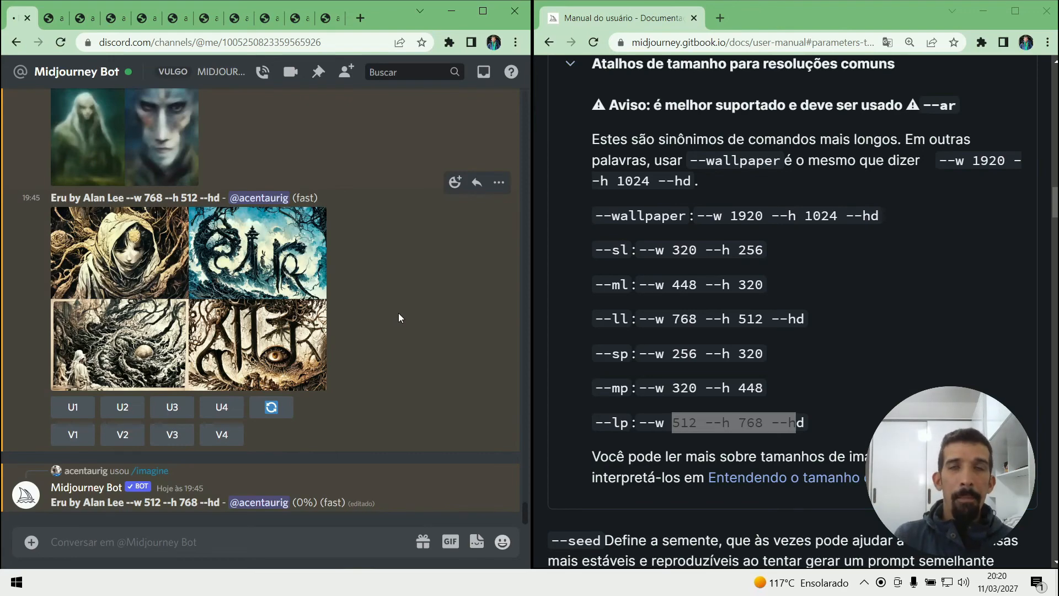
- Check the progress of the --w 320 --h 448 generation and view the finished --w 256 --h 320 grid enlarged
scroll(398, 313, up, 3)
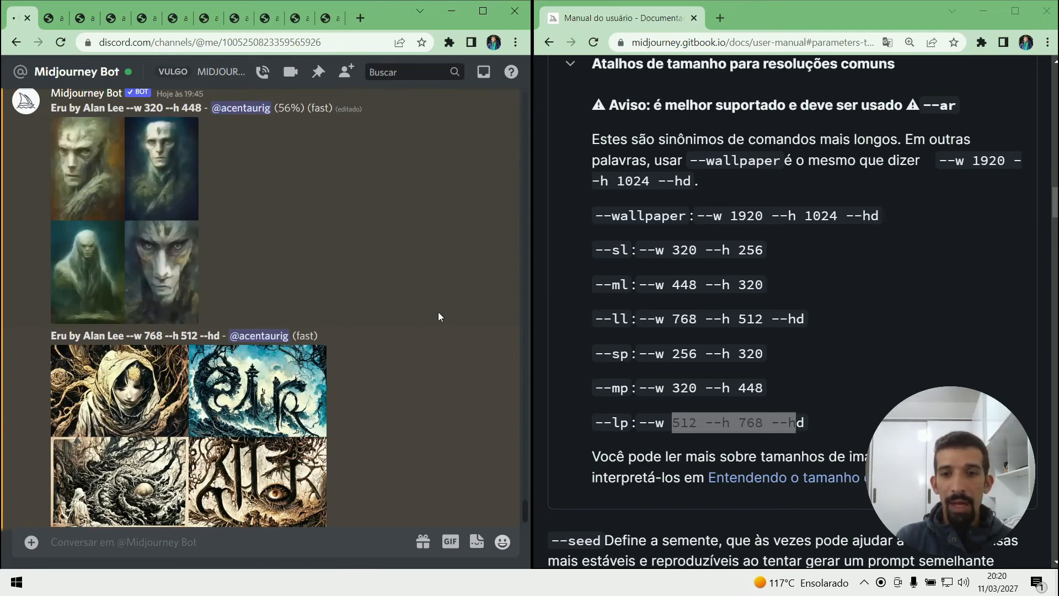
scroll(438, 312, up, 6)
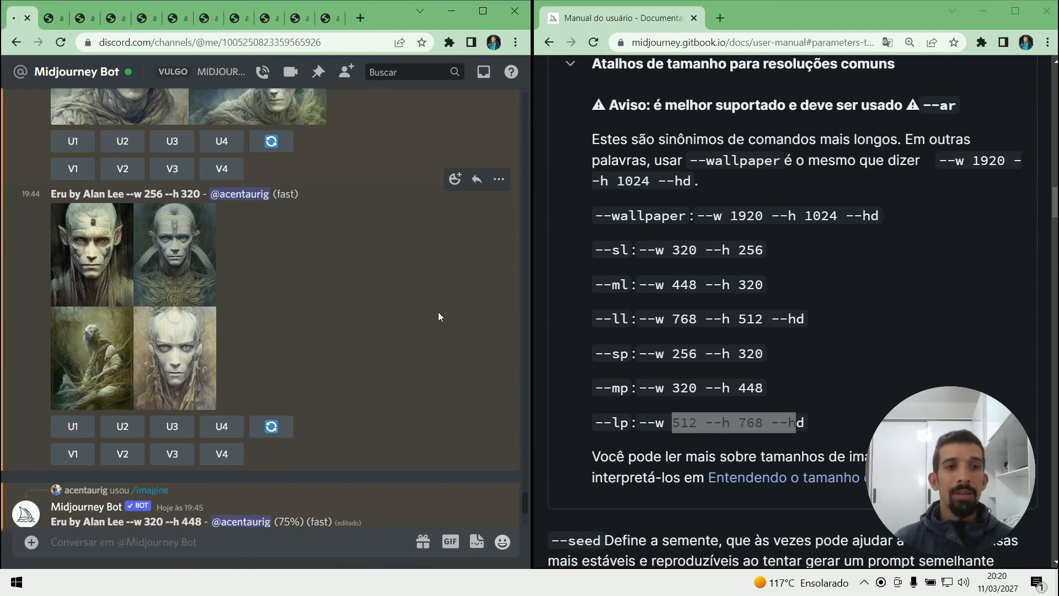
click(182, 272)
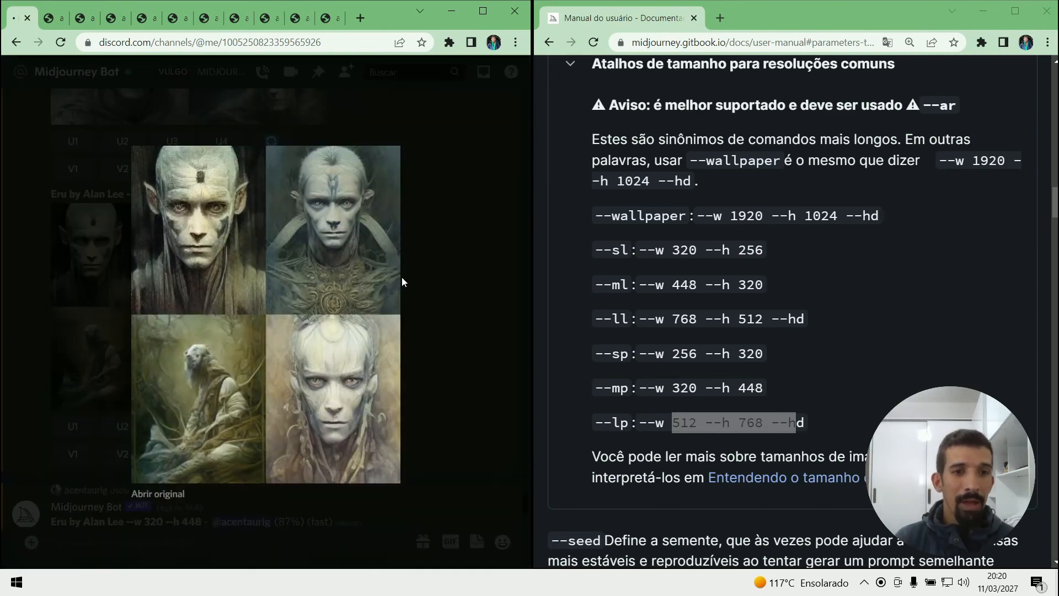
click(401, 276)
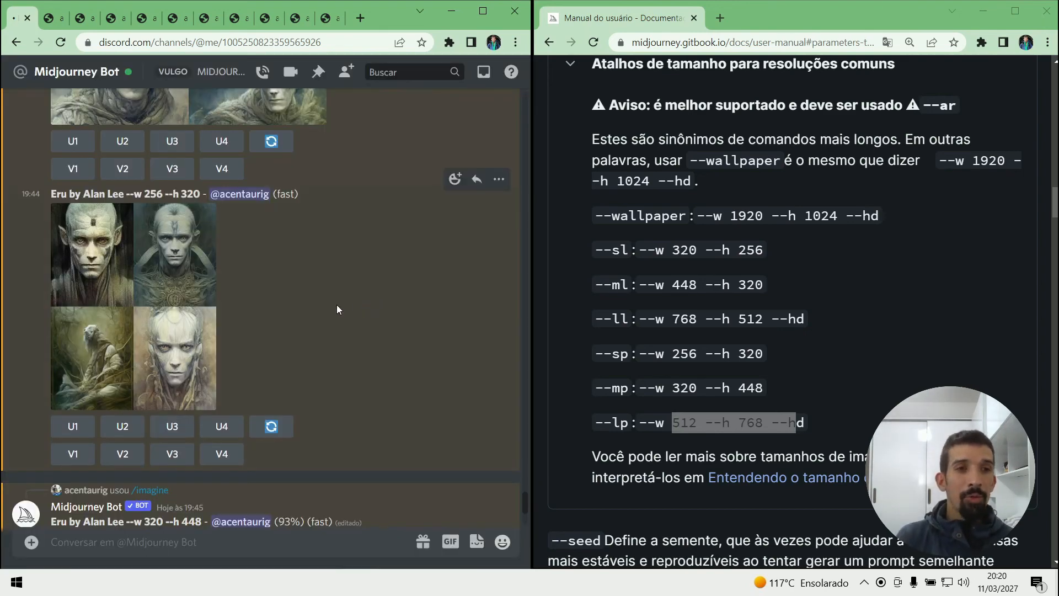
- Find the --w 320 --h 256 result among the earlier messages and view its grid enlarged
scroll(338, 308, up, 3)
scroll(354, 303, up, 6)
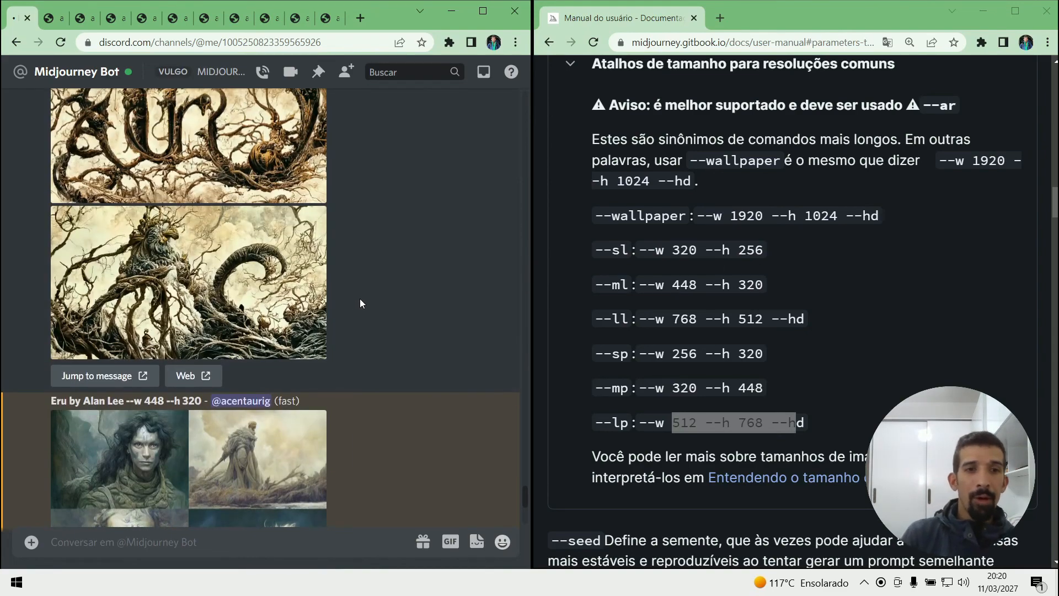
scroll(360, 299, down, 10)
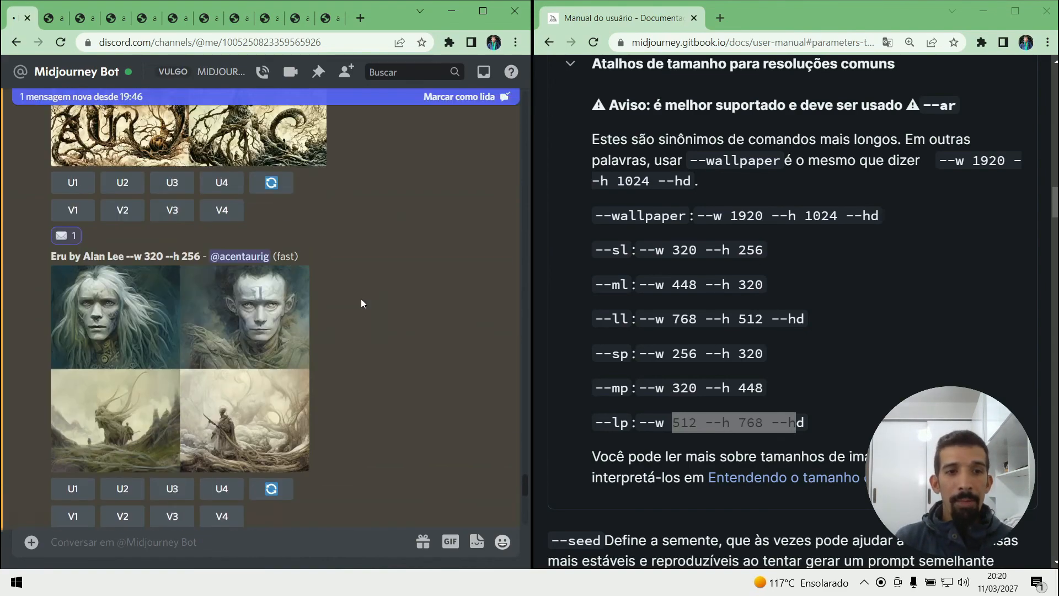
scroll(361, 299, up, 1)
scroll(273, 383, up, 5)
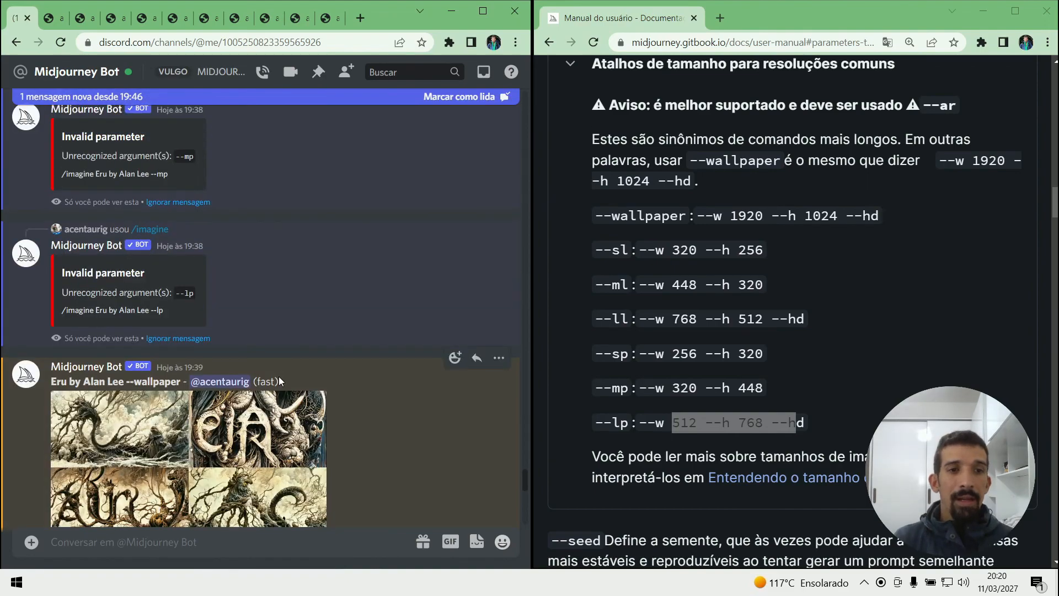
scroll(279, 380, down, 8)
click(244, 281)
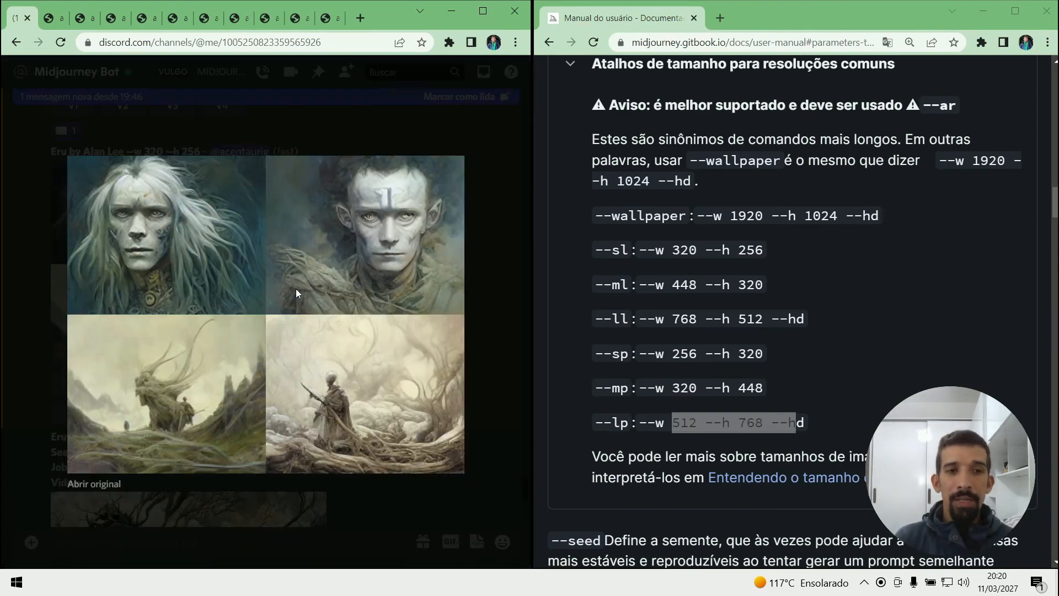
click(472, 369)
- Return to the --w 448 --h 320 result and view its grid enlarged again for comparison
scroll(426, 352, down, 6)
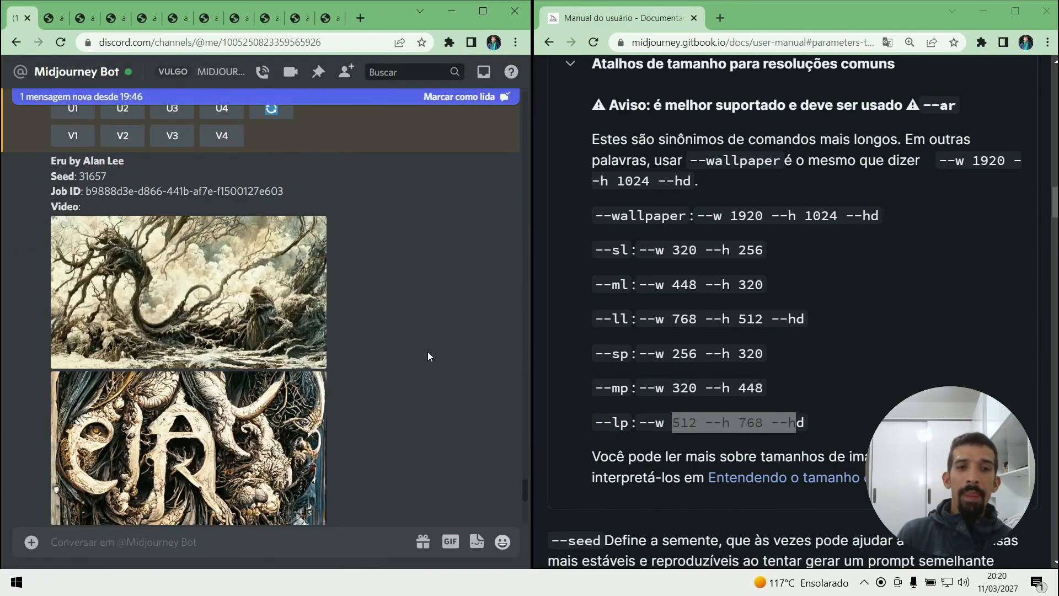
scroll(432, 358, down, 7)
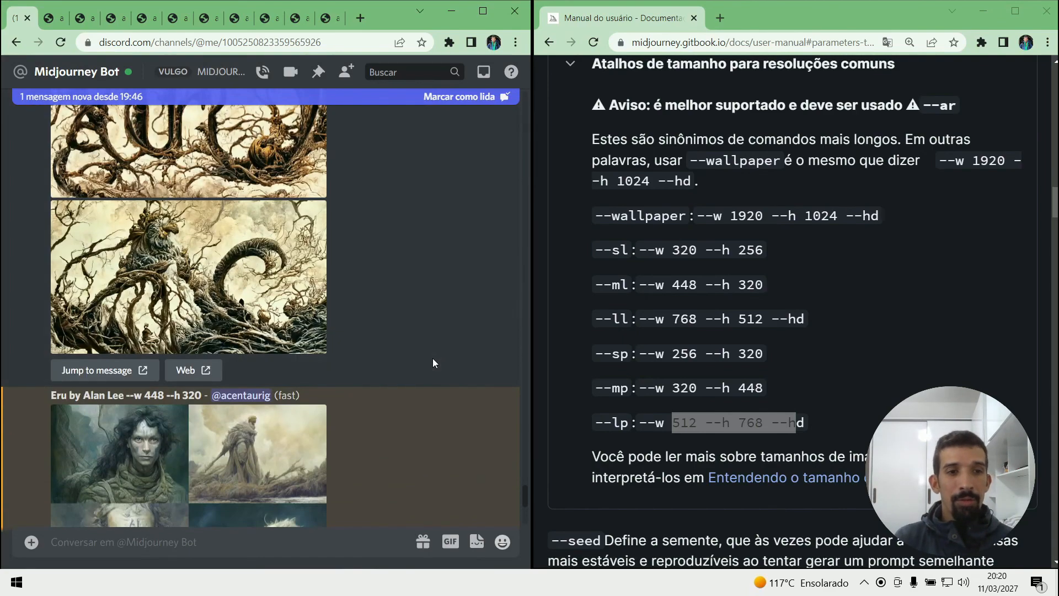
click(287, 329)
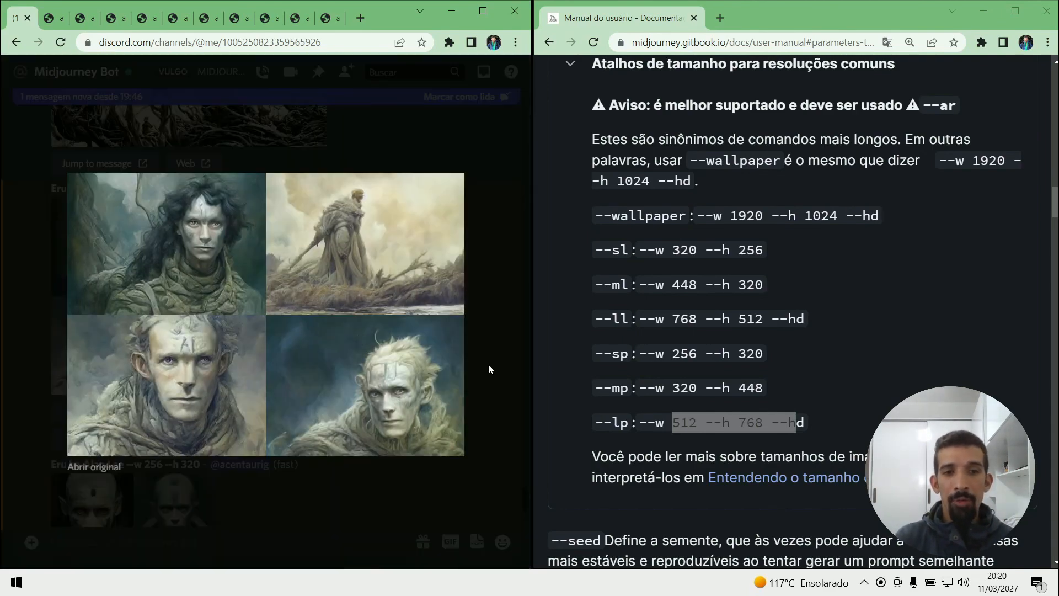
click(488, 366)
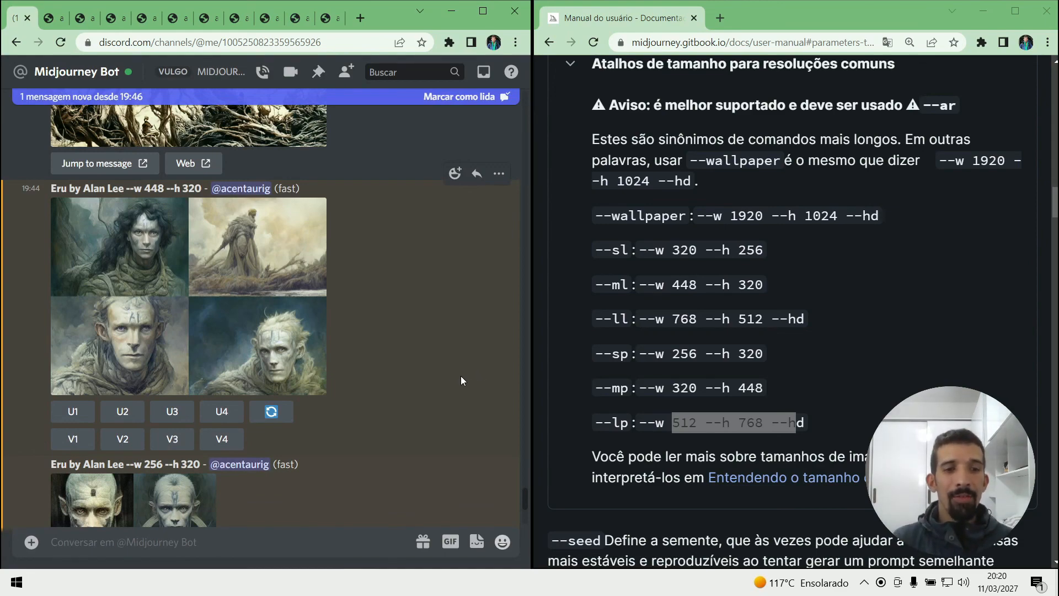
- Go to the newest results and view the --w 512 --h 768 --hd grid enlarged
scroll(461, 375, down, 5)
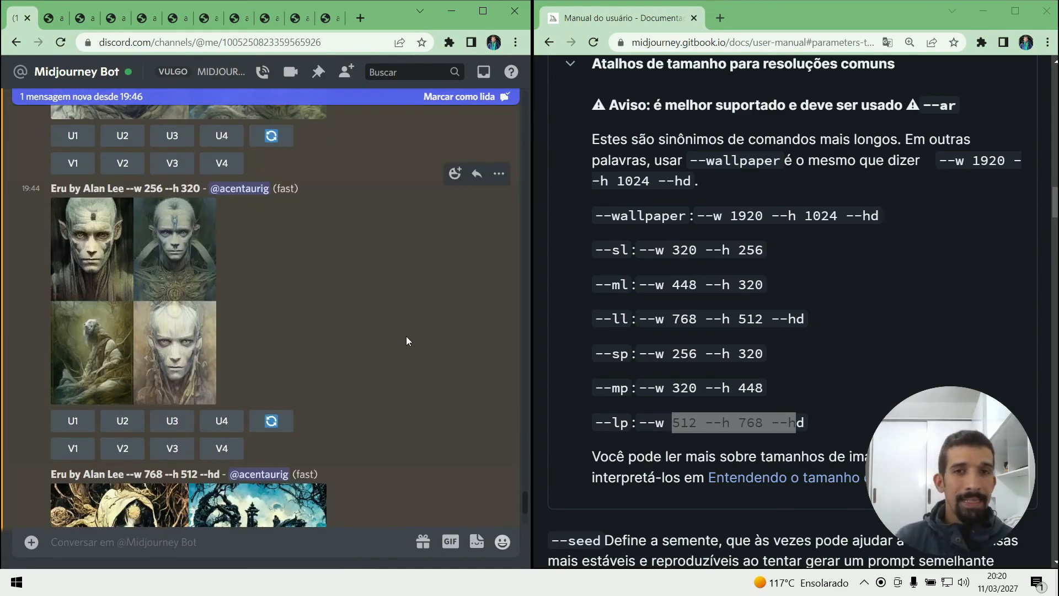
scroll(408, 340, down, 10)
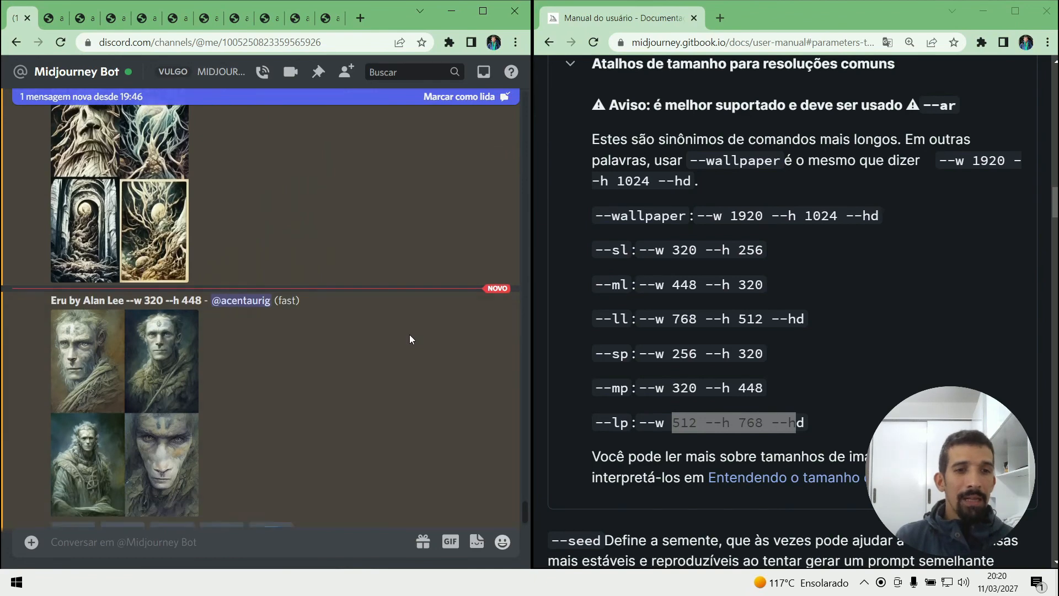
click(140, 158)
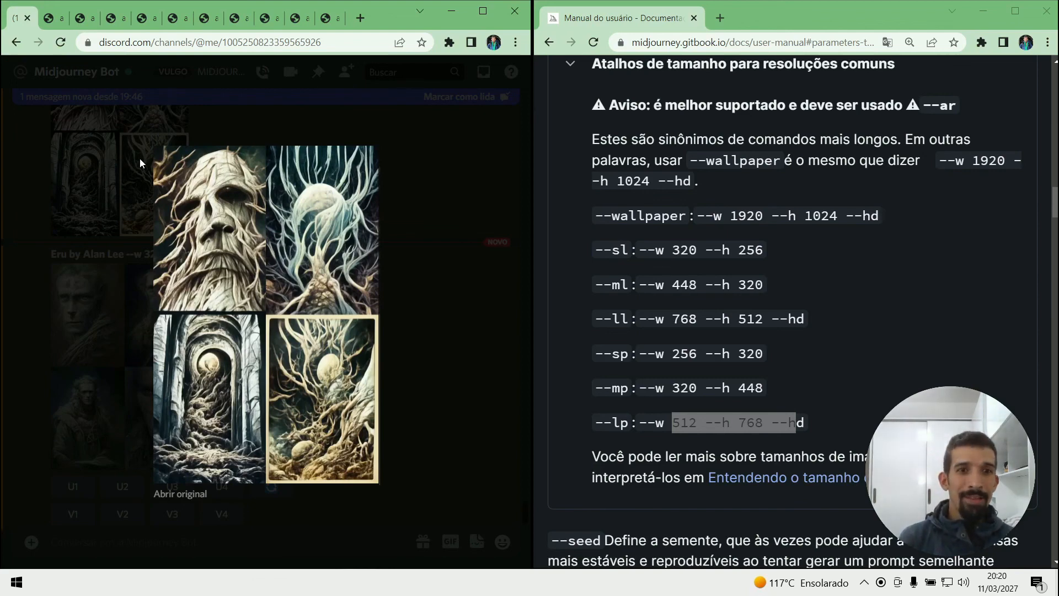
click(120, 214)
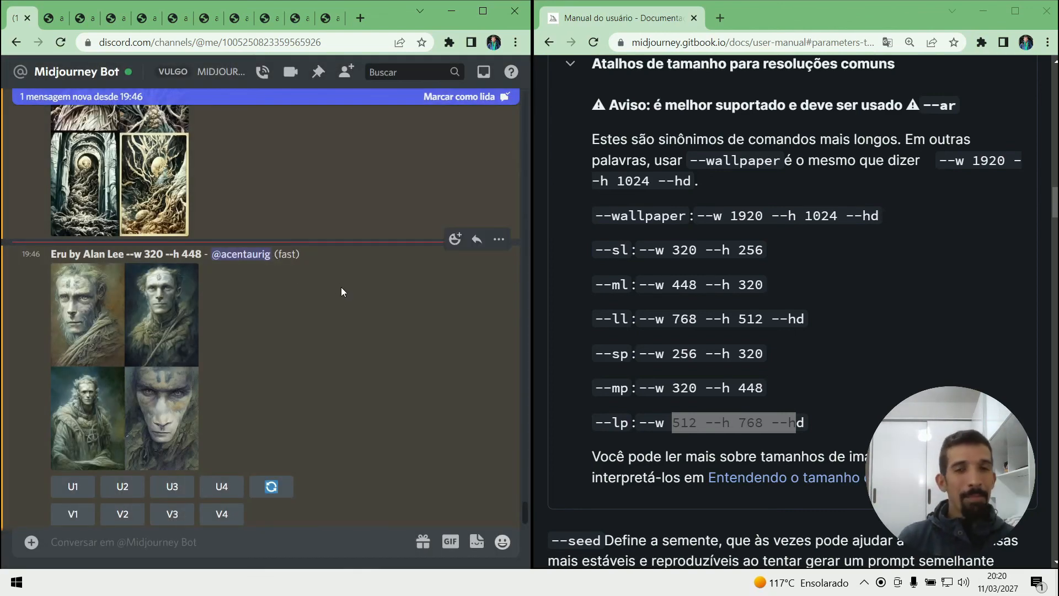